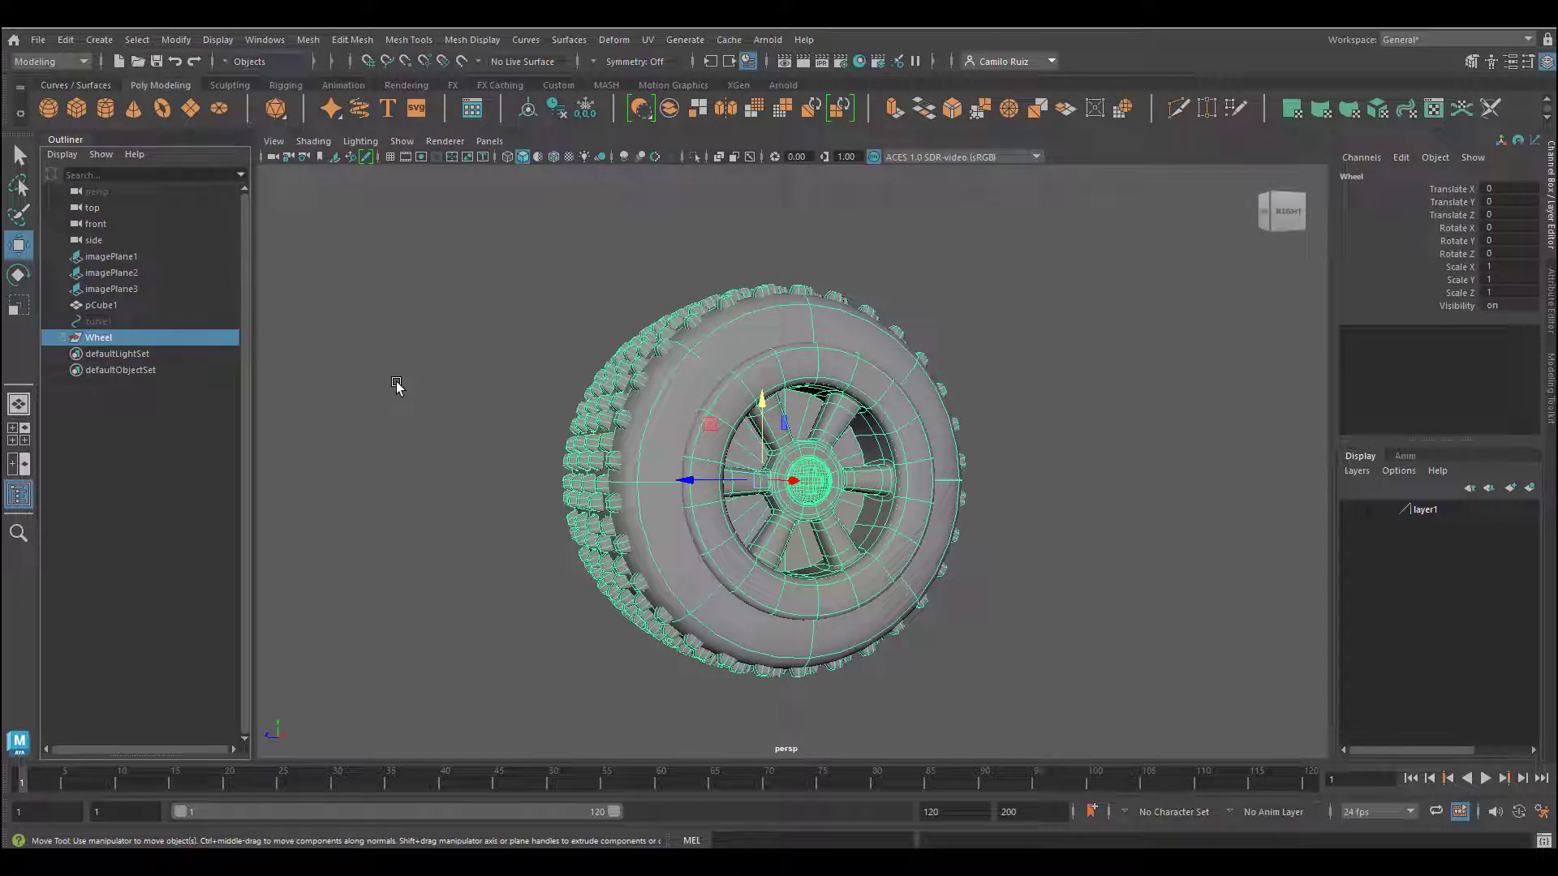
Hide the wheel group and create a polygon cylinder at the origin.
key(ctrl+h)
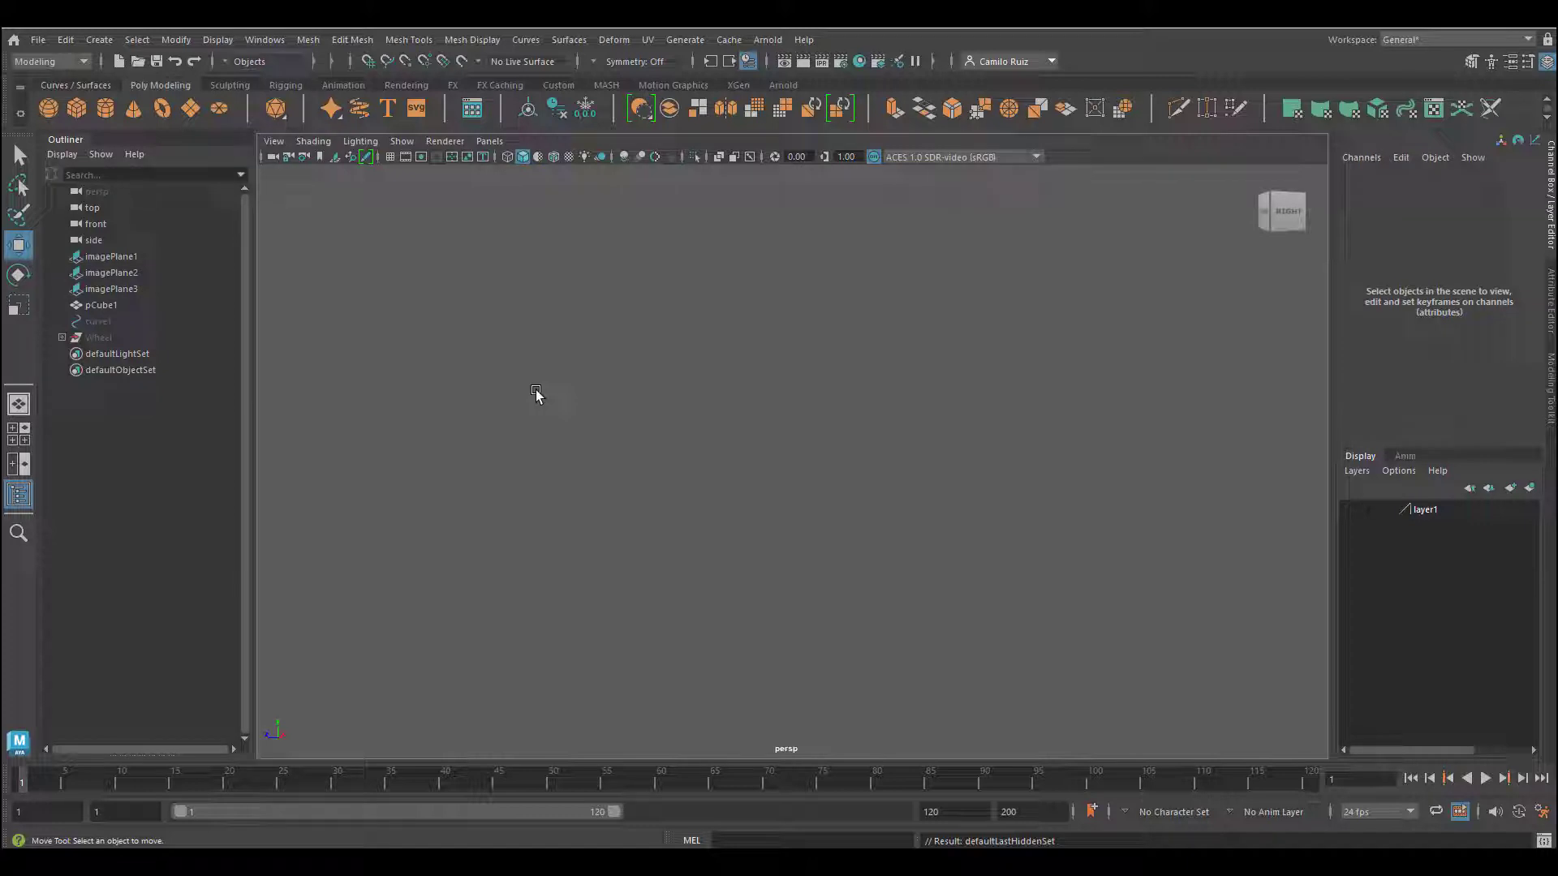
click(103, 116)
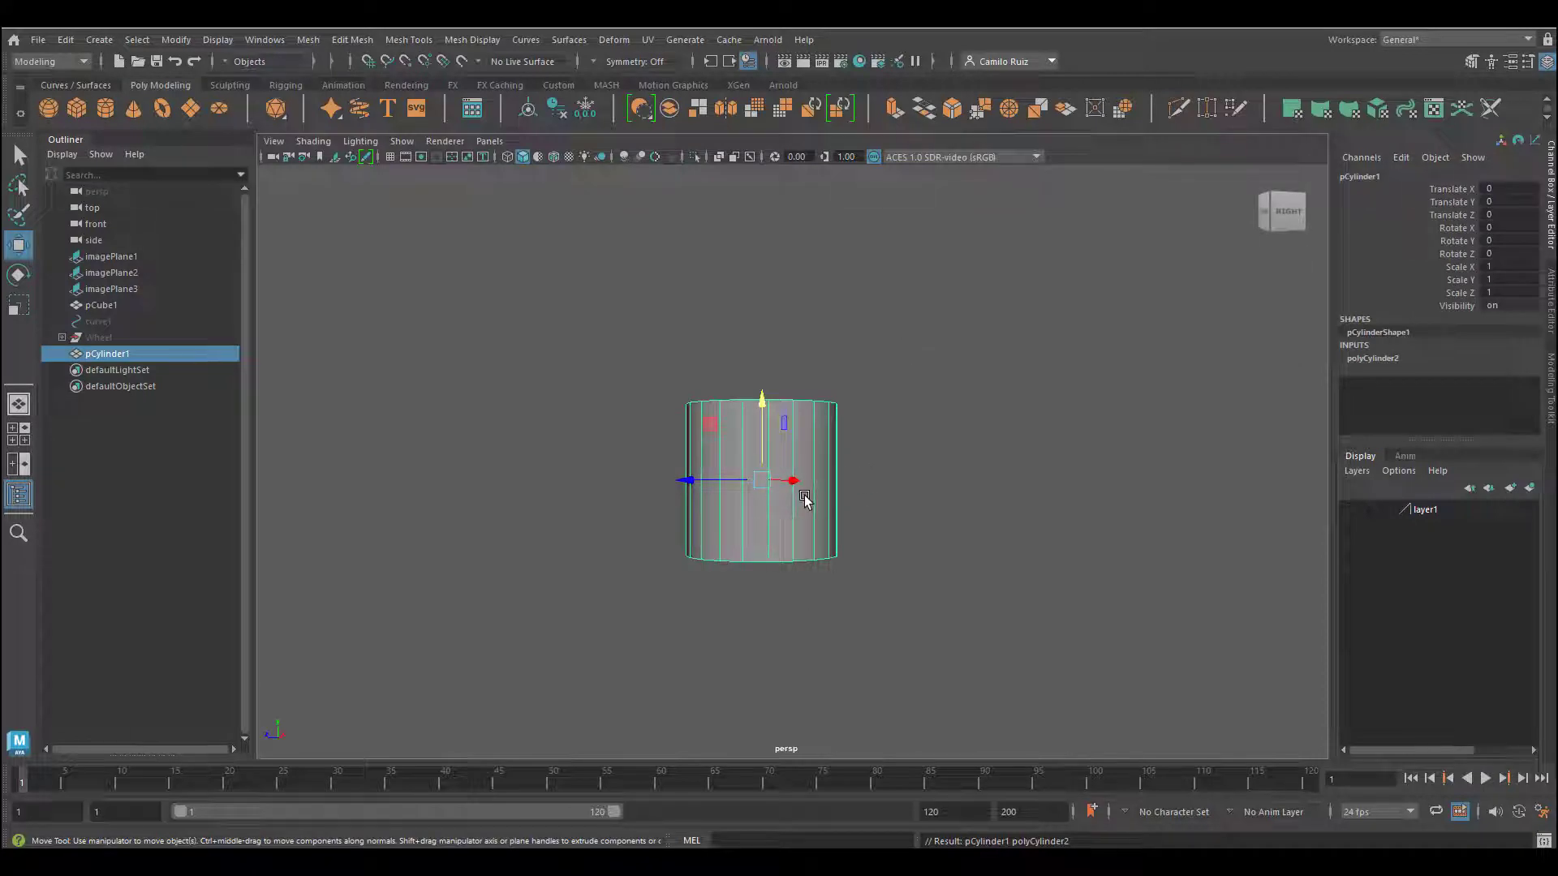
Display the image planes in the front view of the four-view layout.
key(space)
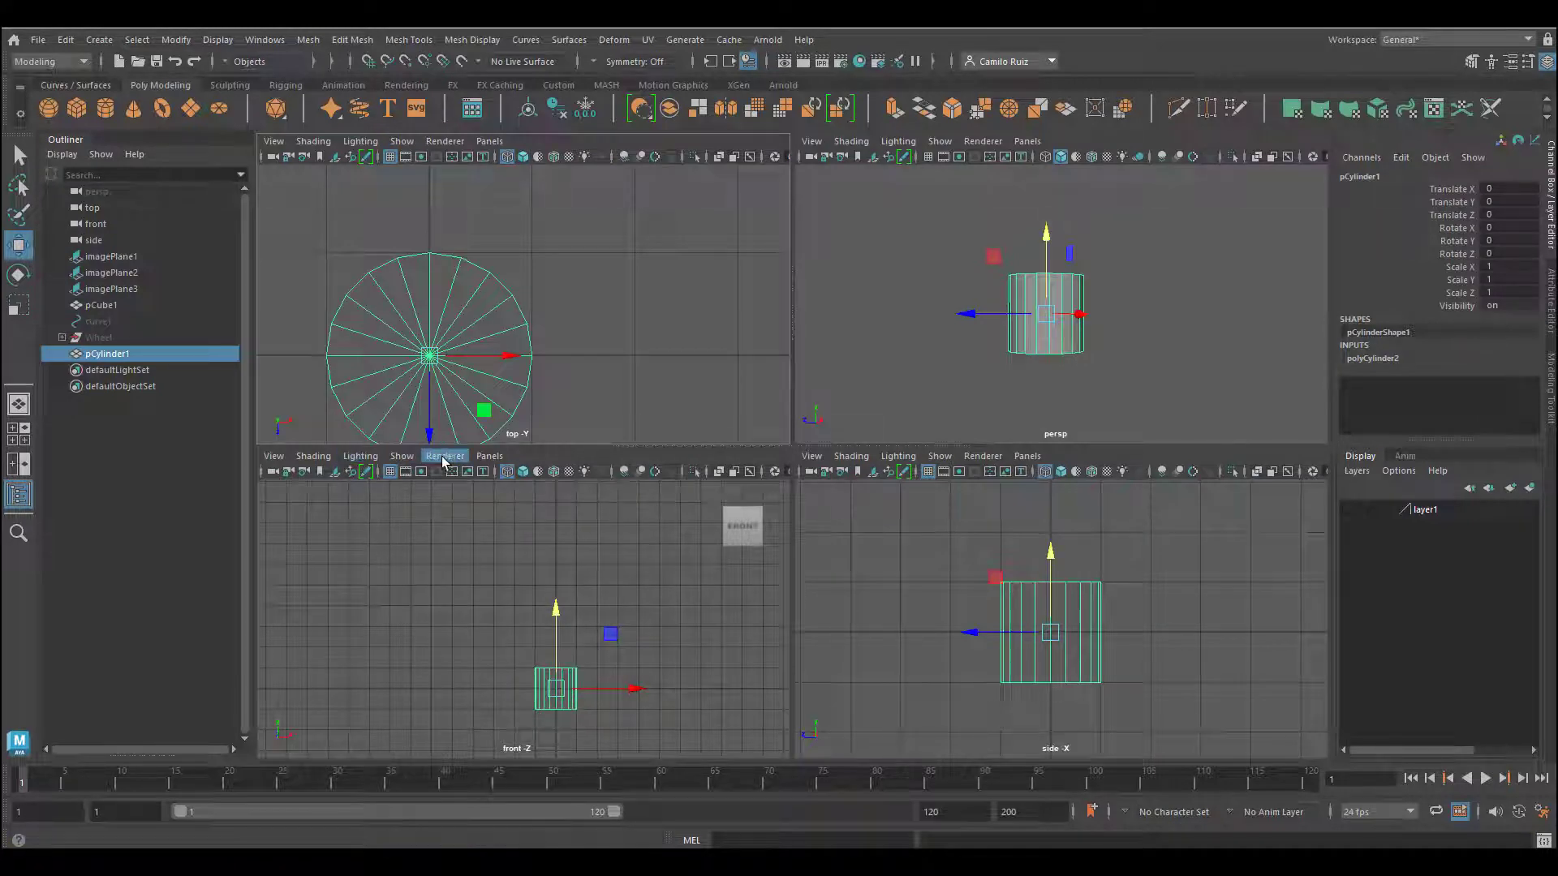
click(402, 456)
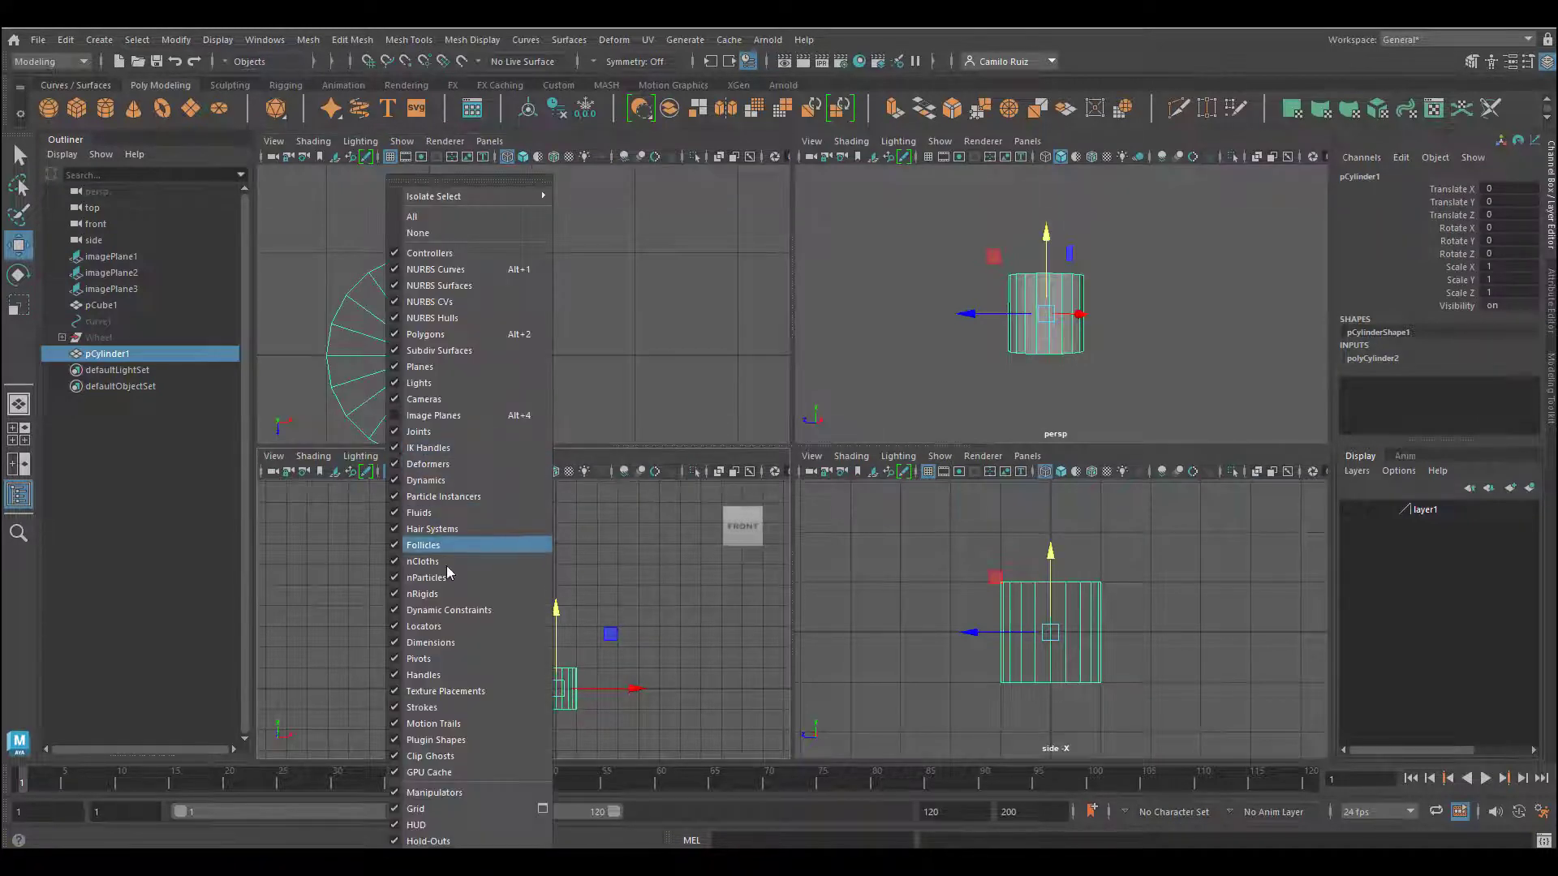
click(438, 418)
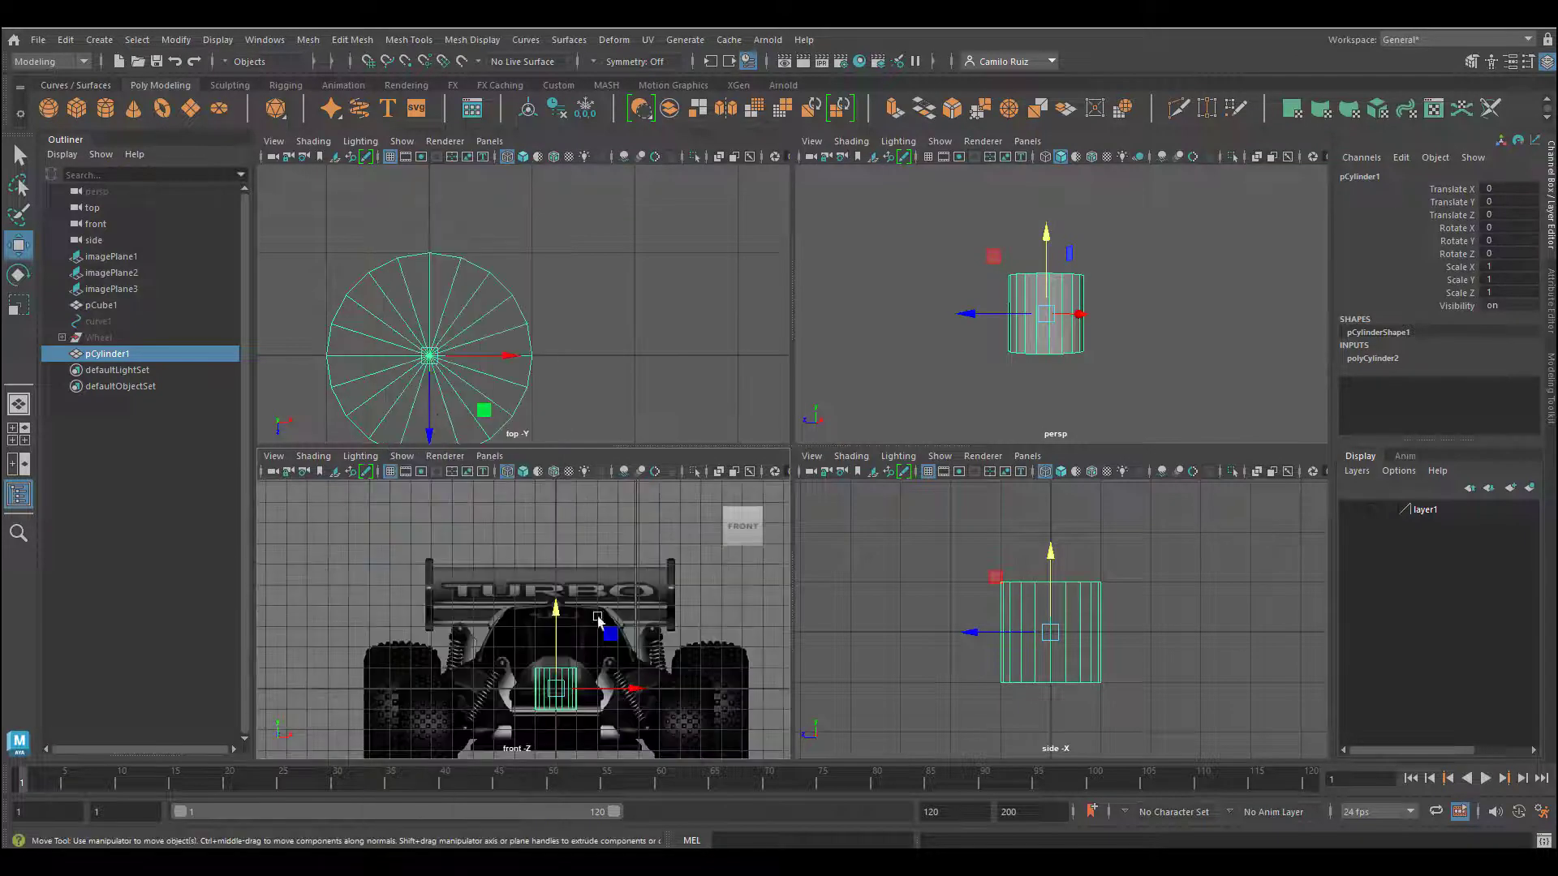
Place the cylinder over the front shock absorber at about X 3.308, shrink it, and tilt it about 30 degrees around Z.
scroll(632, 654, down, 4)
scroll(644, 654, up, 8)
alt+middle_drag(644, 654, 469, 532)
drag(487, 624, 560, 627)
click(17, 305)
click(16, 275)
drag(636, 574, 595, 538)
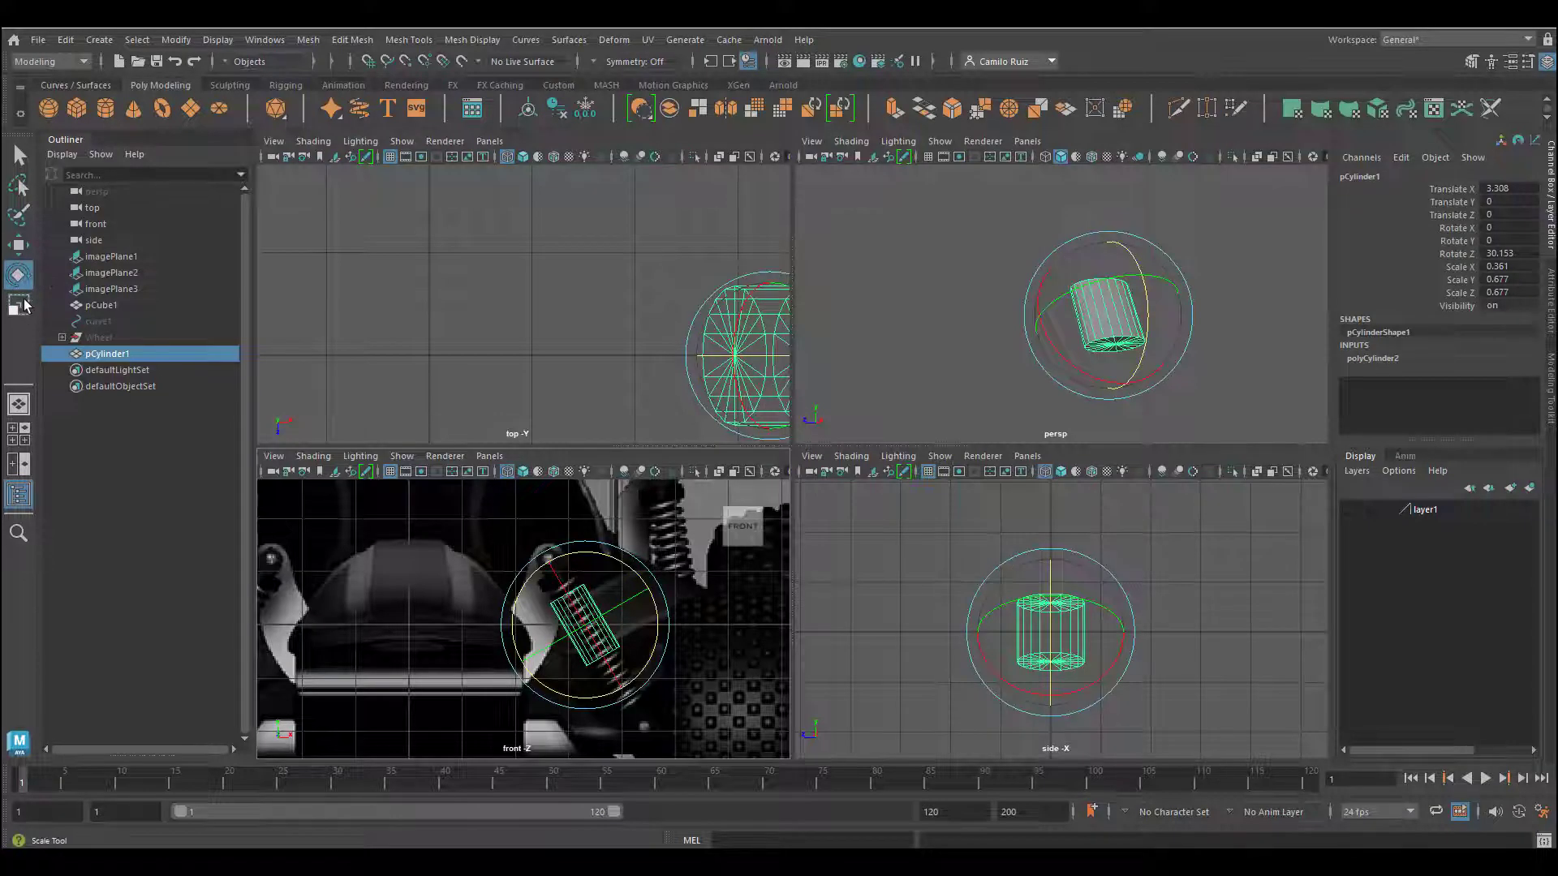
Lengthen the cylinder to a Y scale of about 2.226 and align it over the reference shock at X 3.613, Y -0.442.
click(19, 304)
drag(556, 572, 493, 457)
click(18, 245)
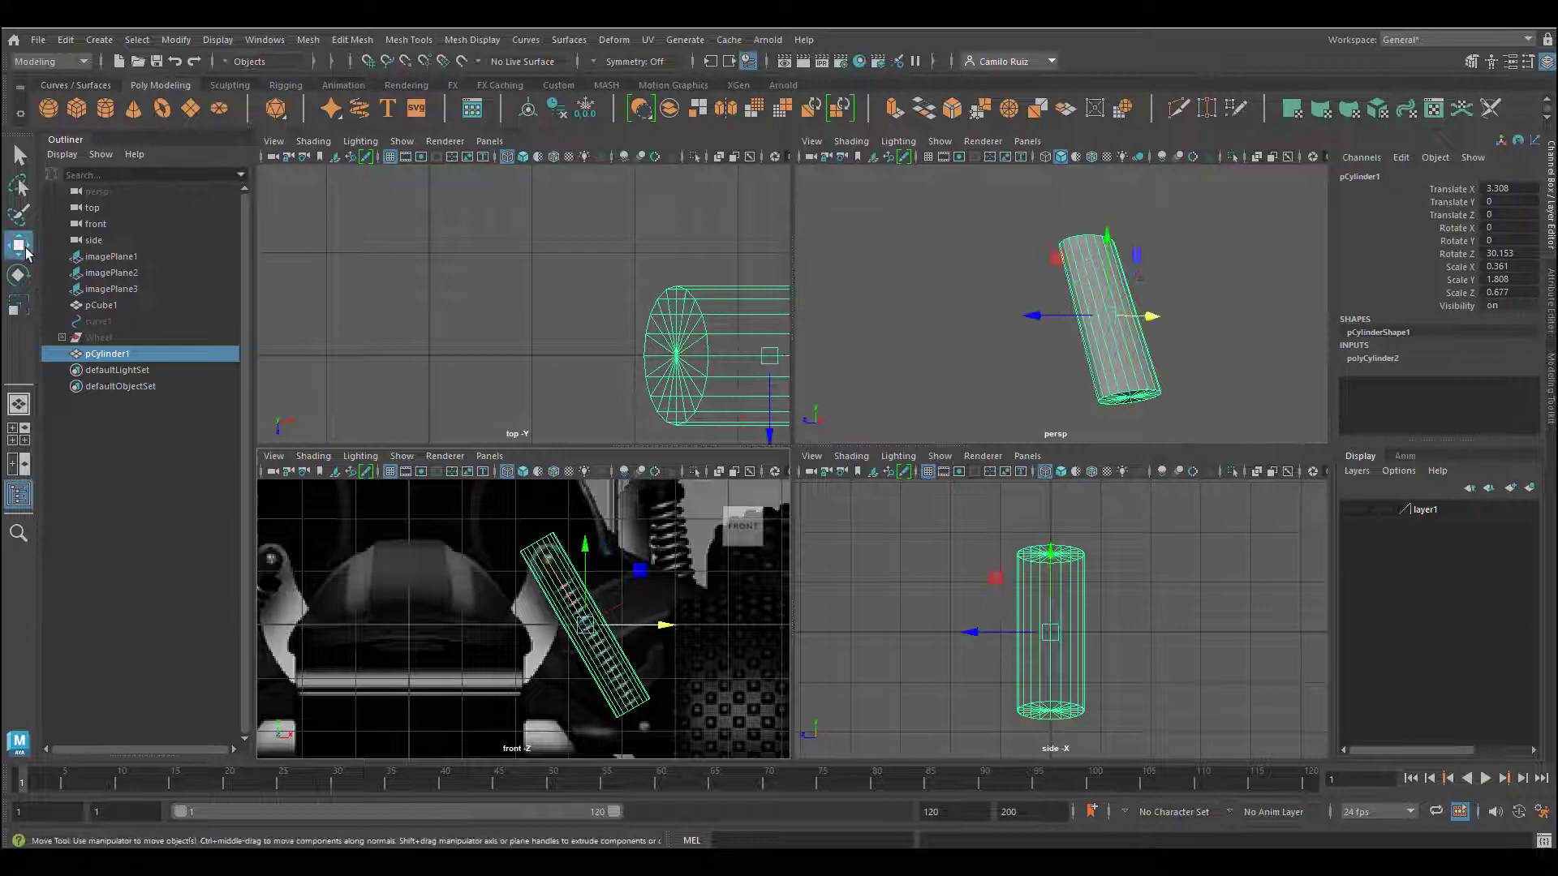
drag(586, 554, 600, 578)
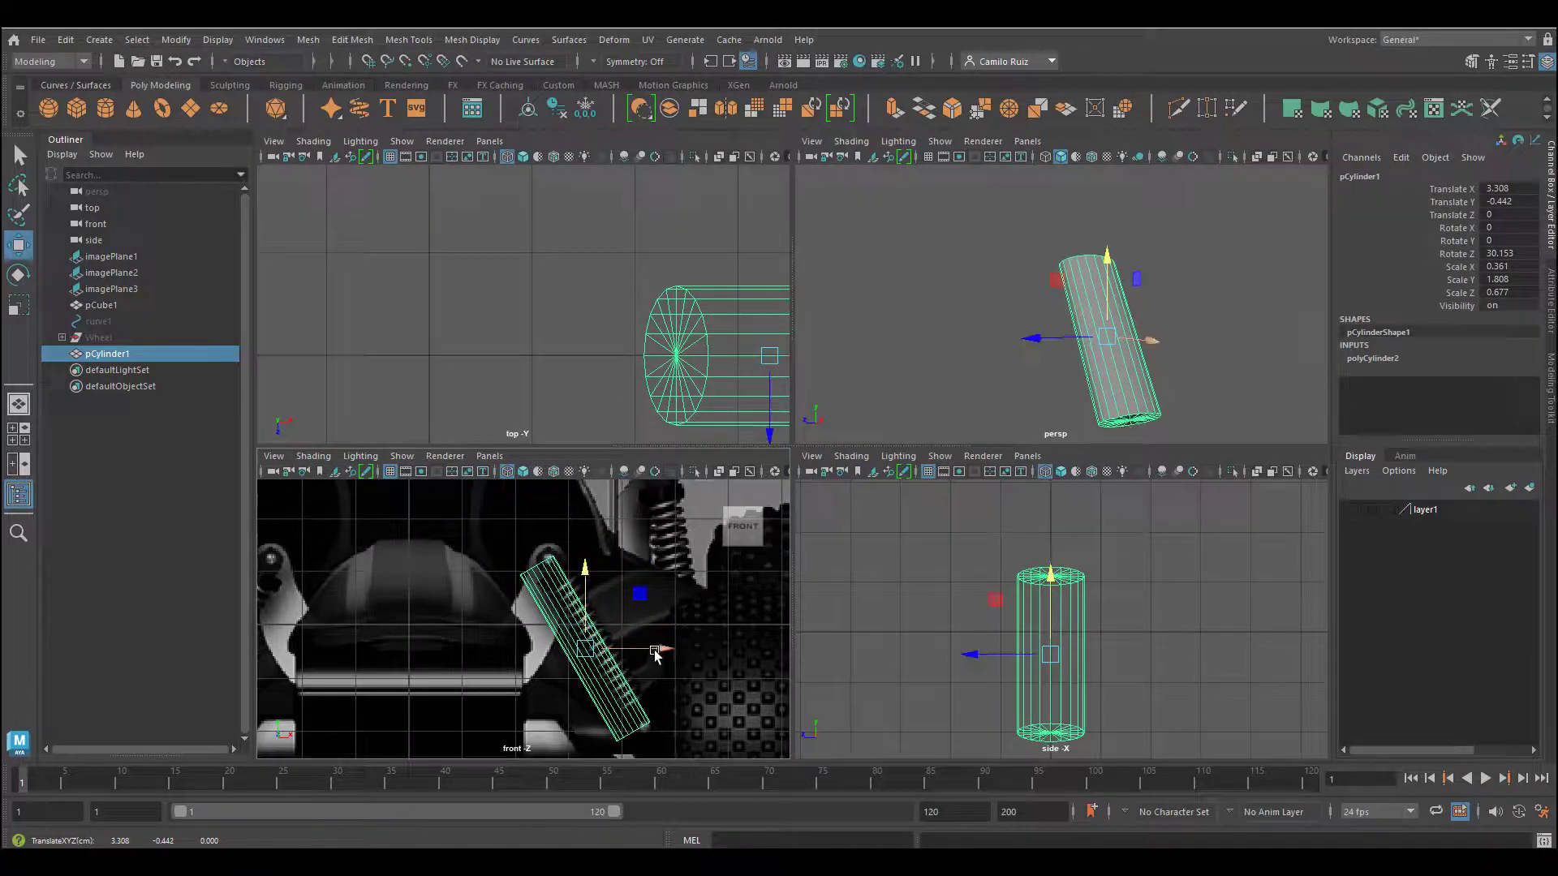
drag(656, 655, 654, 625)
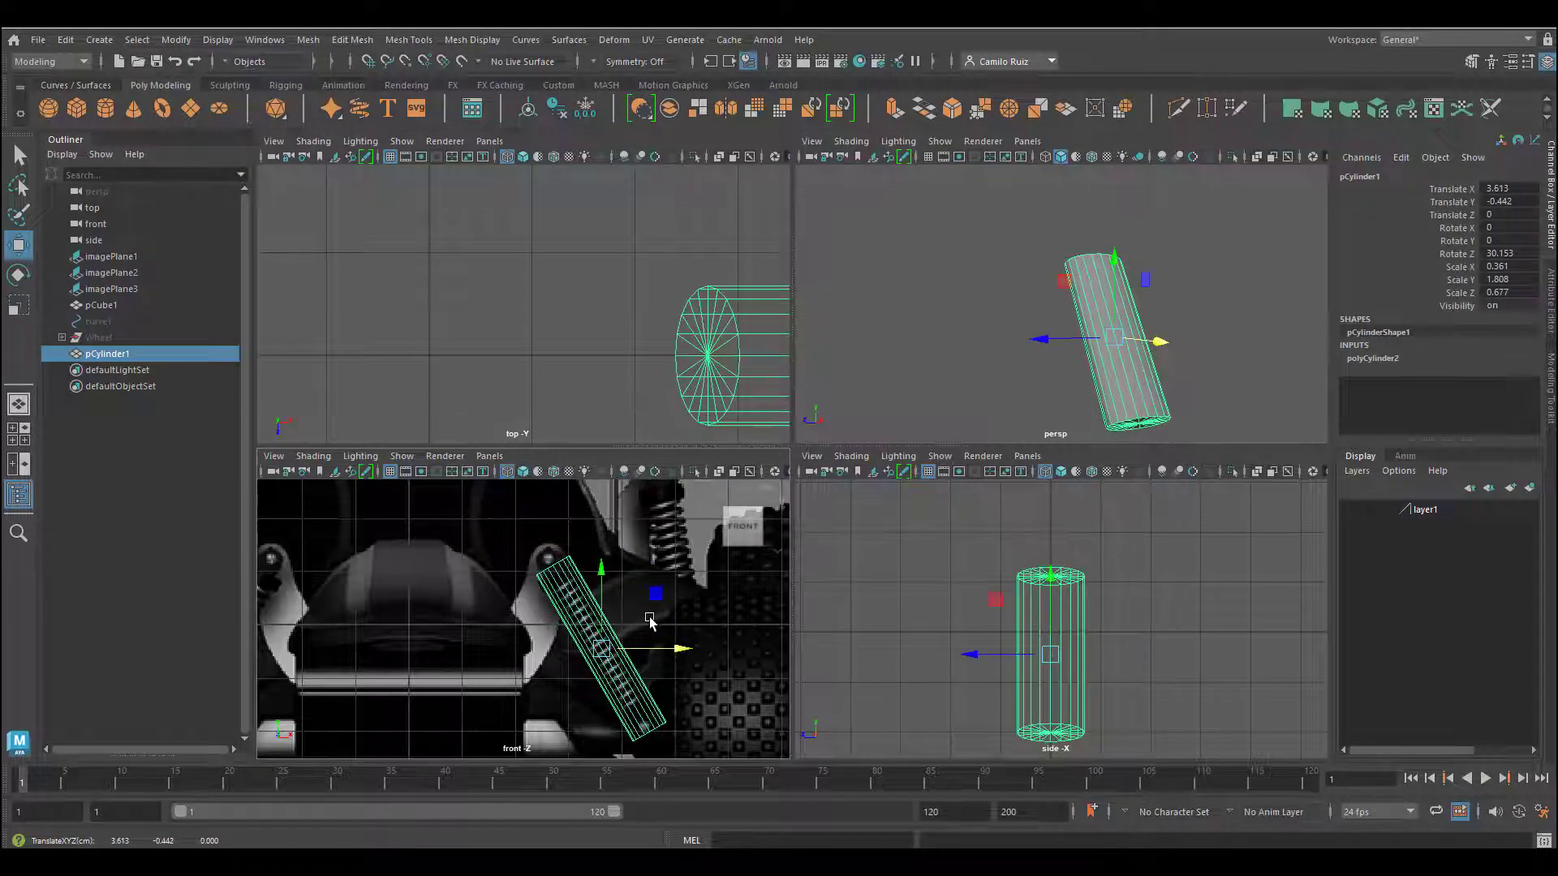
scroll(683, 652, down, 4)
scroll(633, 605, up, 6)
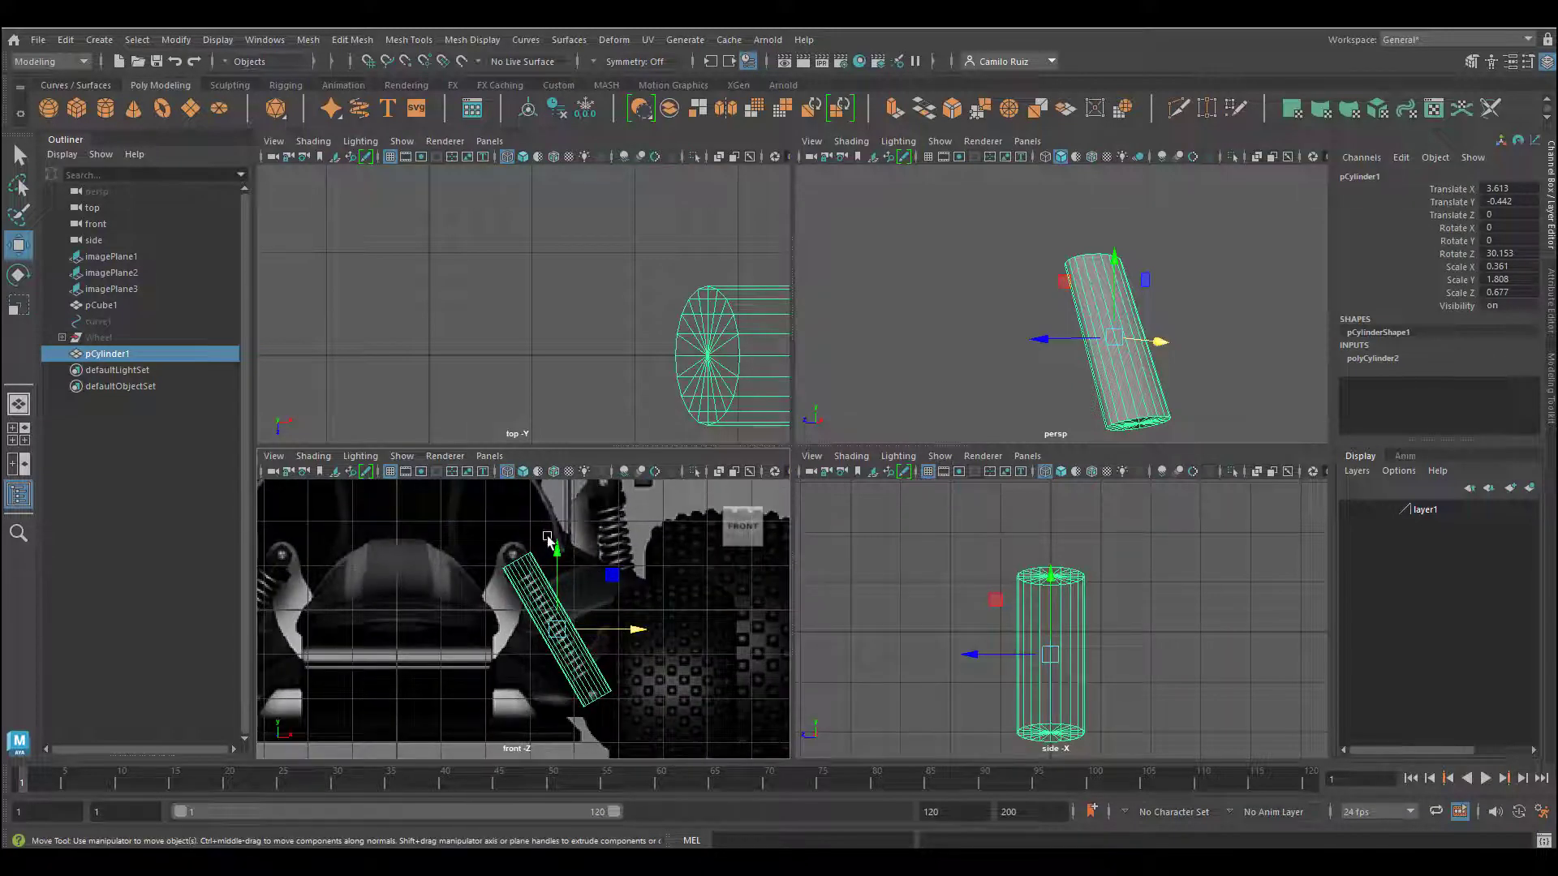
click(17, 305)
drag(521, 567, 512, 551)
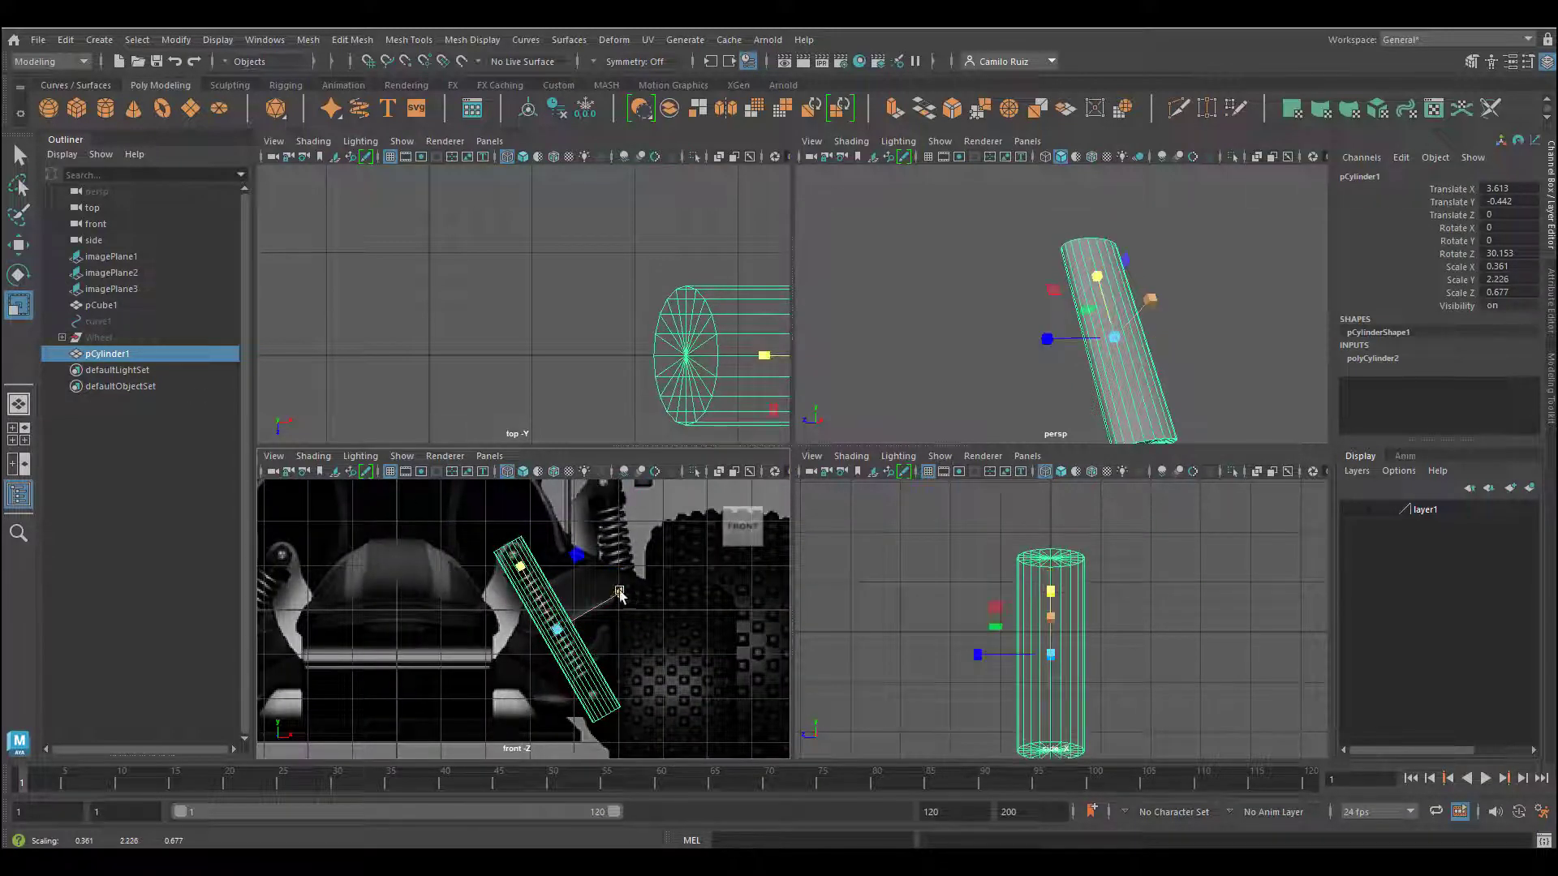
Thin the cylinder's cross-section to about 0.343 scale in X and 0.334 in Z.
scroll(619, 595, down, 1)
alt+drag(1200, 306, 1047, 344)
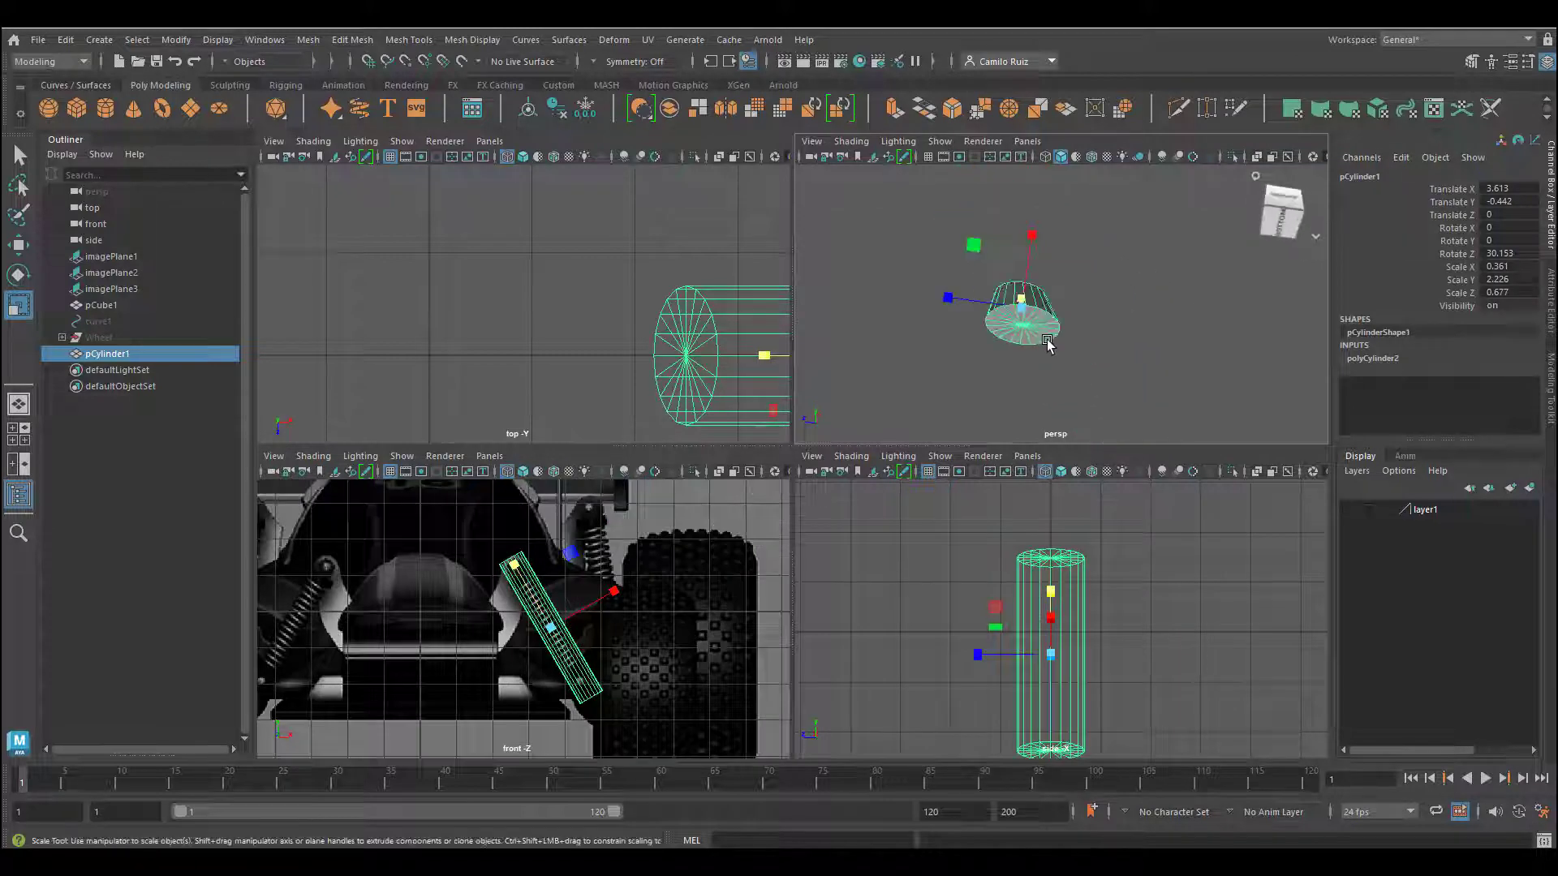
drag(948, 298, 990, 300)
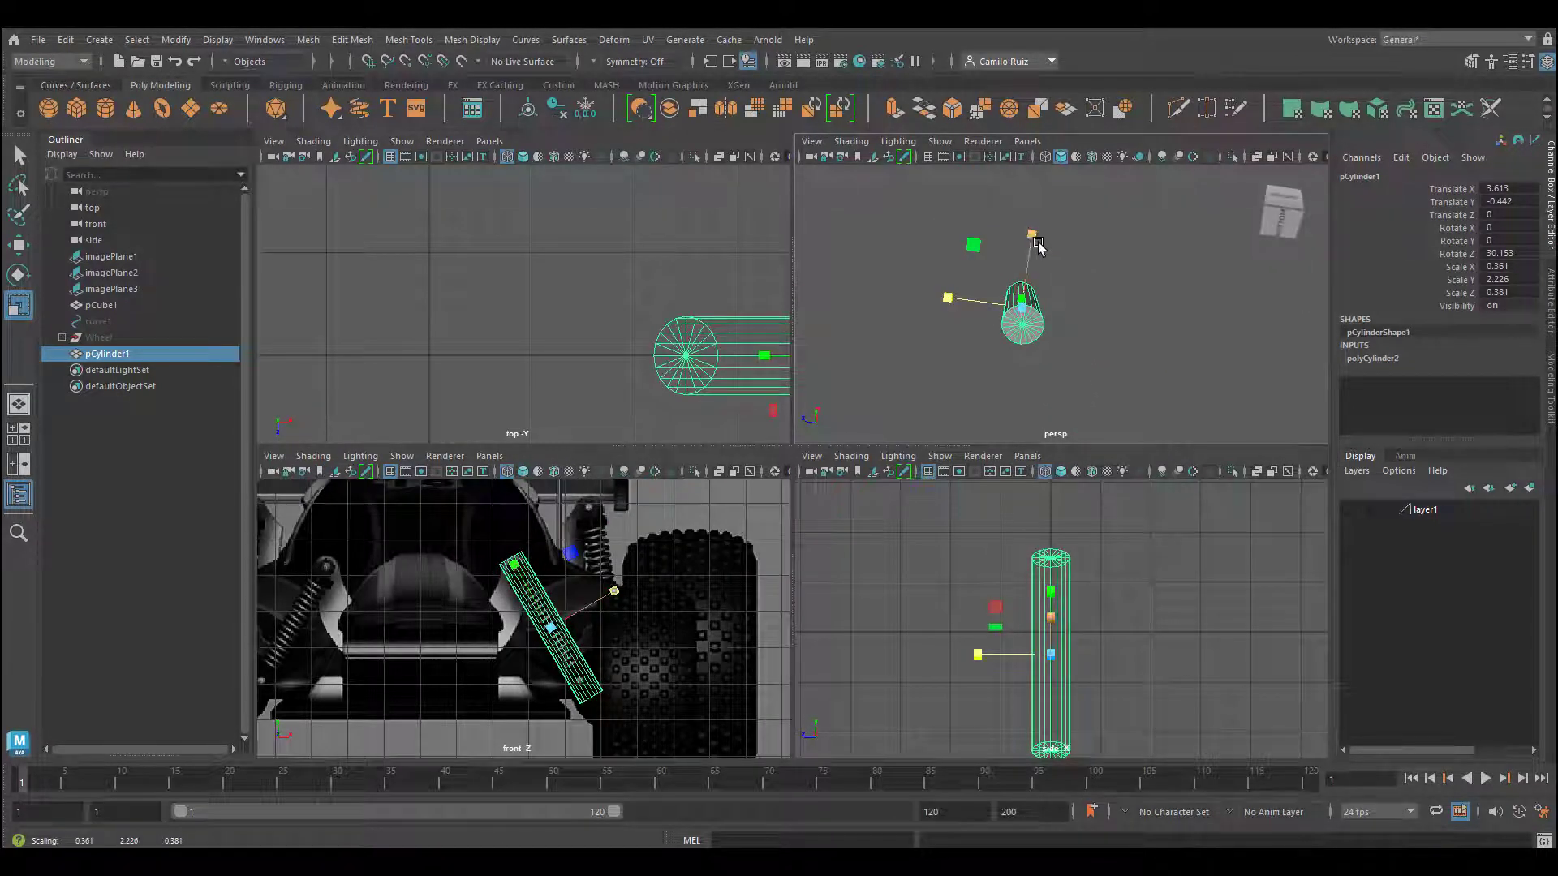
drag(1038, 243, 1006, 240)
drag(946, 303, 957, 305)
alt+drag(957, 304, 996, 321)
Set the cylinder's Translate X and Translate Y to 0.
double_click(1500, 201)
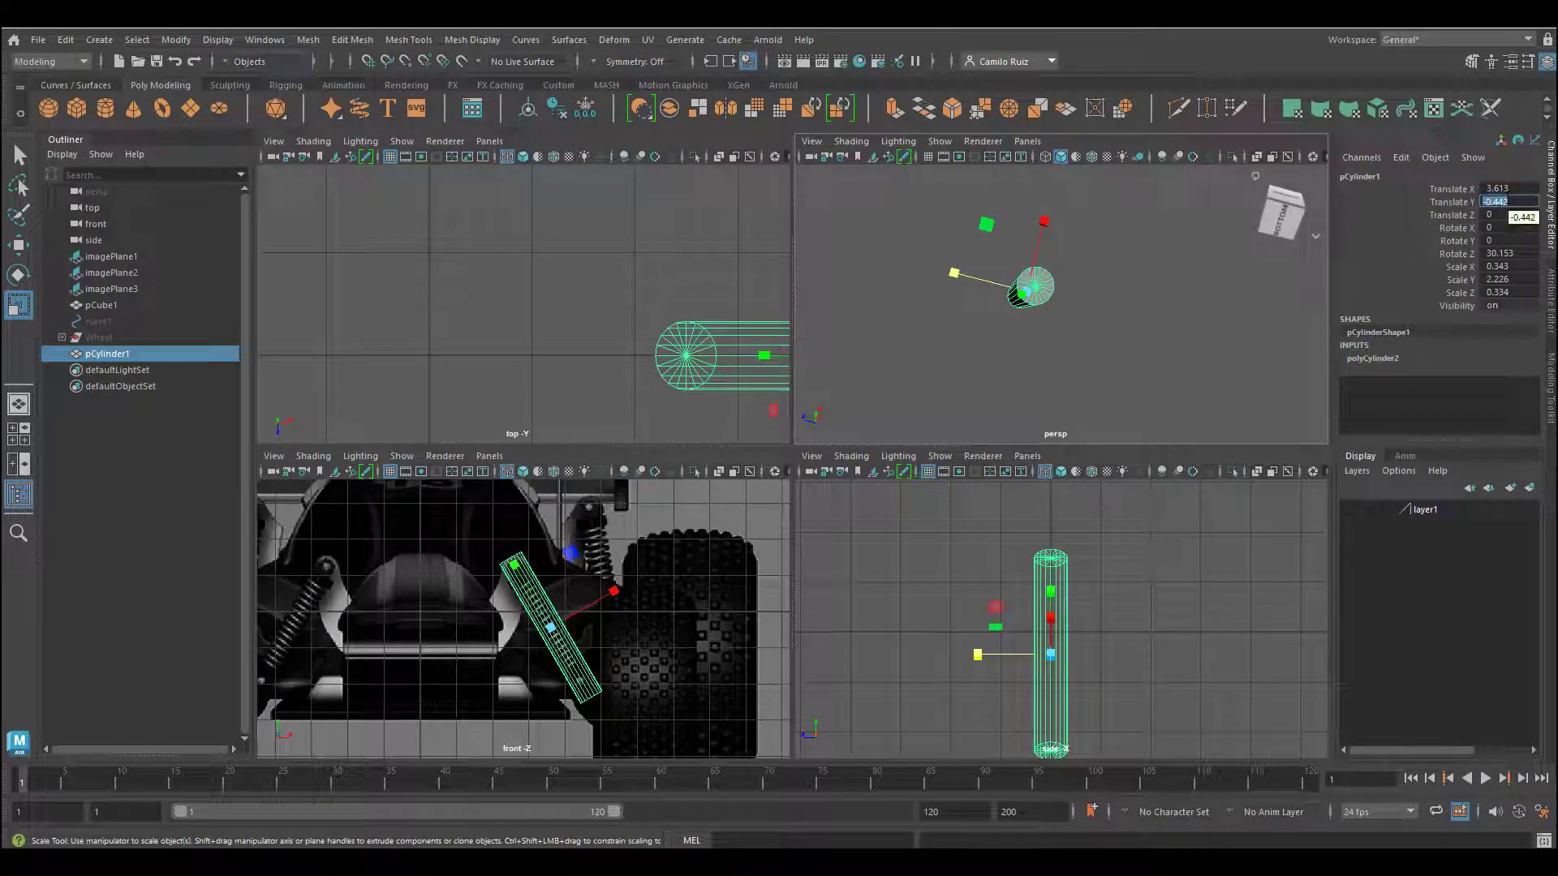
text(0)
double_click(1519, 187)
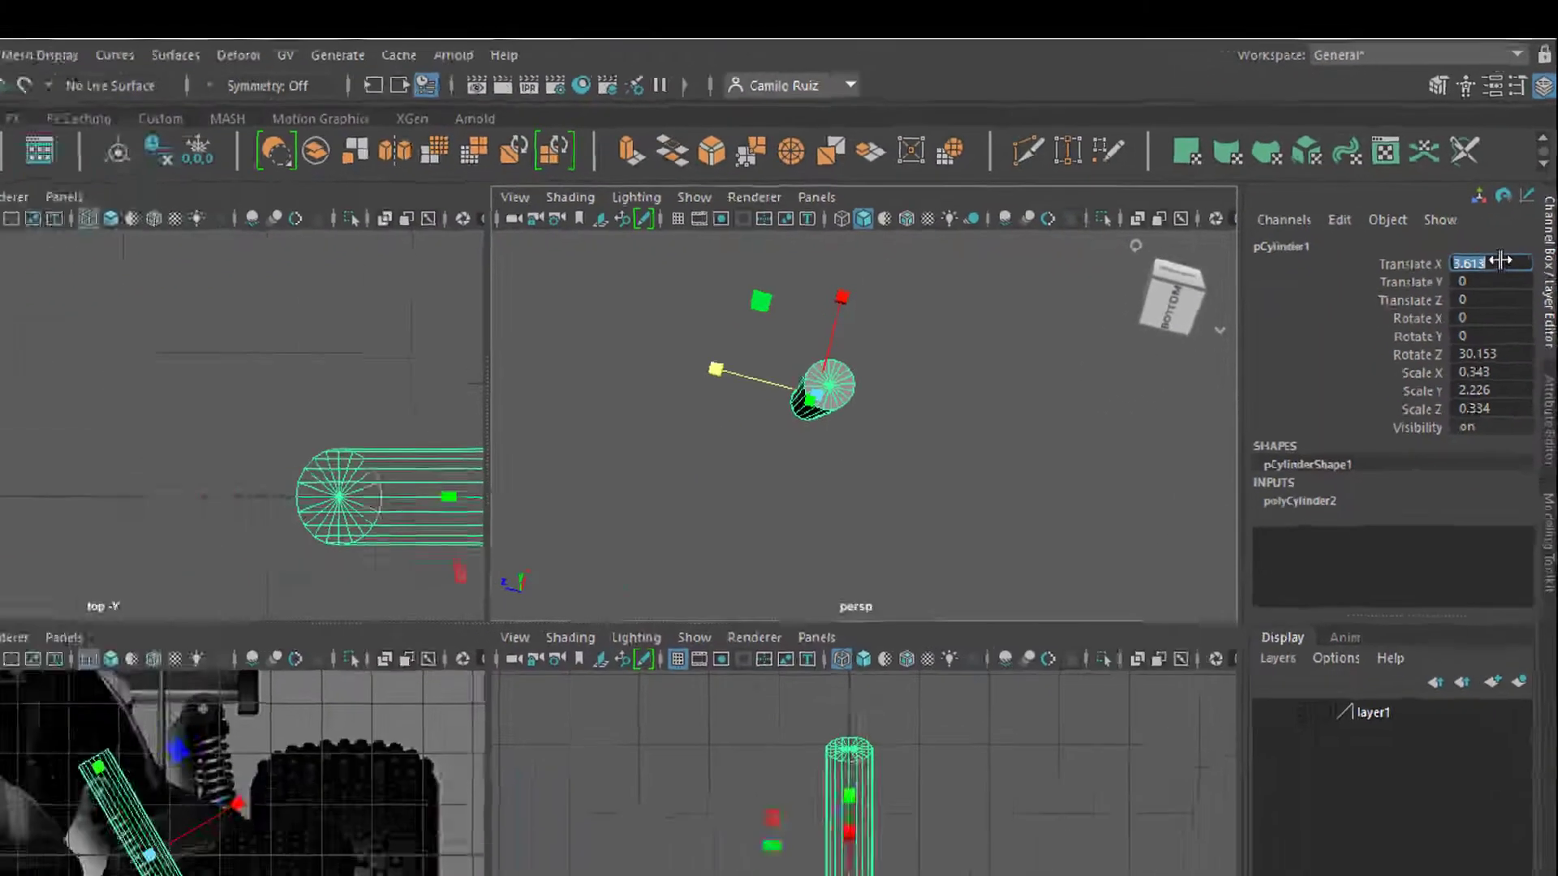
text(0)
key(Return)
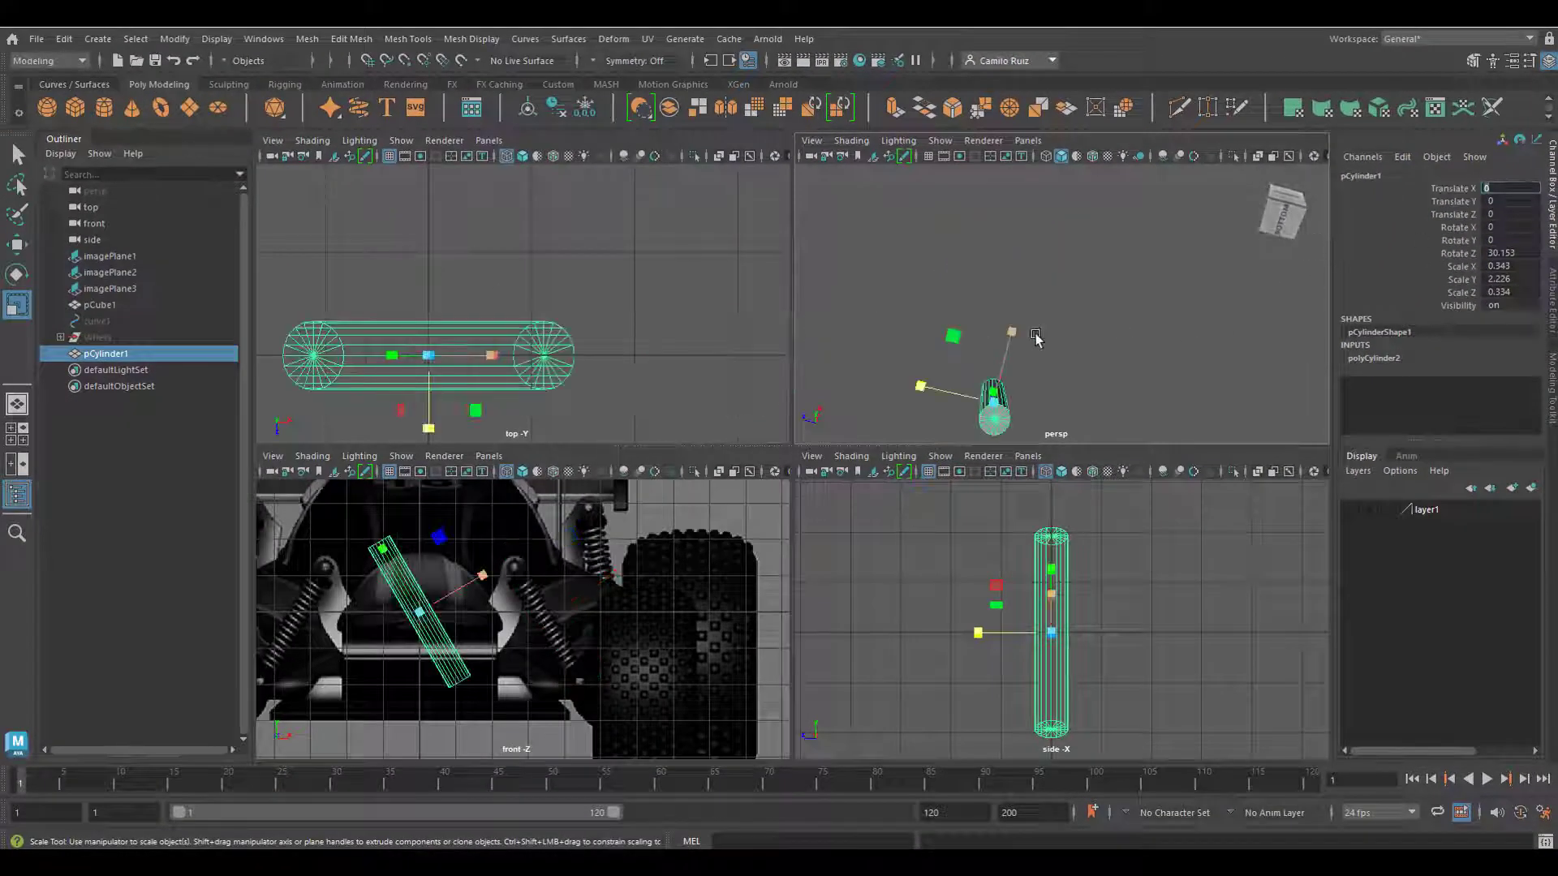
Show the grid in the maximized perspective view and set the cylinder's Rotate Z to 0.
alt+drag(1030, 338, 1066, 434)
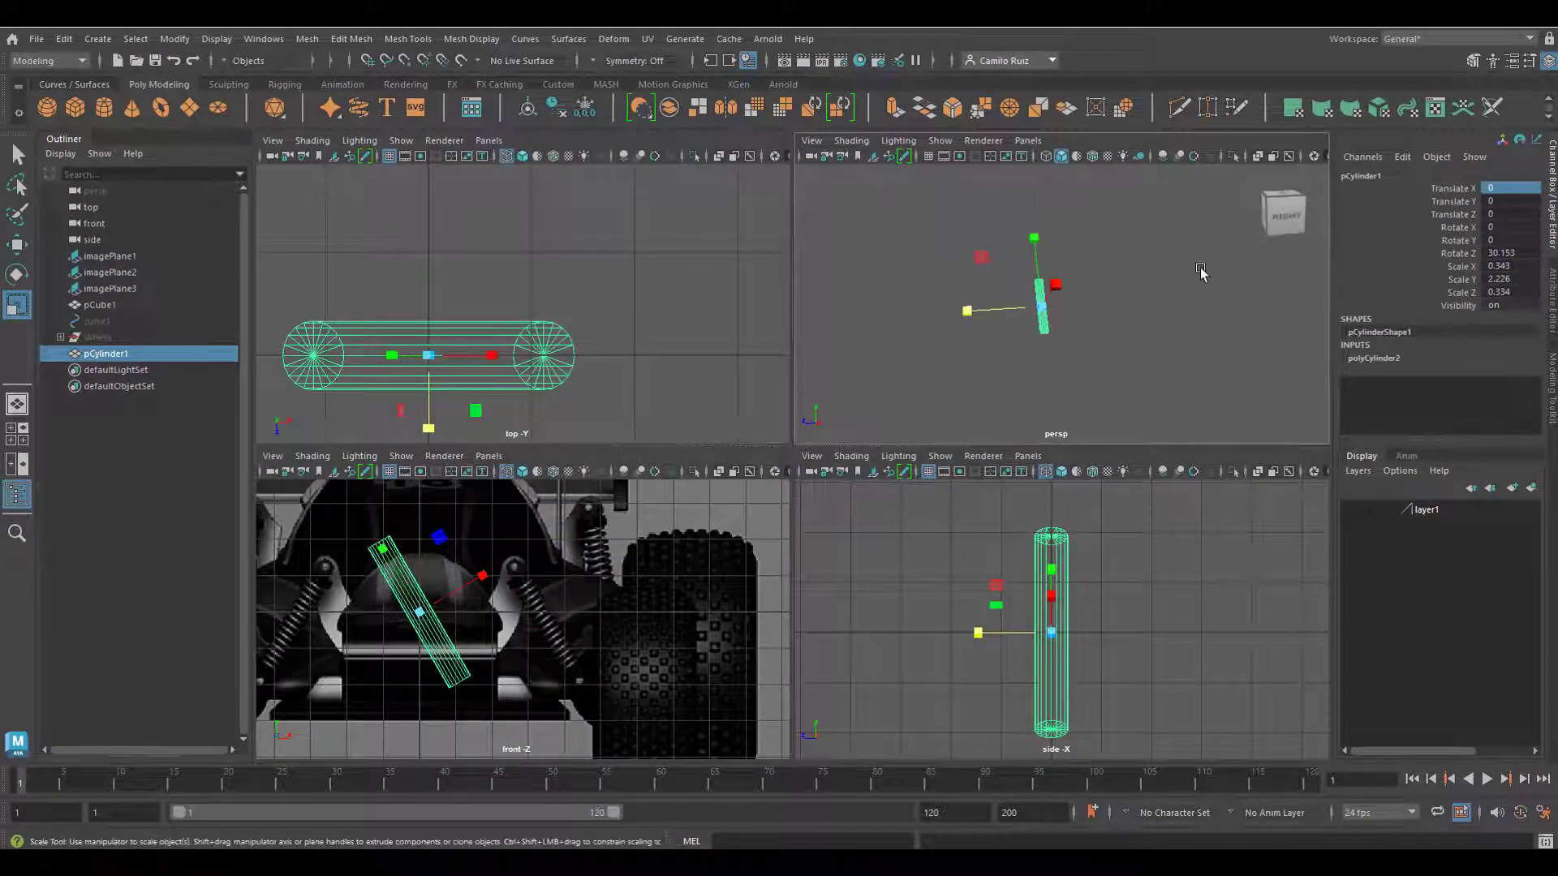
key(space)
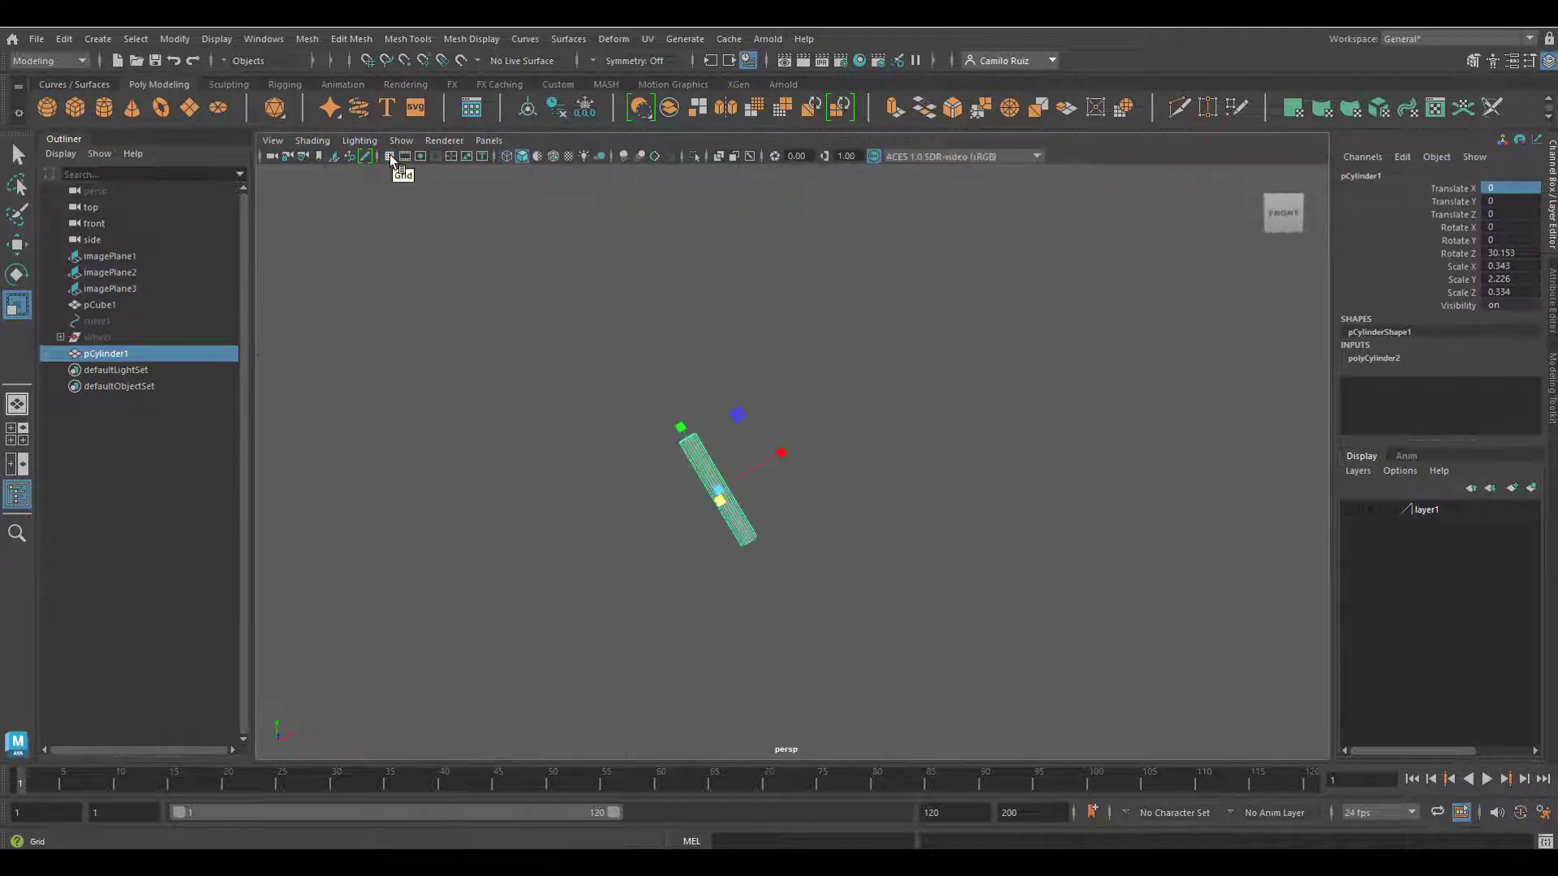
click(389, 156)
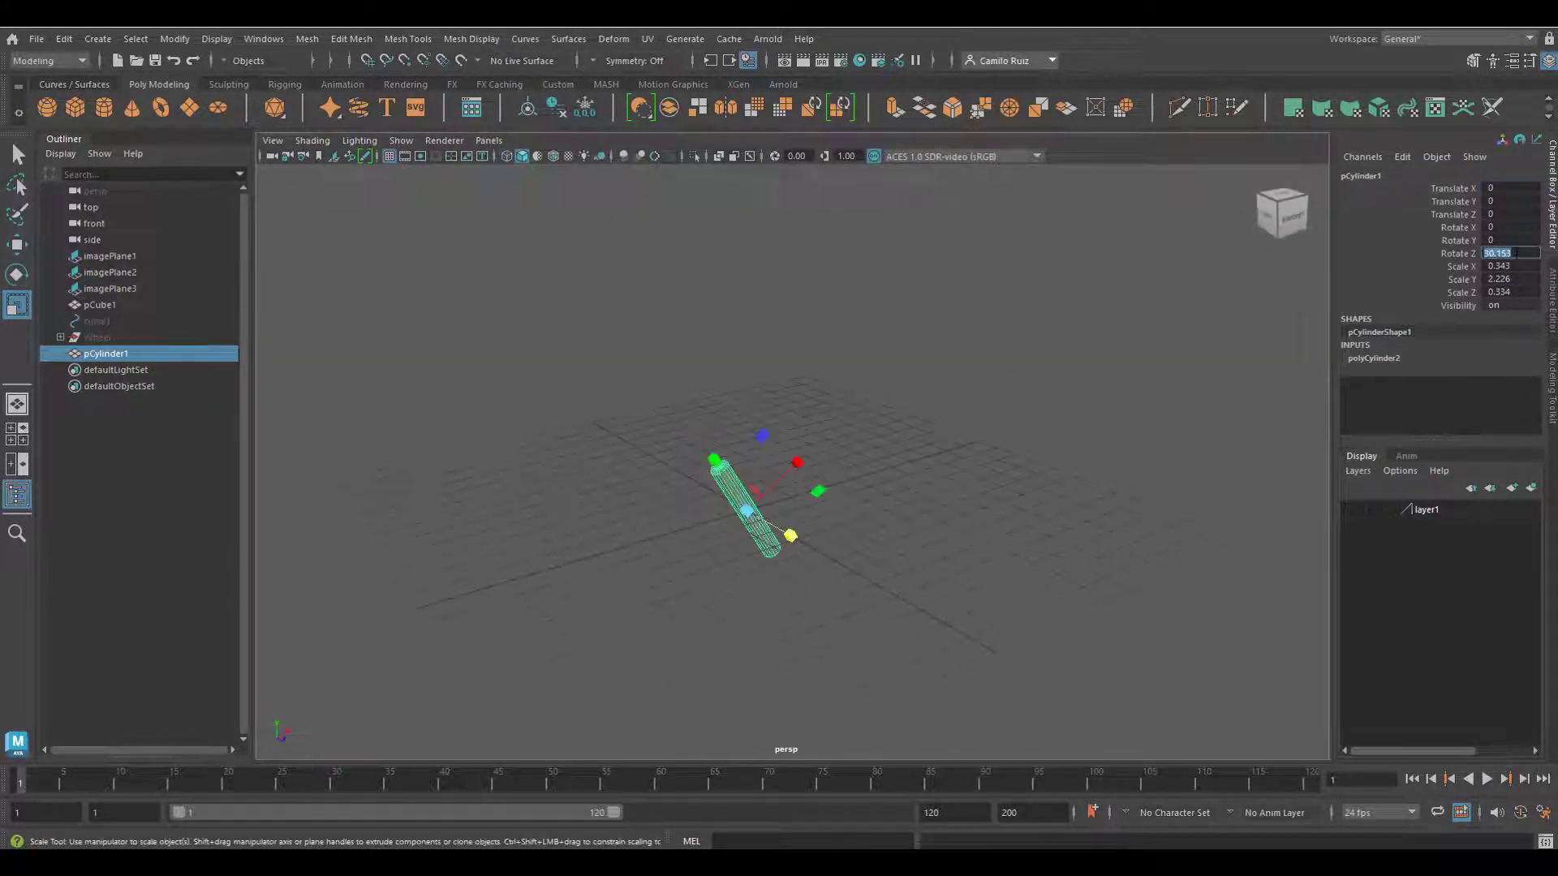
click(1509, 253)
text(0)
key(Return)
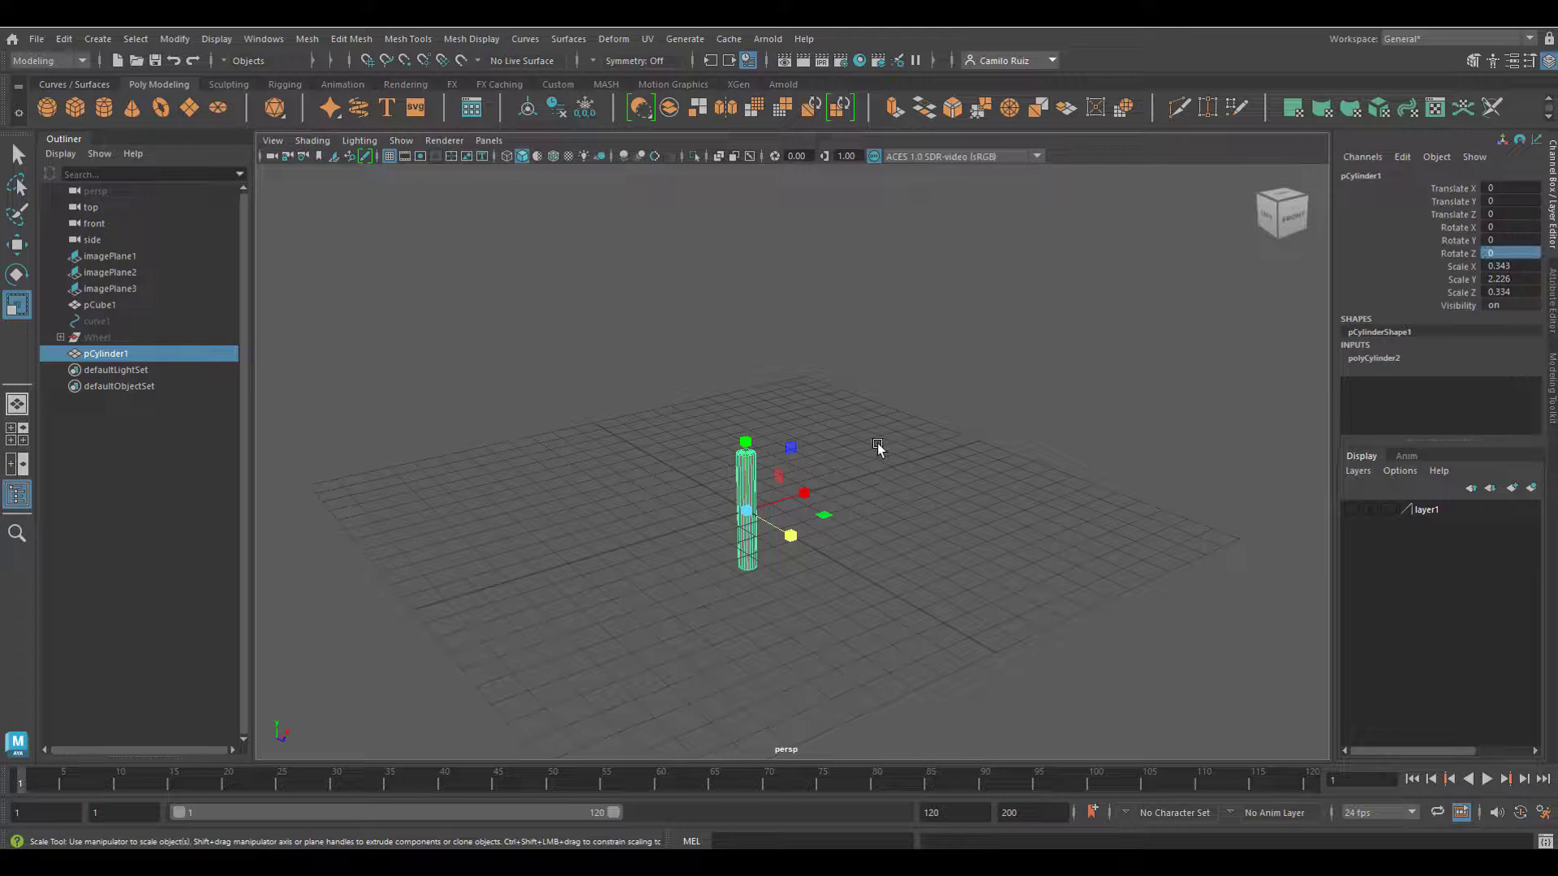
Set the cylinder's construction radius to 1.5.
click(880, 446)
alt+drag(752, 544, 722, 440)
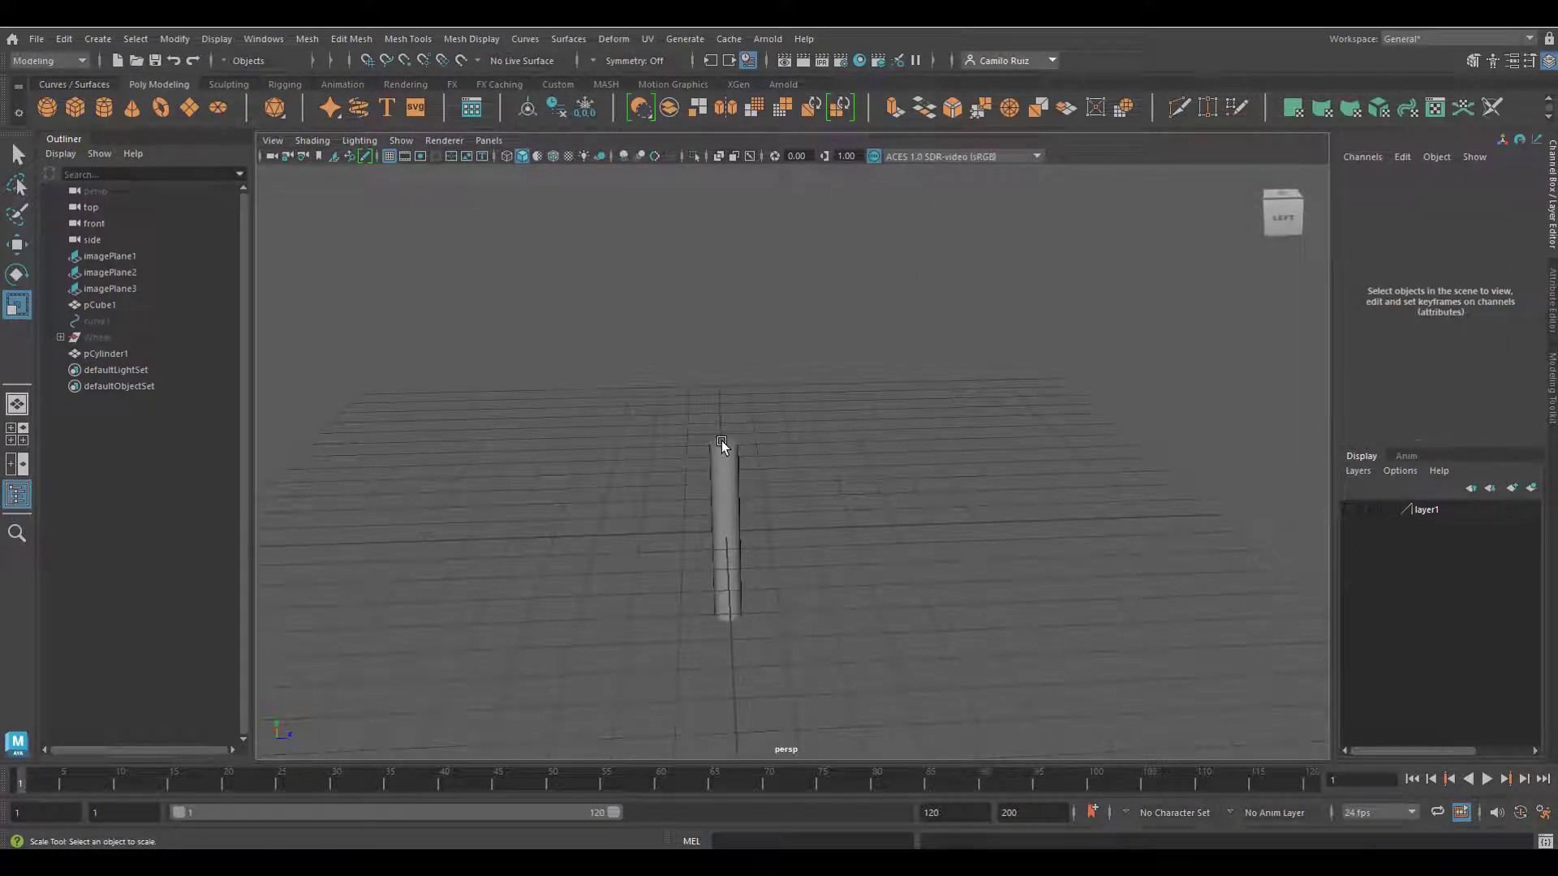
click(722, 445)
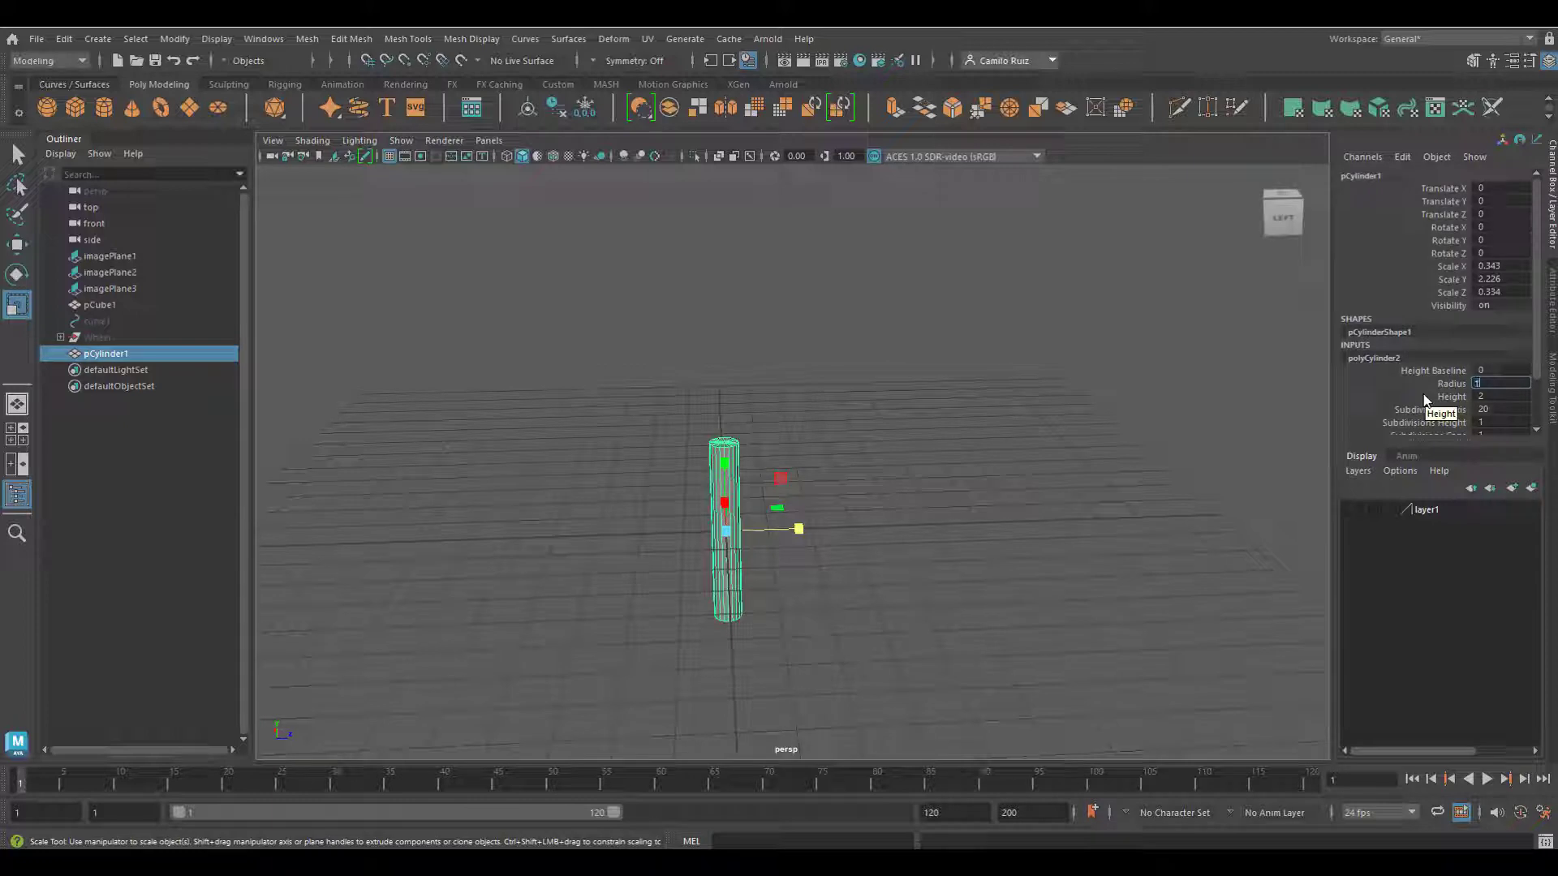
text(.5)
key(Return)
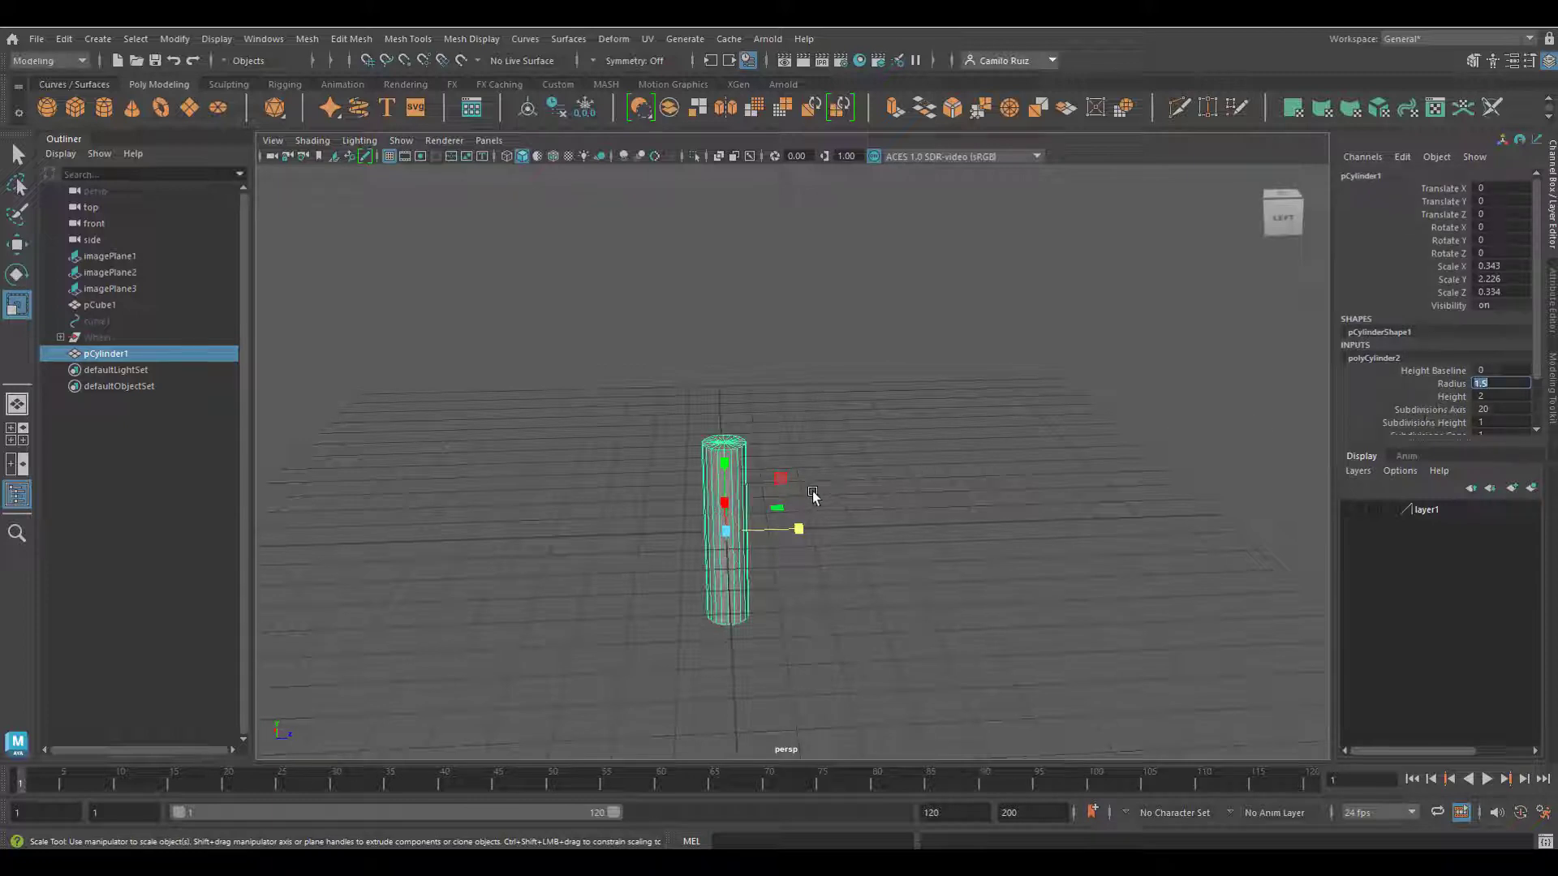
alt+drag(812, 491, 893, 422)
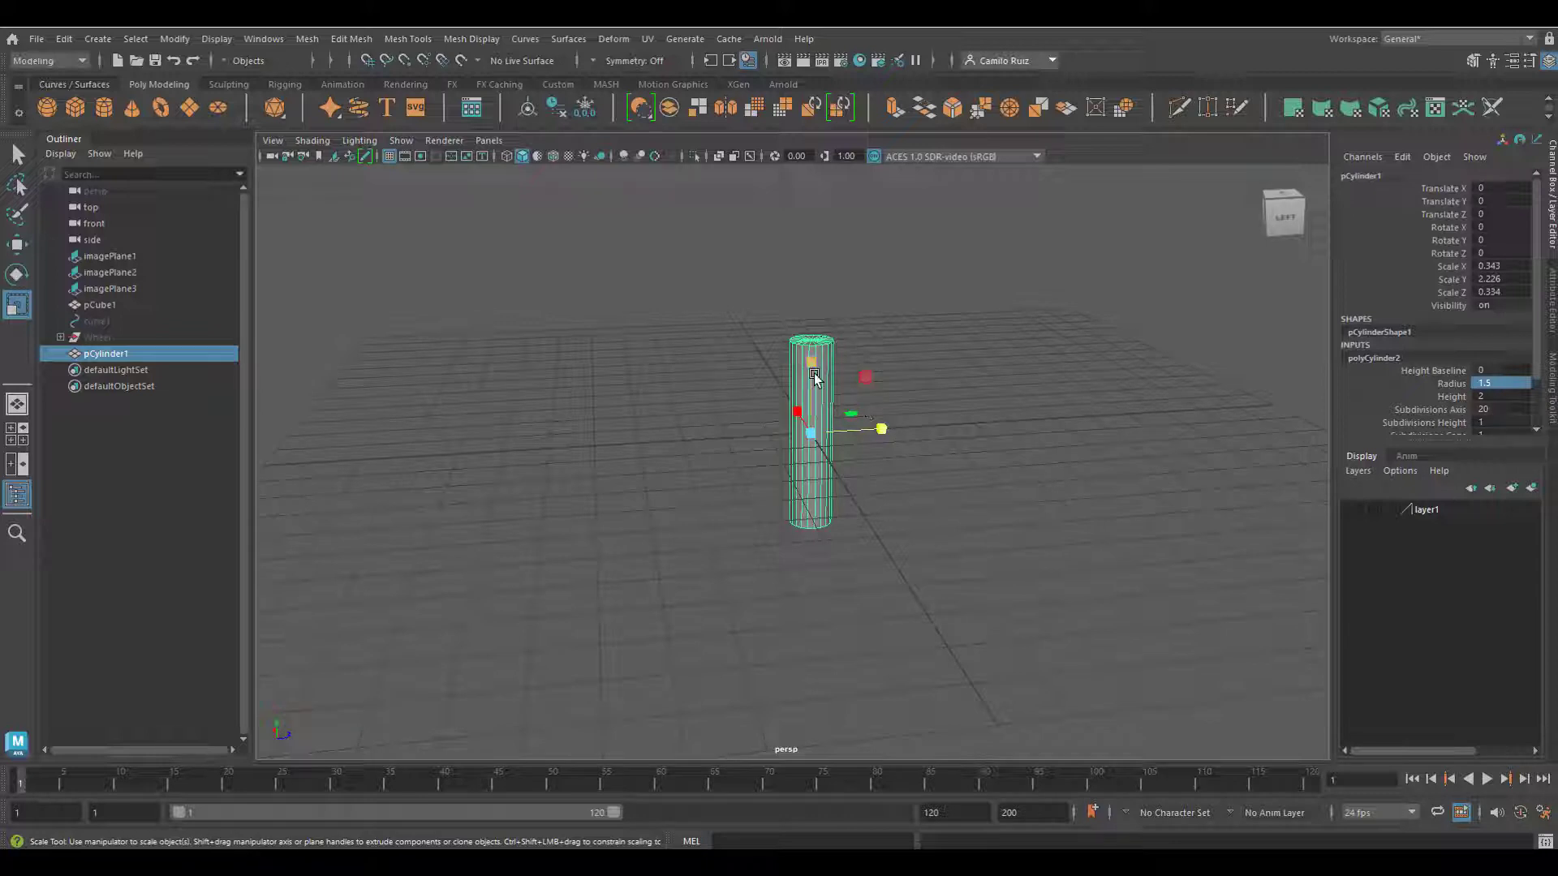
Duplicate the cylinder and move the copy down to the lower end of the shaft.
key(w)
key(ctrl+d)
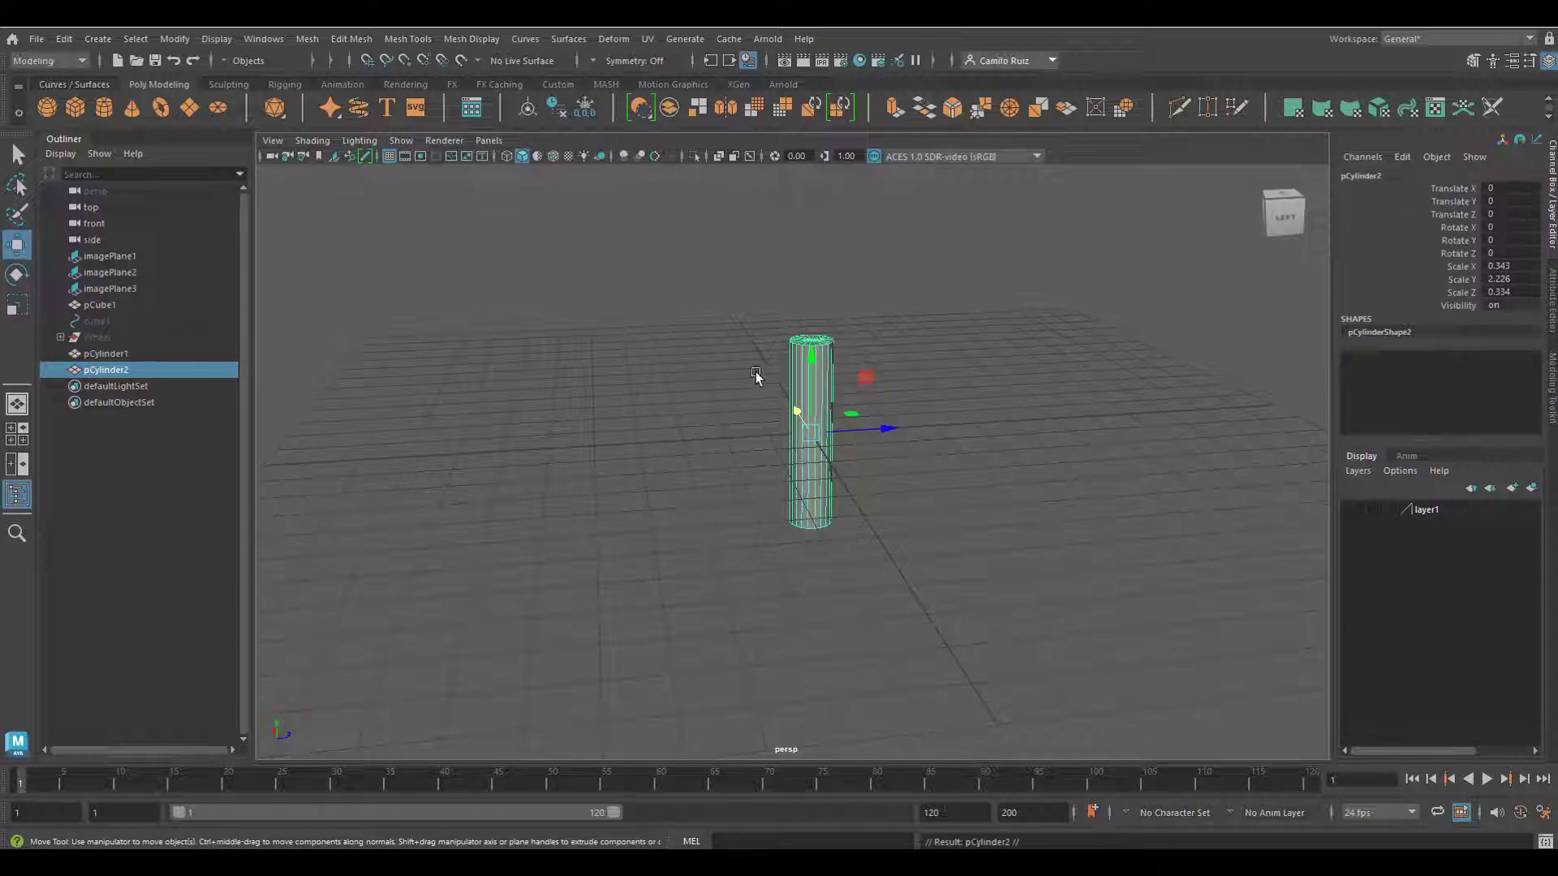
drag(815, 357, 826, 559)
Shorten and widen the lower copy to about 0.494, 0.996, 0.481 scale, positioned at Translate Y -2.877.
key(r)
key(f)
drag(800, 352, 768, 367)
click(24, 244)
key(r)
drag(822, 424, 1035, 308)
scroll(847, 425, down, 3)
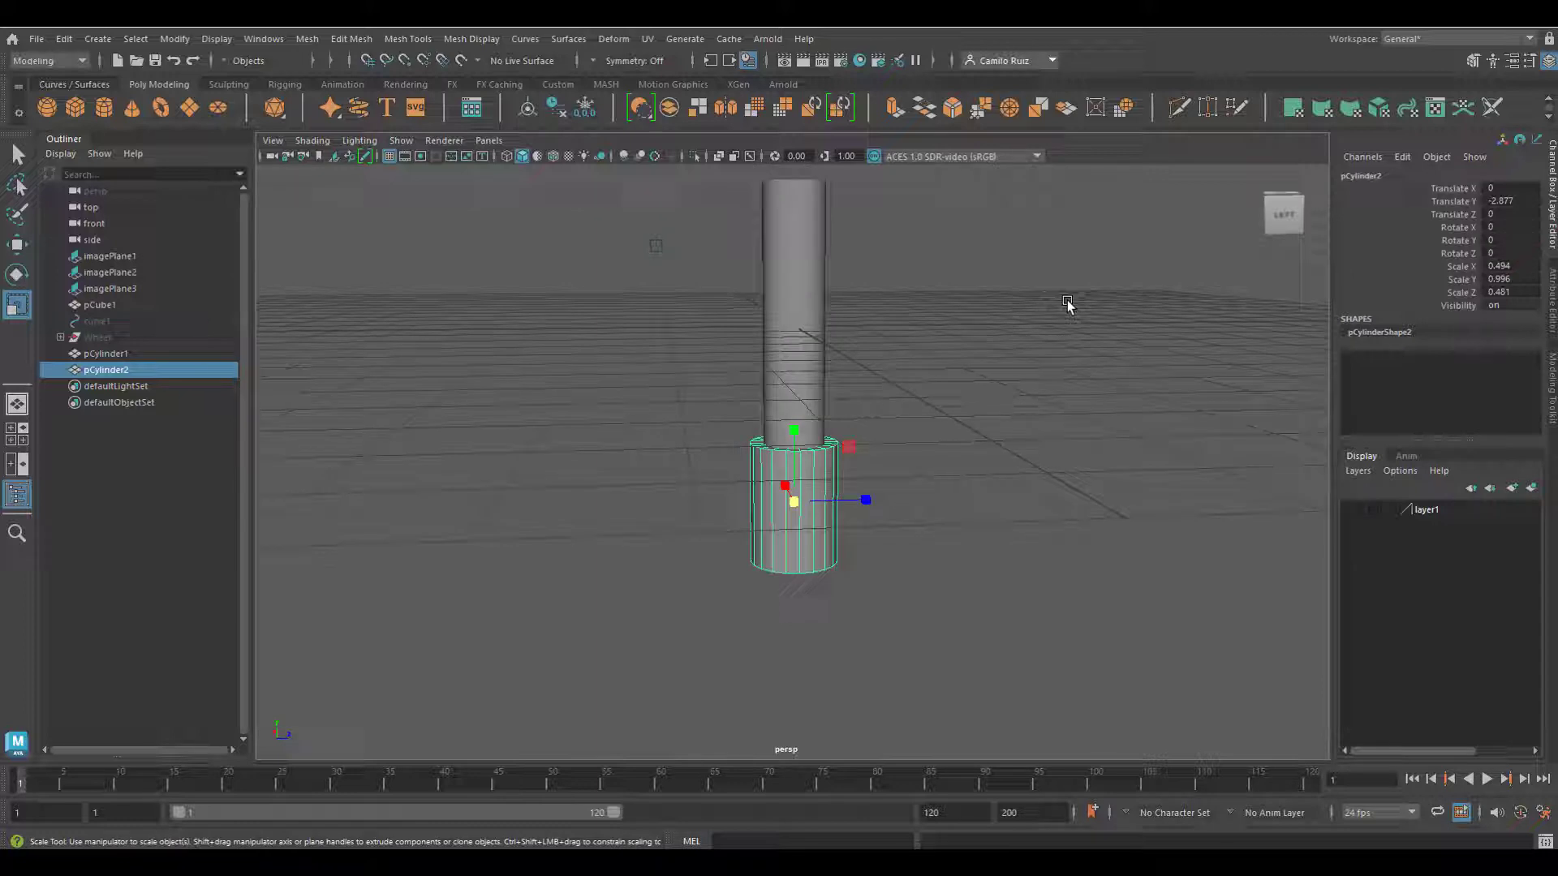
scroll(797, 448, up, 4)
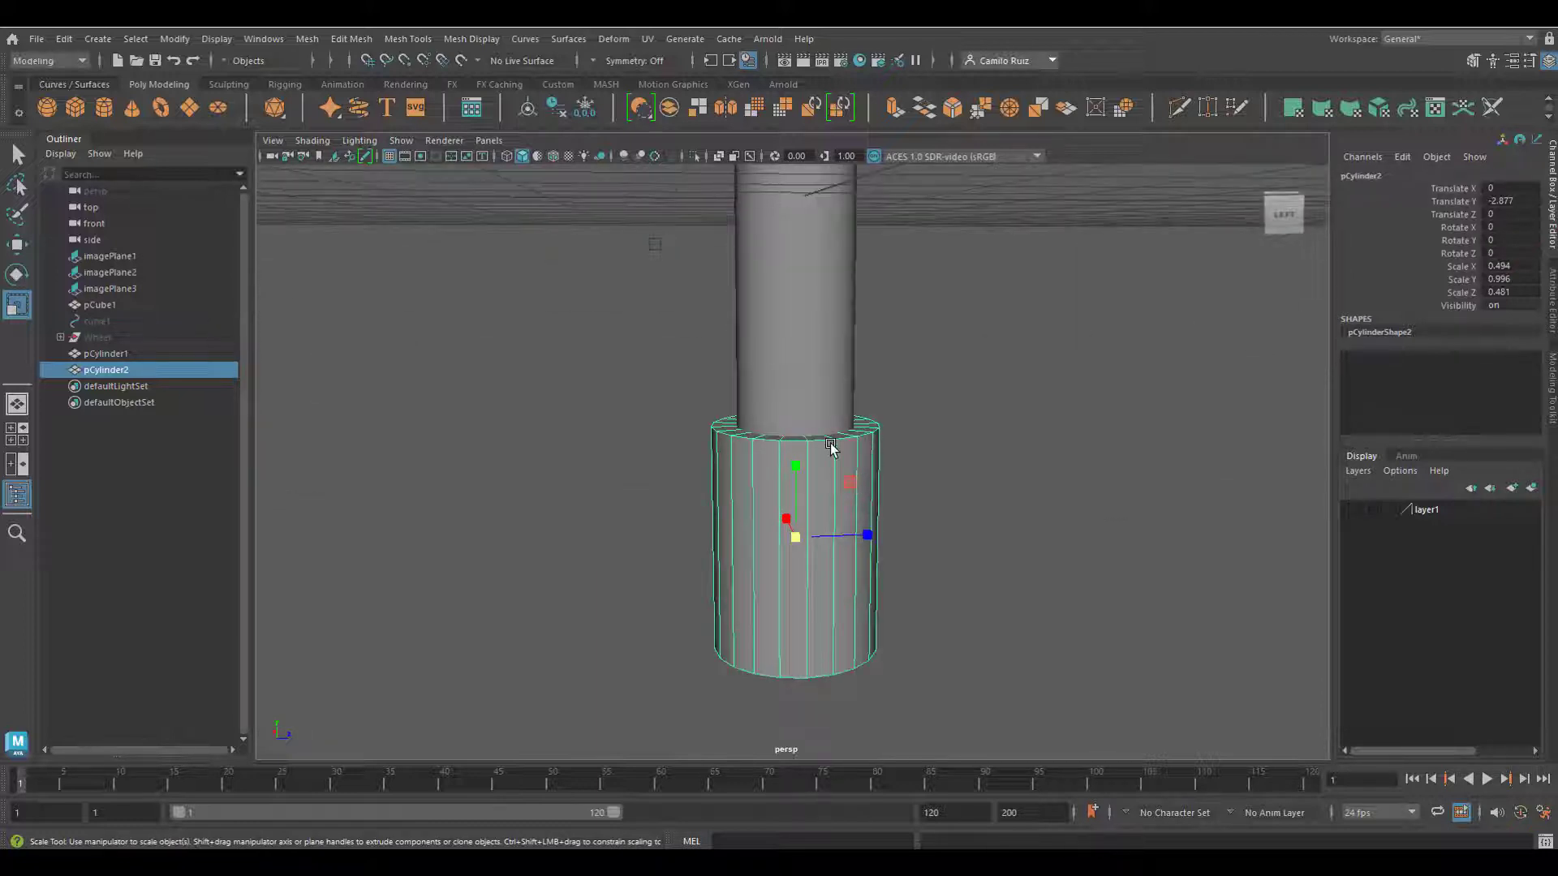
Bevel the top outer edge loop of the lower cylinder with an offset of 0.1.
scroll(835, 444, up, 3)
alt+drag(844, 446, 832, 484)
alt+middle_drag(855, 577, 868, 476)
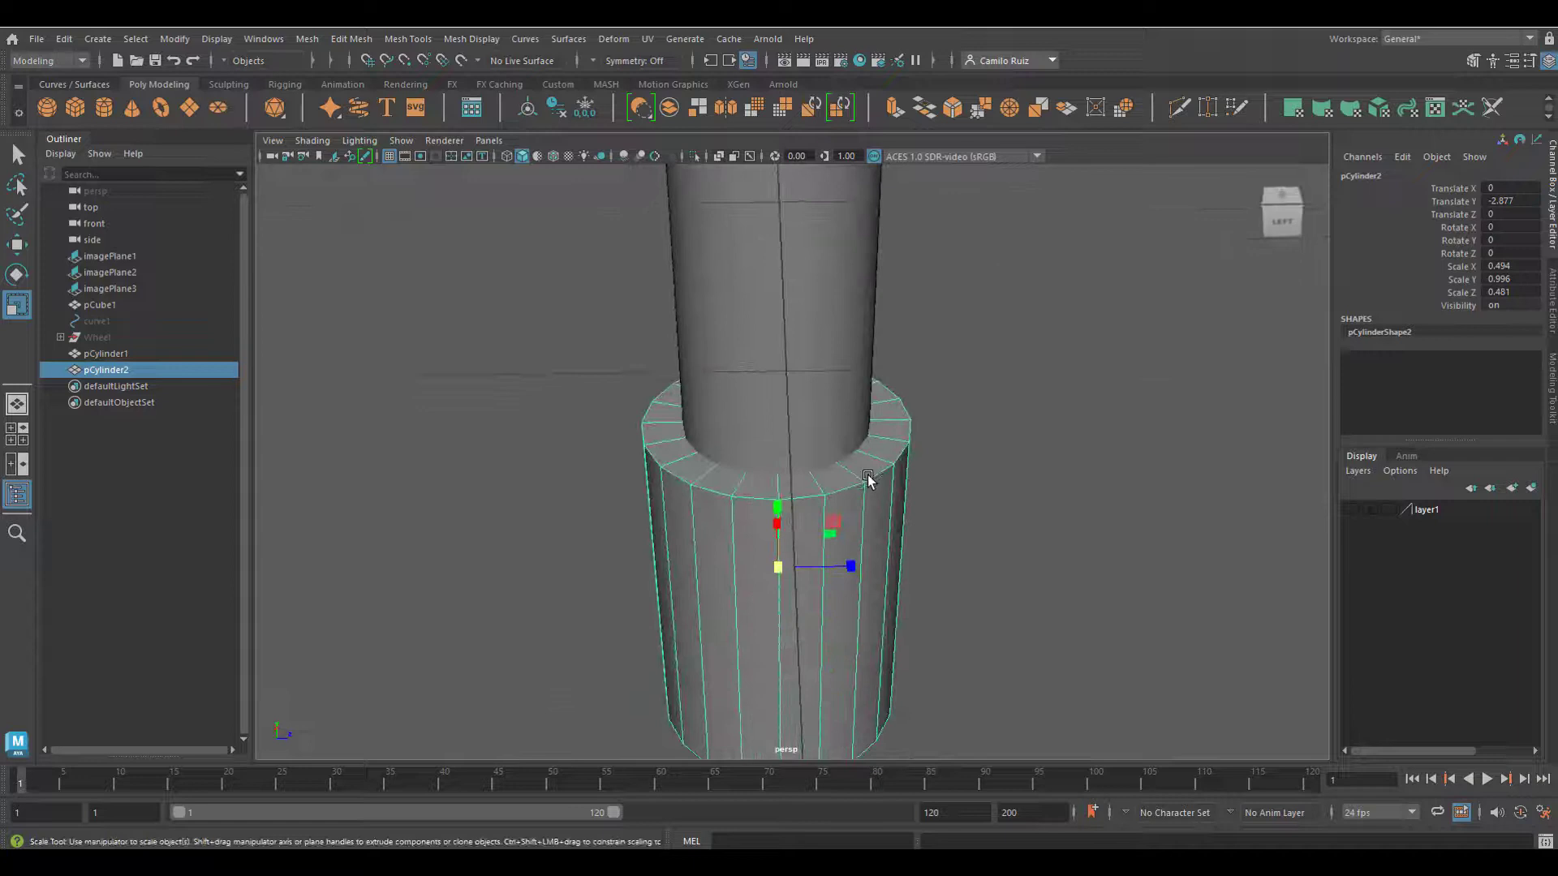
right_drag(869, 479, 855, 355)
click(877, 469)
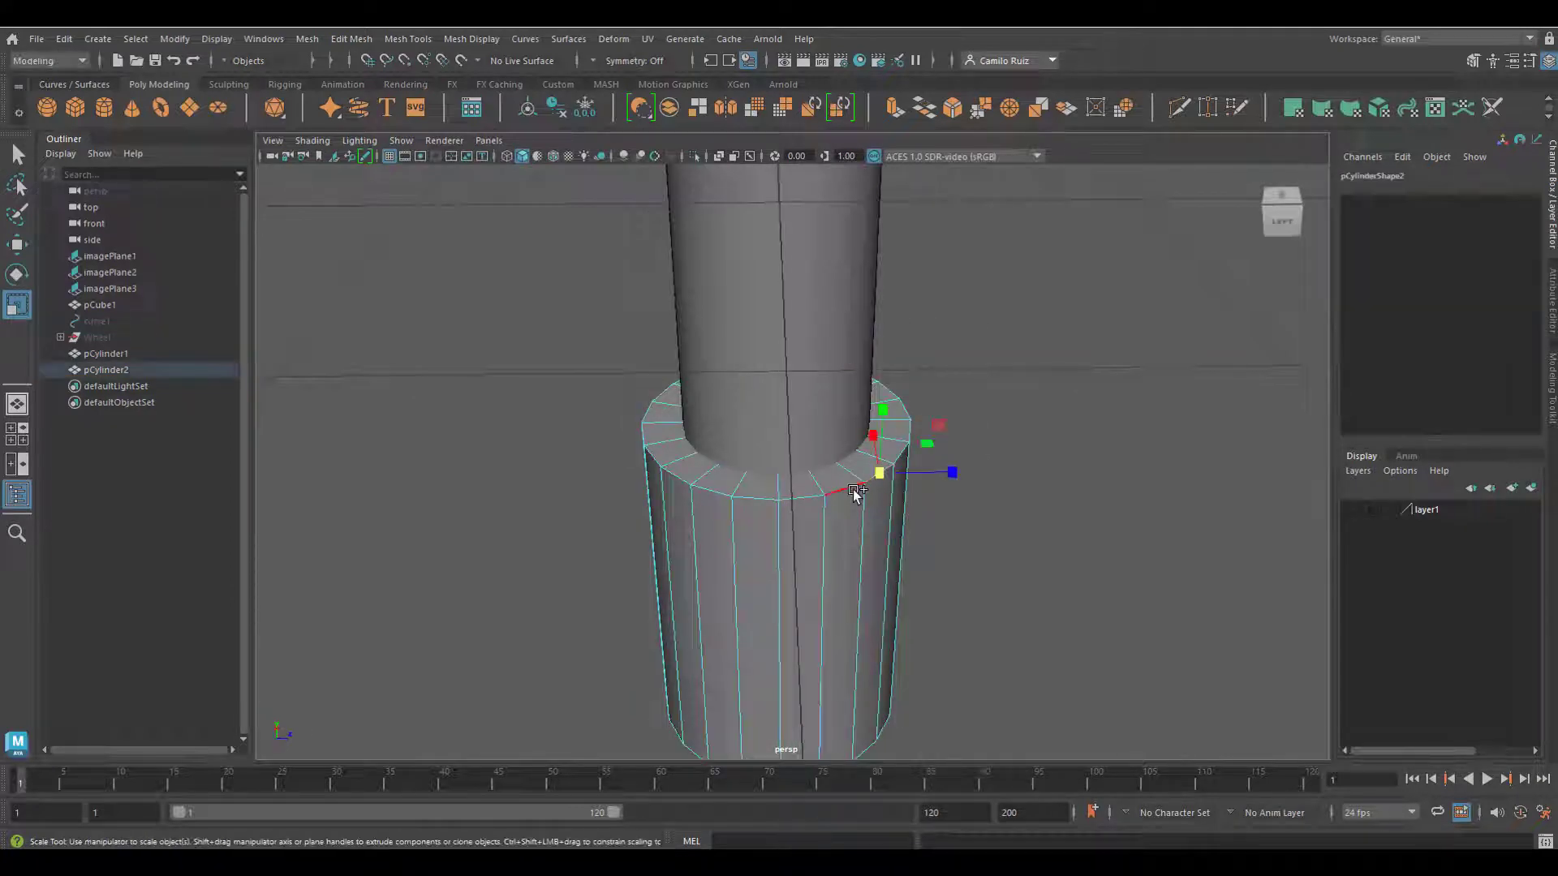
double_click(699, 487)
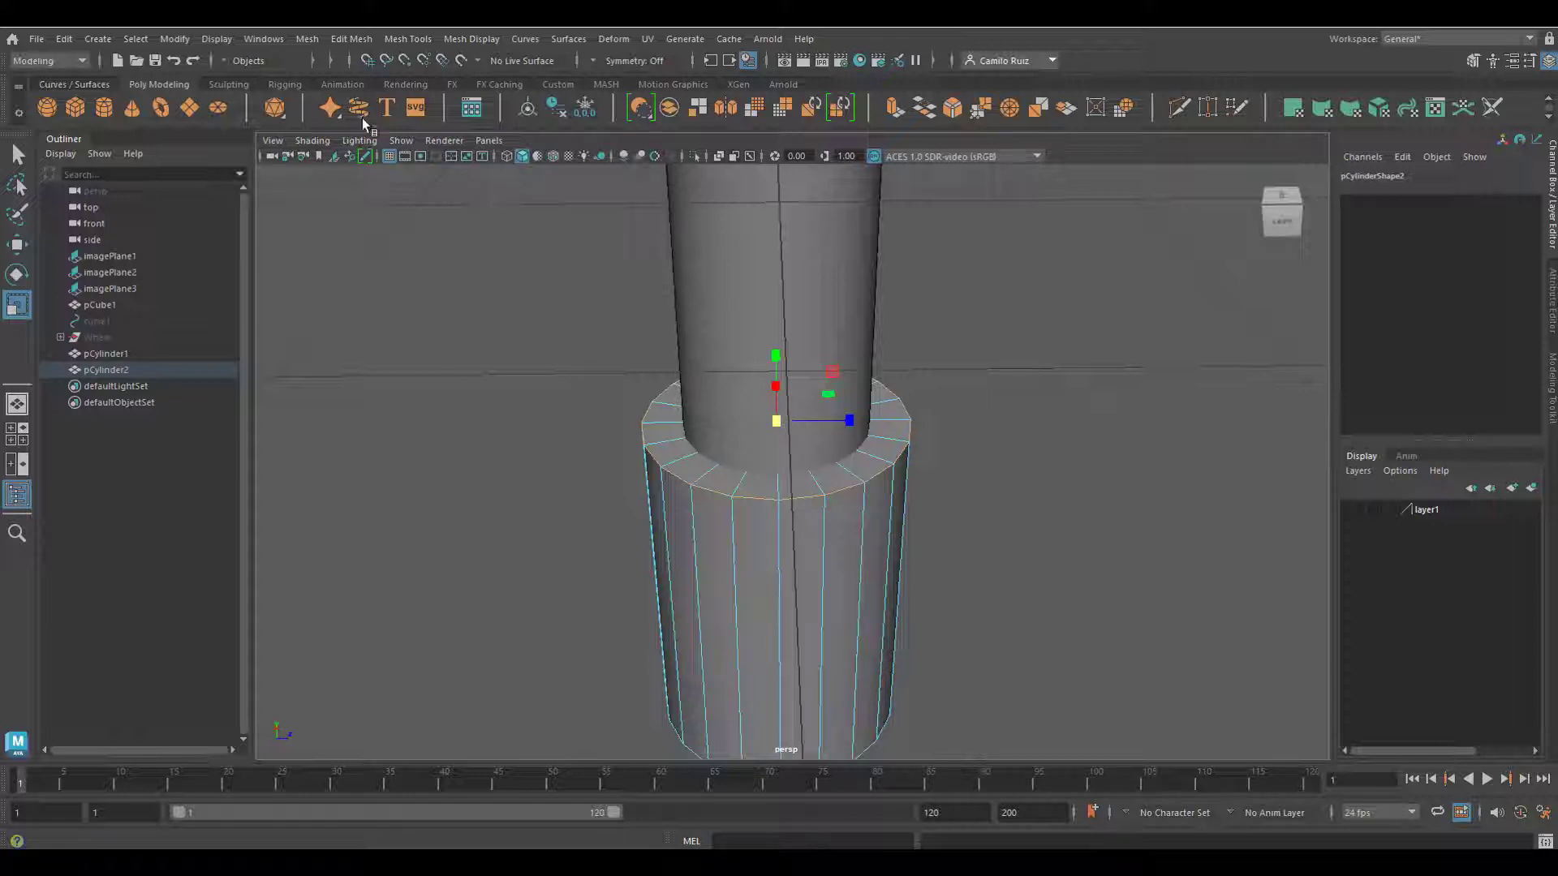
click(368, 37)
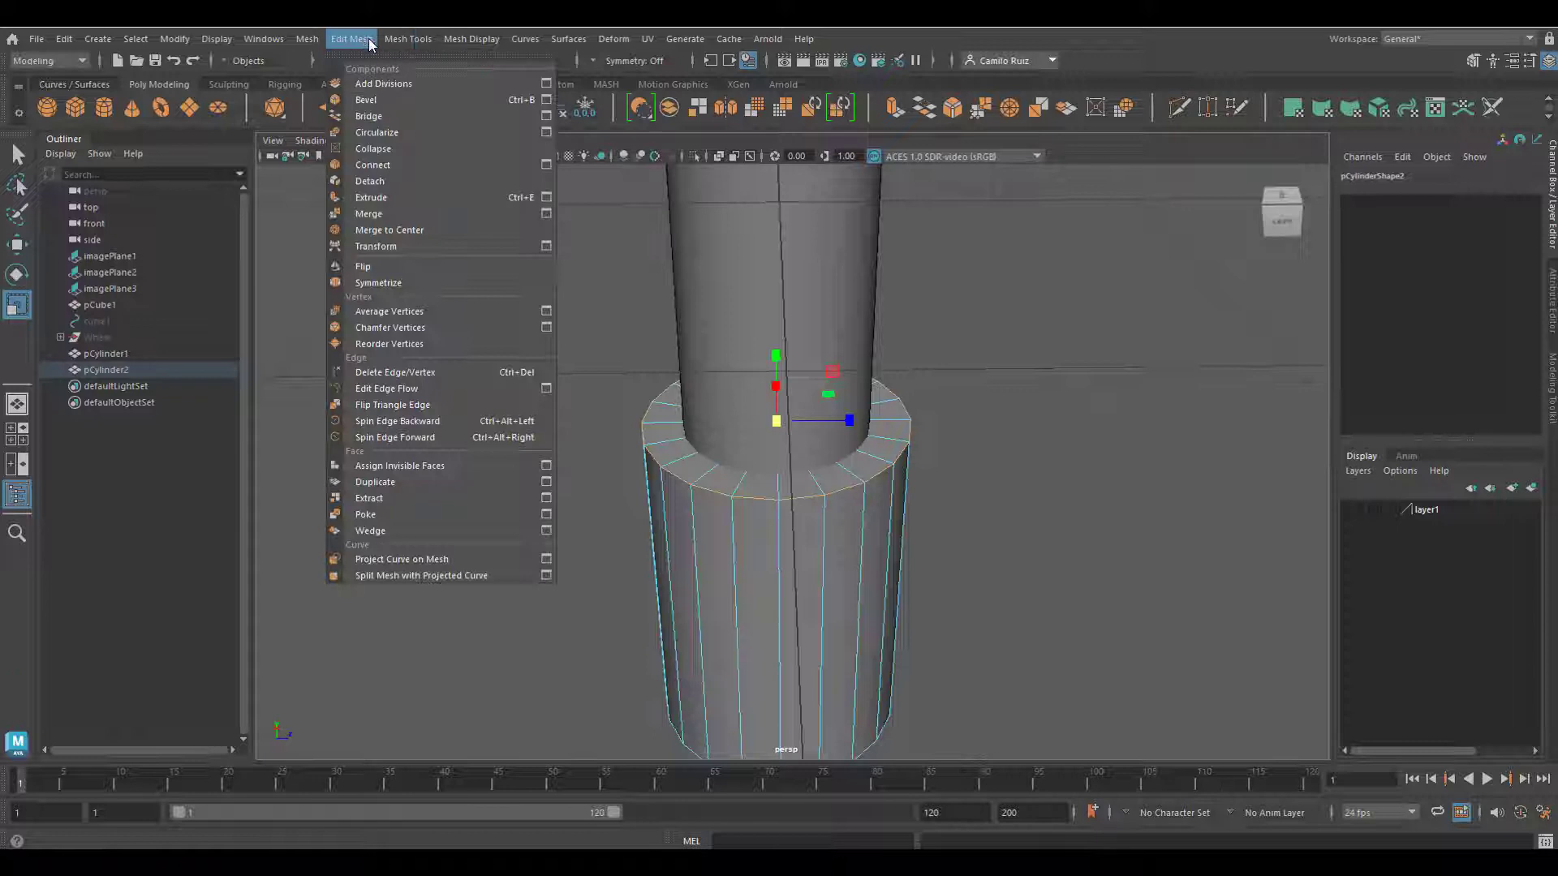
click(369, 99)
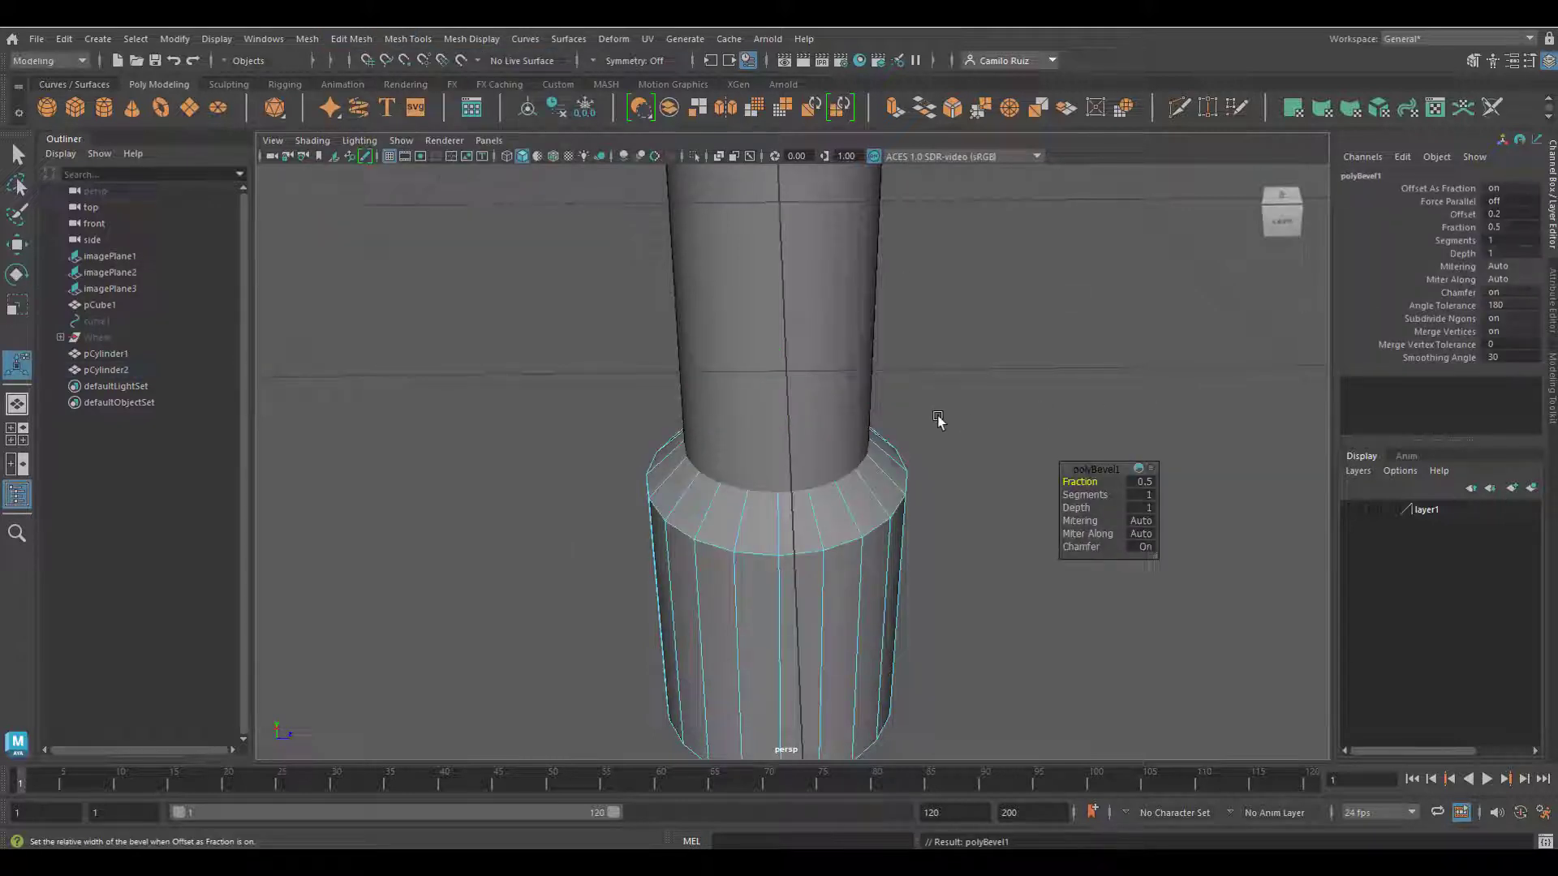
alt+drag(940, 421, 1263, 315)
click(1509, 213)
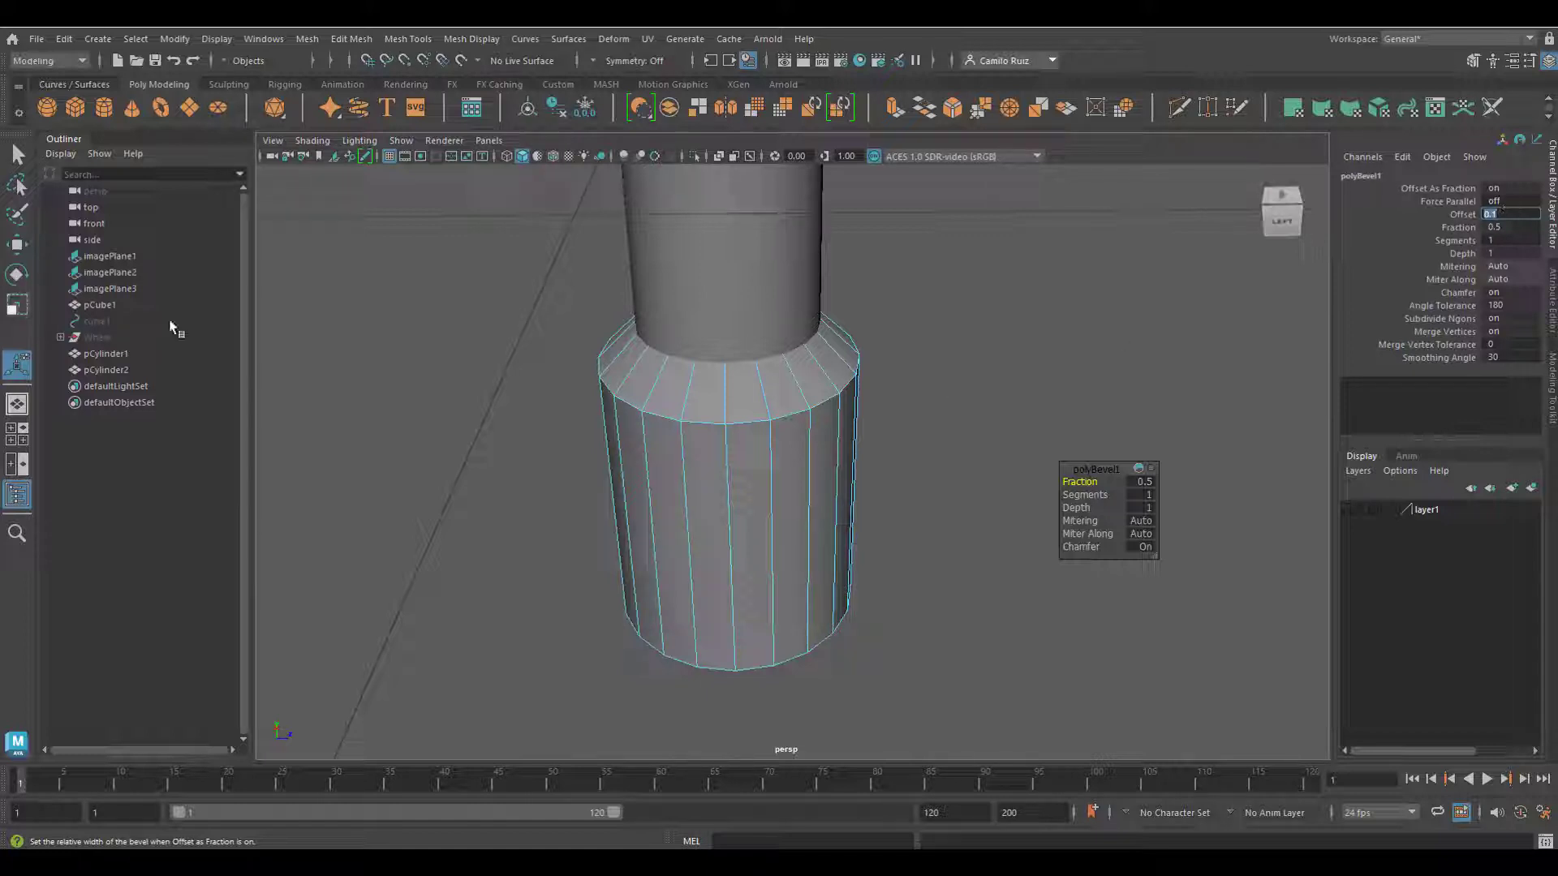
Return the beveled lower cylinder to object mode and scale it down slightly.
click(17, 244)
click(742, 461)
right_drag(689, 390, 762, 365)
click(20, 305)
drag(733, 457, 447, 345)
Create another polygon cylinder and raise it to Translate Y 2.64 at the upper end of the shaft.
scroll(859, 556, down, 8)
key(w)
drag(772, 361, 775, 191)
scroll(777, 358, up, 4)
click(104, 107)
alt+middle_drag(753, 247, 752, 411)
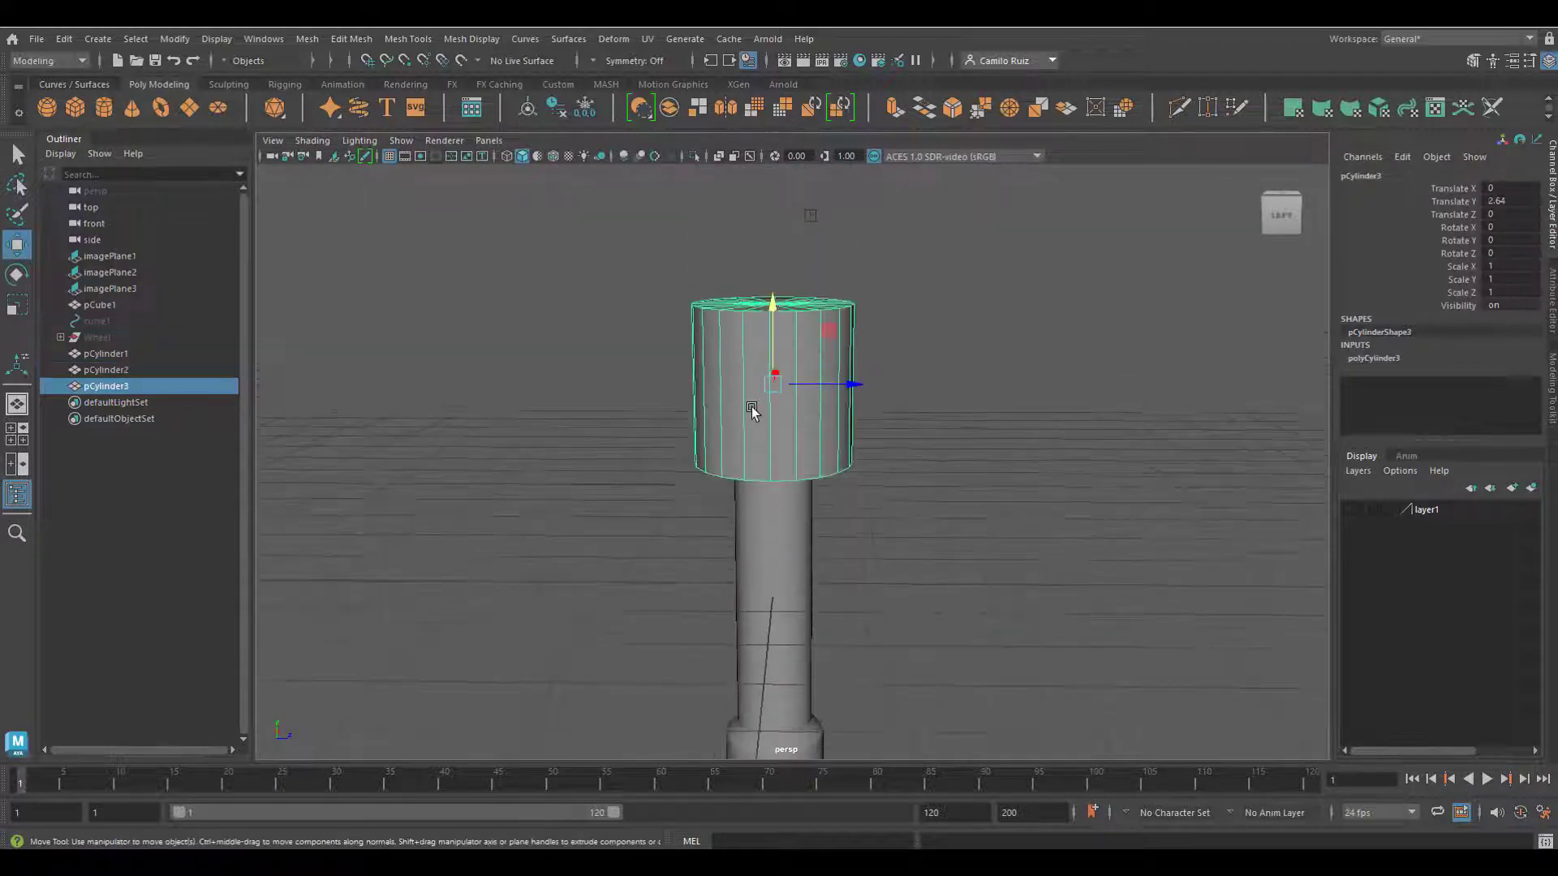
Set the upper cylinder's radius to 0.2 and its height to 0.1.
click(1387, 358)
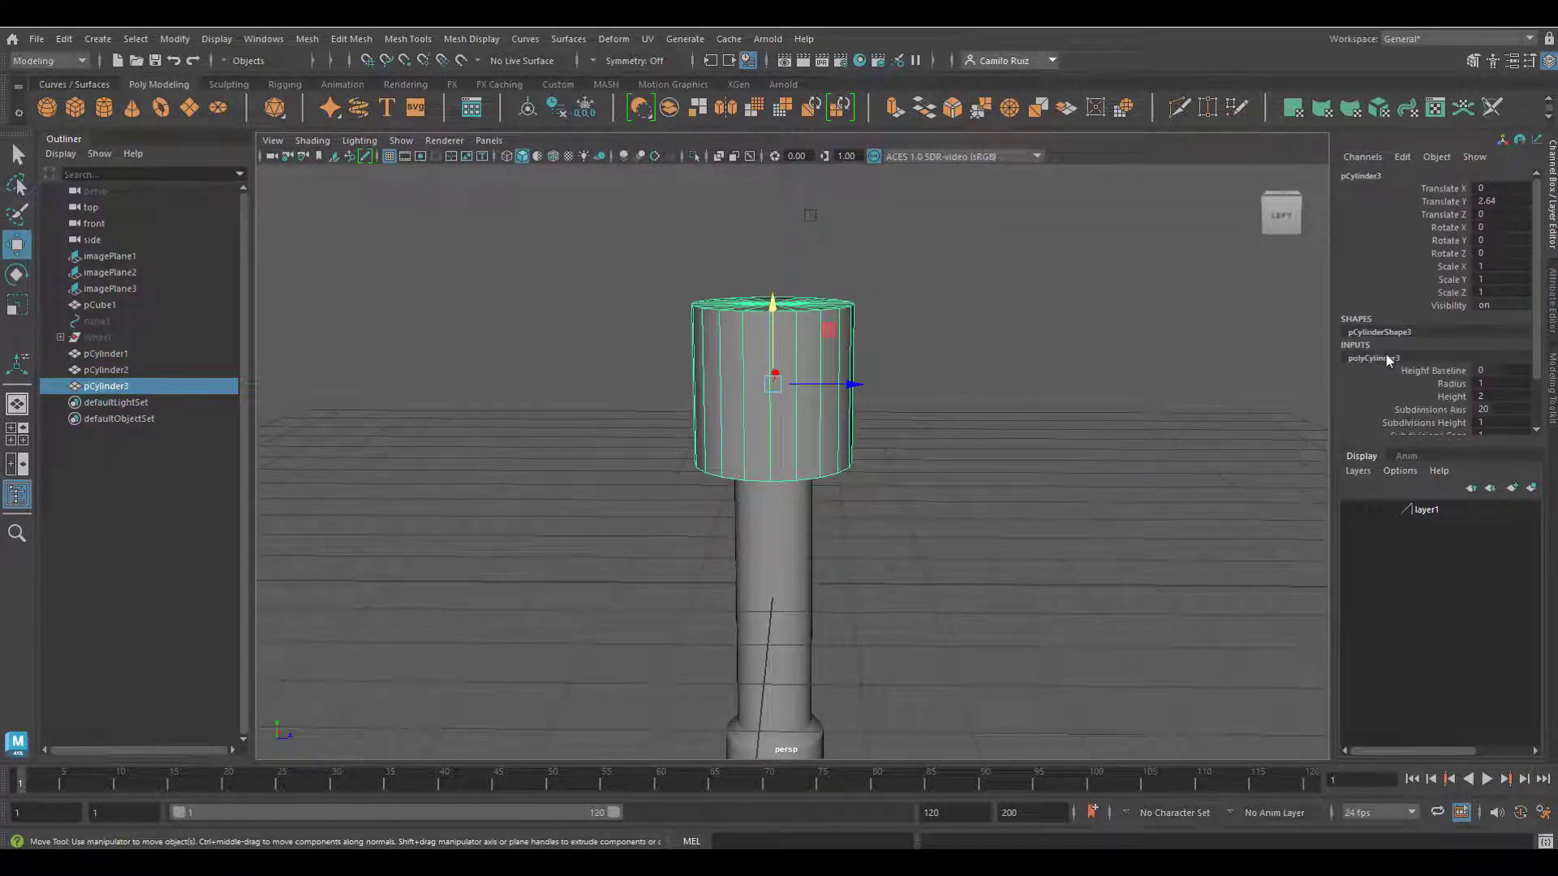
double_click(1491, 384)
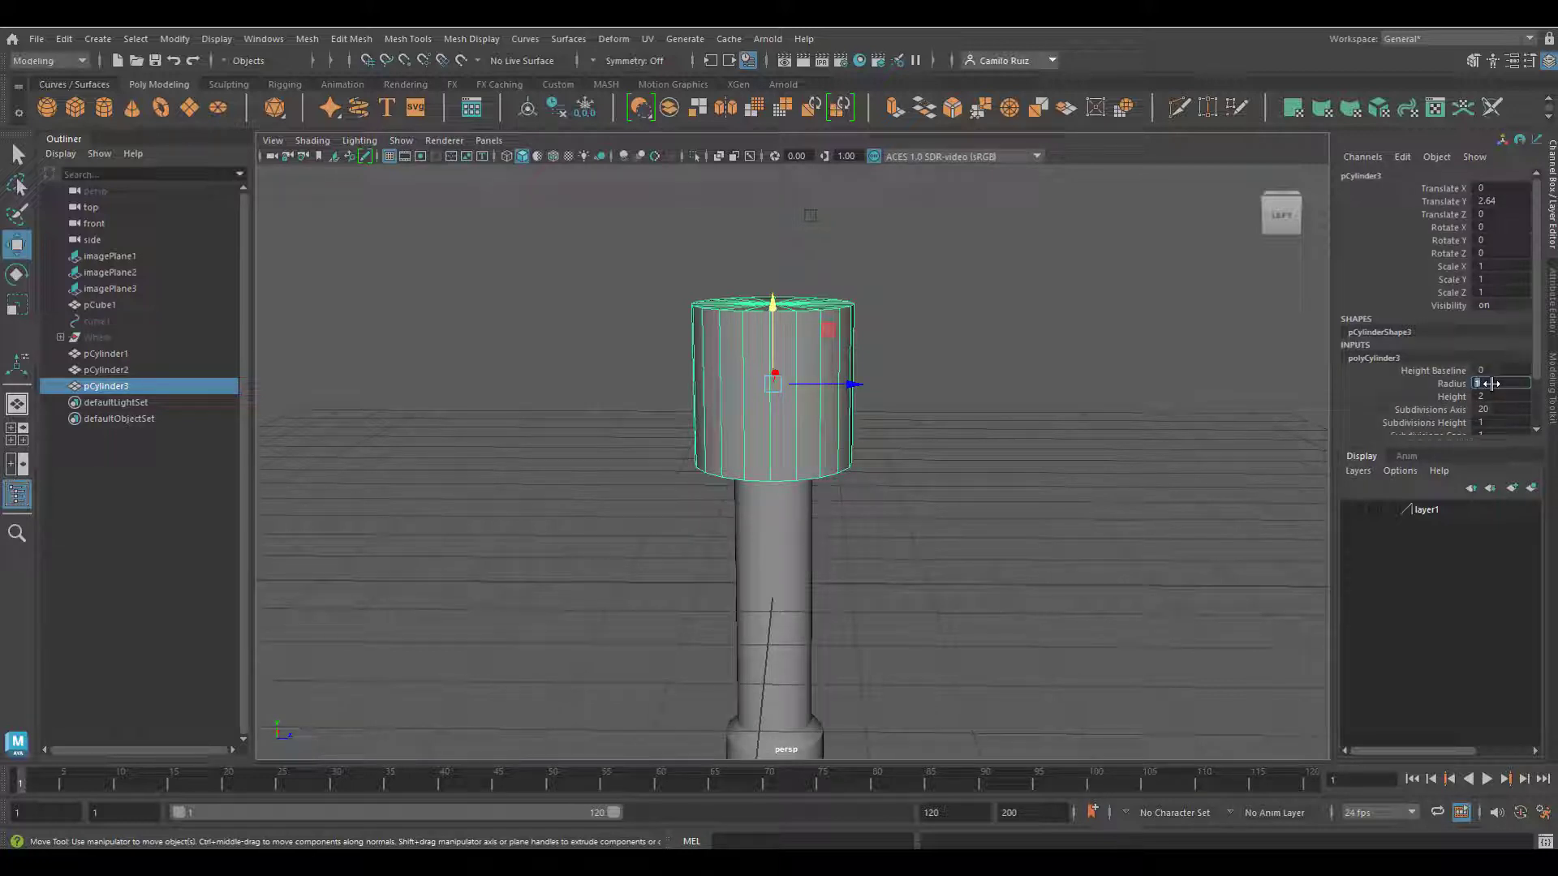
text(0.2)
key(Return)
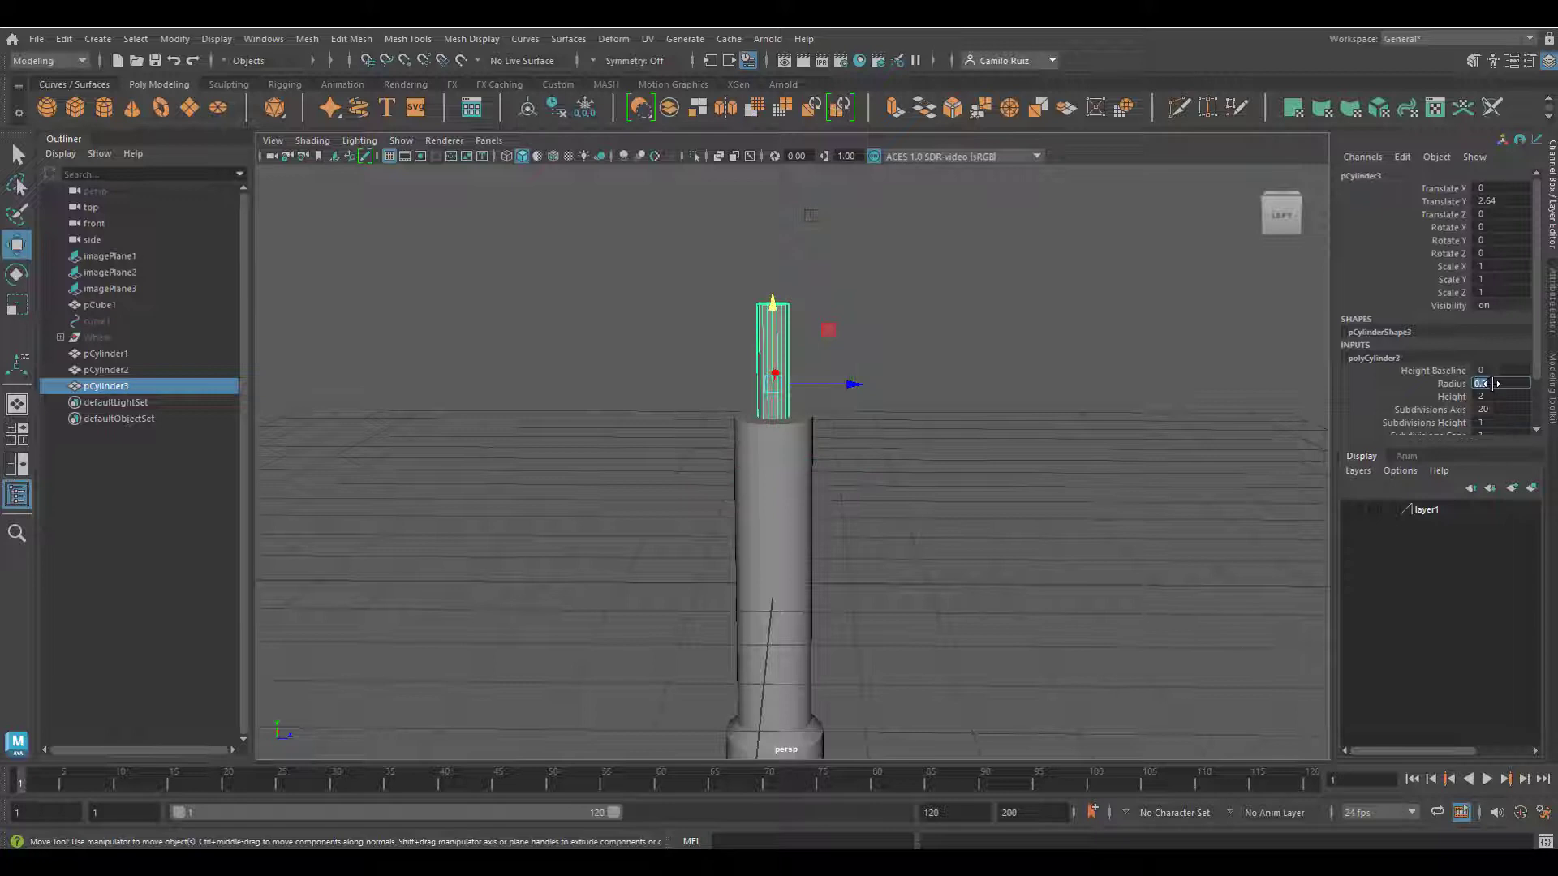
double_click(1504, 395)
text(0.1)
key(Return)
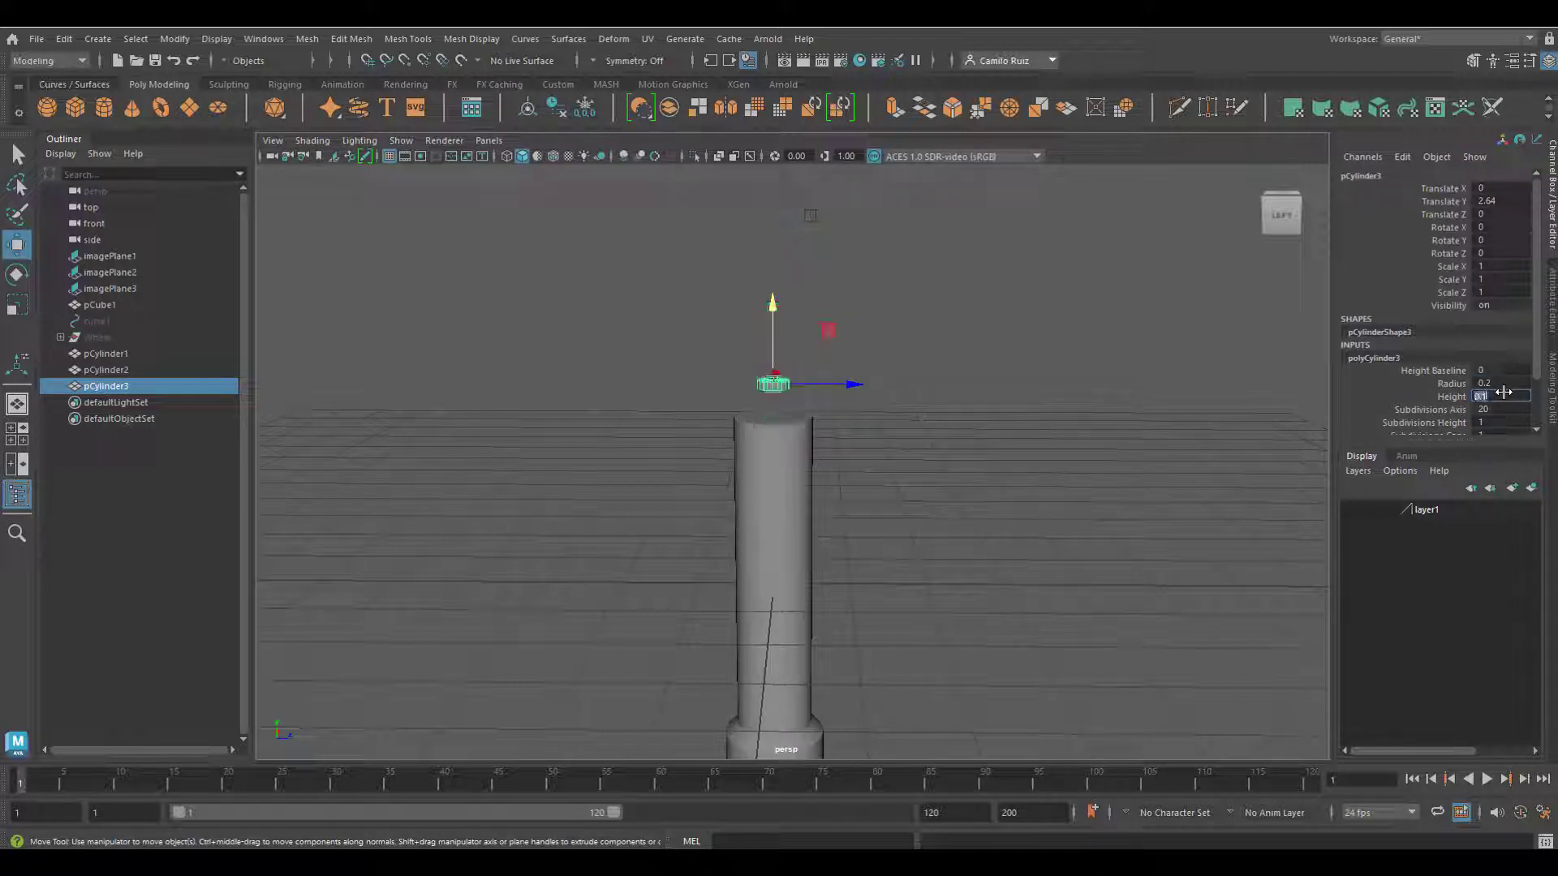
Set the small upper cylinder's axis subdivisions to 12 and increase its cap subdivisions to add concentric rings.
alt+drag(832, 435, 830, 505)
scroll(829, 519, up, 5)
alt+middle_drag(817, 592, 837, 500)
scroll(864, 432, up, 4)
alt+drag(837, 500, 827, 500)
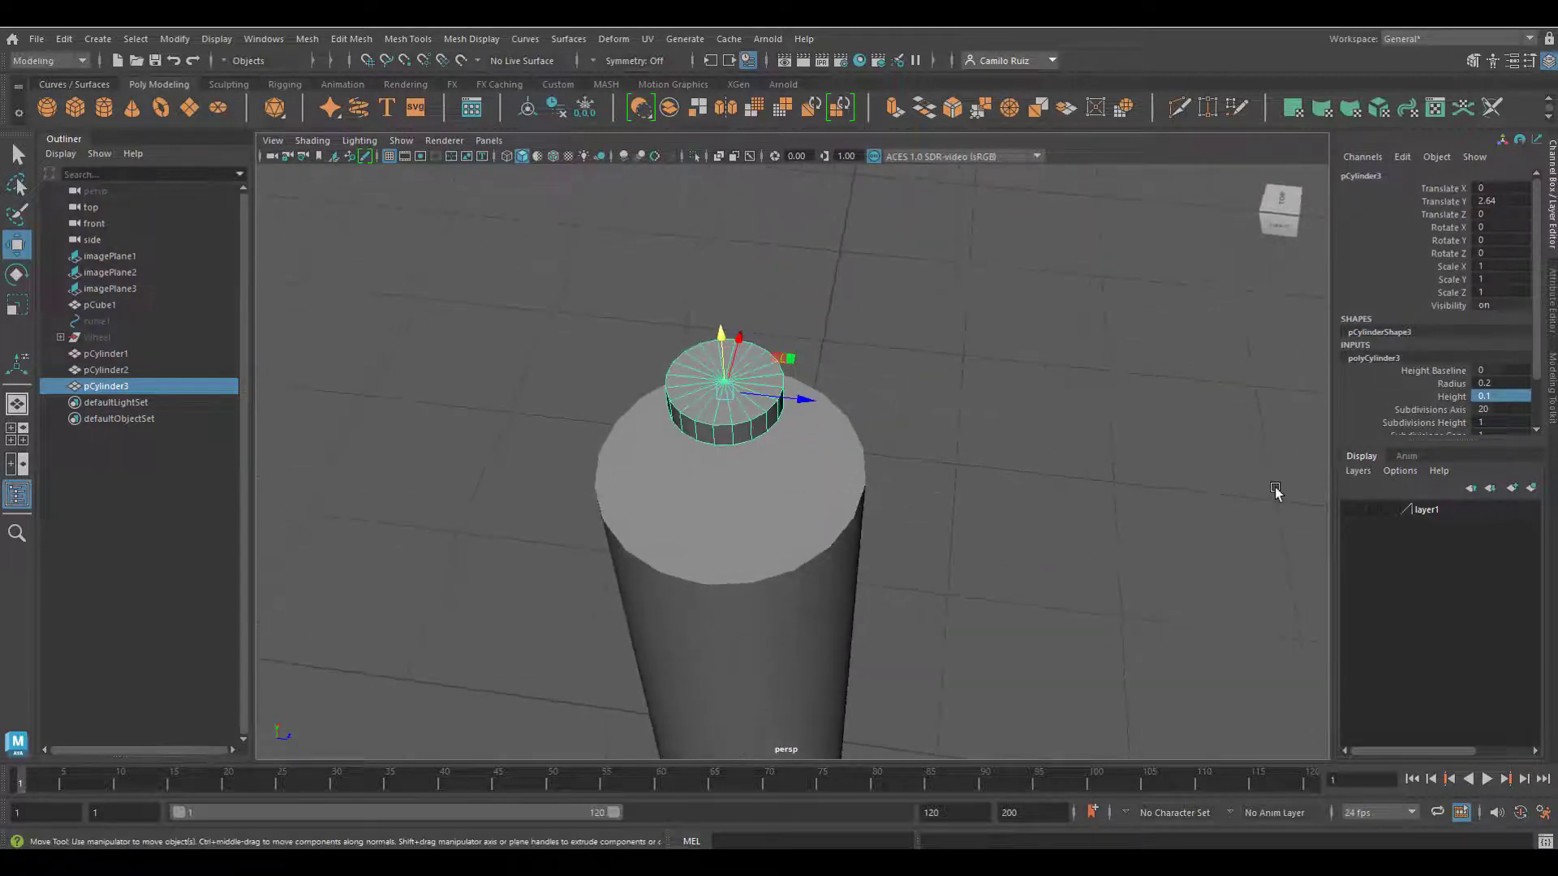
double_click(1500, 410)
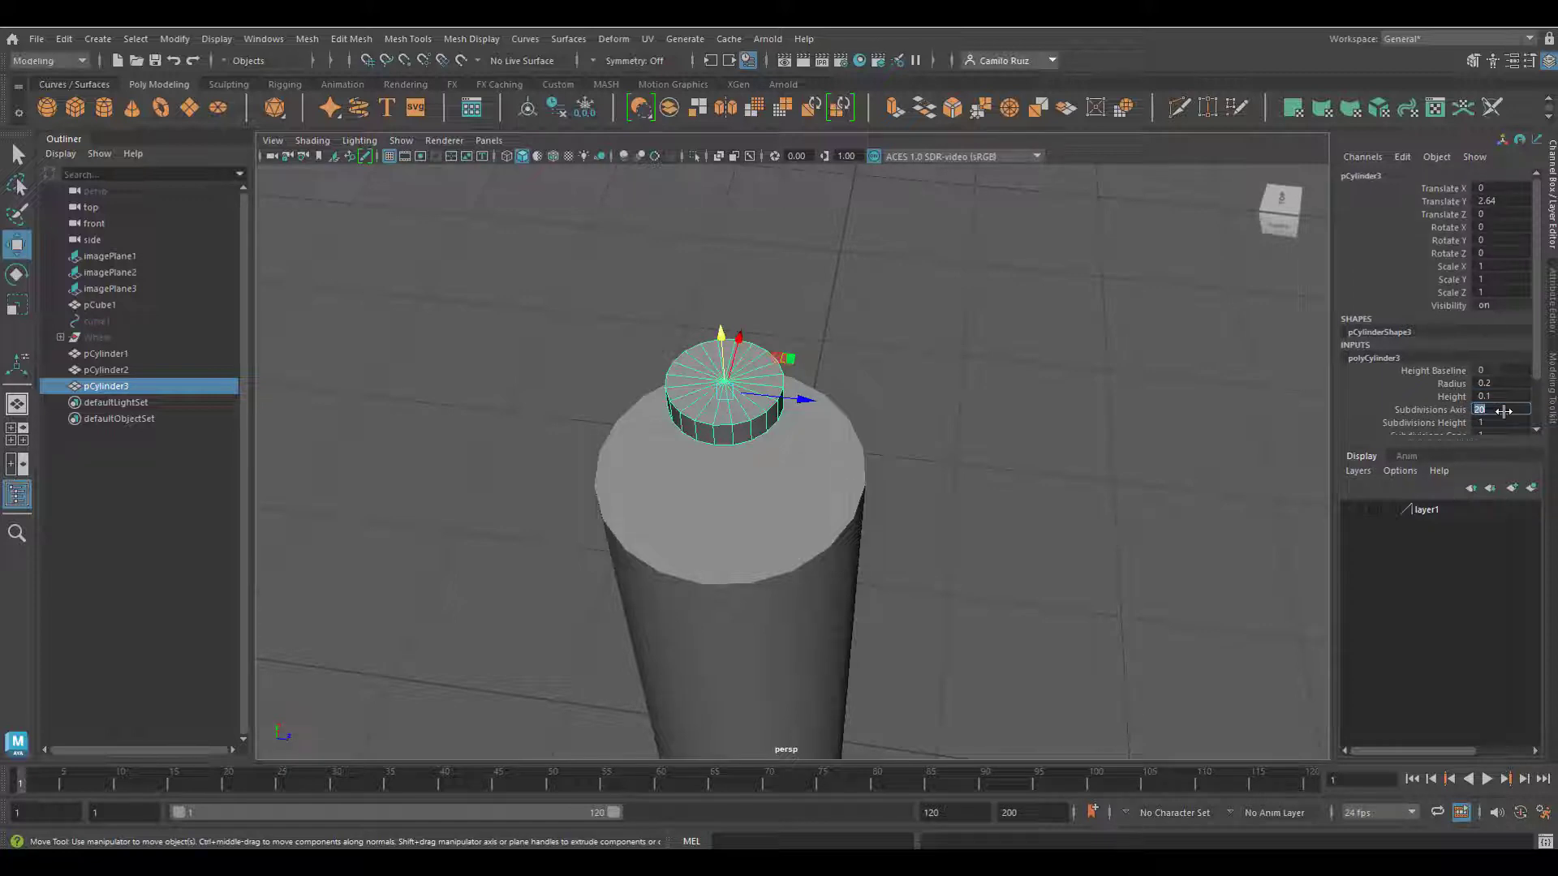
key(Return)
scroll(1501, 417, down, 1)
click(1501, 410)
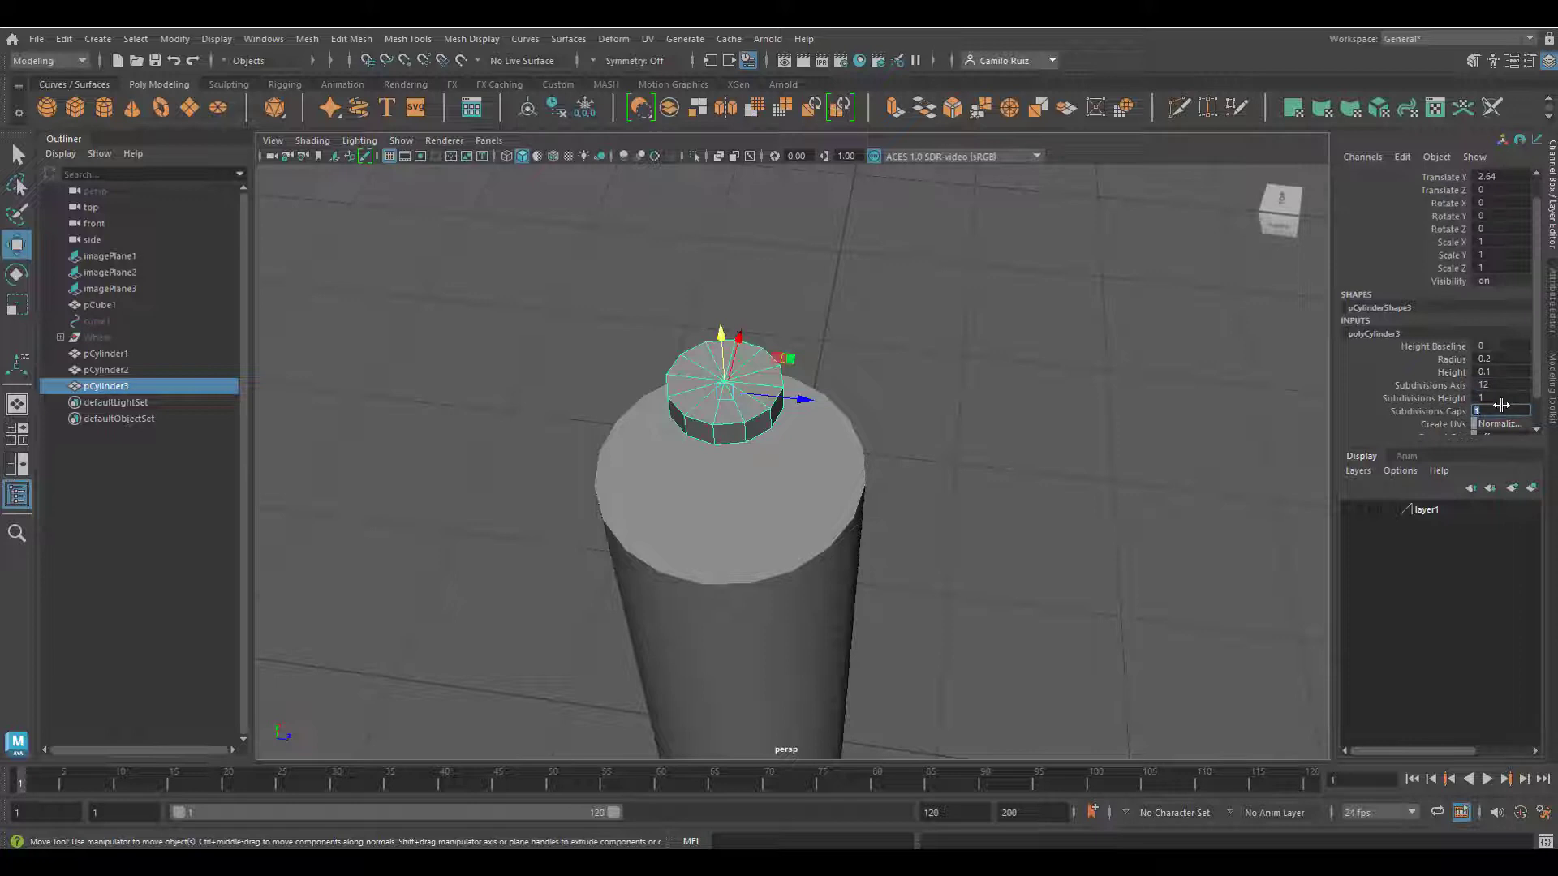
Scale the small upper cylinder uniformly to about 3.076 and lower it onto the shaft's end at Translate Y 2.353.
click(16, 276)
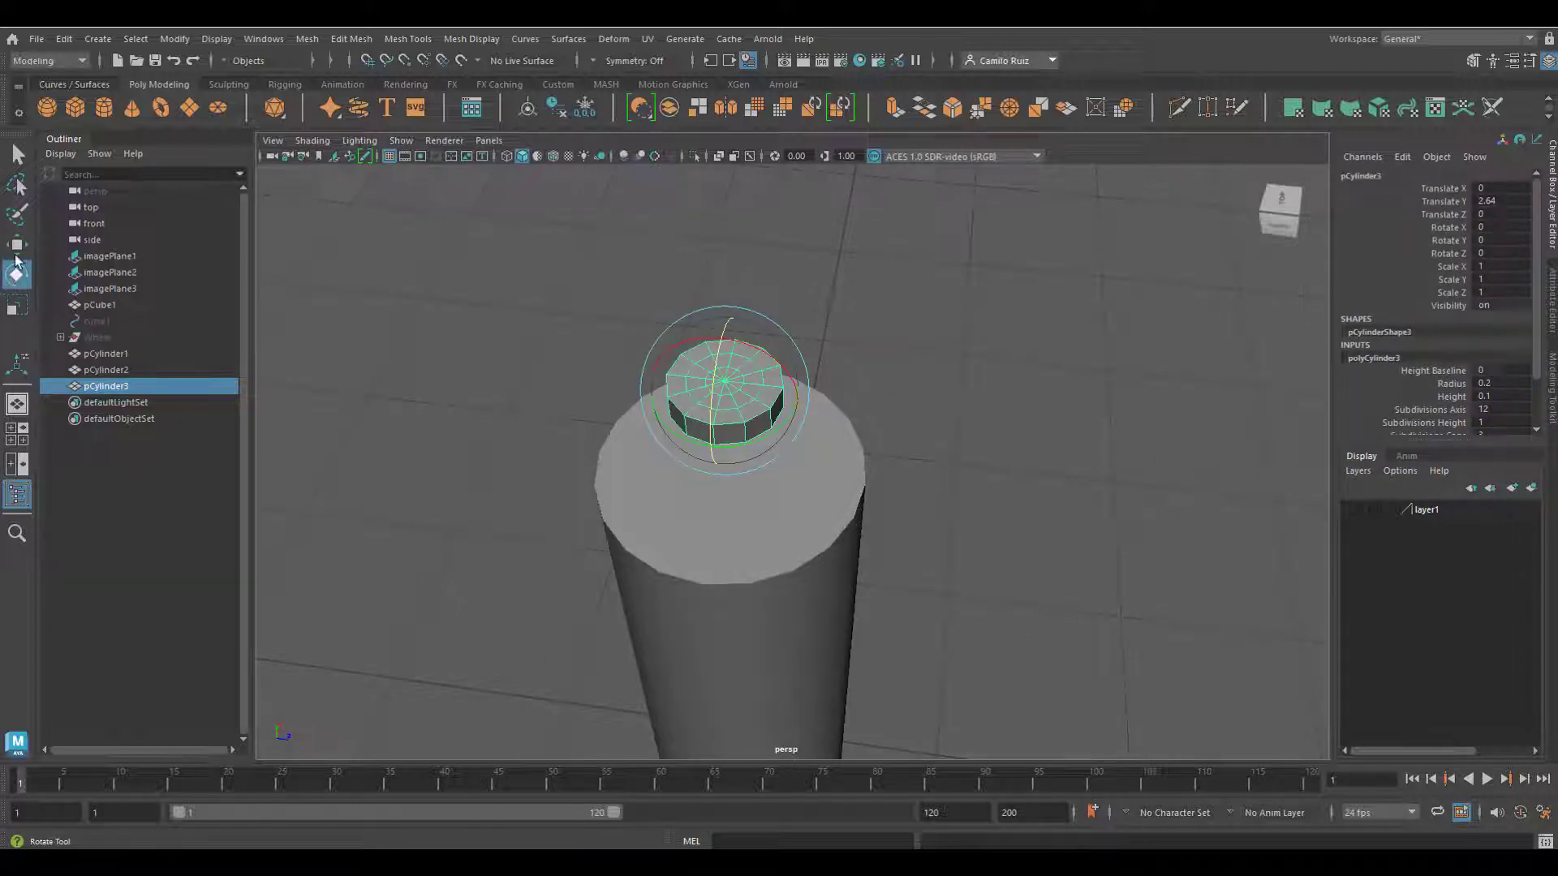
click(17, 306)
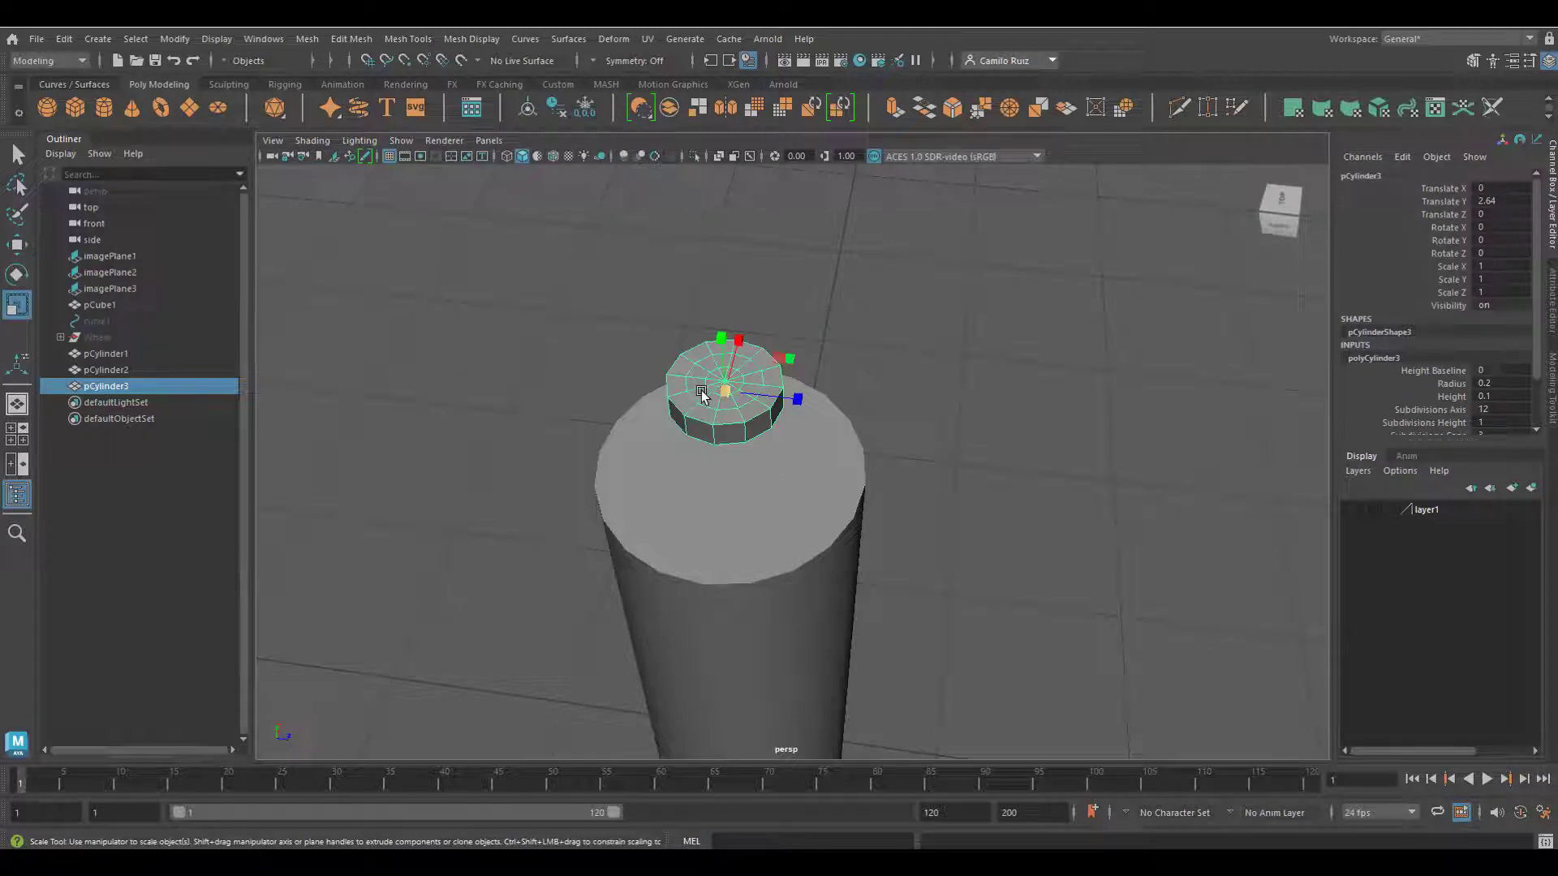
drag(726, 392, 902, 465)
alt+drag(902, 465, 911, 357)
alt+middle_drag(905, 373, 895, 465)
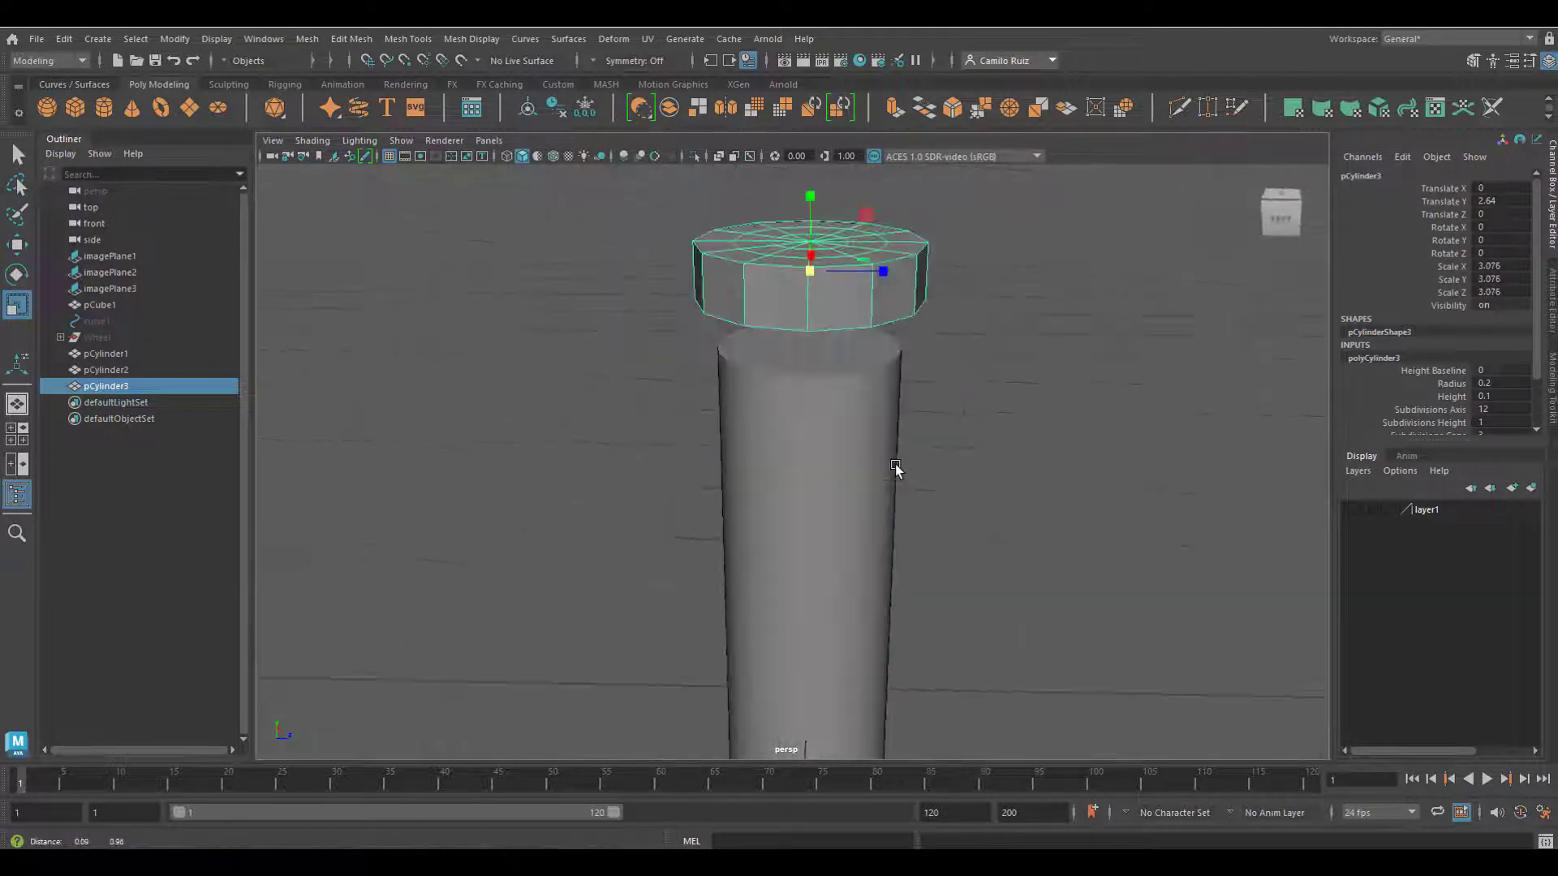
alt+drag(895, 465, 893, 426)
click(16, 245)
drag(816, 174, 822, 233)
scroll(826, 233, down, 5)
alt+drag(925, 404, 845, 368)
Bevel the top outer edge loop of the upper cap with a fraction of 0.3 and return it to object mode.
right_click(742, 385)
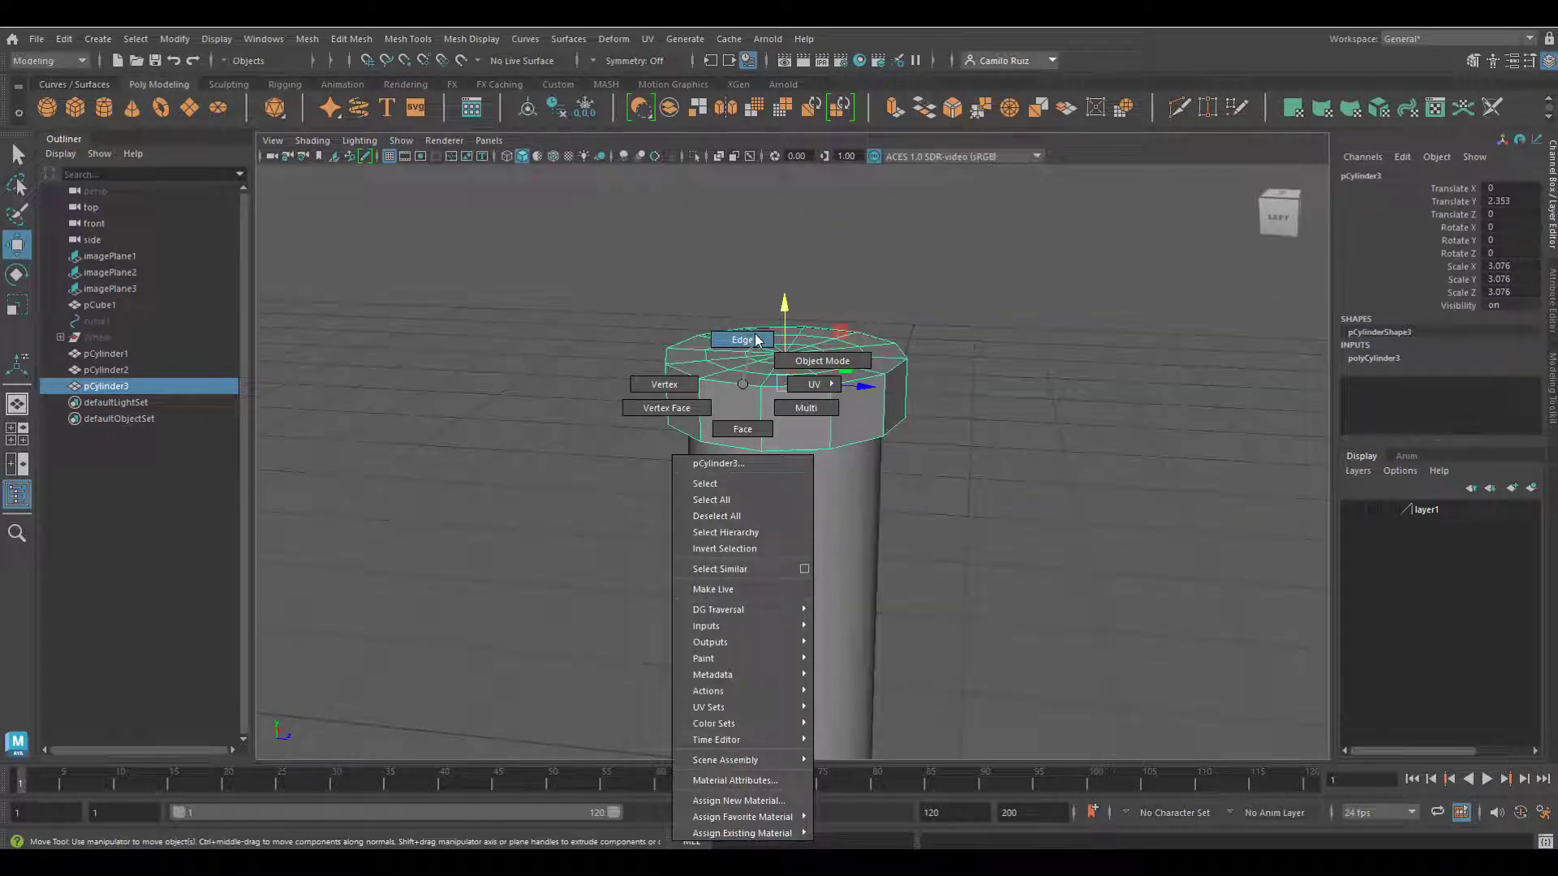
right_drag(755, 341, 753, 339)
click(742, 383)
double_click(702, 378)
alt+drag(803, 348, 749, 410)
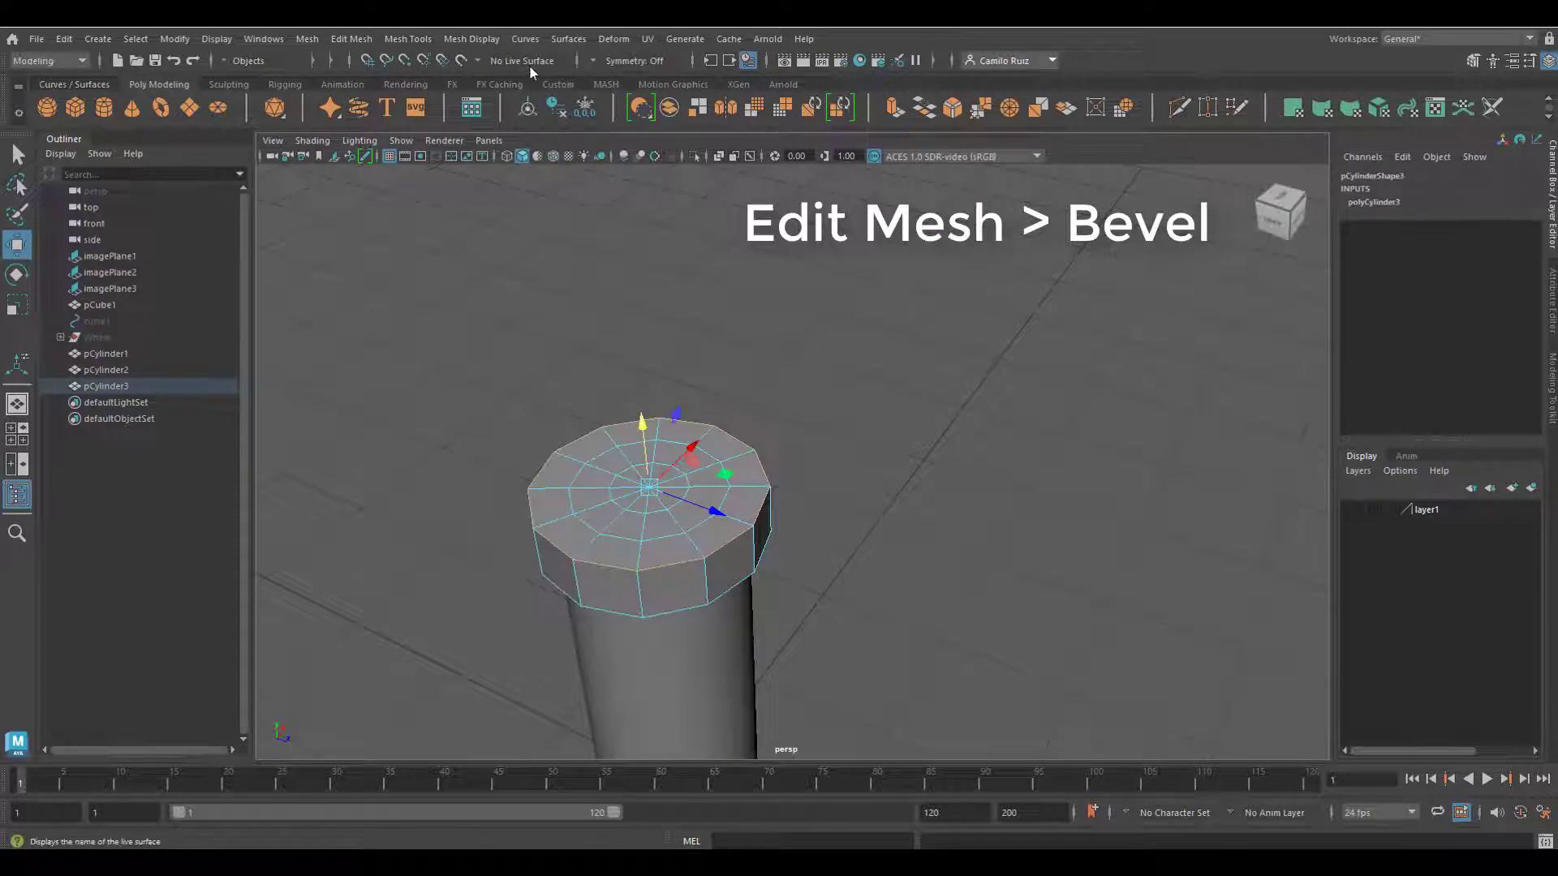
click(351, 38)
click(365, 94)
alt+drag(597, 349, 614, 345)
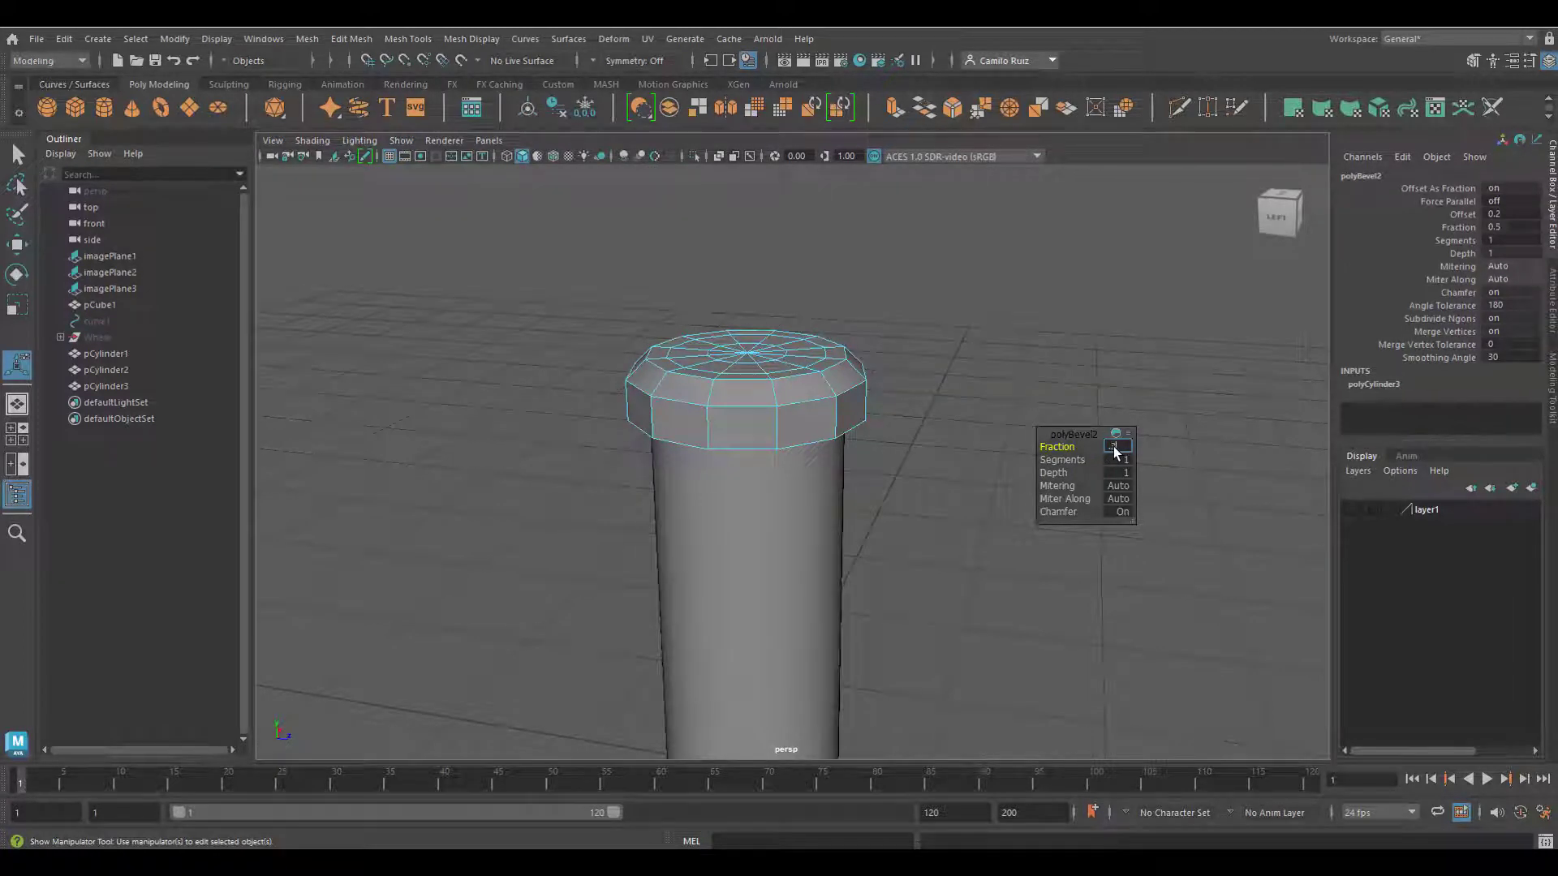
key(Return)
alt+middle_drag(974, 430, 963, 305)
alt+right_drag(977, 383, 840, 437)
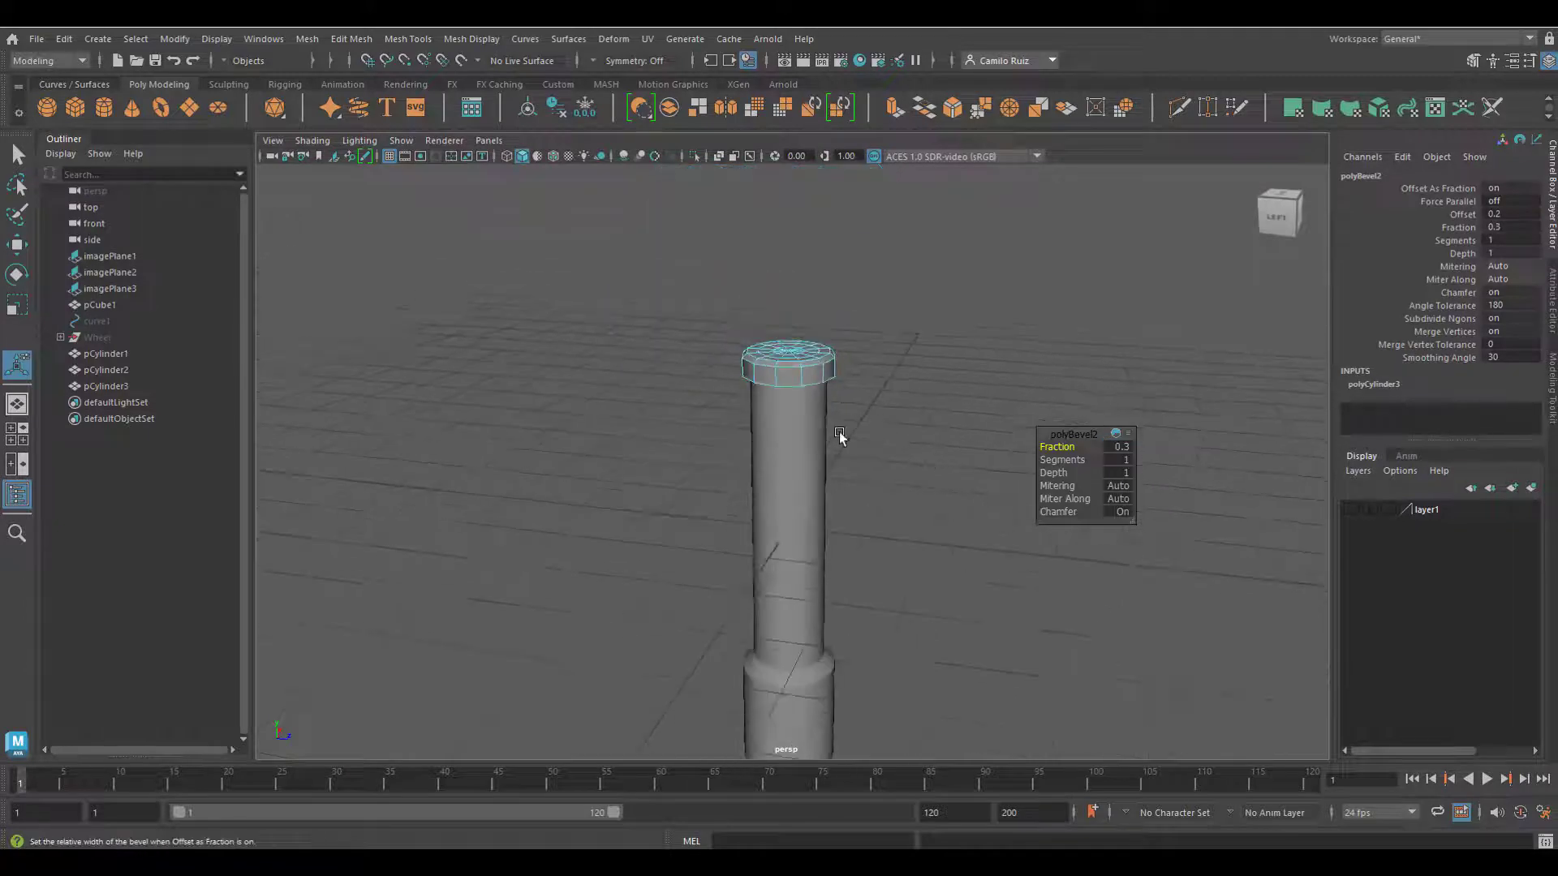
right_drag(811, 332, 874, 310)
click(845, 318)
click(834, 358)
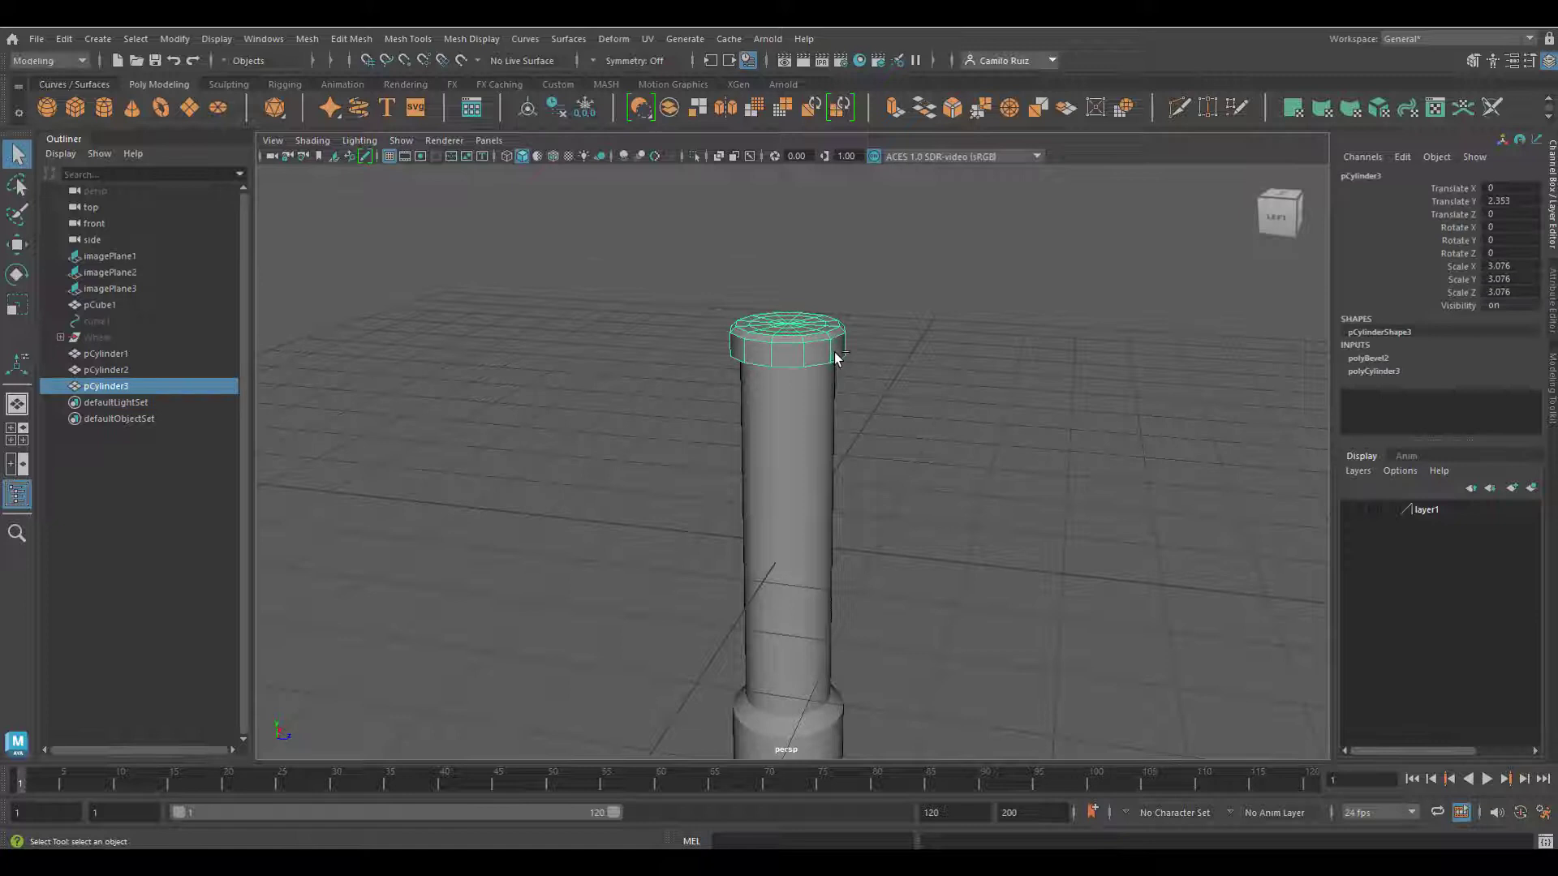
Duplicate the upper cap, lower the copy to Translate Y -3.673 at the shock's base, and scale it uniformly to about 3.992.
key(ctrl+d)
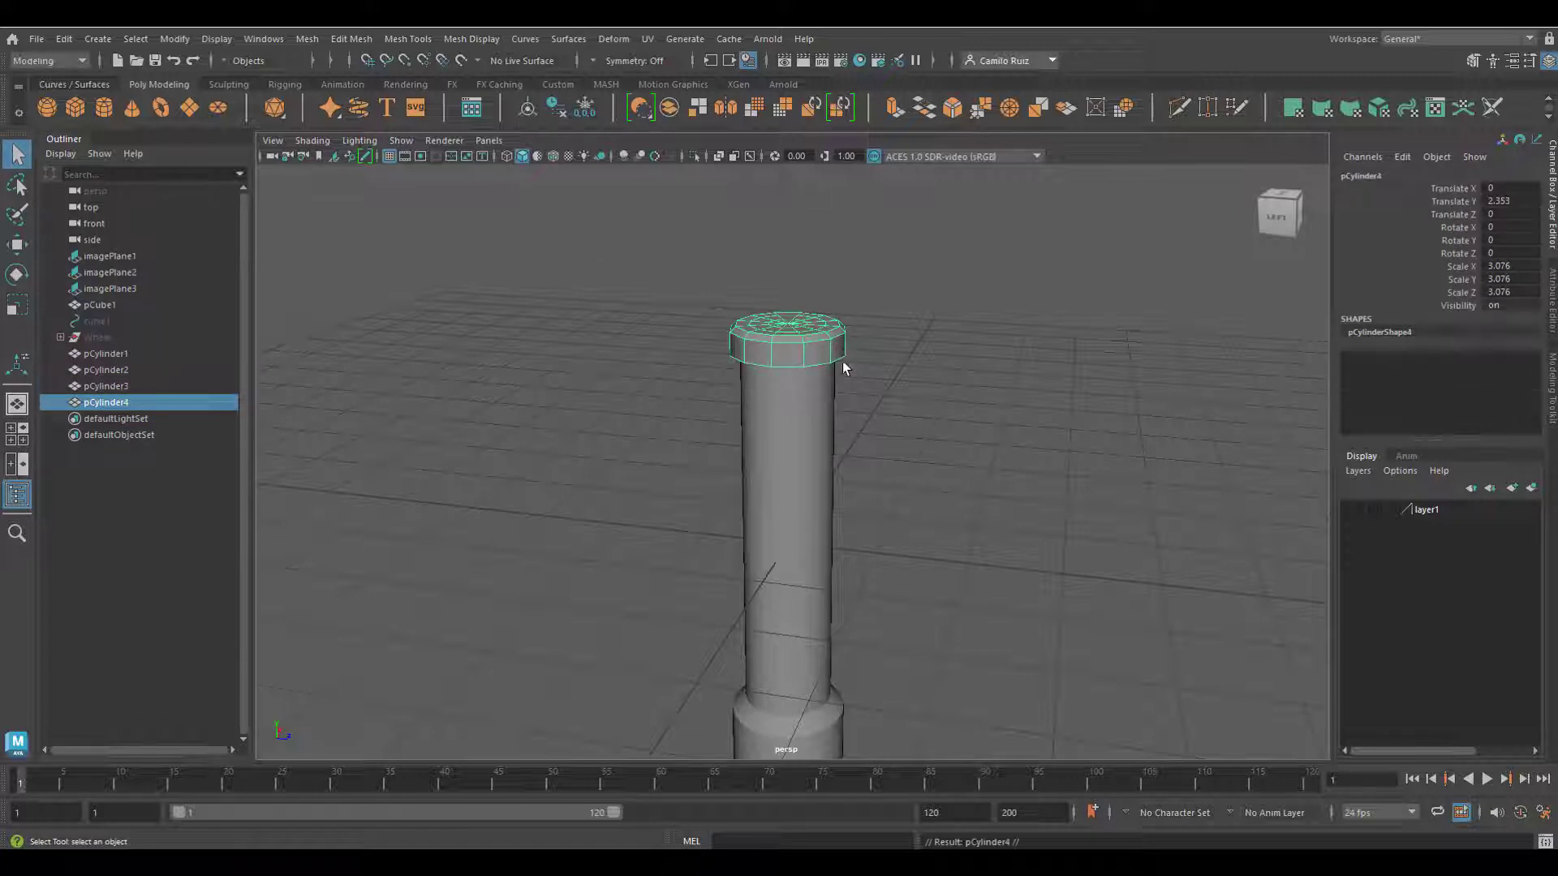
click(16, 243)
drag(788, 268, 791, 589)
alt+middle_drag(891, 591, 901, 275)
drag(798, 279, 804, 441)
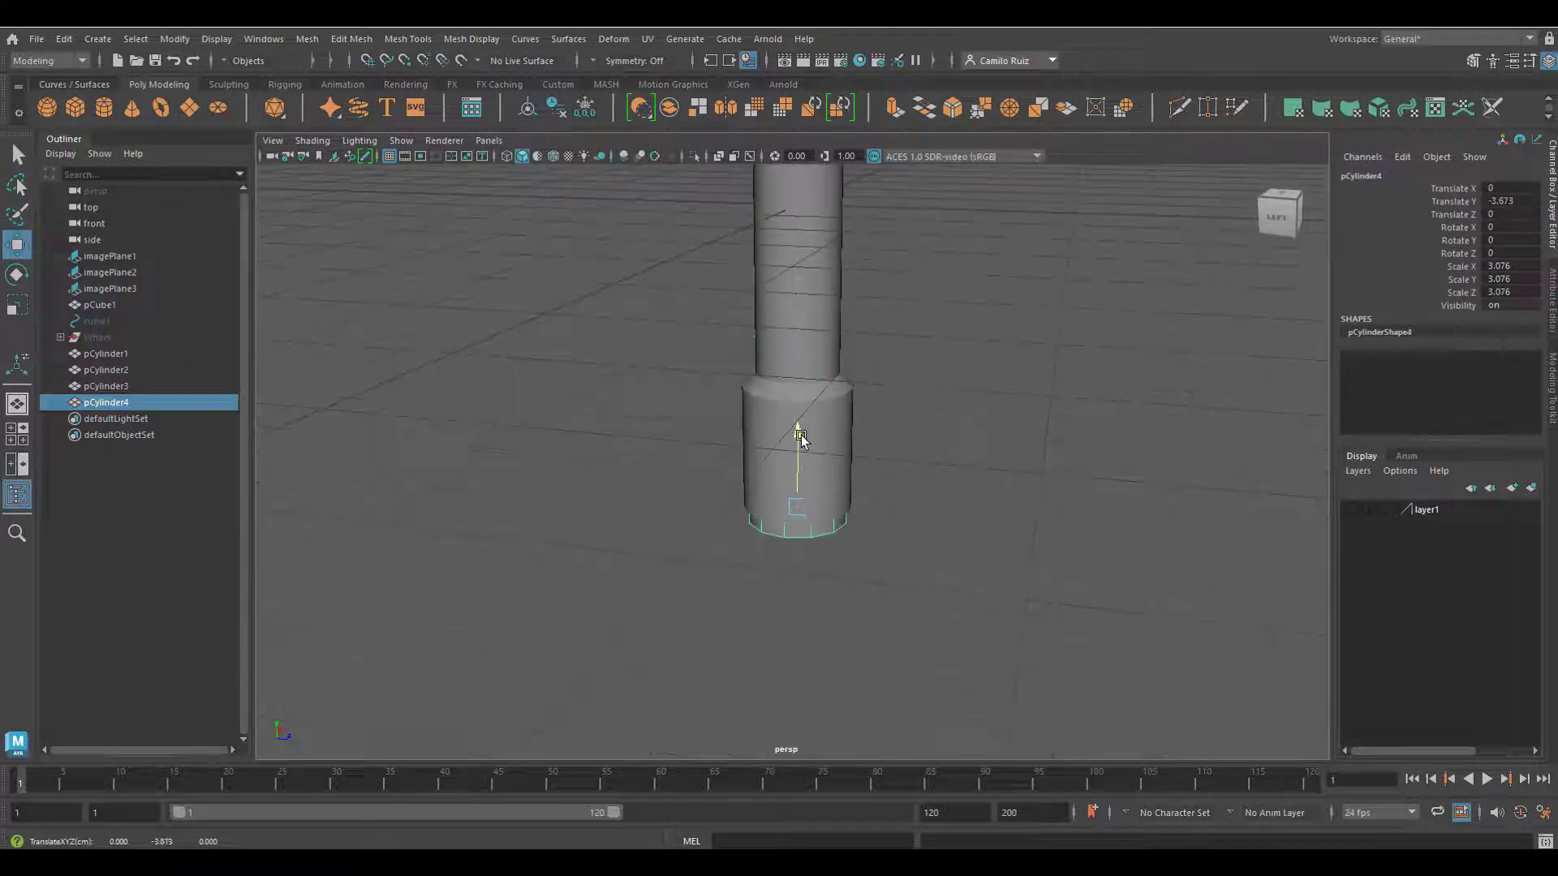
click(17, 307)
drag(798, 508, 902, 459)
Bevel the bottom outer edge loop of the lower cap with a fraction of 0.3, and deselect it.
alt+right_drag(903, 455, 784, 594)
alt+middle_drag(784, 595, 699, 389)
scroll(777, 535, up, 4)
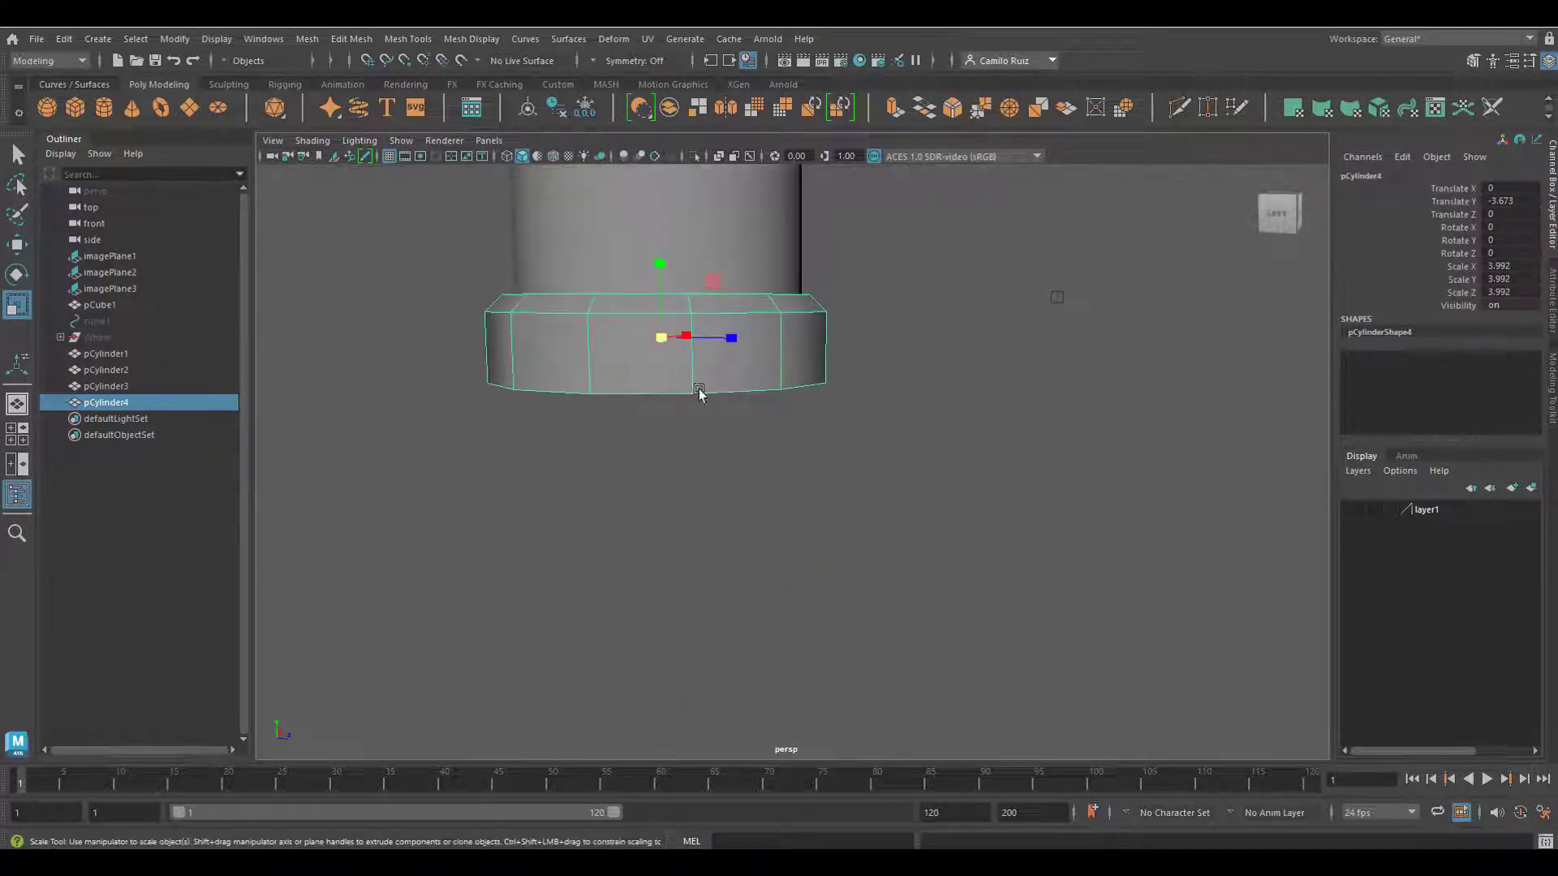
right_drag(670, 396, 734, 367)
click(644, 393)
alt+drag(743, 391, 696, 374)
key(g)
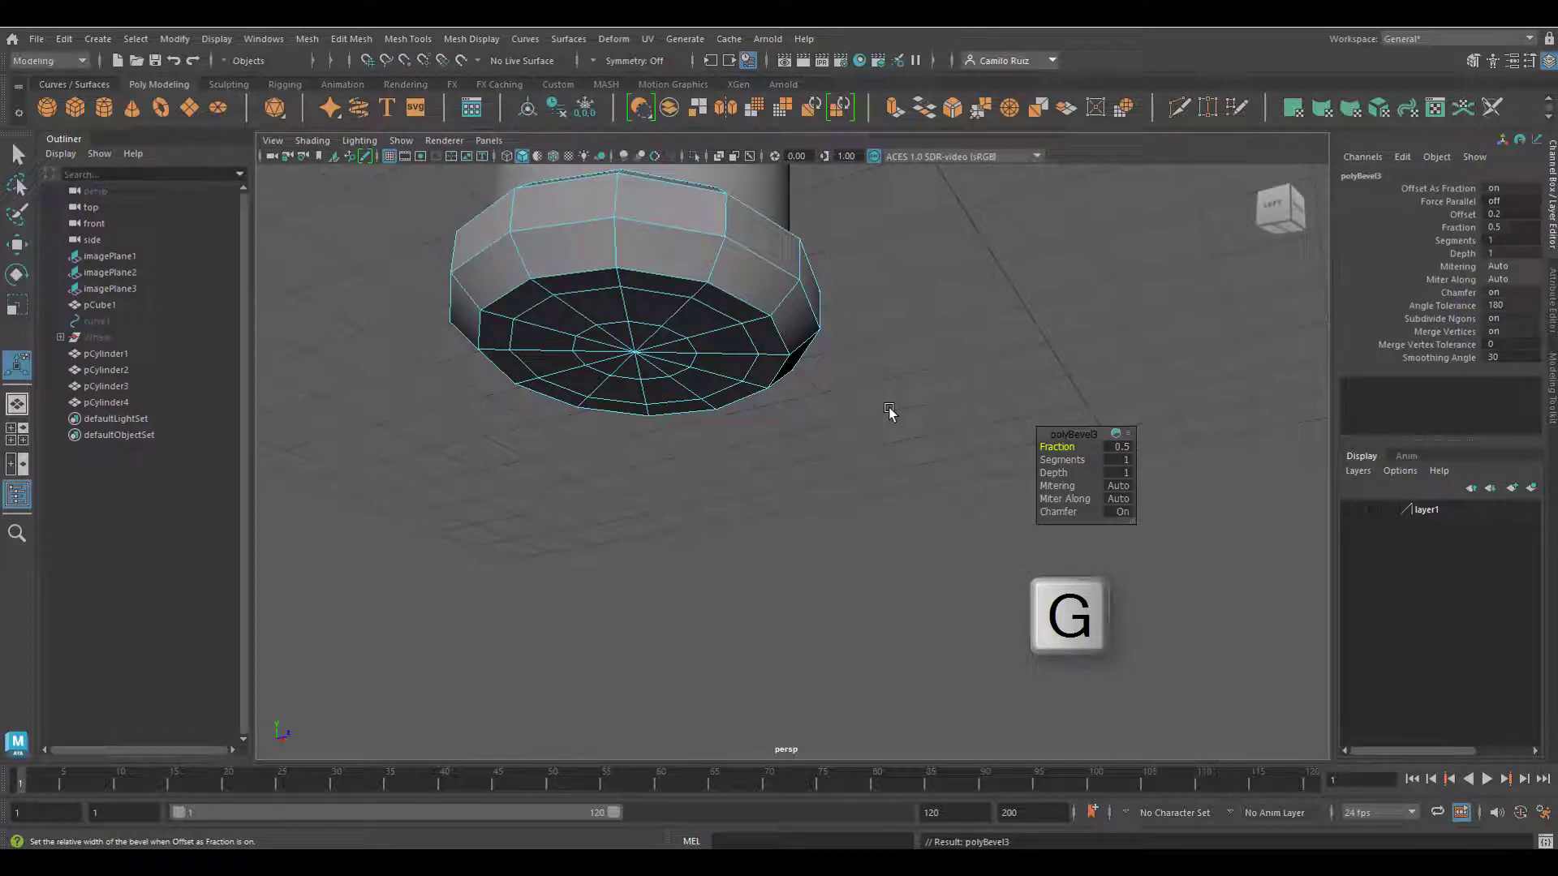
click(1119, 446)
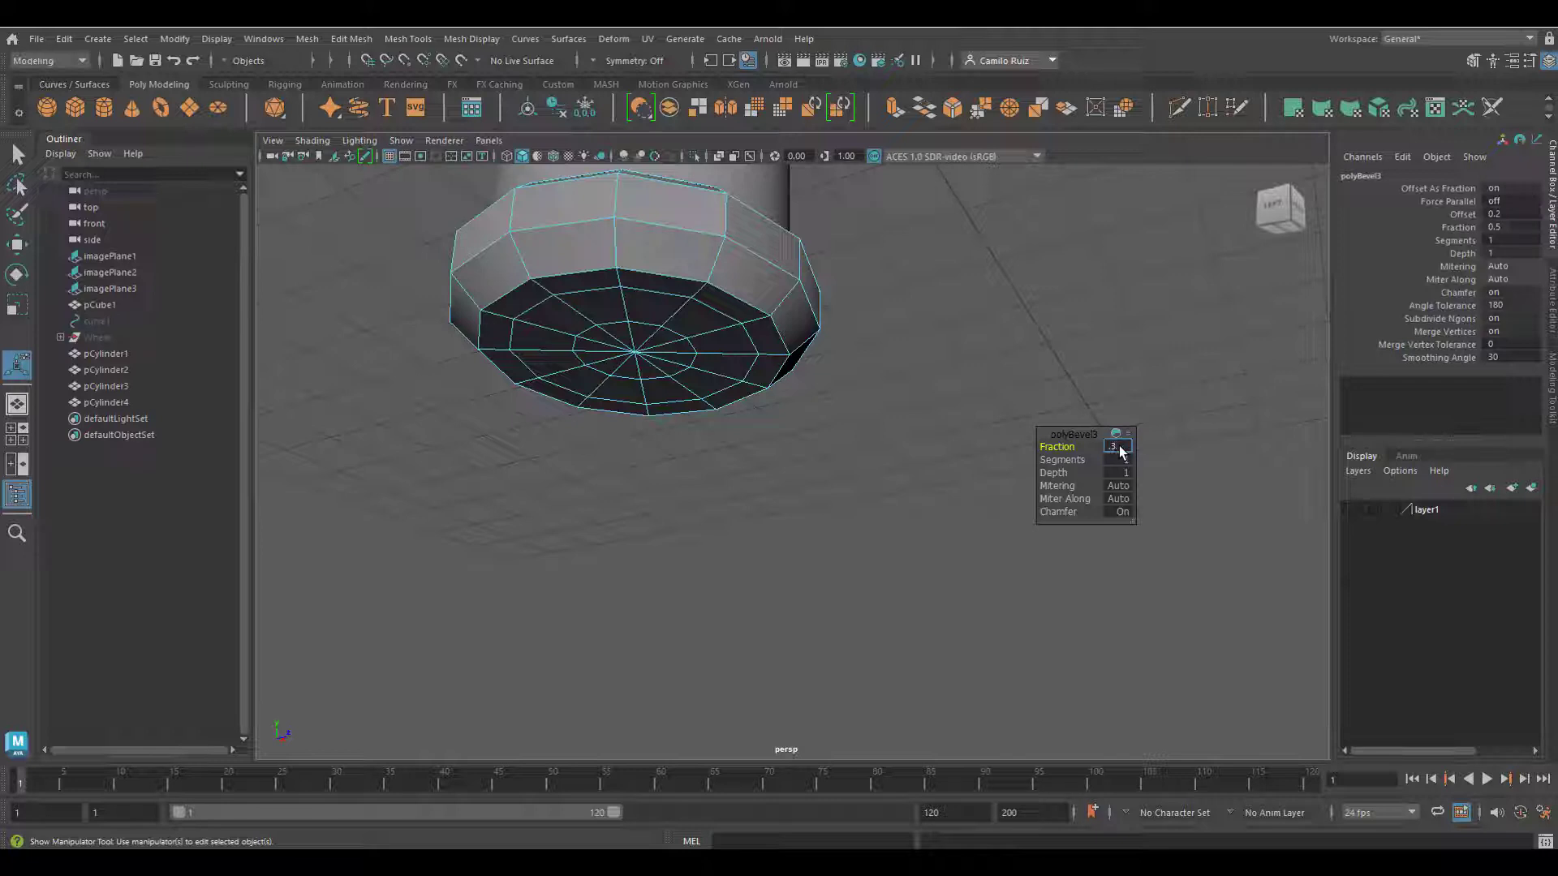
text(.3)
key(Return)
click(995, 383)
Create a new polygon cylinder and lay it on its side with Rotate Z 90.
alt+middle_drag(863, 290, 892, 387)
scroll(892, 387, down, 5)
alt+drag(893, 387, 865, 511)
scroll(866, 511, down, 4)
alt+middle_drag(870, 495, 915, 536)
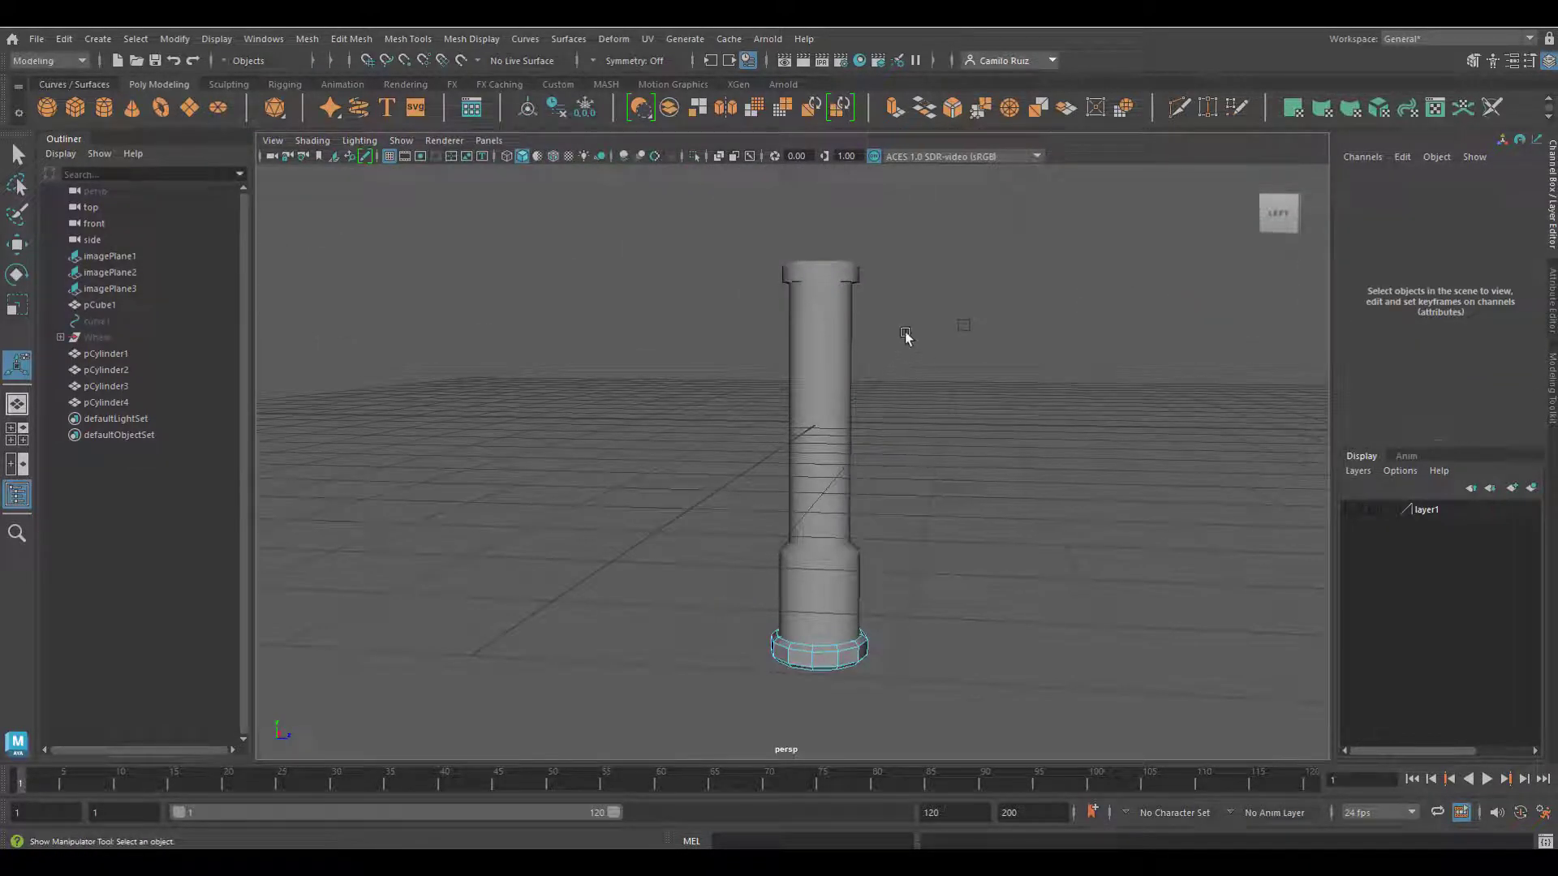
click(103, 108)
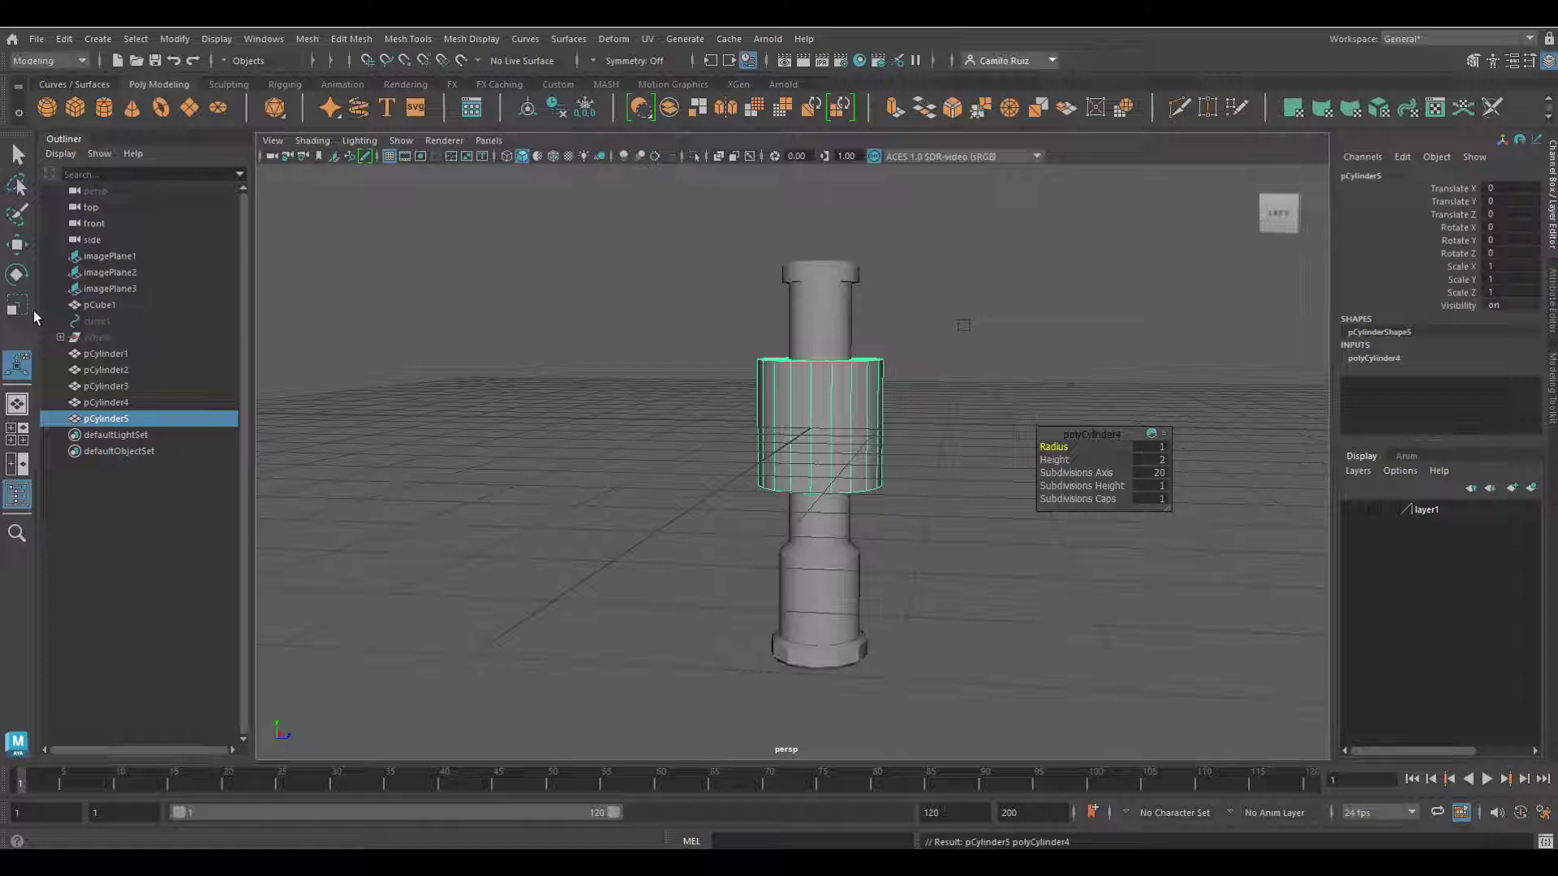
click(1467, 253)
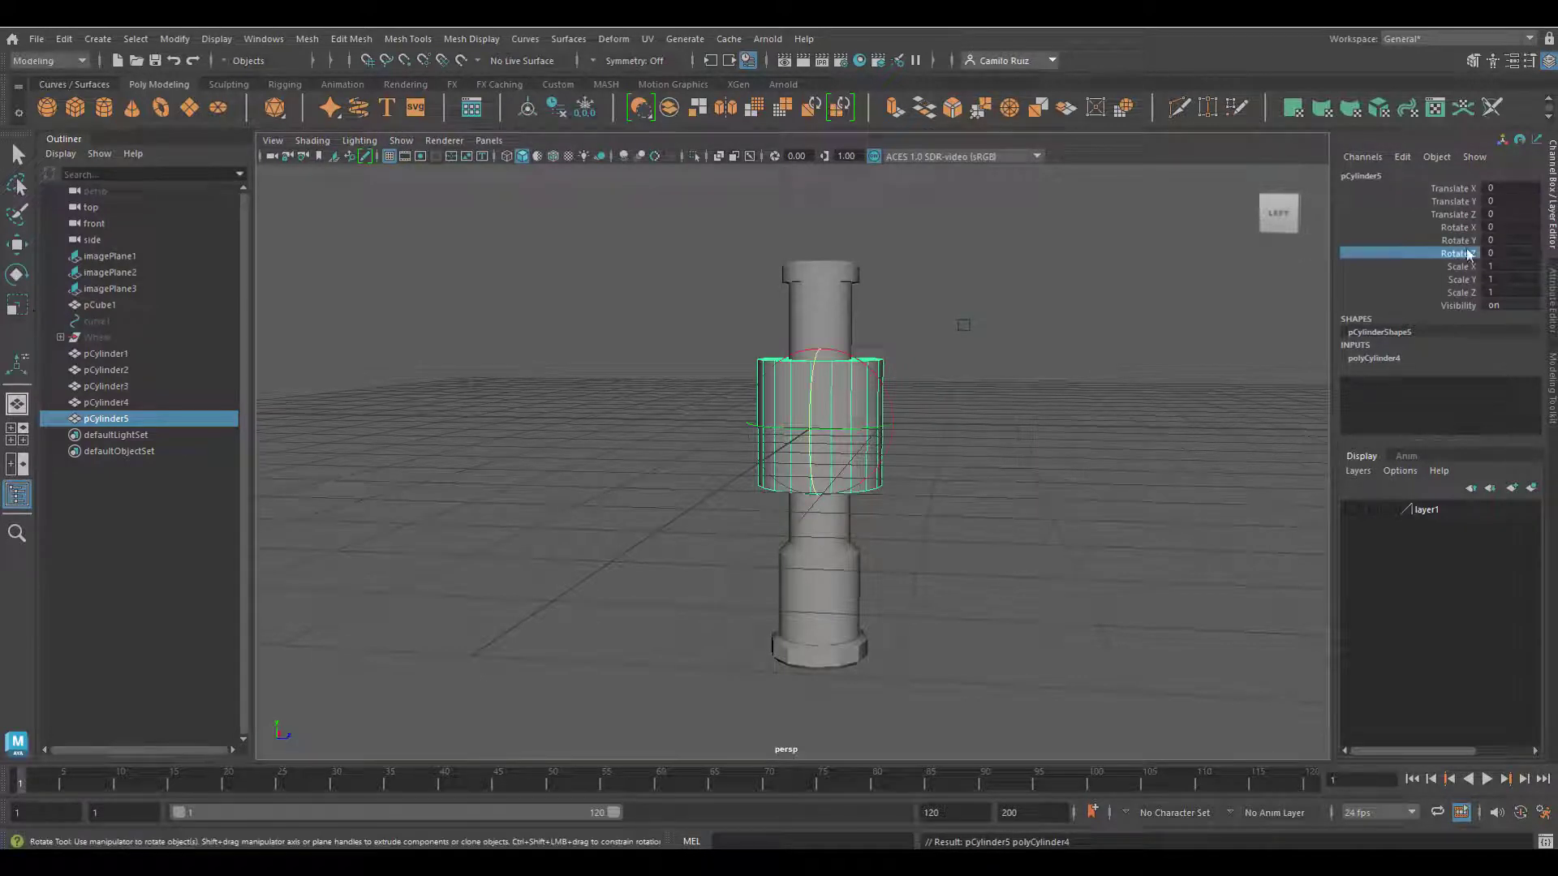
click(1490, 253)
text(90)
key(Return)
Set the sideways cylinder's radius to 0.2 and height to 0.1, and raise it to Translate Y 2.717 above the upper cap.
click(1384, 358)
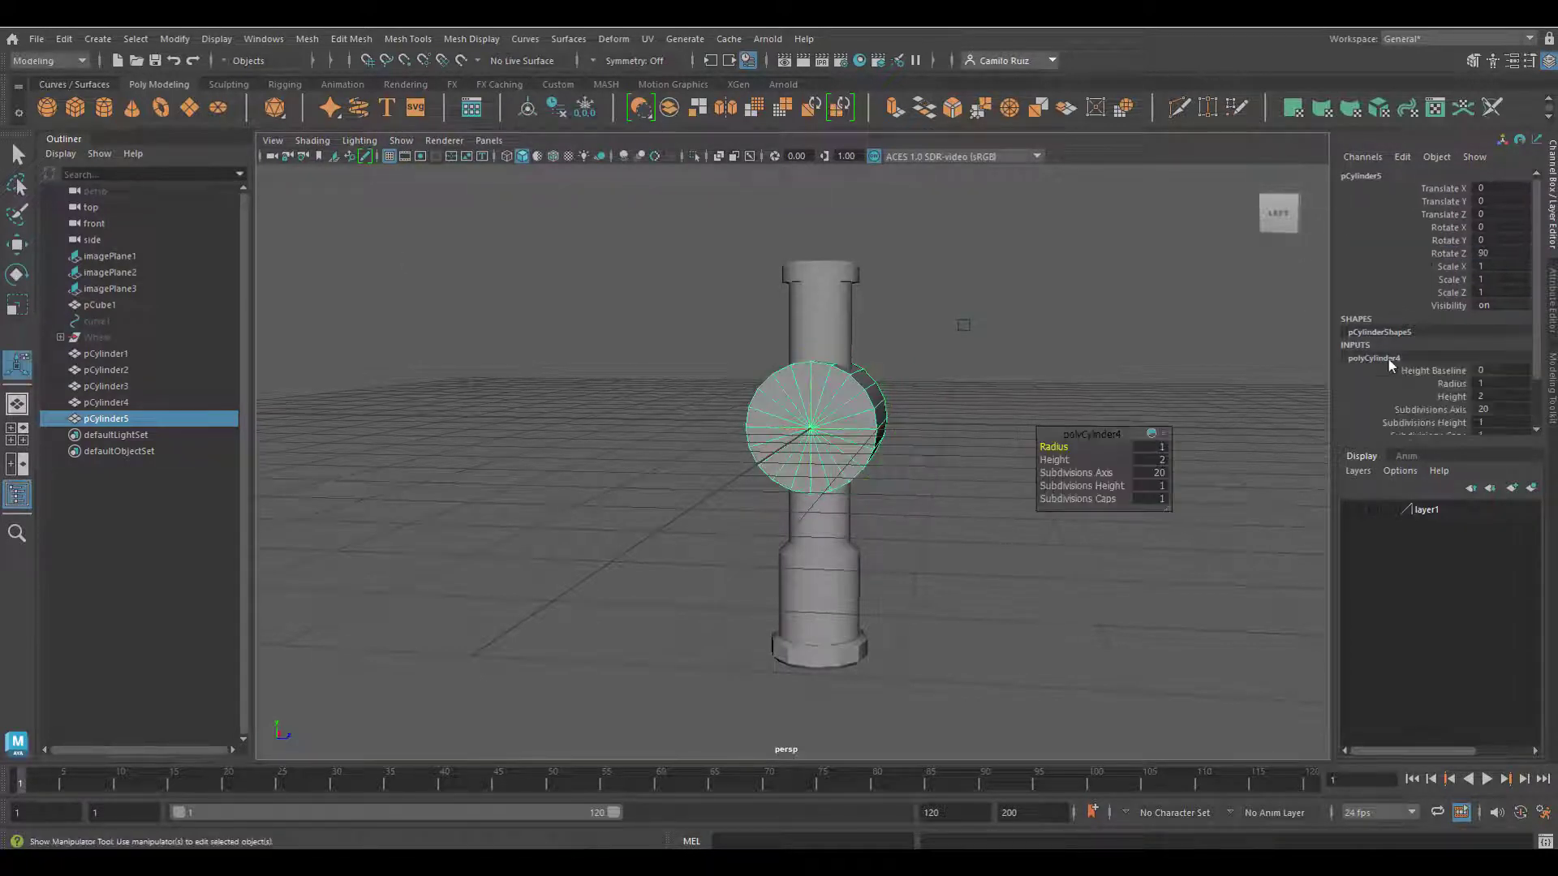
click(1493, 384)
text(0.2)
key(Return)
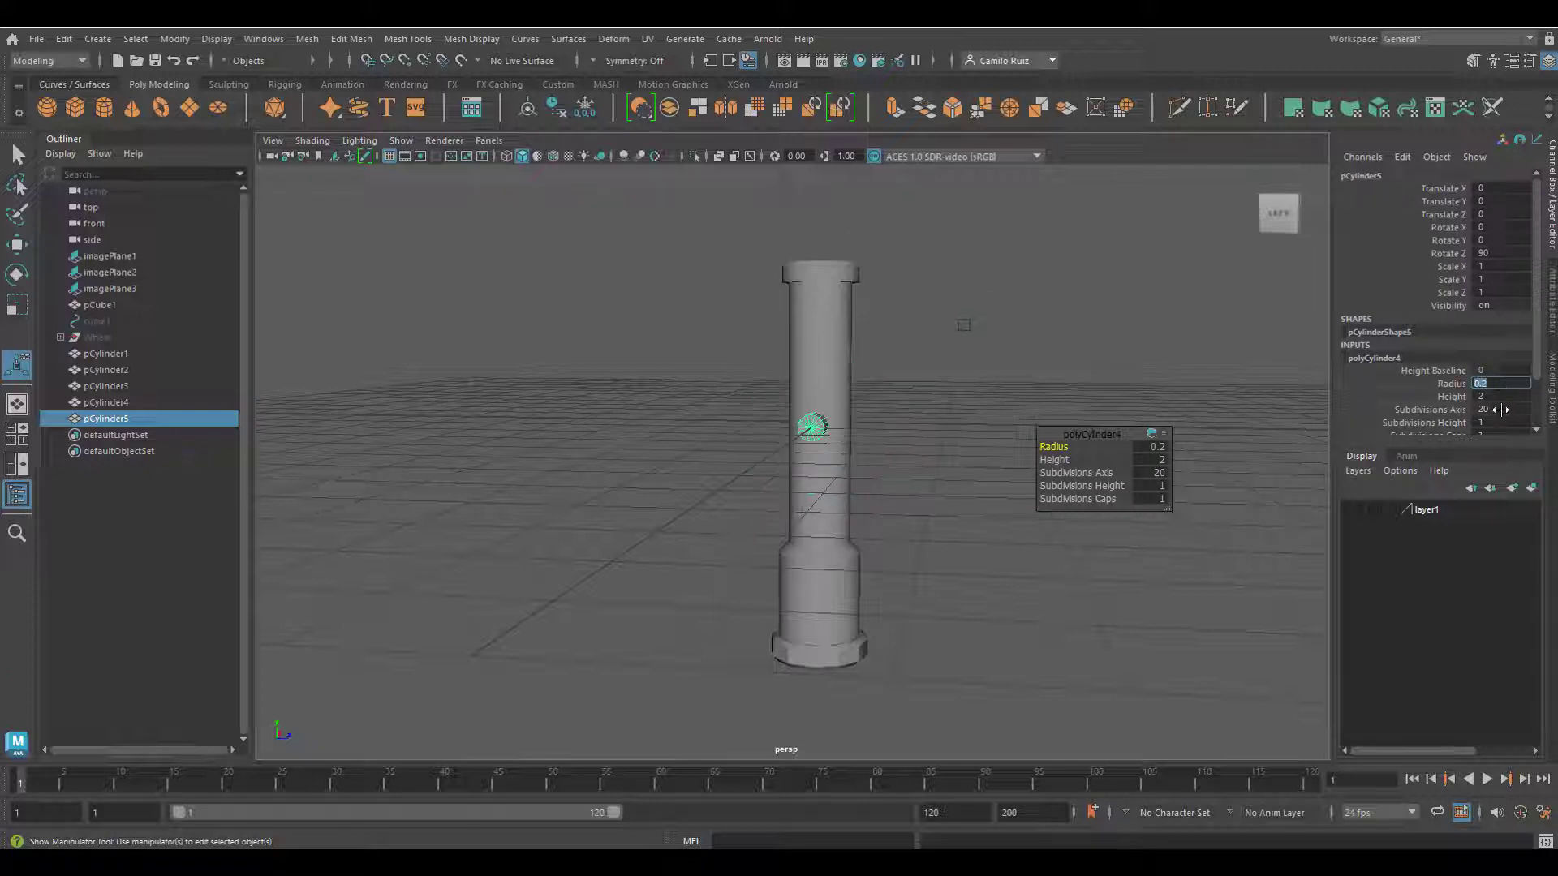
click(17, 244)
drag(818, 347, 838, 165)
alt+drag(852, 258, 760, 280)
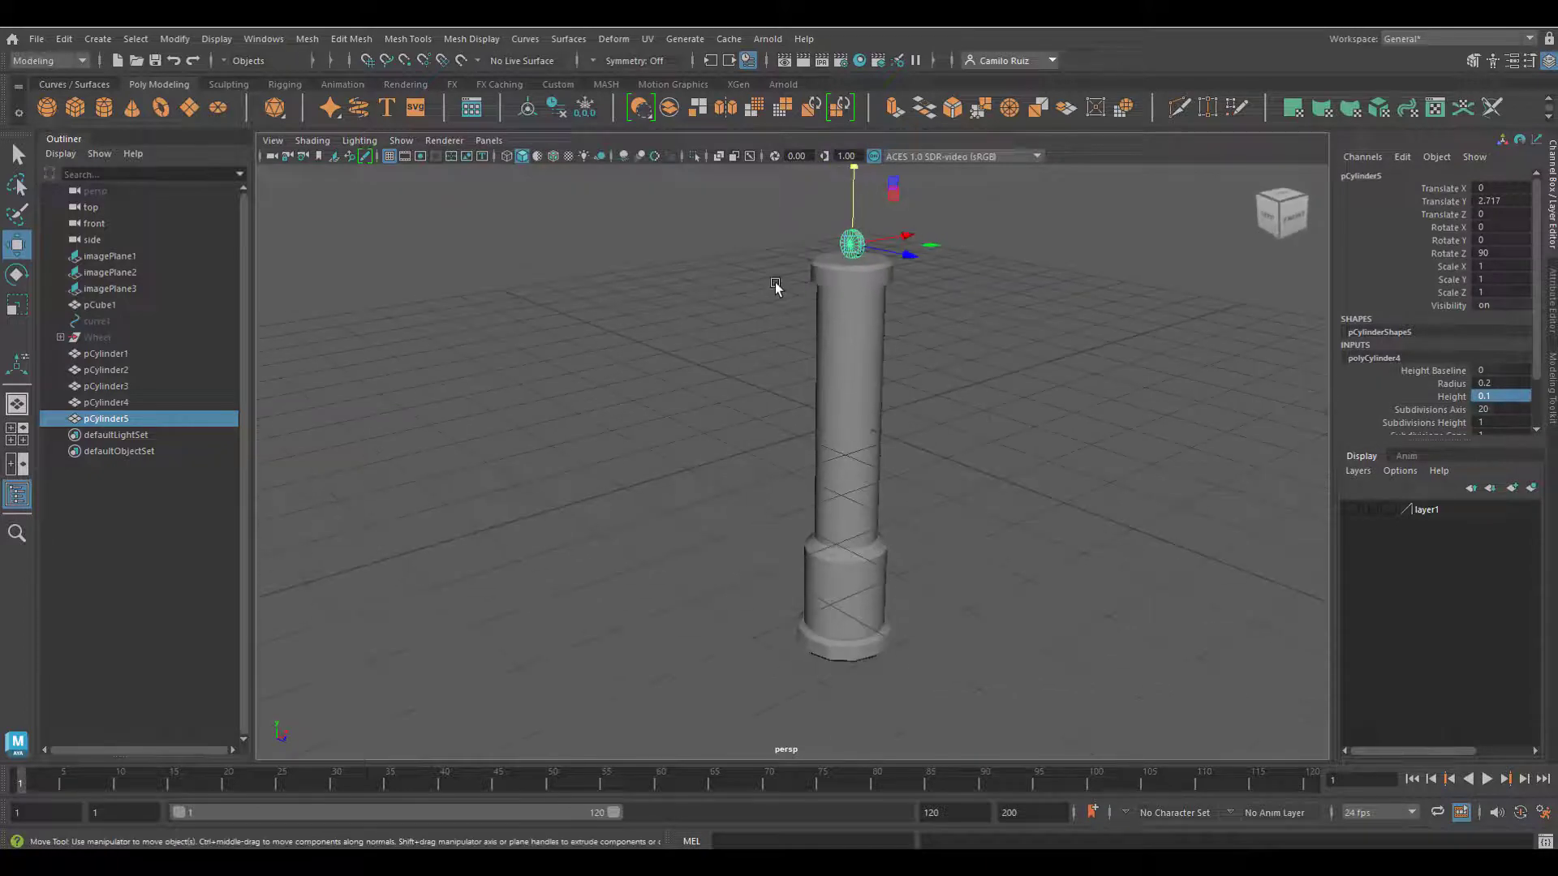
Set the sideways disc's axis subdivisions to 12 and its cap subdivisions to 3.
double_click(1495, 410)
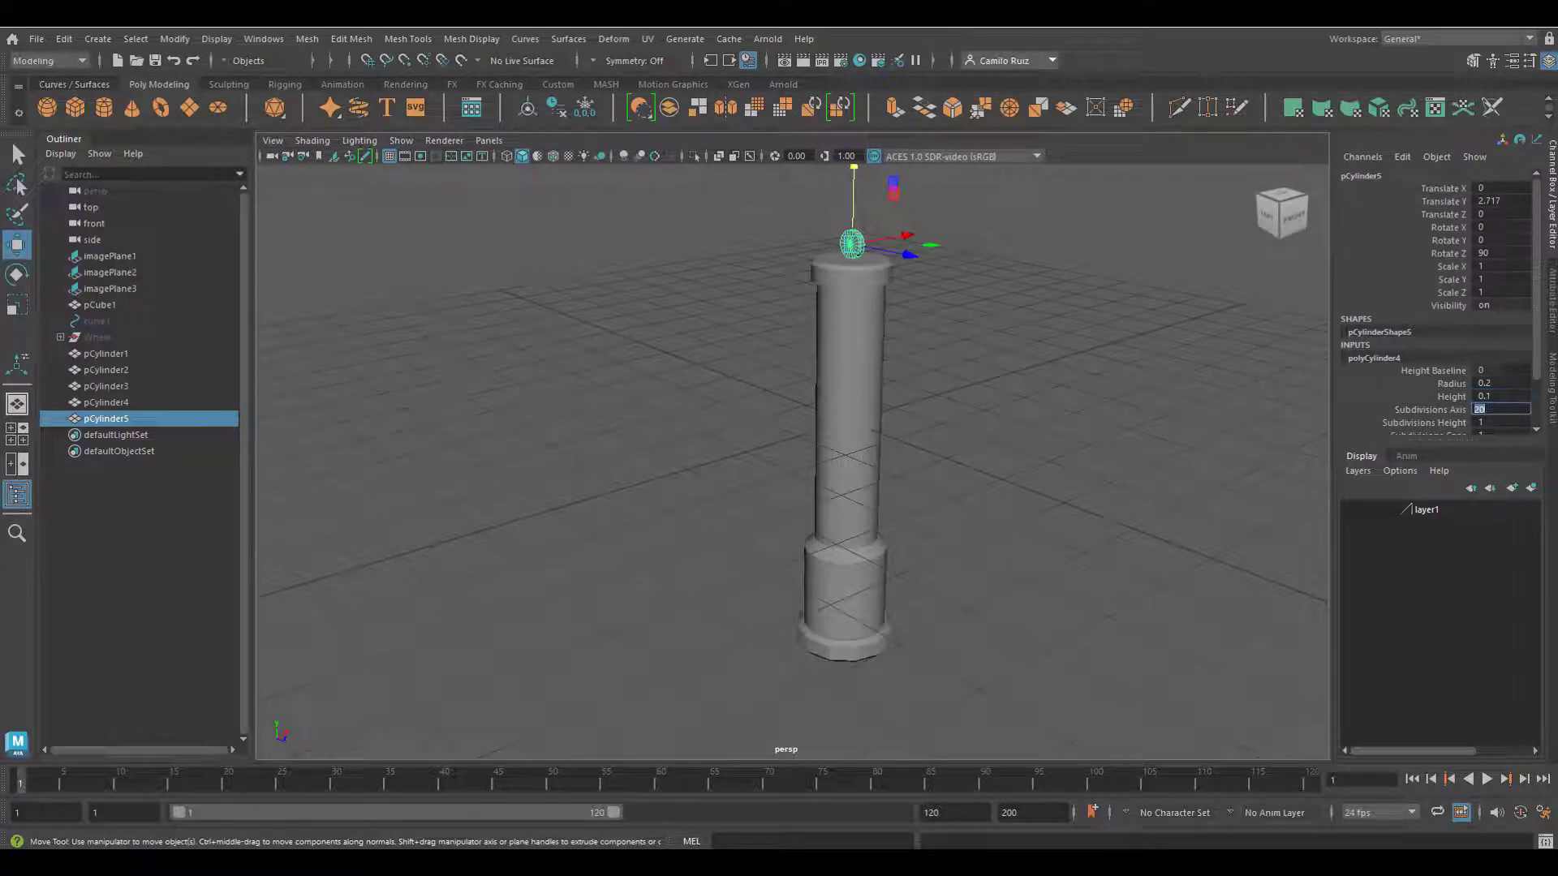
text(12)
key(Return)
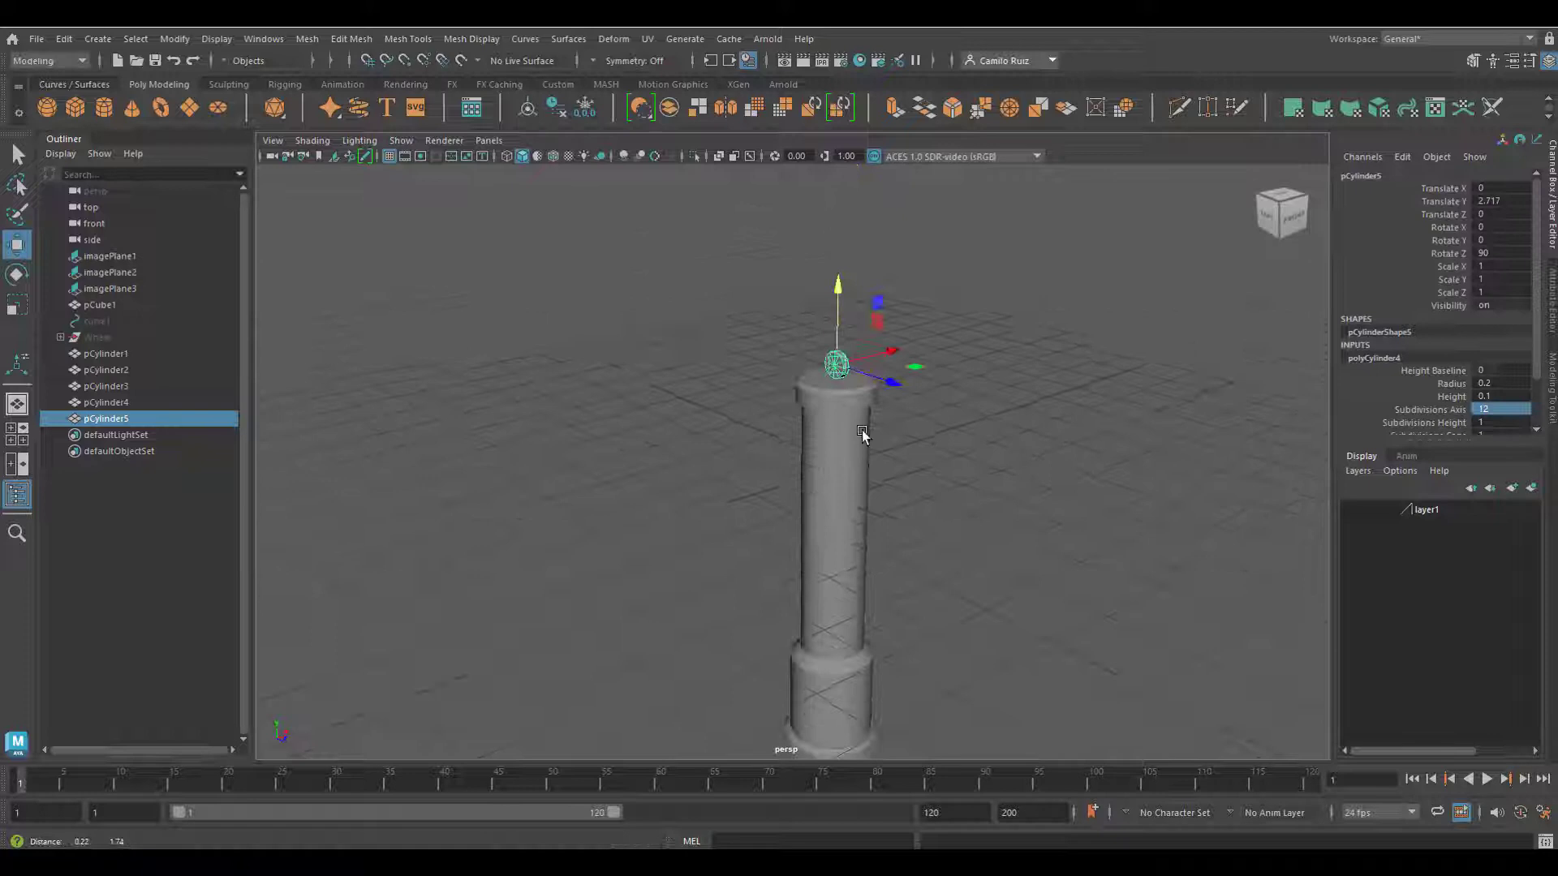
key(f)
scroll(1500, 384, down, 3)
double_click(1500, 384)
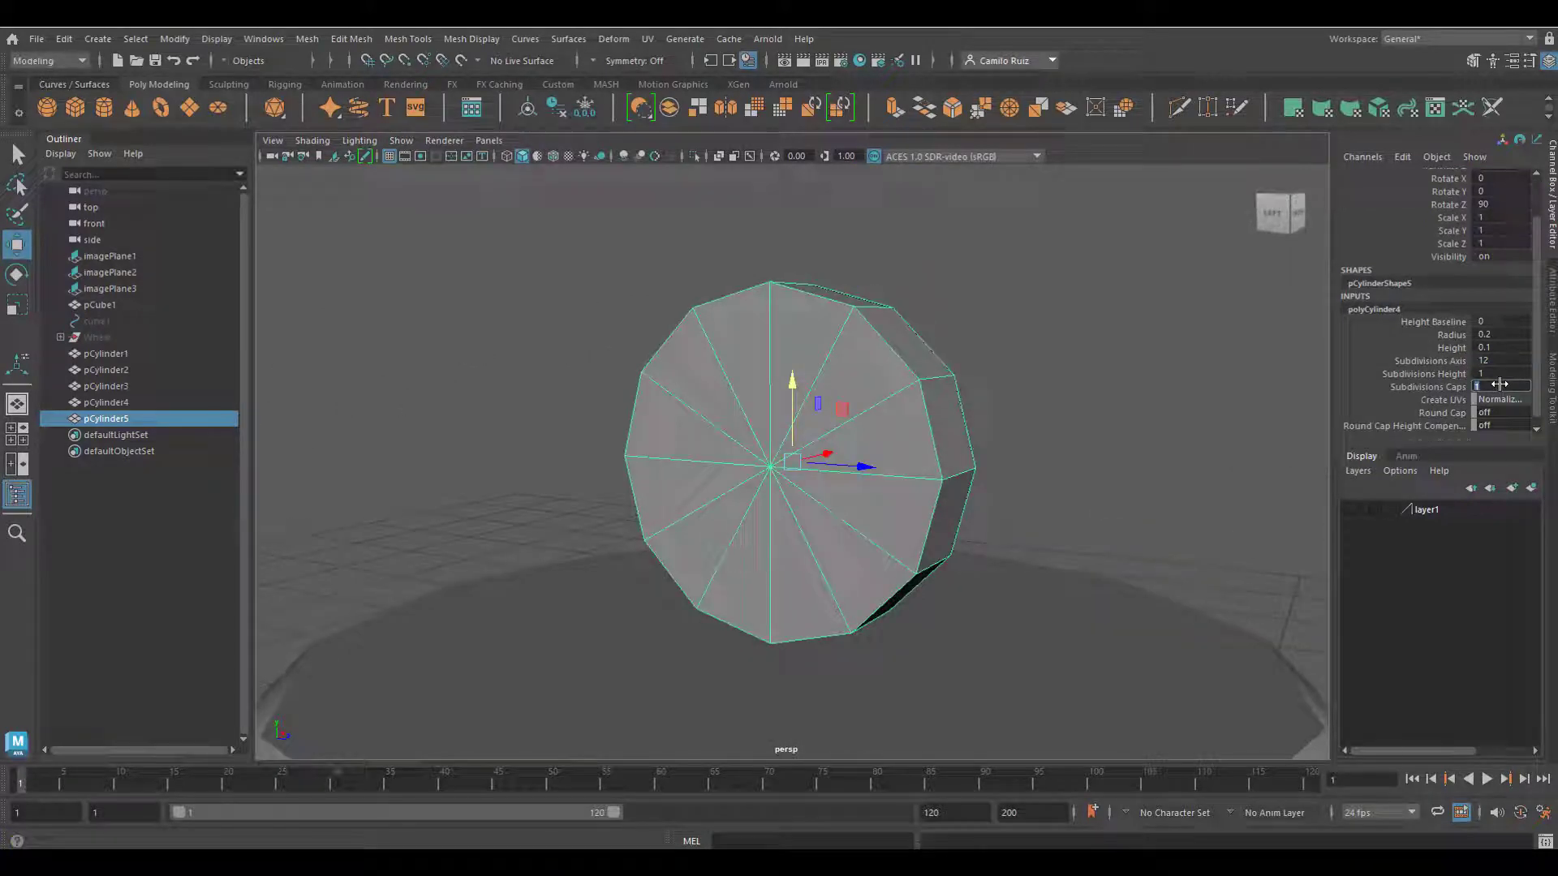
scroll(737, 503, down, 5)
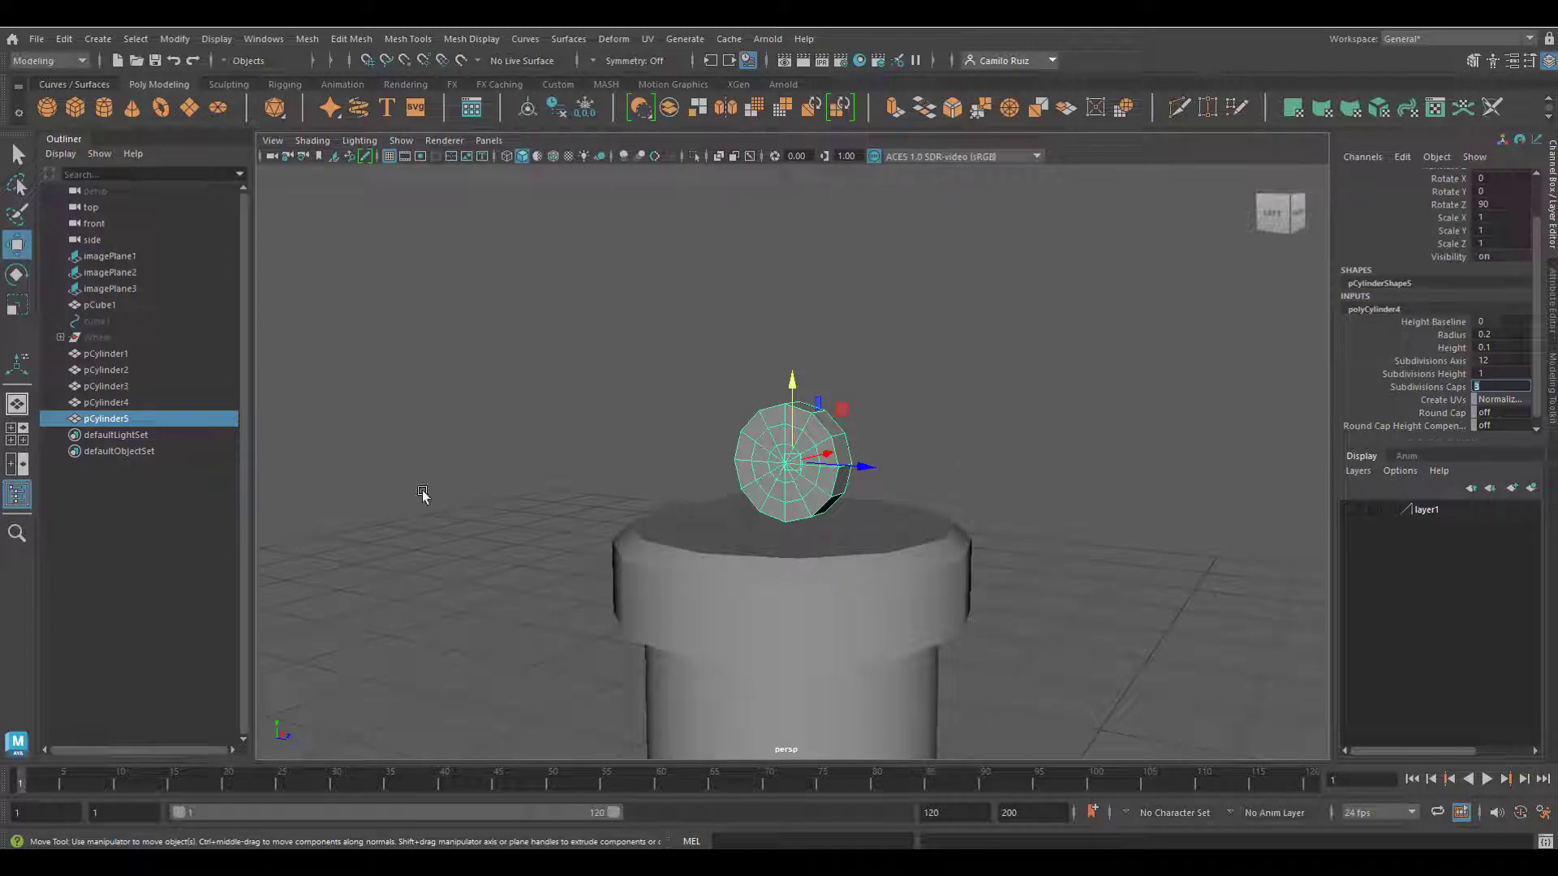
Scale the sideways disc uniformly to about 2.688 and raise it clear of the upper cap to about Translate Y 3.438.
click(16, 304)
drag(792, 462, 936, 556)
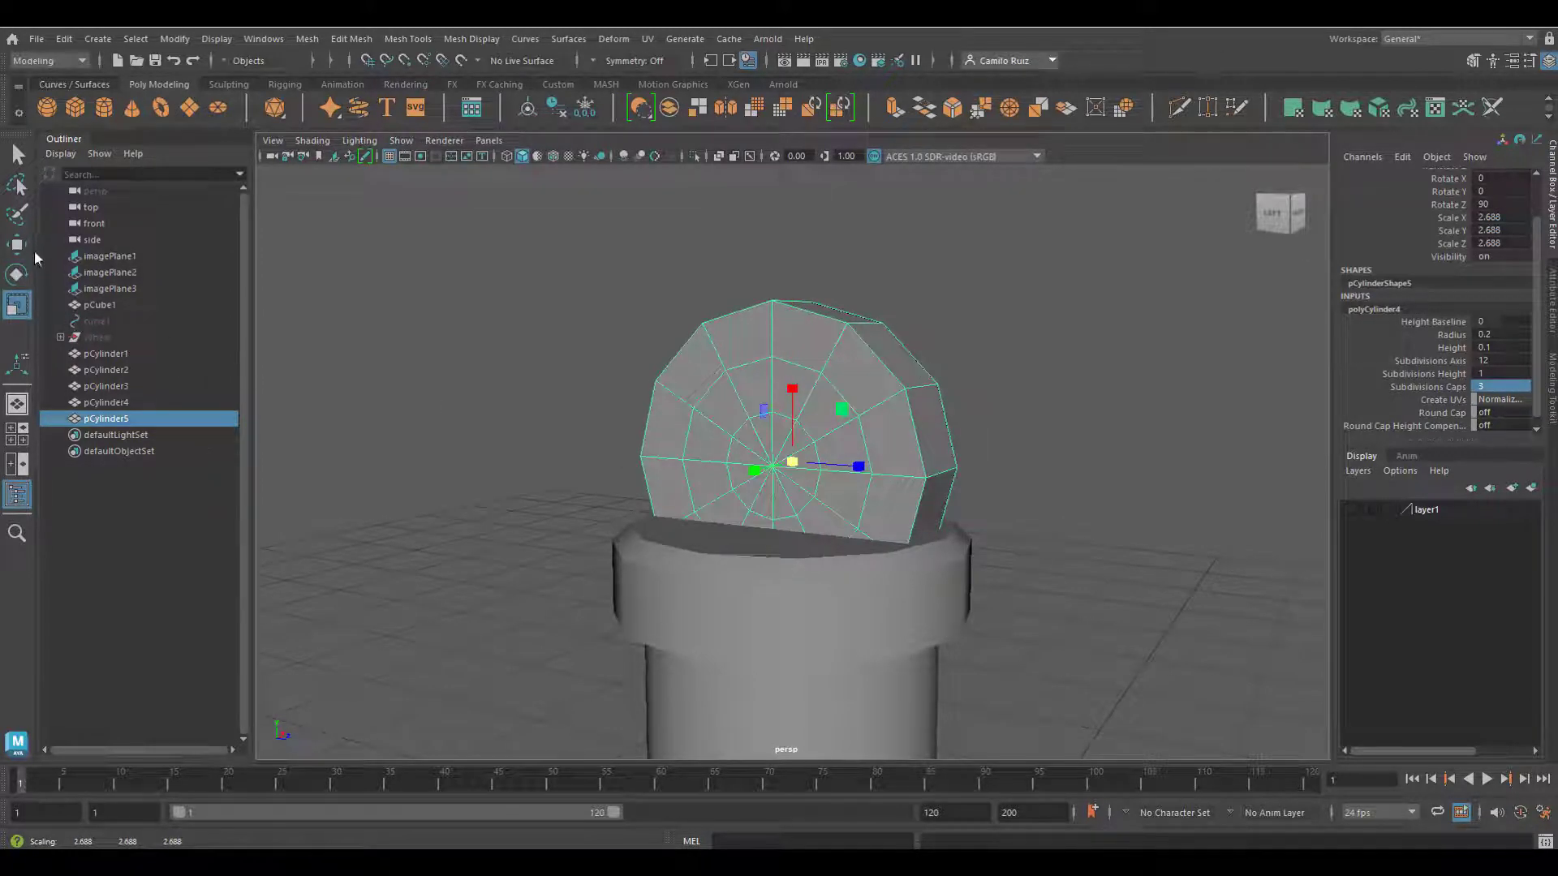
key(w)
drag(799, 383, 811, 163)
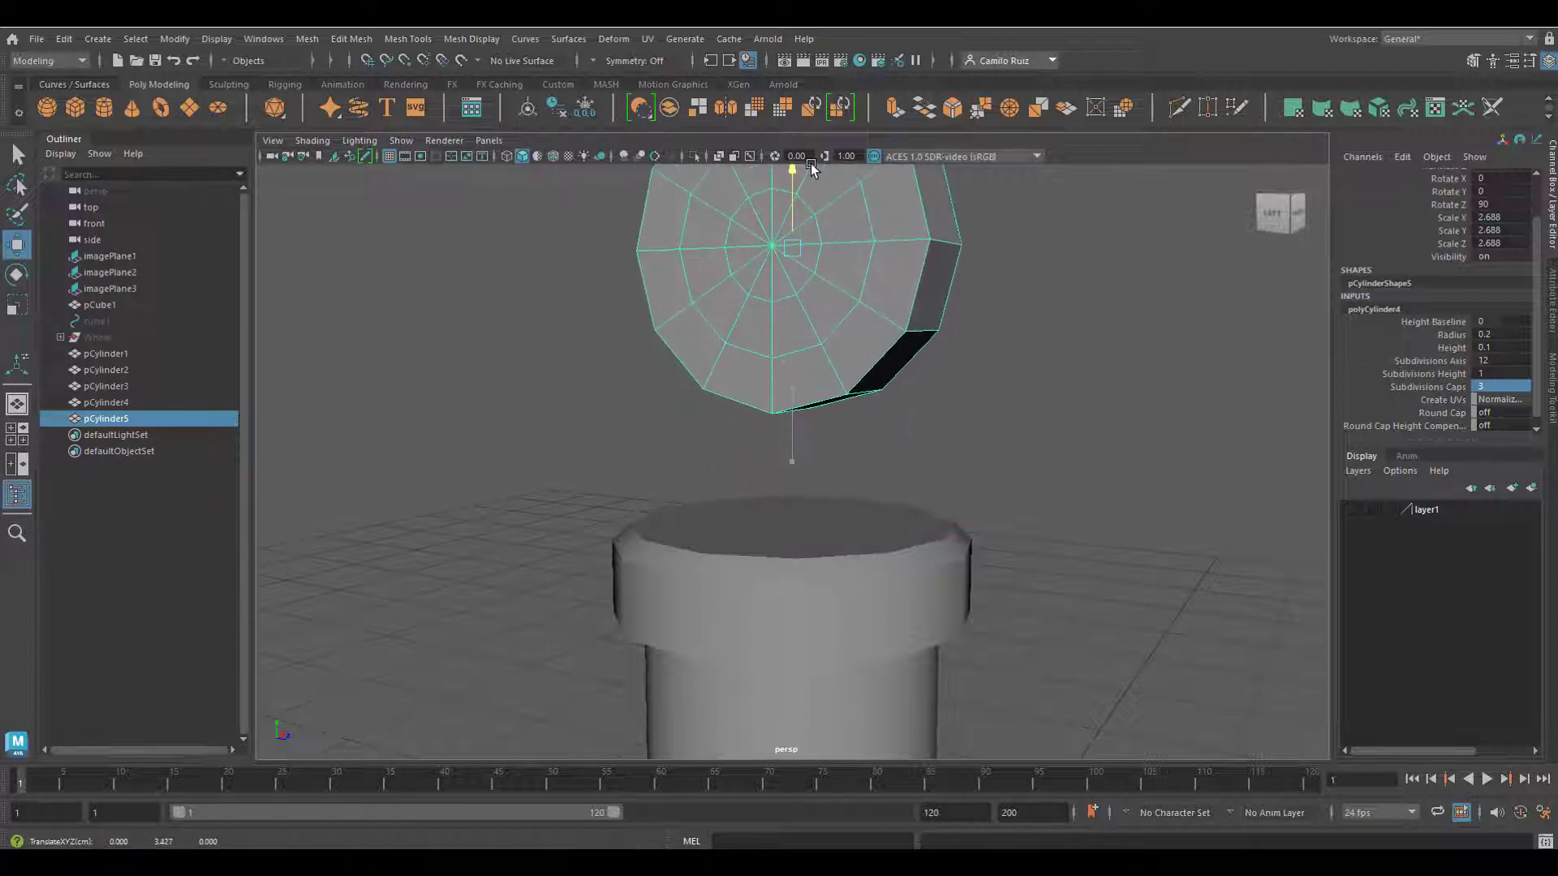
alt+drag(862, 347, 897, 354)
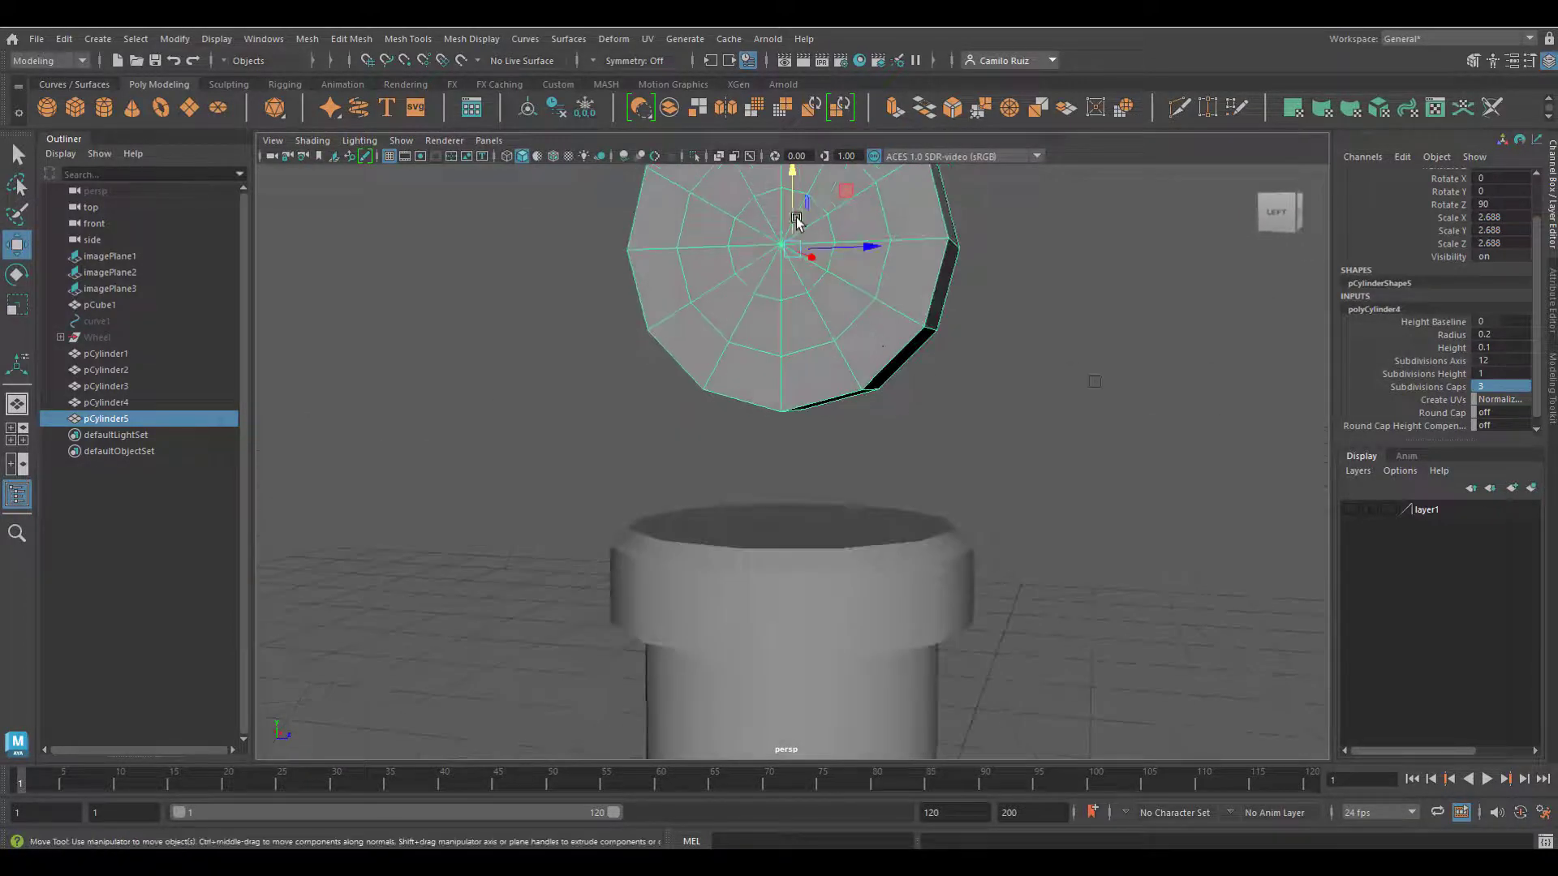
drag(794, 178, 798, 176)
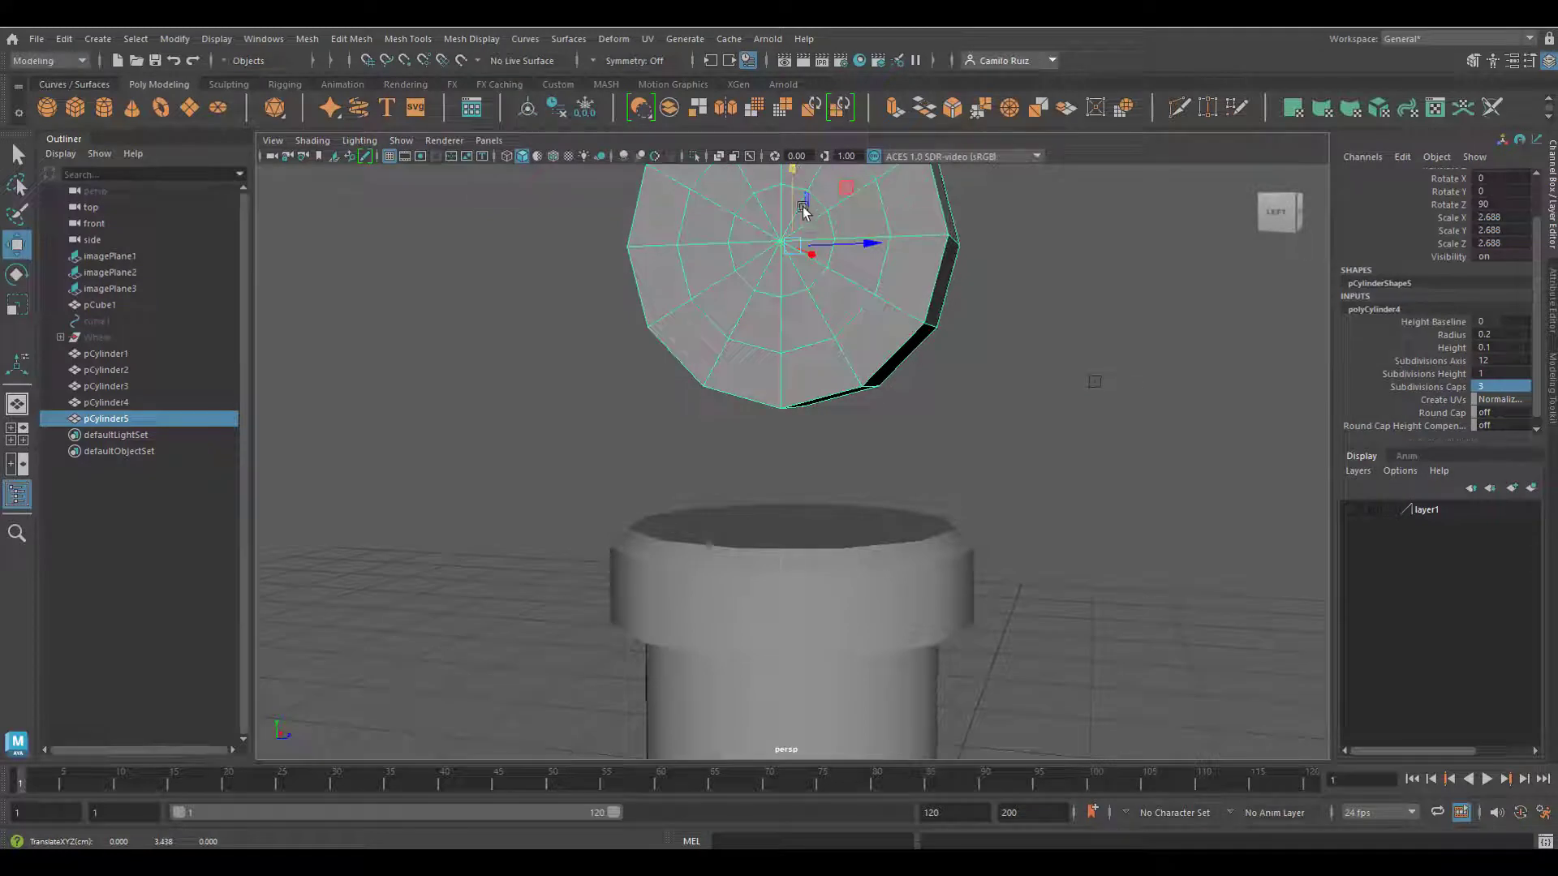
scroll(848, 435, down, 3)
alt+middle_drag(887, 498, 829, 406)
scroll(832, 422, down, 4)
alt+middle_drag(875, 520, 891, 435)
scroll(887, 501, down, 3)
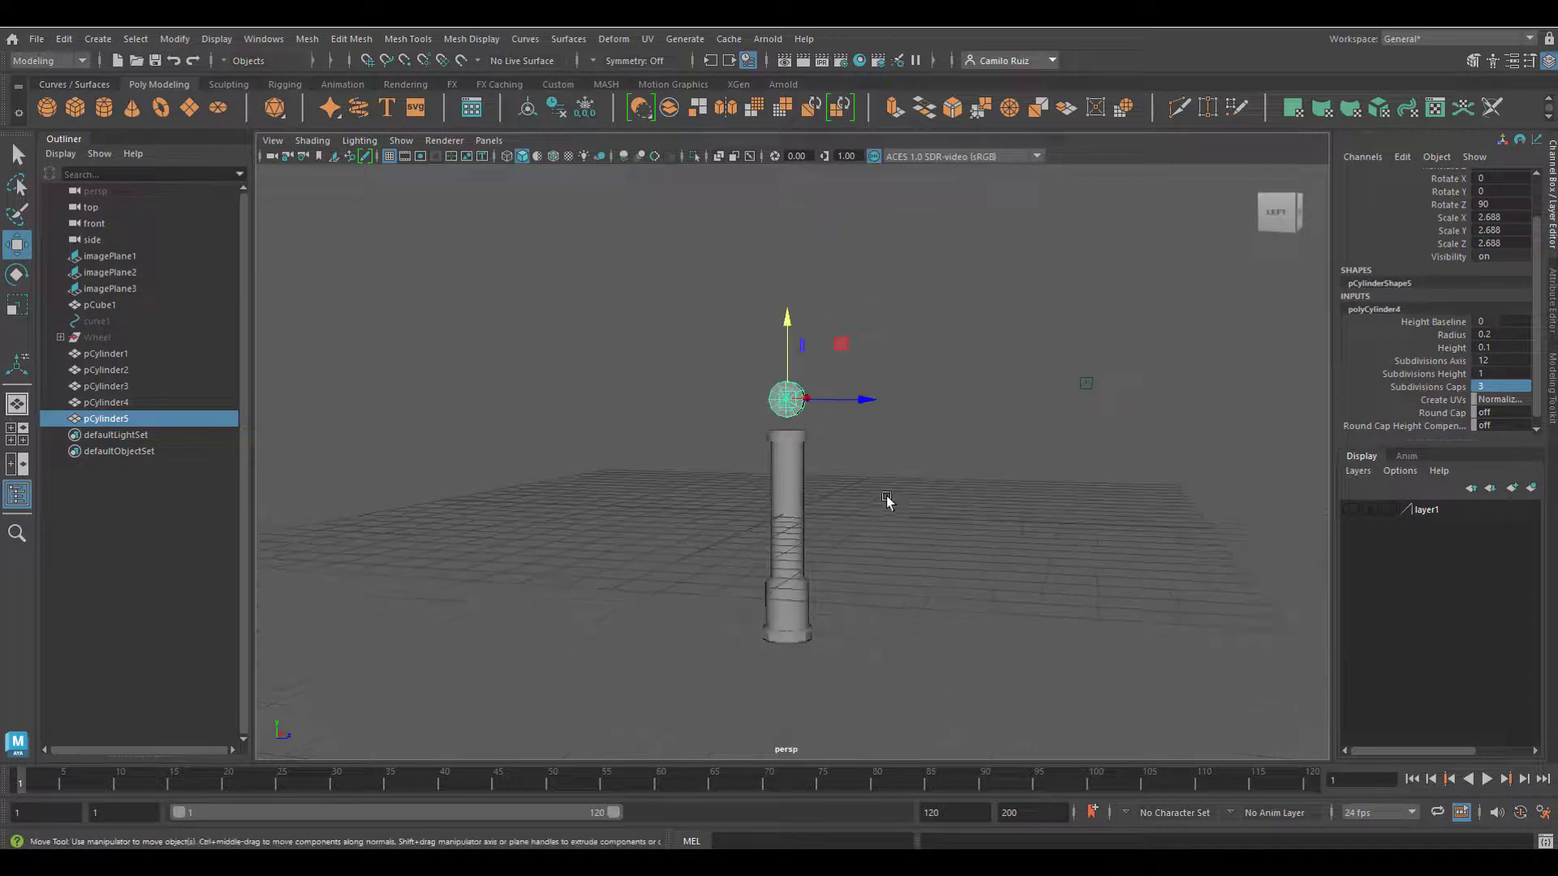
Preview the sideways disc with mesh smoothing and examine how its outer edges round off.
scroll(808, 523, up, 5)
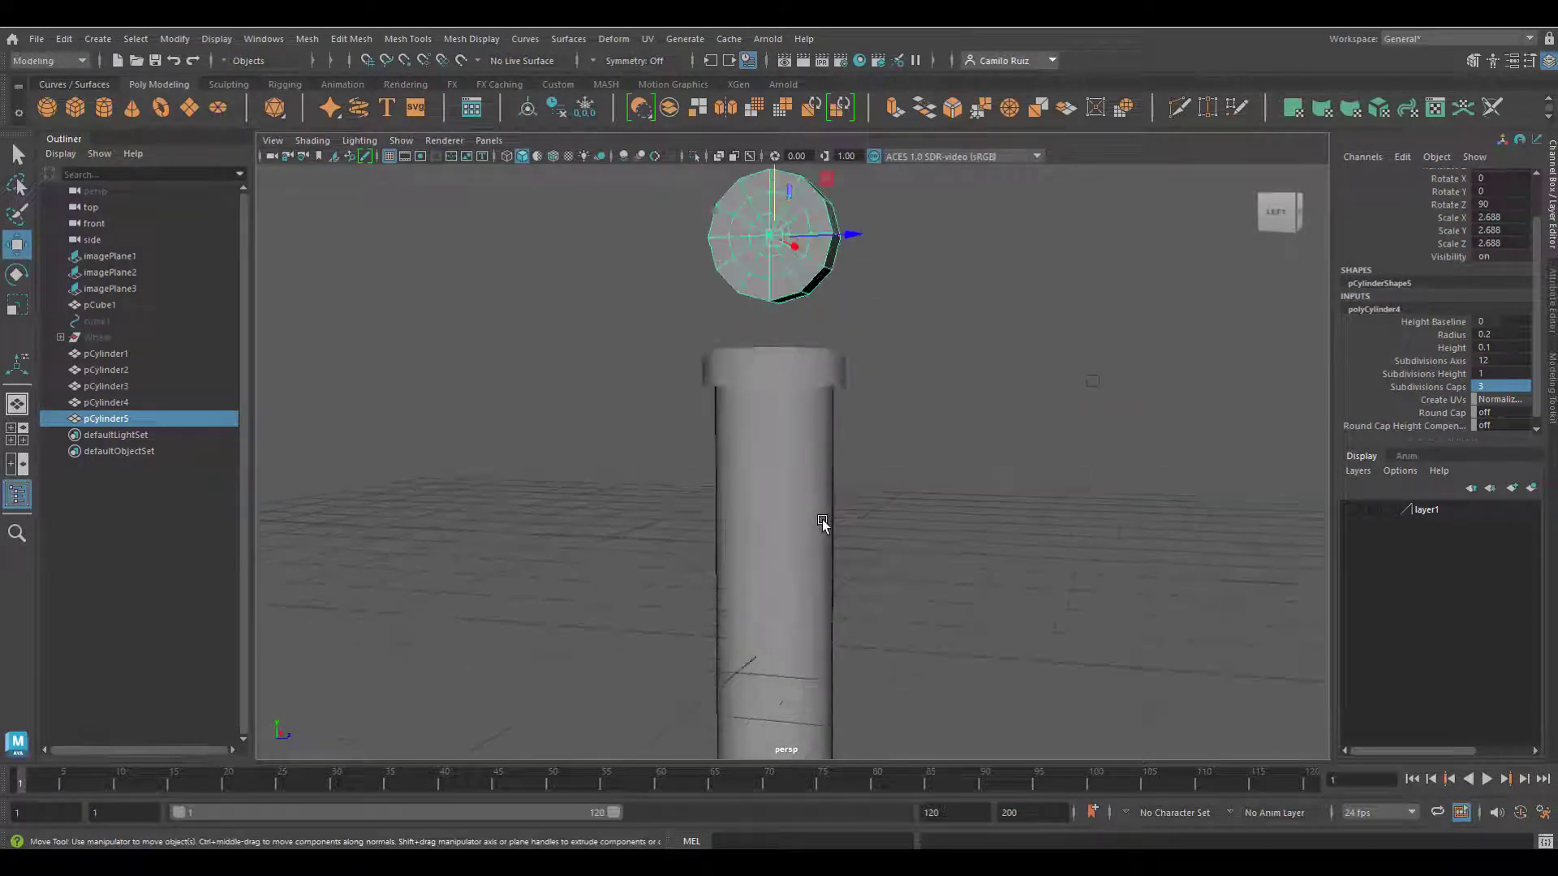
scroll(812, 487, down, 3)
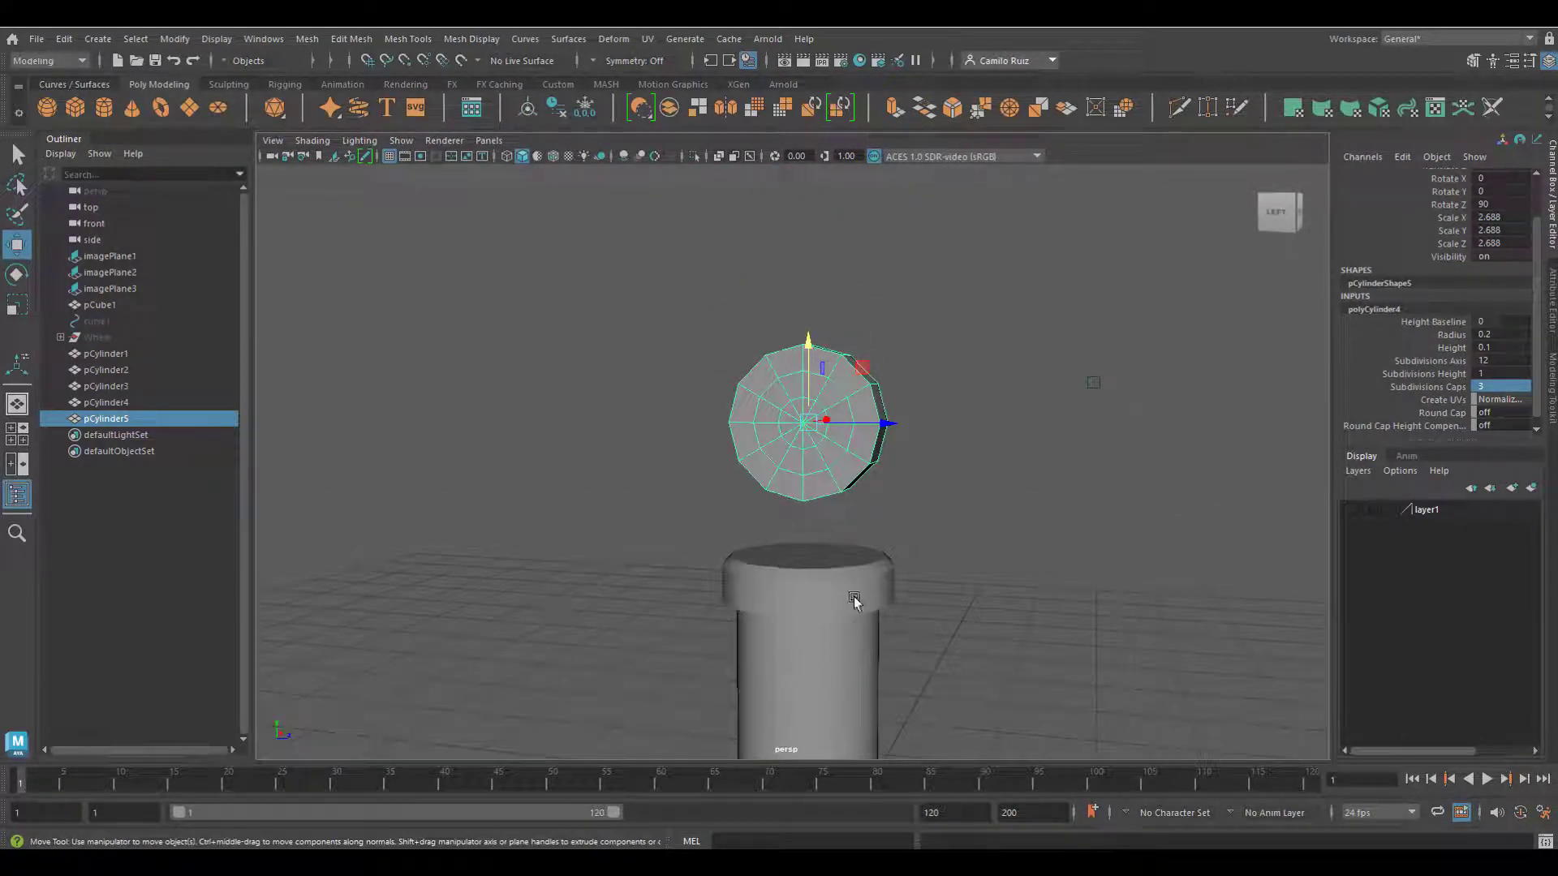
scroll(854, 596, down, 4)
scroll(781, 480, down, 1)
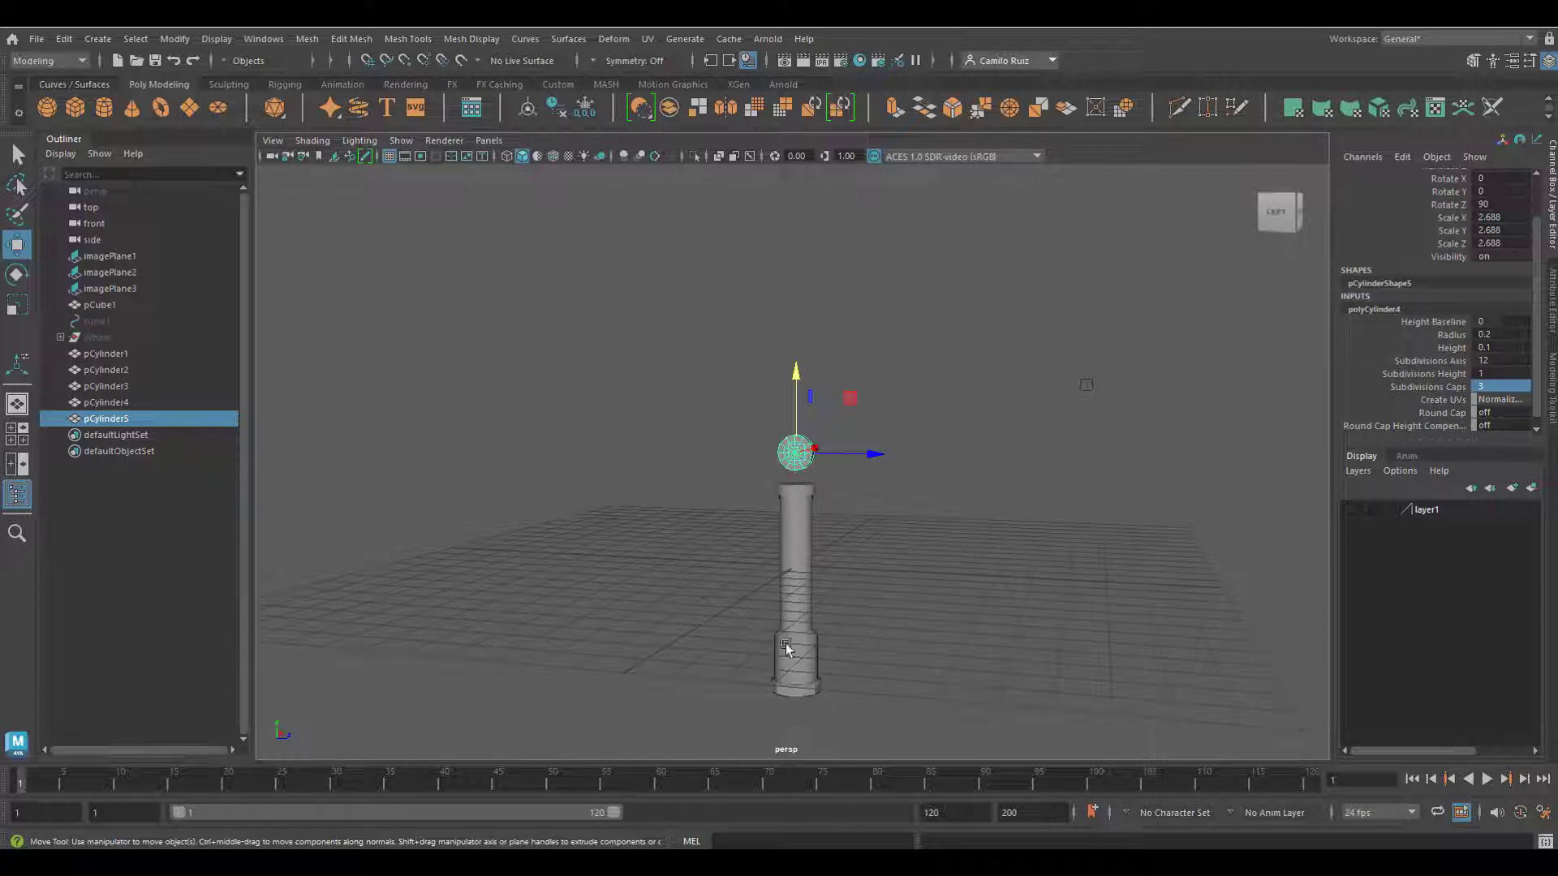
scroll(820, 449, up, 4)
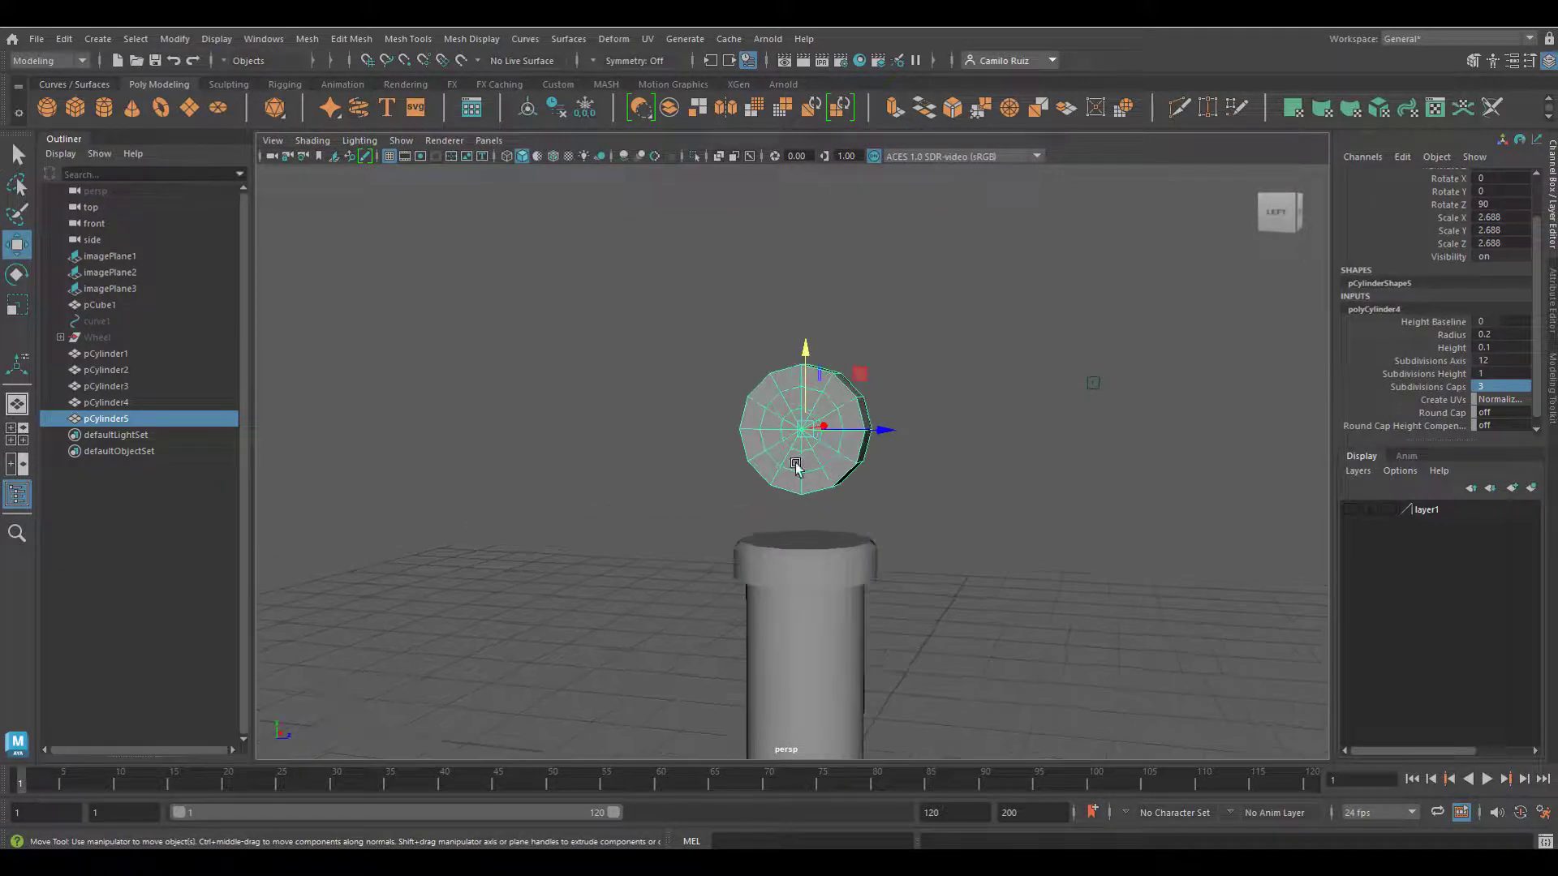
scroll(818, 453, up, 3)
alt+middle_drag(818, 452, 708, 284)
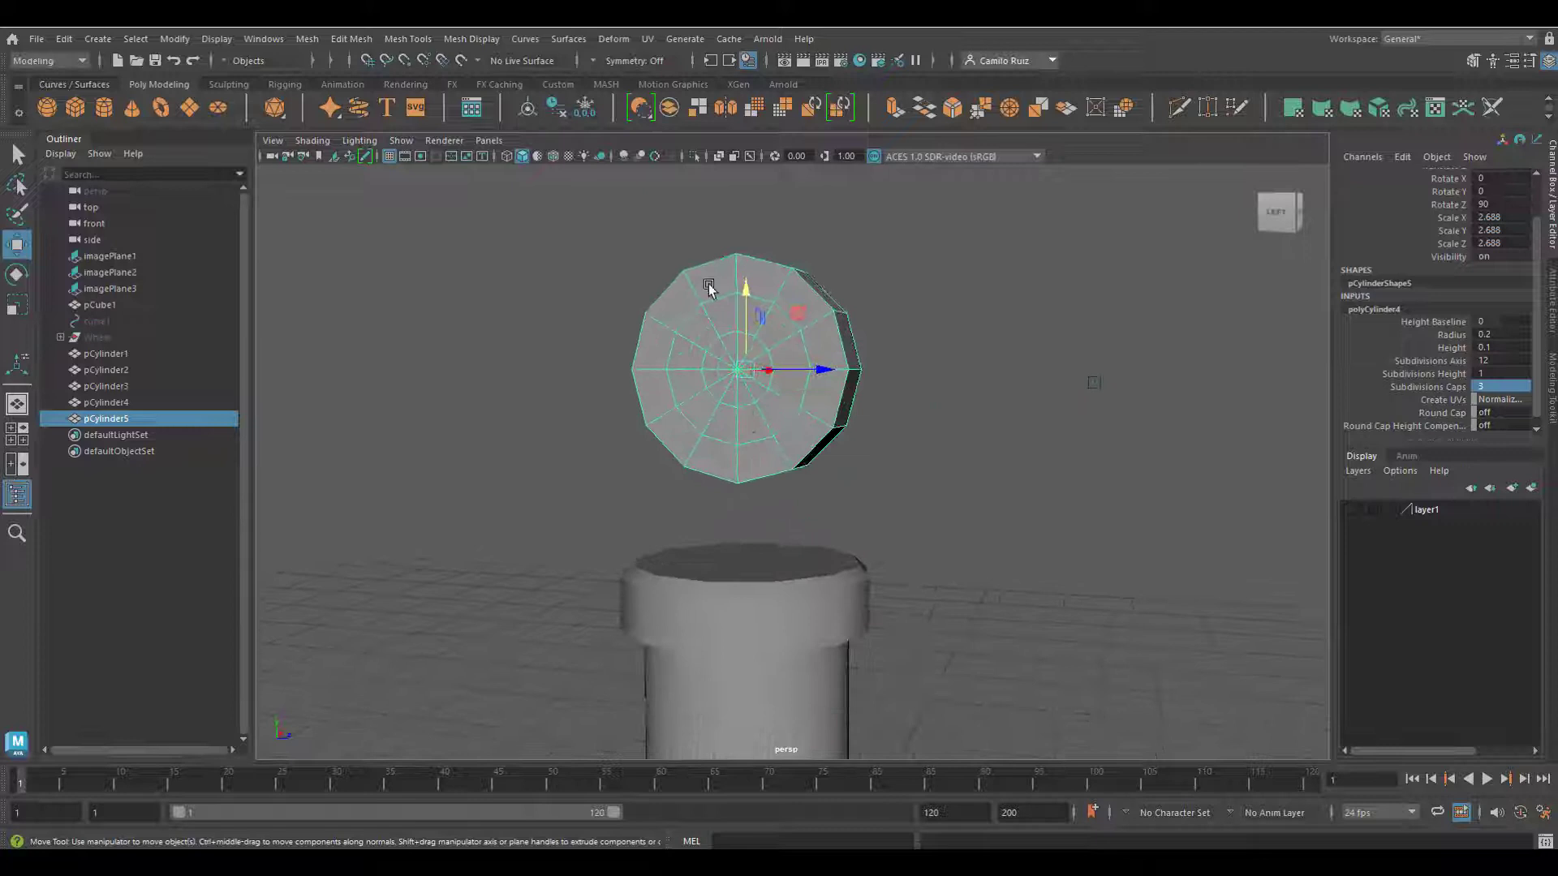
key(3)
click(884, 285)
mouse_move(849, 334)
alt+mouse_down()
mouse_move(671, 351)
mouse_move(811, 338)
mouse_move(907, 364)
mouse_move(829, 348)
alt+mouse_up()
click(818, 344)
scroll(799, 338, up, 3)
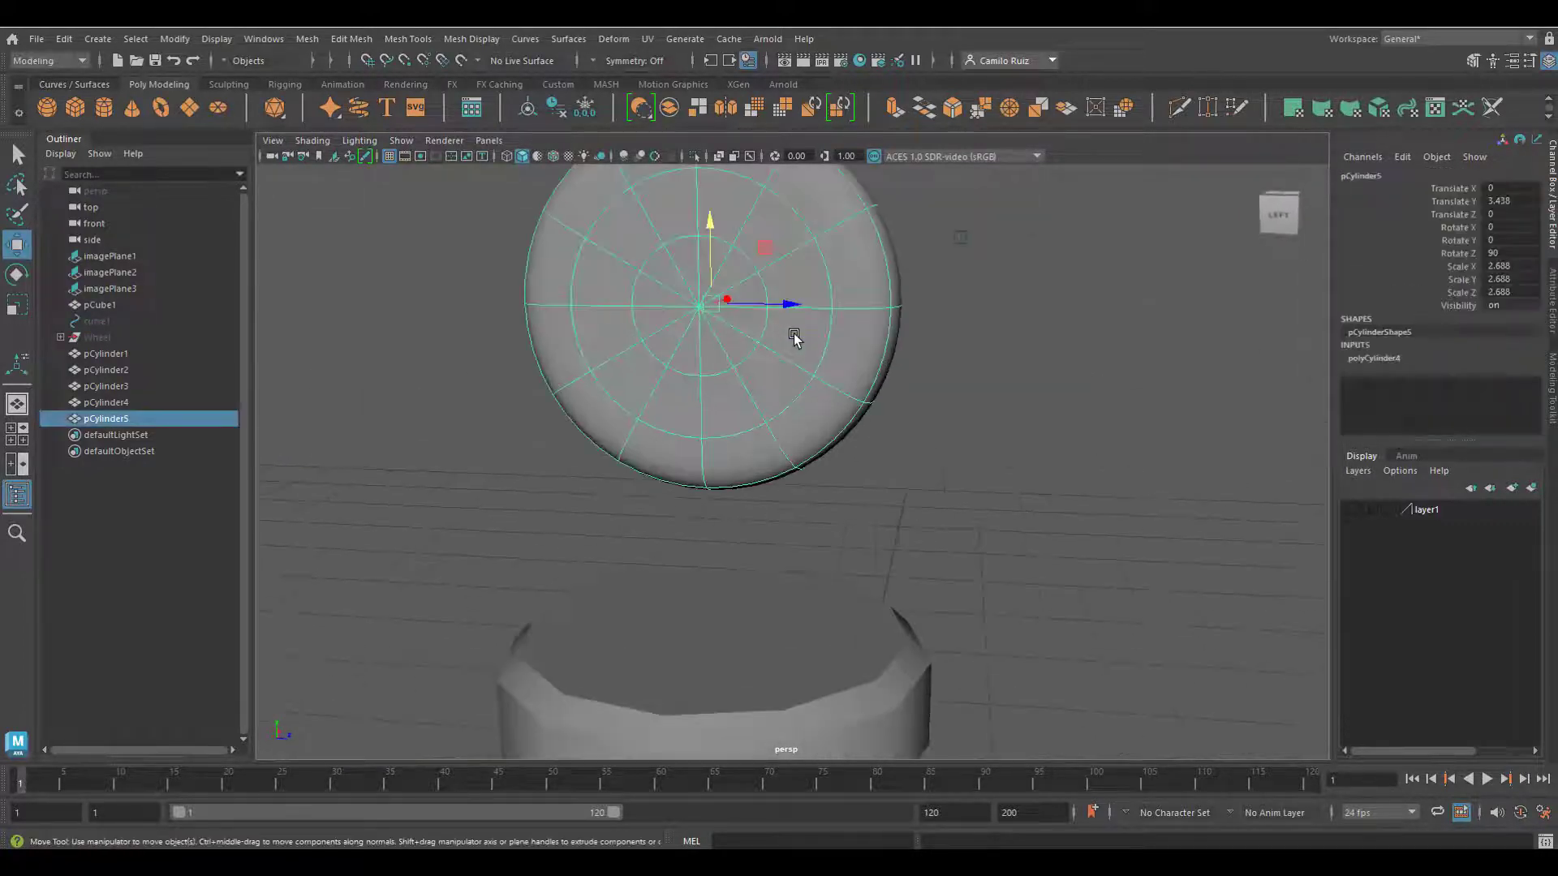
alt+middle_drag(798, 338, 824, 439)
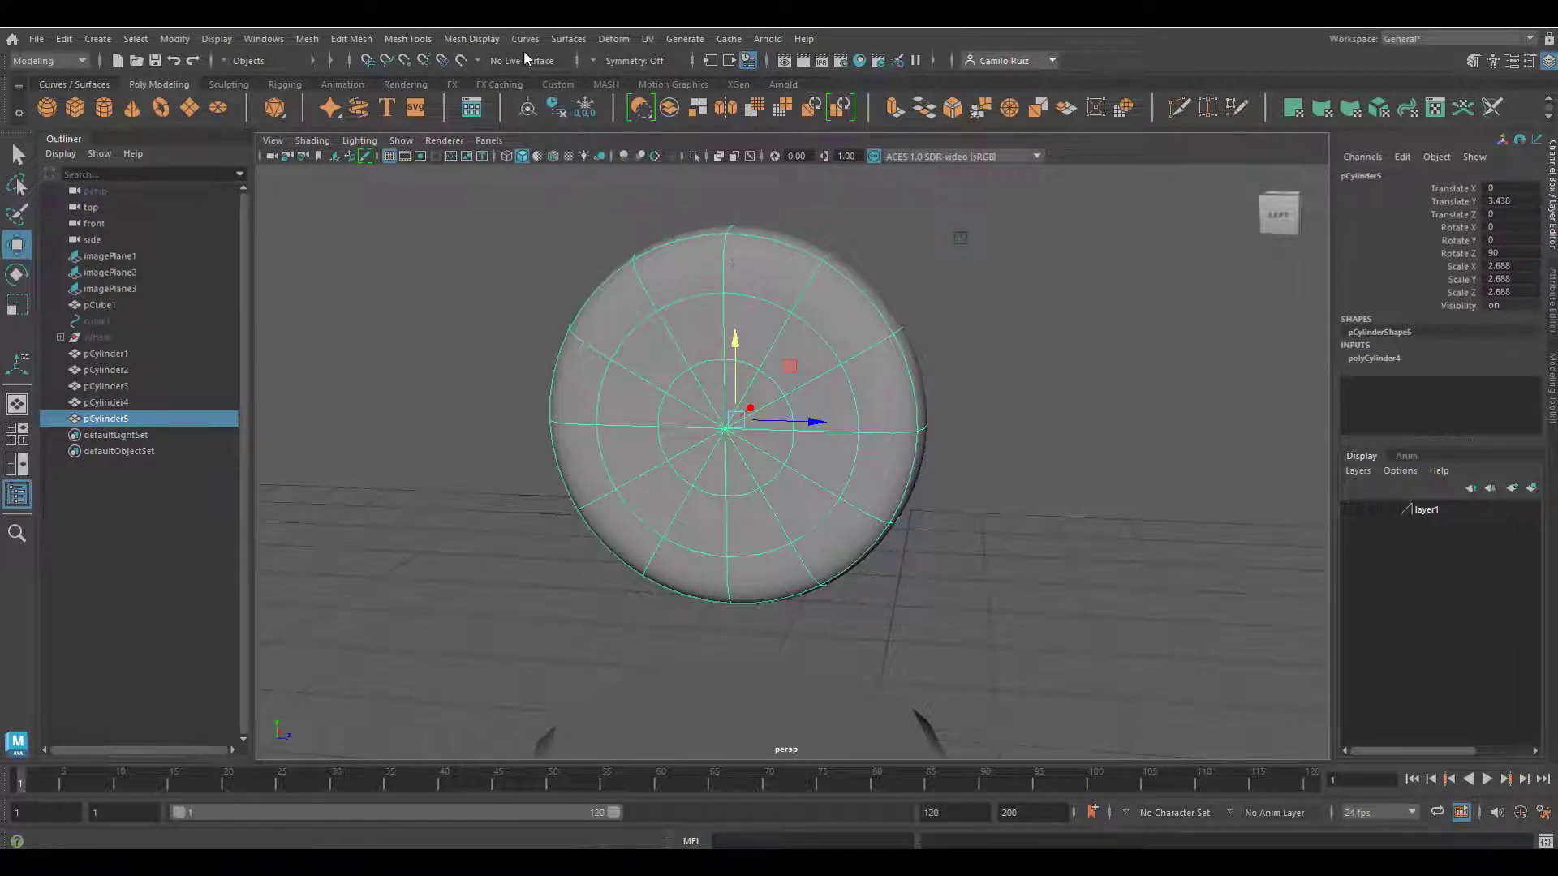
Insert four supporting edge loops close to the sideways disc's outer edges, on its rim and caps.
click(487, 43)
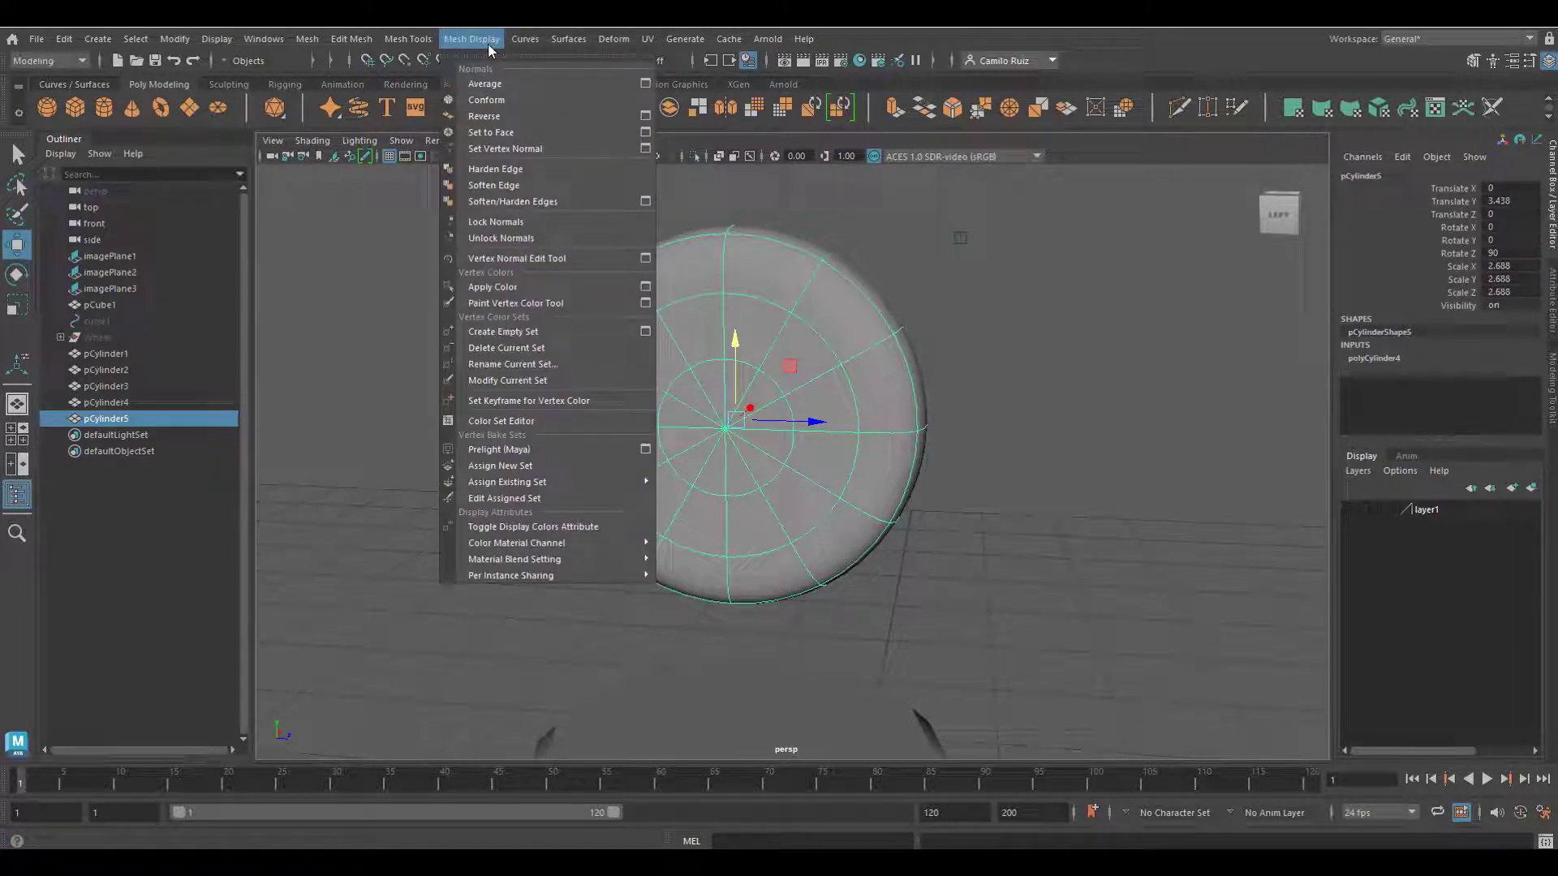
mouse_move(396, 50)
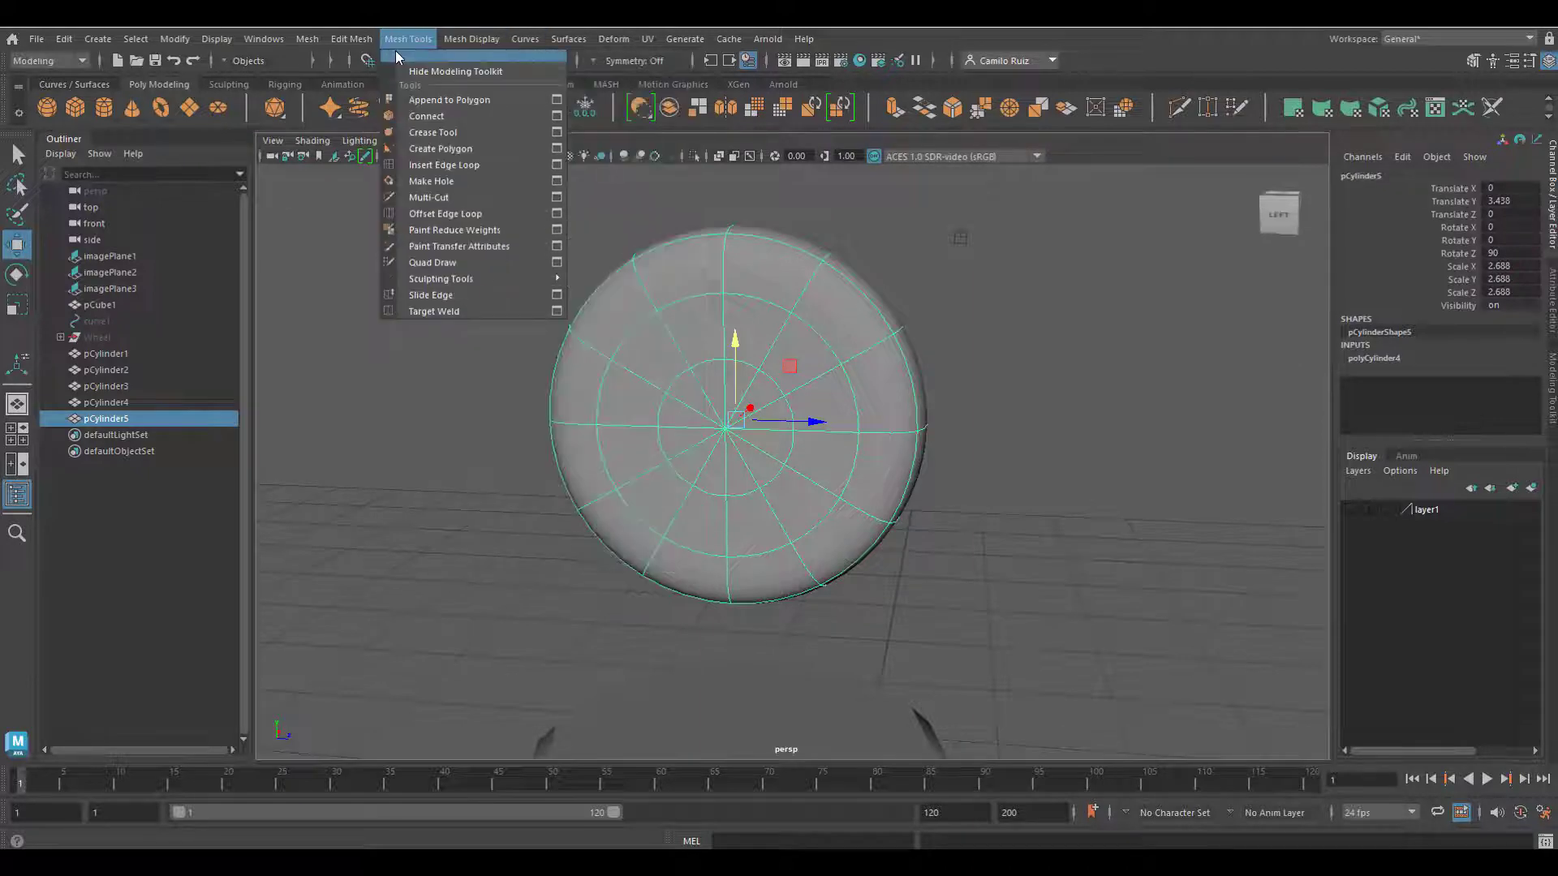
click(467, 166)
click(728, 221)
alt+drag(728, 227, 714, 311)
click(767, 262)
click(715, 311)
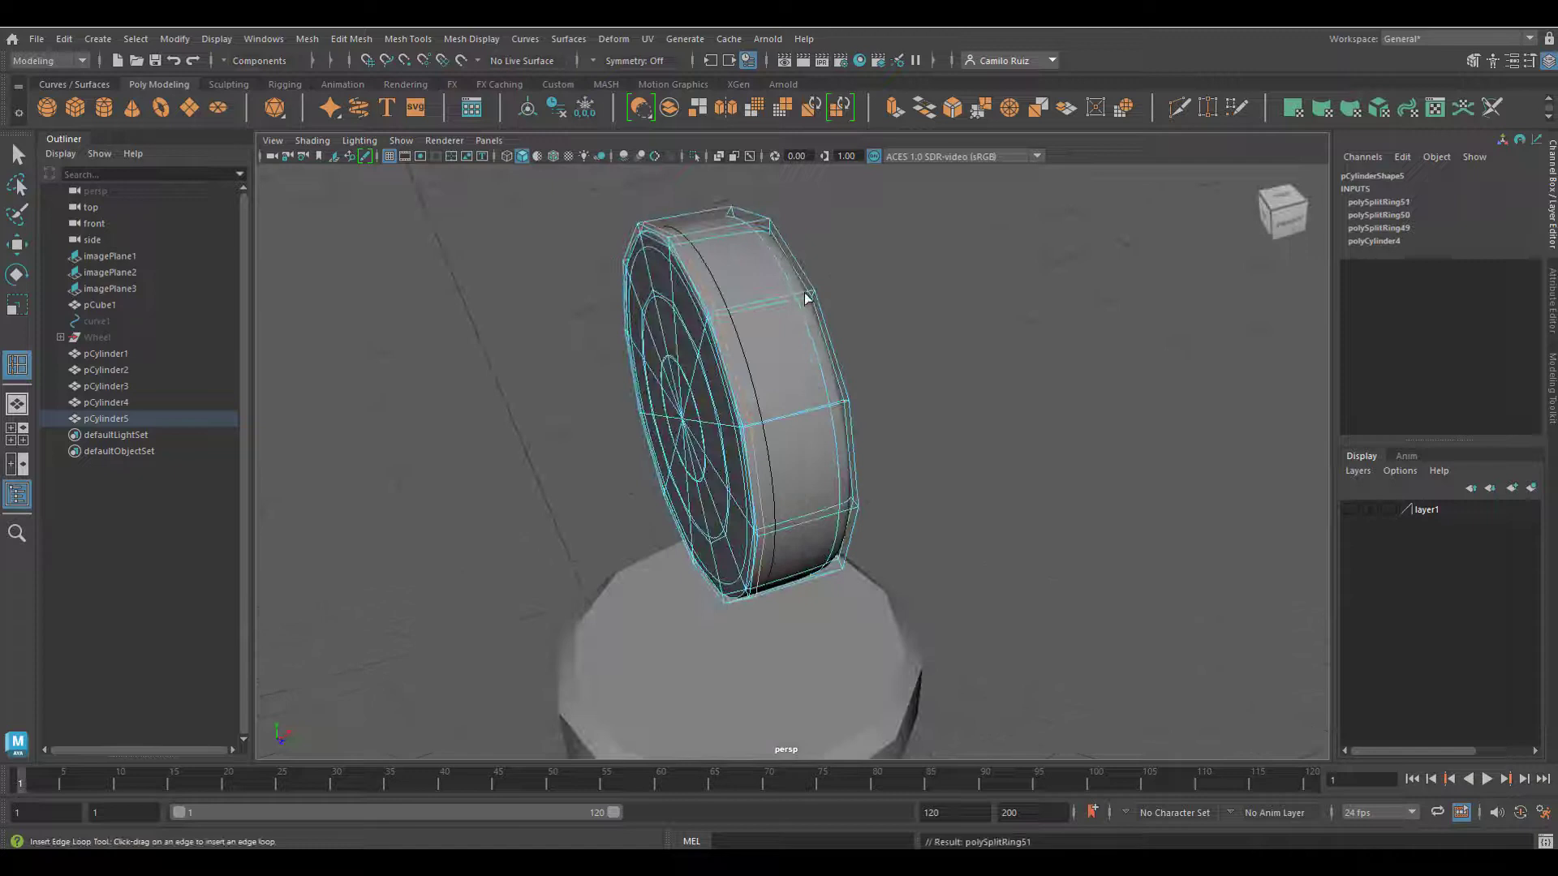
click(807, 298)
alt+drag(807, 298, 889, 311)
Turn off the smooth preview, select the central triangular faces of the disc's cap and scale them up to just inside the next edge ring.
key(q)
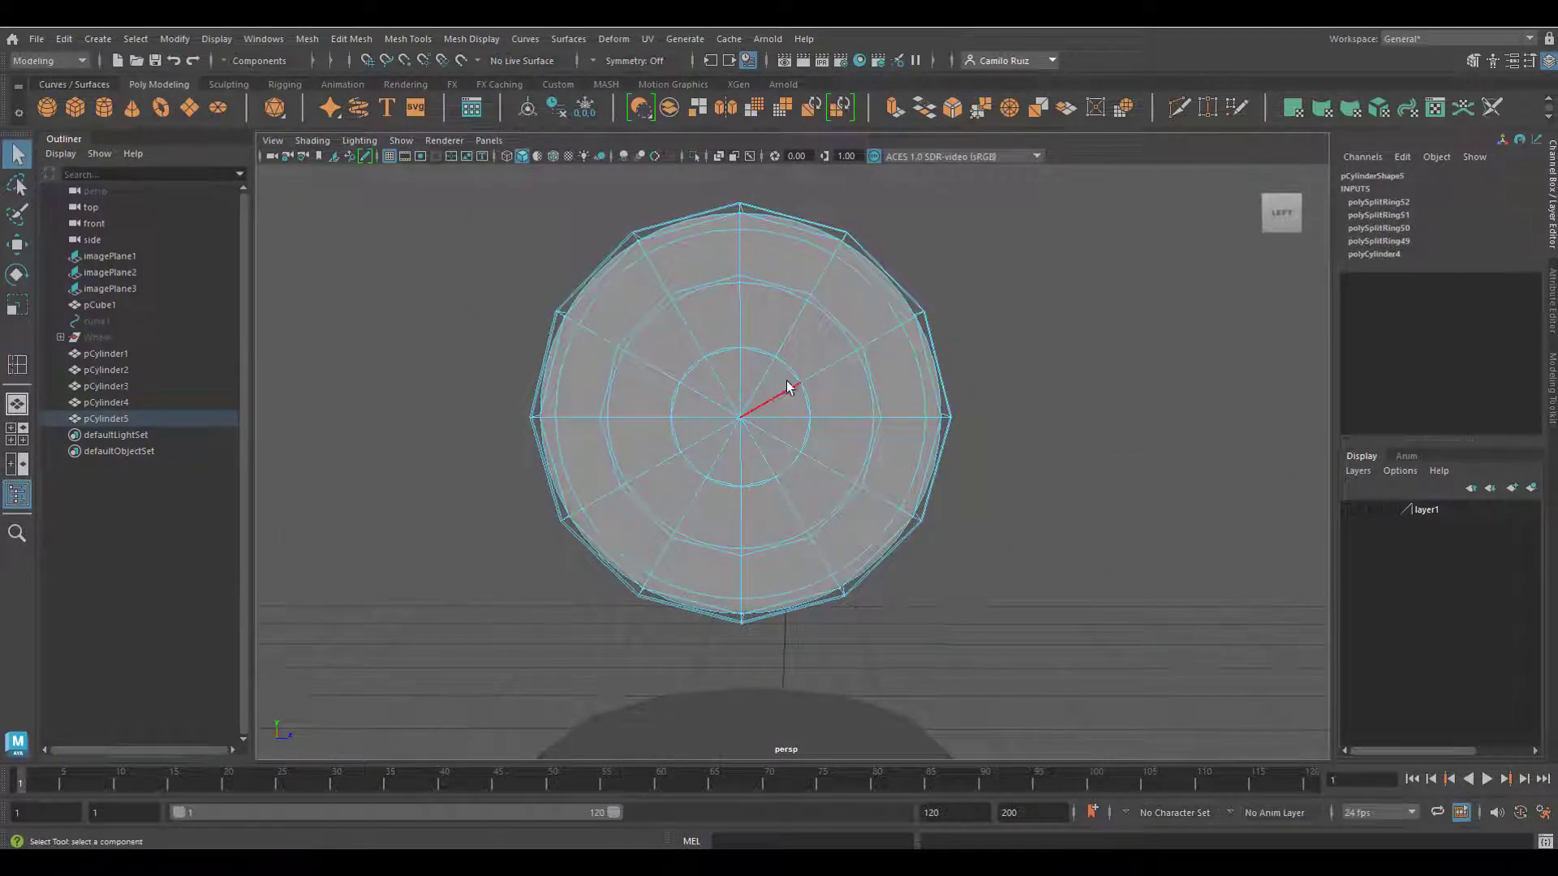
key(1)
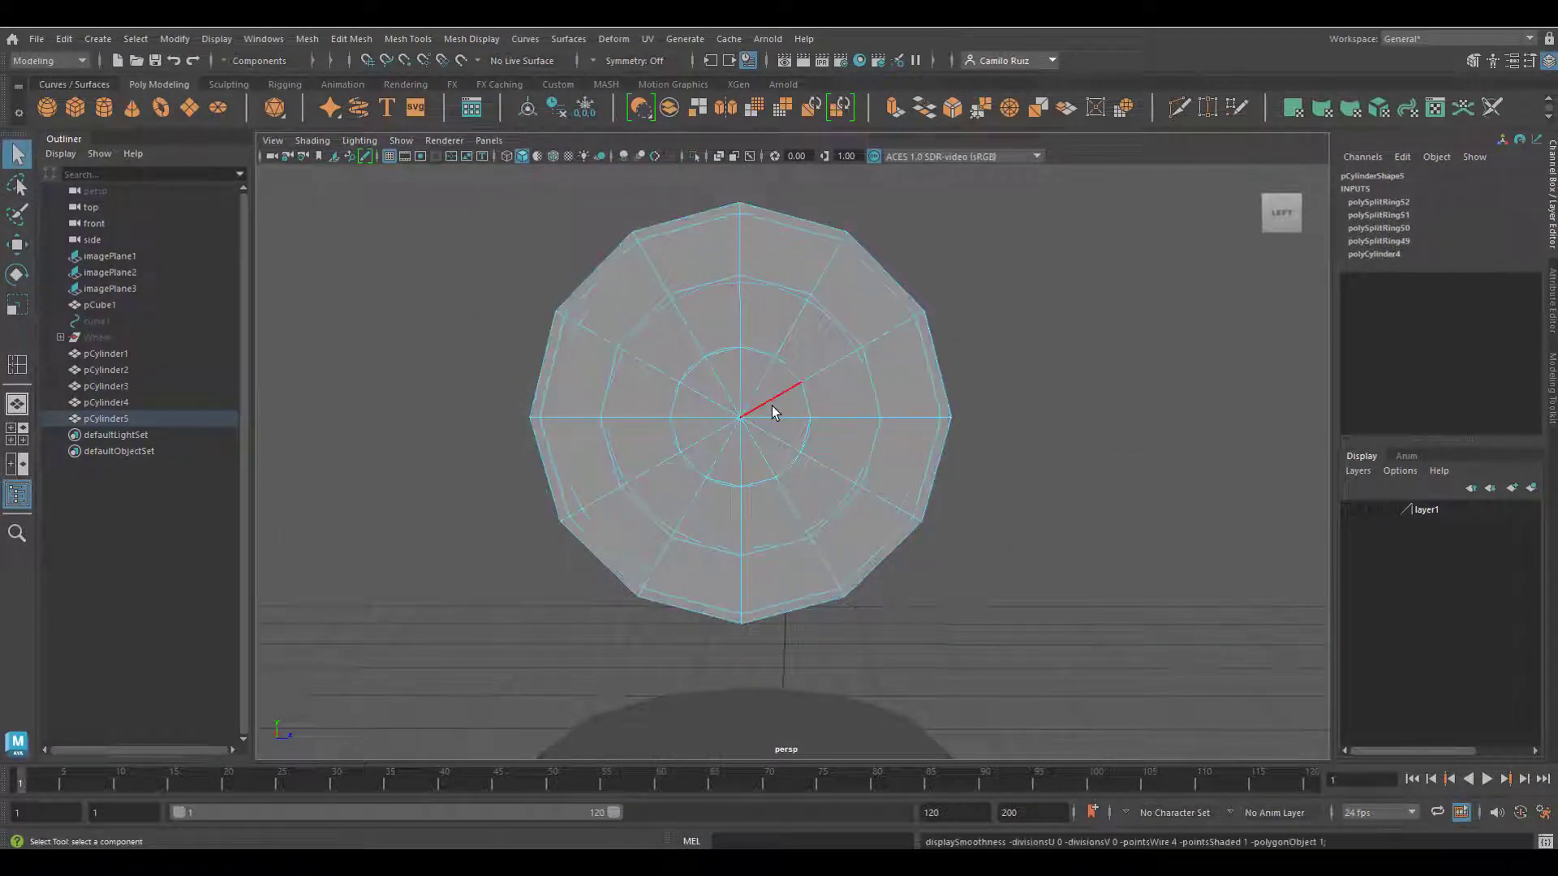
alt+drag(772, 406, 746, 387)
right_drag(746, 387, 755, 431)
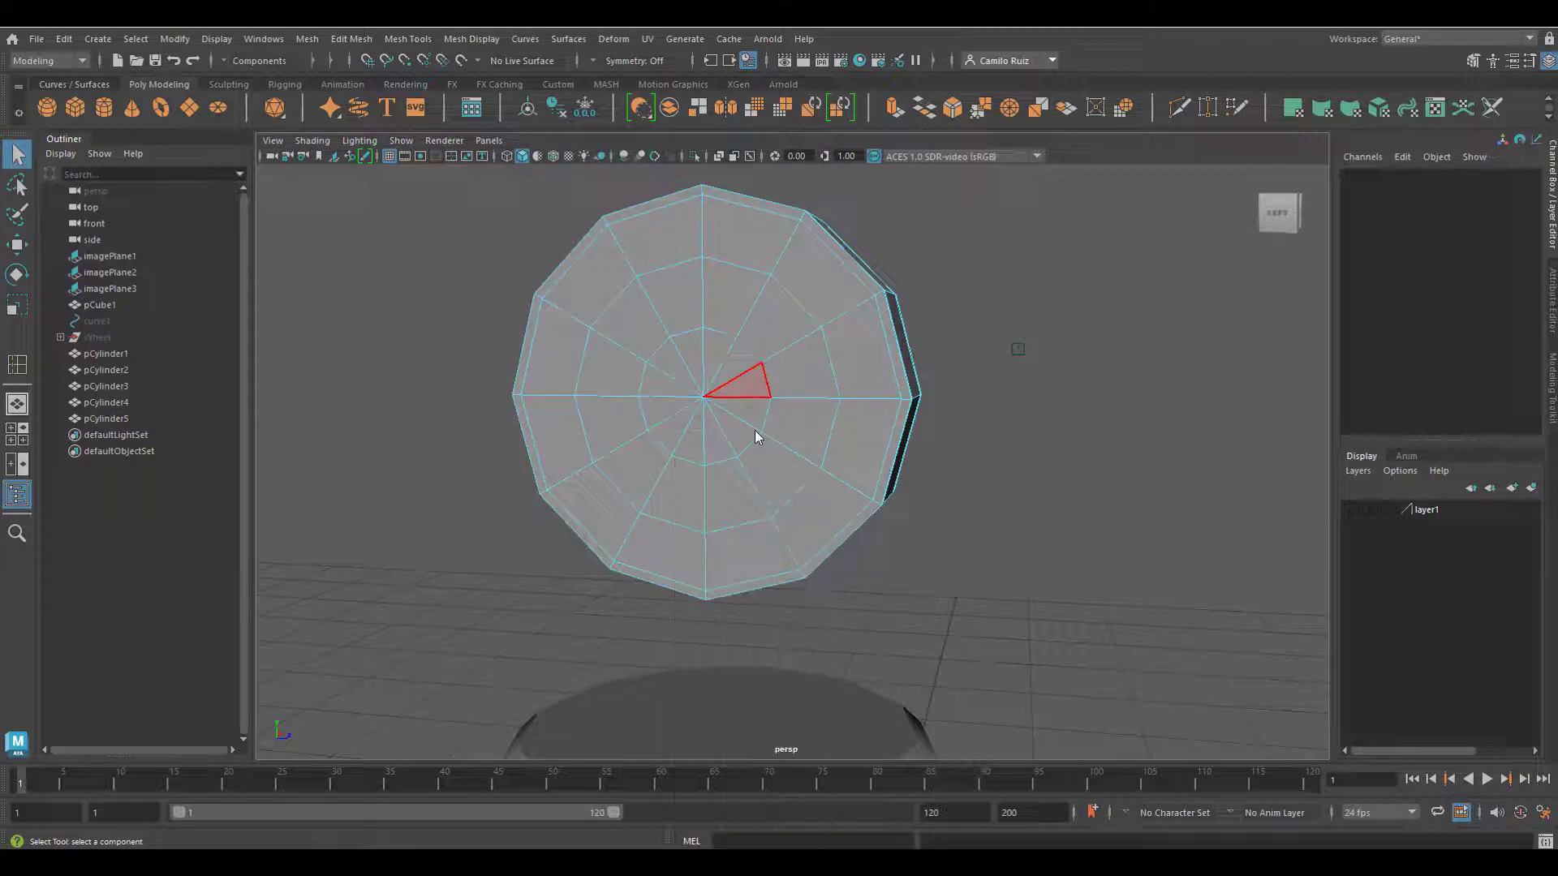
click(754, 414)
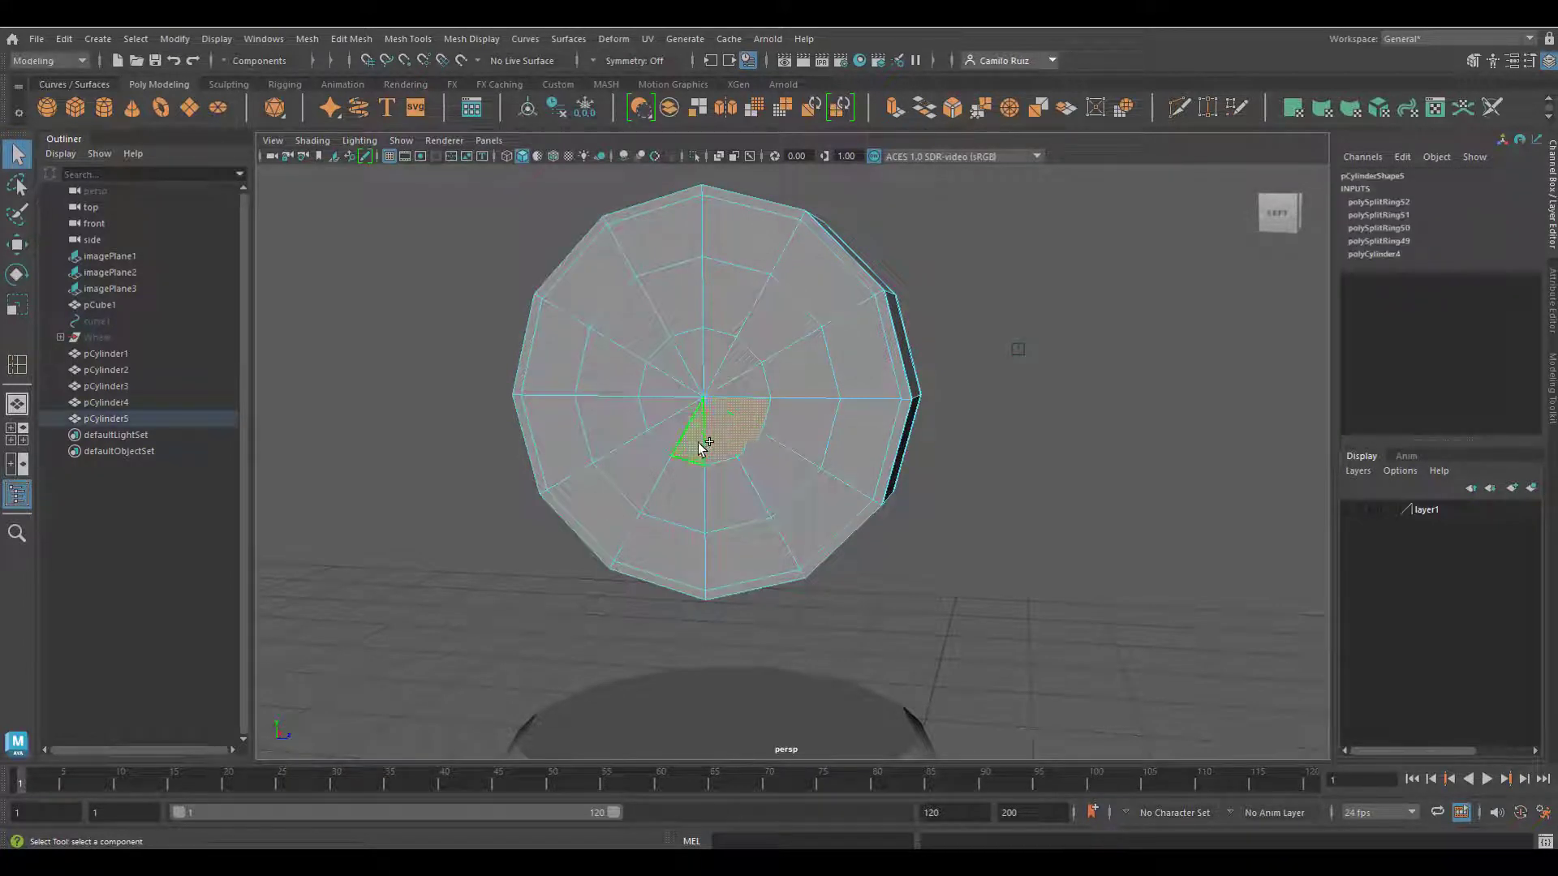
mouse_move(758, 389)
alt+mouse_down()
mouse_move(576, 397)
mouse_move(701, 404)
mouse_move(852, 462)
mouse_move(864, 394)
mouse_move(748, 348)
mouse_move(787, 368)
mouse_move(759, 406)
mouse_move(785, 431)
alt+mouse_up()
key(4)
key(5)
key(r)
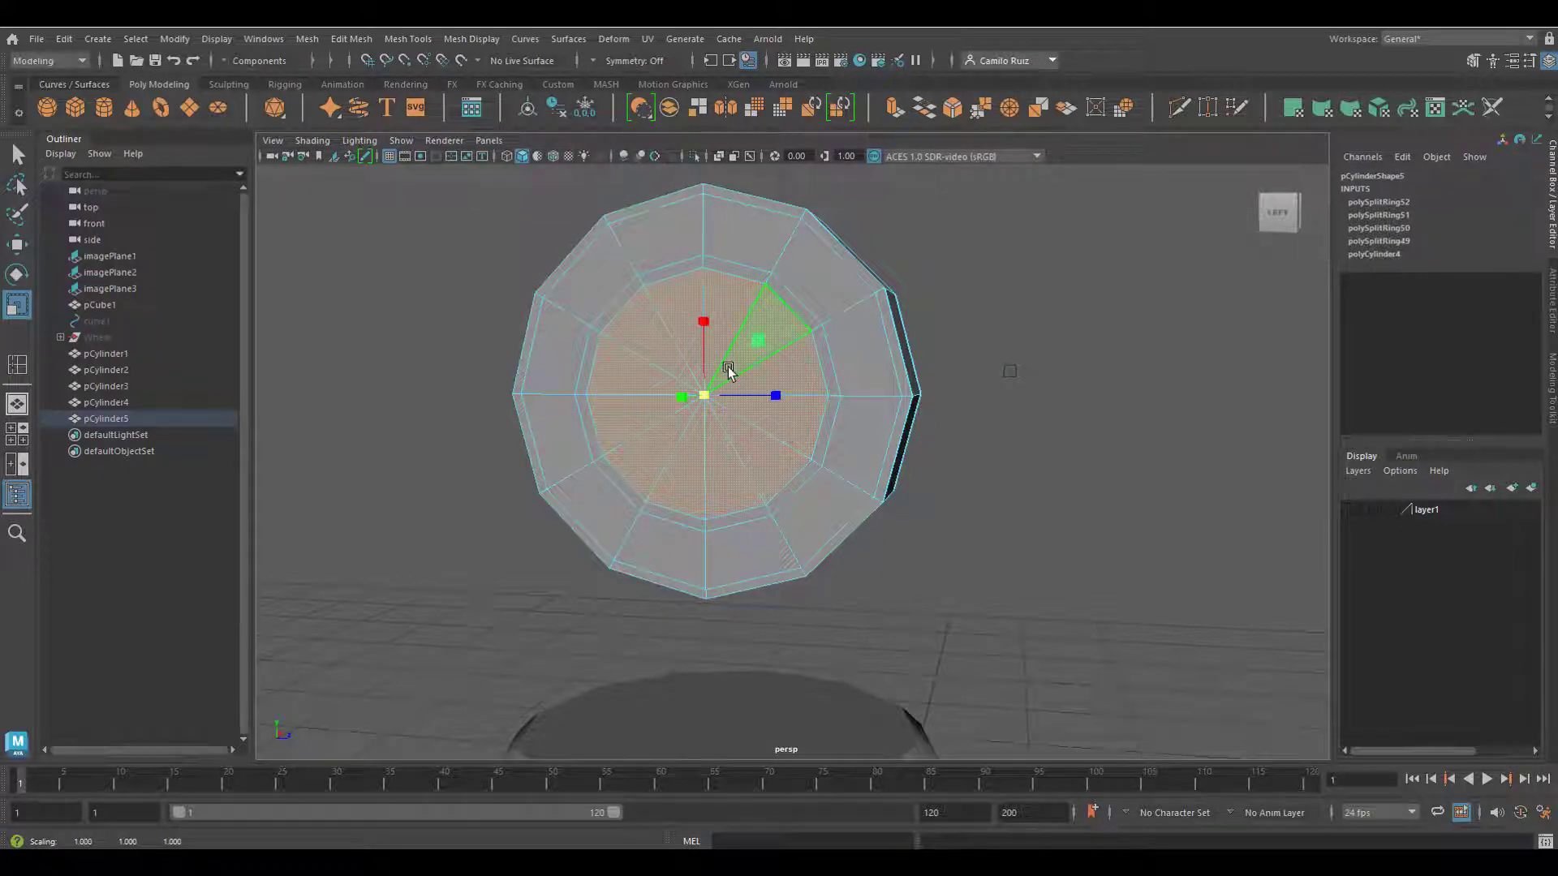
Extrude the central cap faces into the disc twice, a shallow step followed by a deeper one with Translate X 0.091.
alt+drag(728, 371, 530, 360)
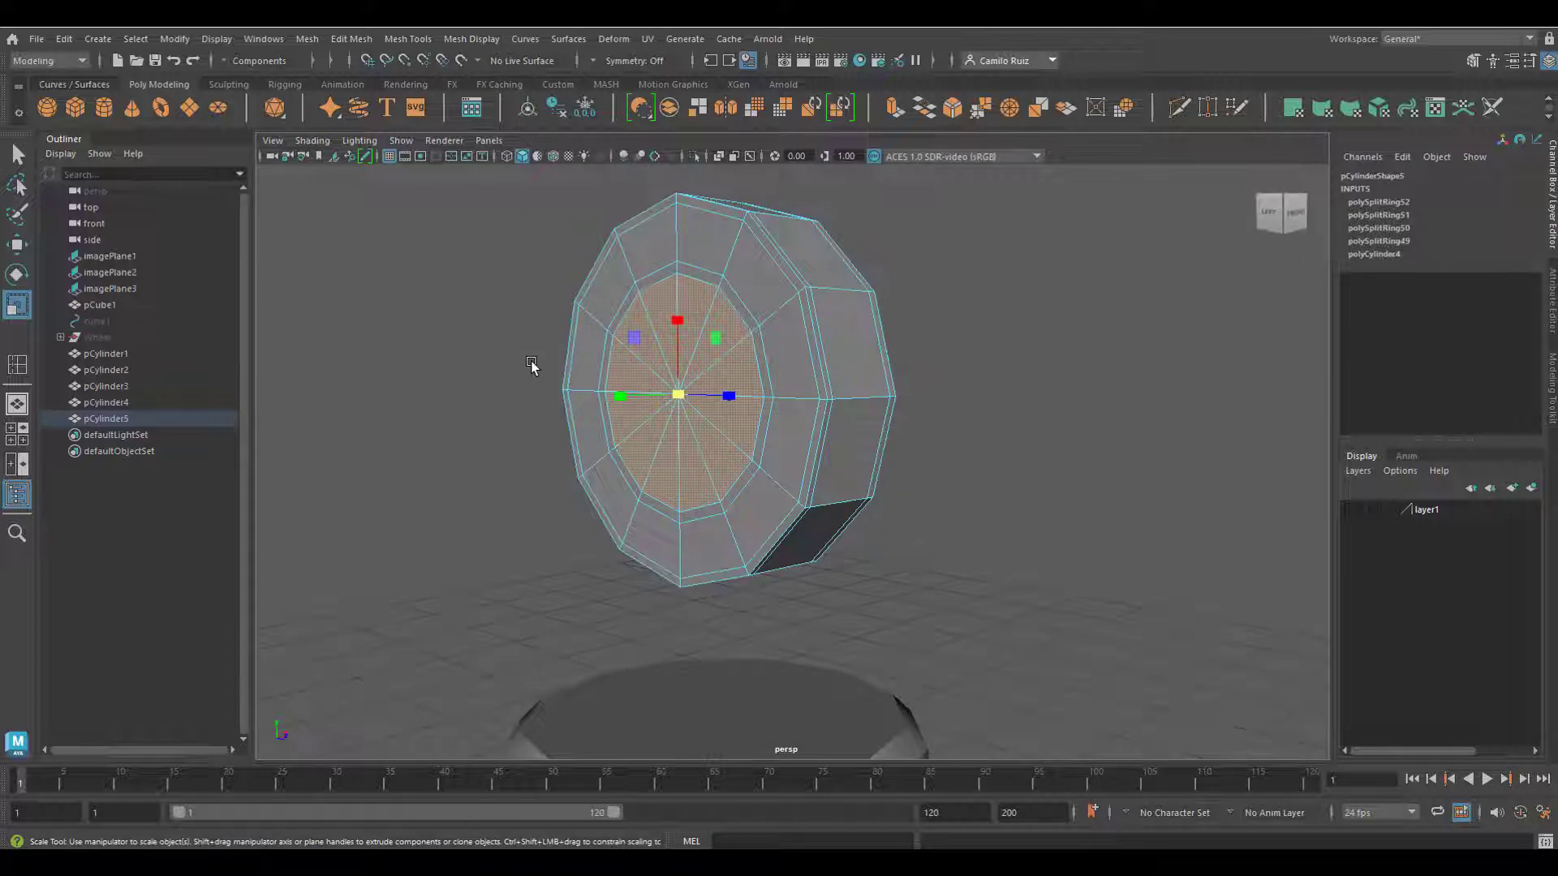
key(ctrl+e)
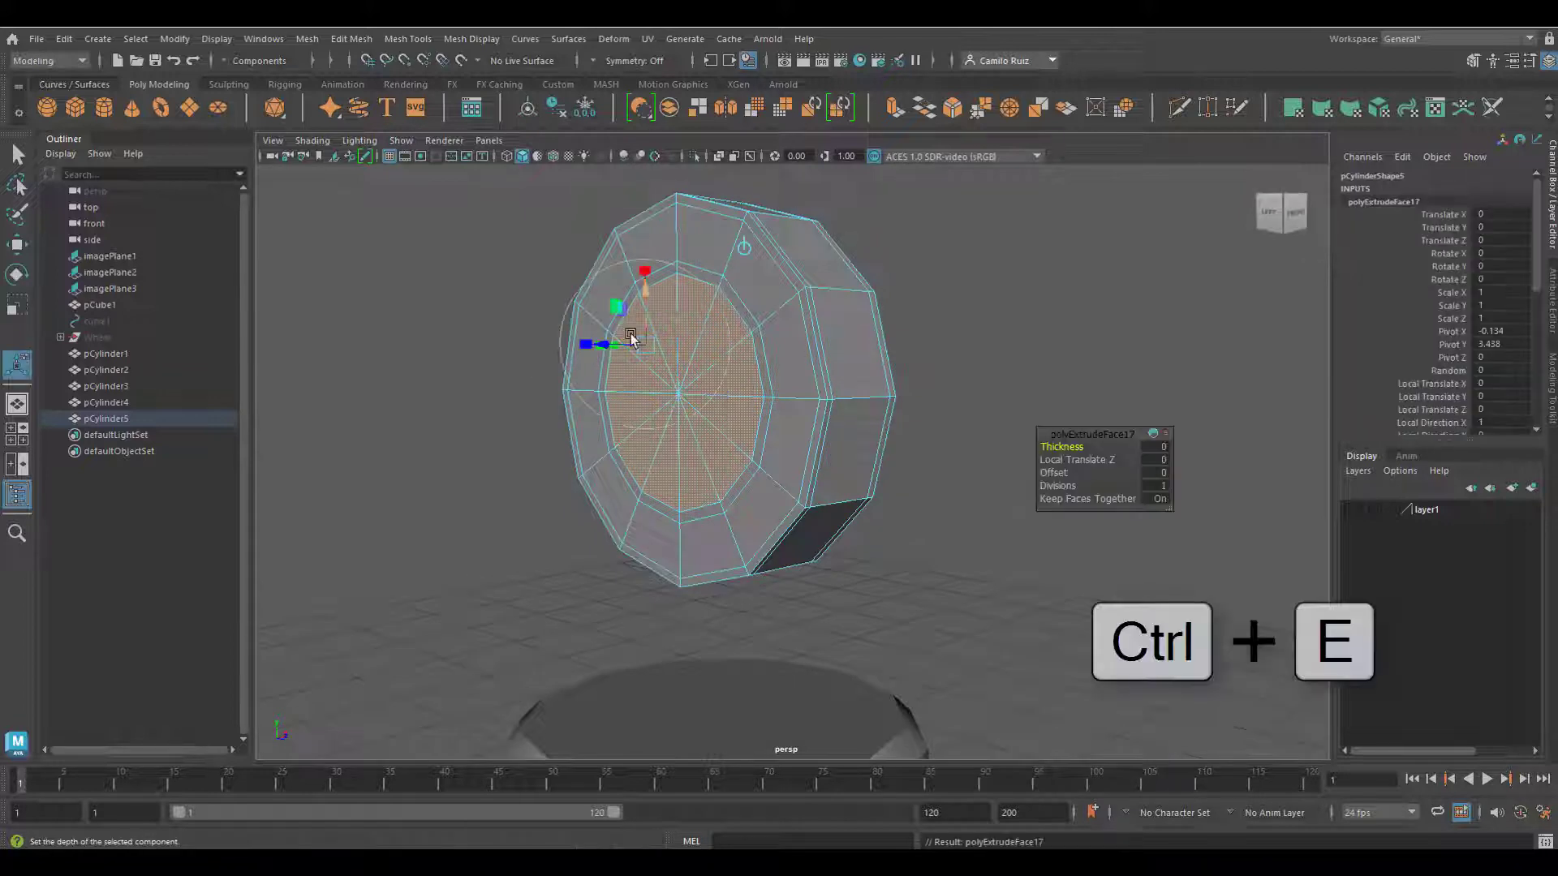
alt+drag(753, 334, 715, 410)
key(ctrl+e)
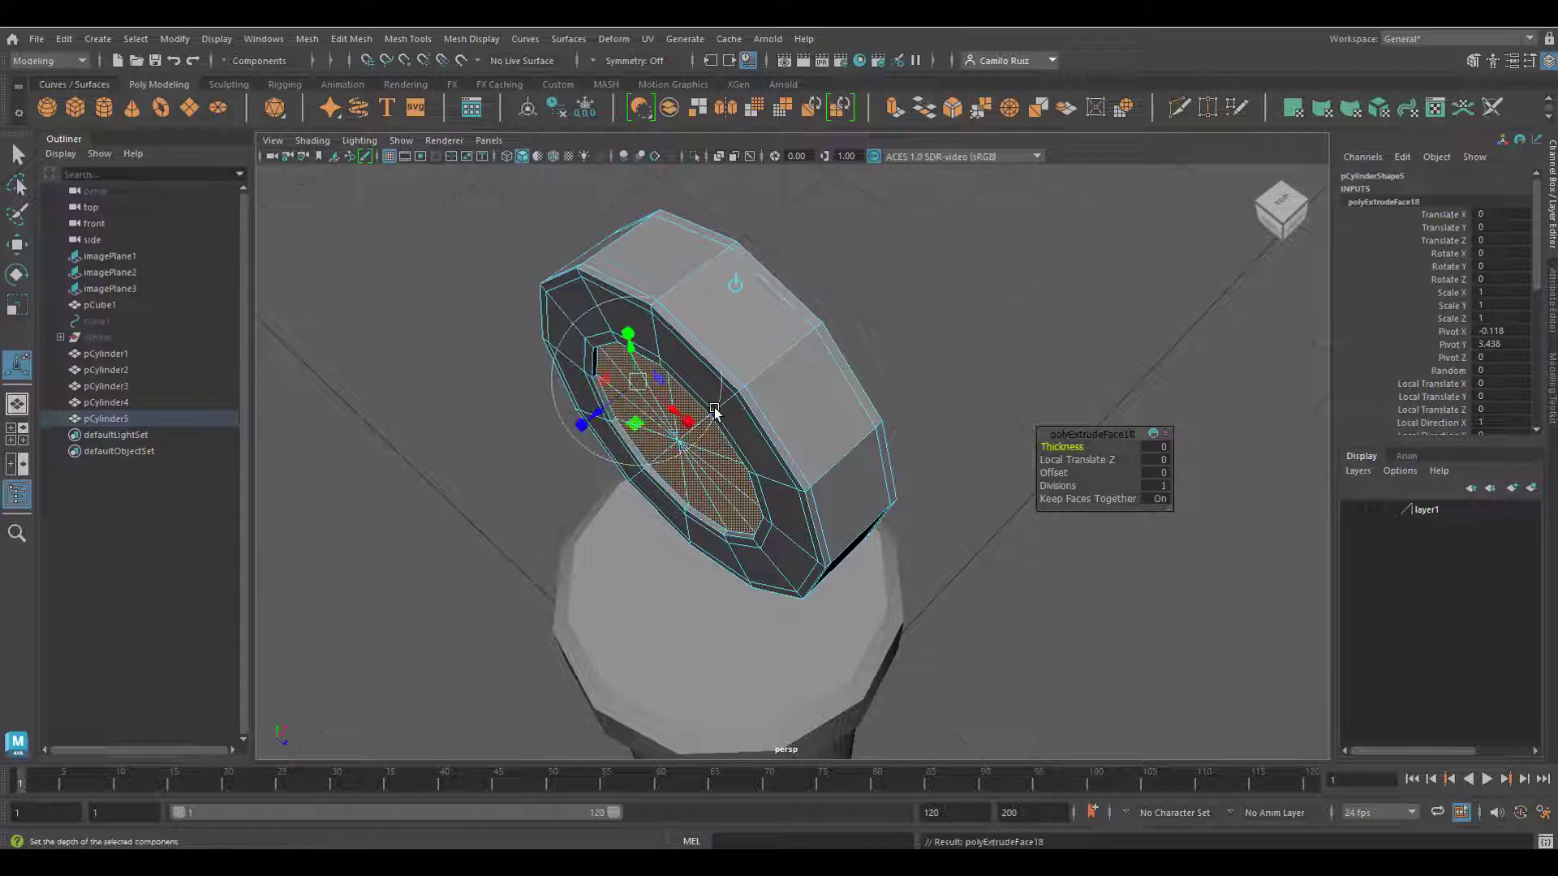
click(736, 288)
drag(717, 411, 735, 397)
alt+drag(700, 418, 791, 360)
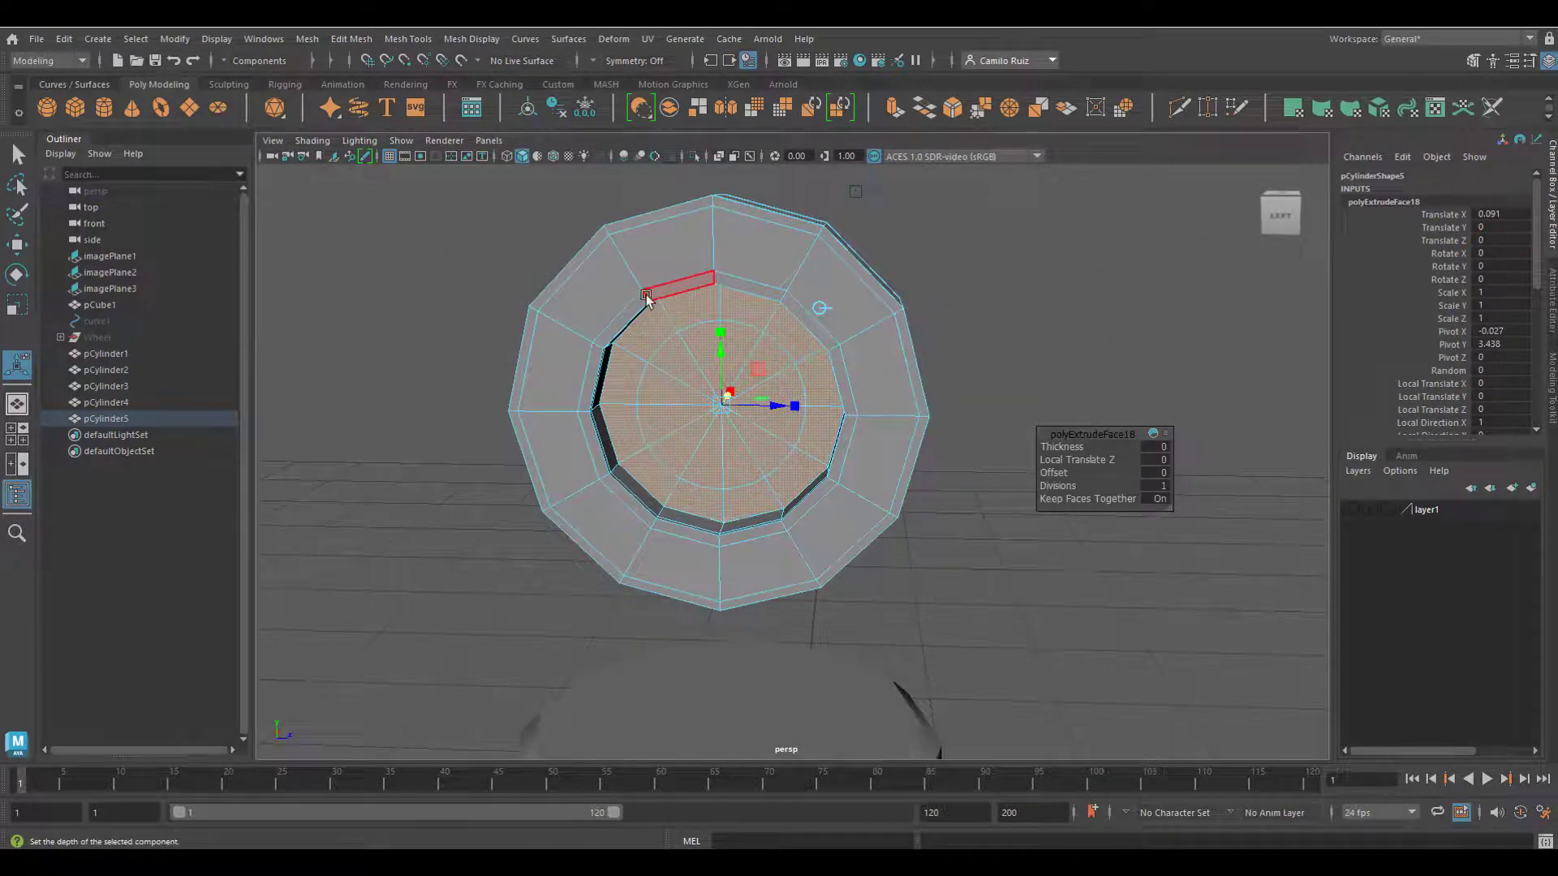
Select the narrow face ring around the recess and extrude it outward twice into a raised lip, the second time with Translate X -0.017.
double_click(619, 330)
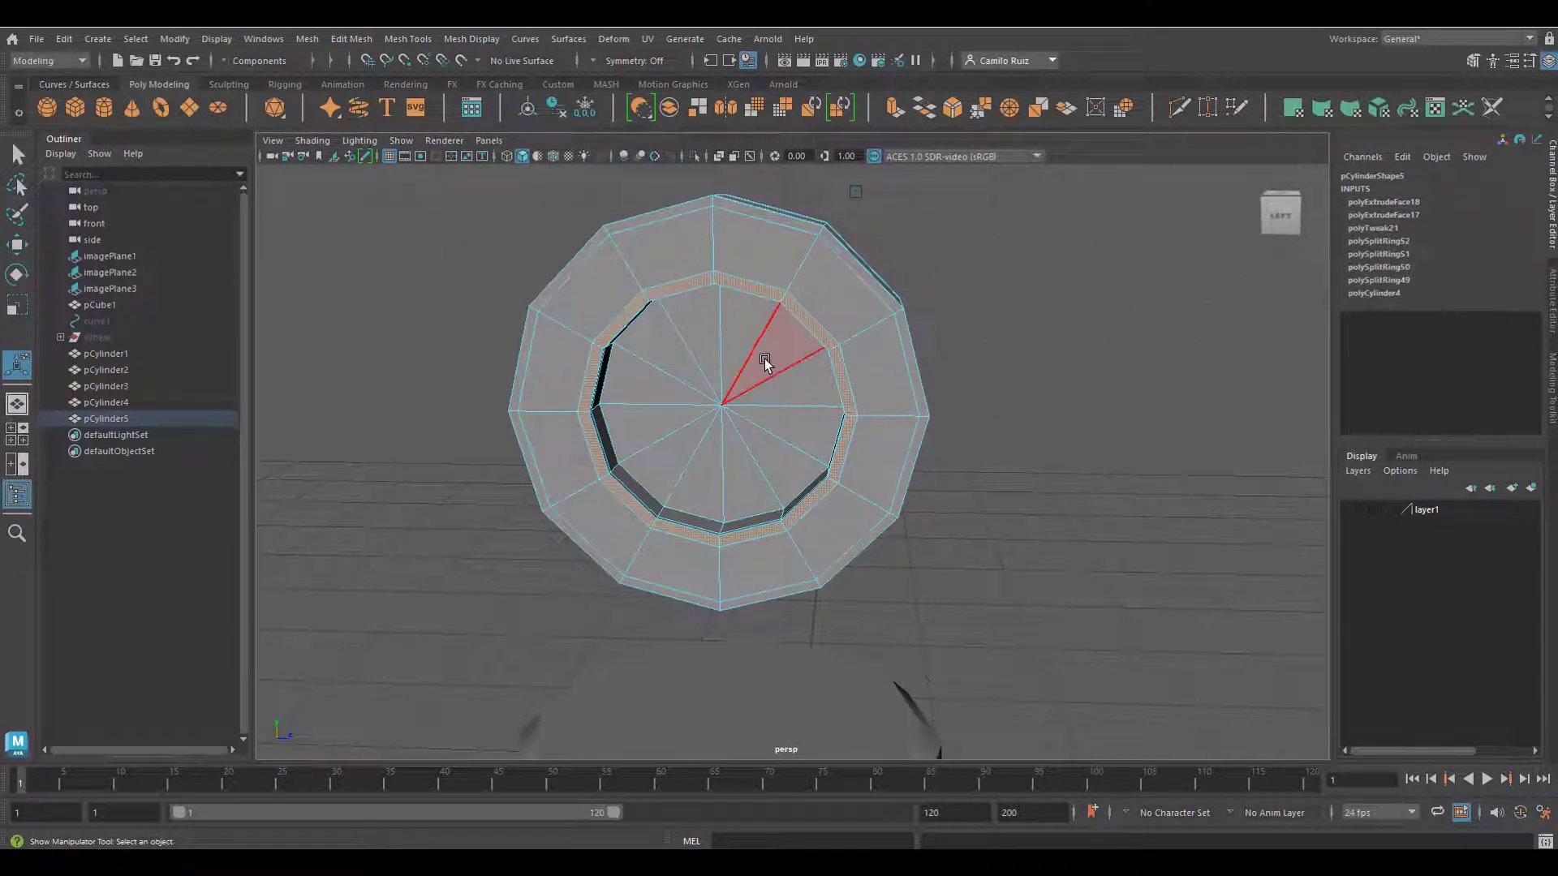
alt+drag(771, 329, 704, 401)
key(ctrl+e)
click(707, 216)
key(ctrl+e)
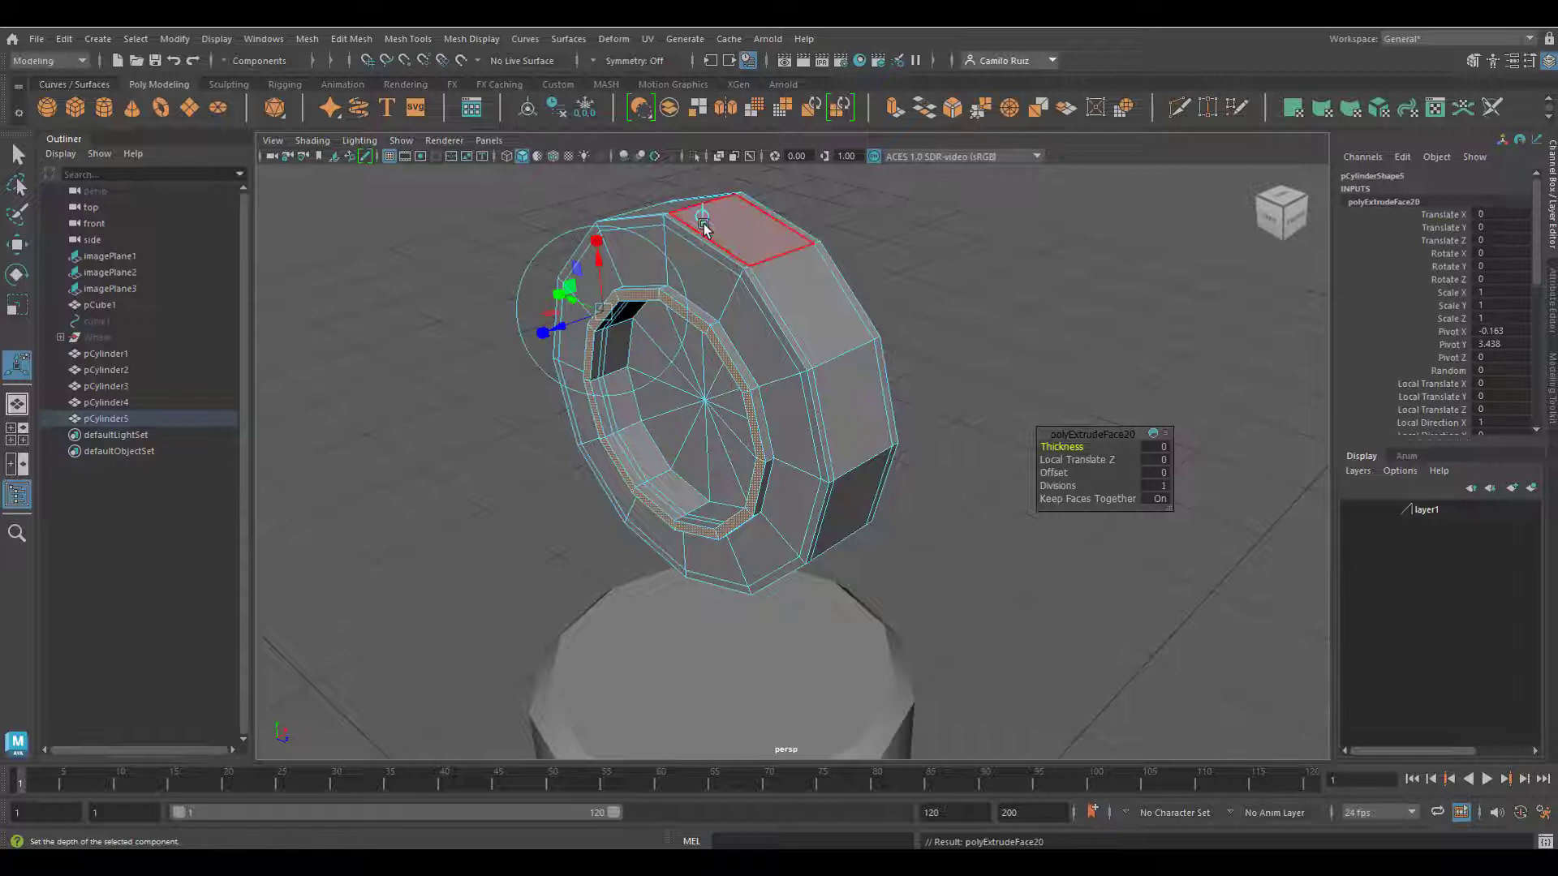
click(705, 216)
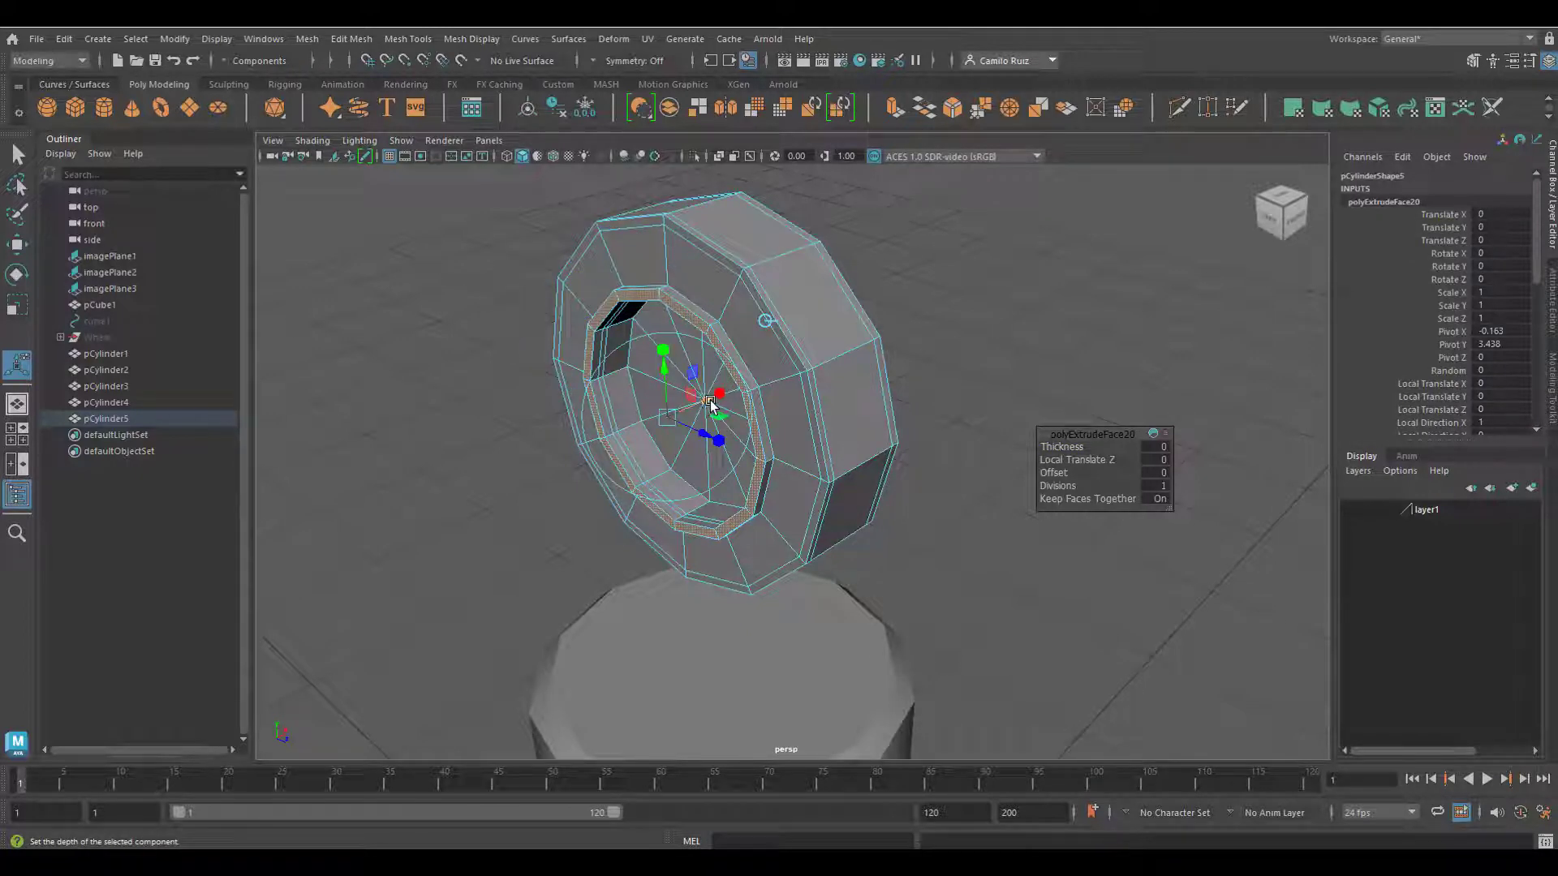
drag(710, 401, 697, 404)
alt+drag(661, 427, 771, 392)
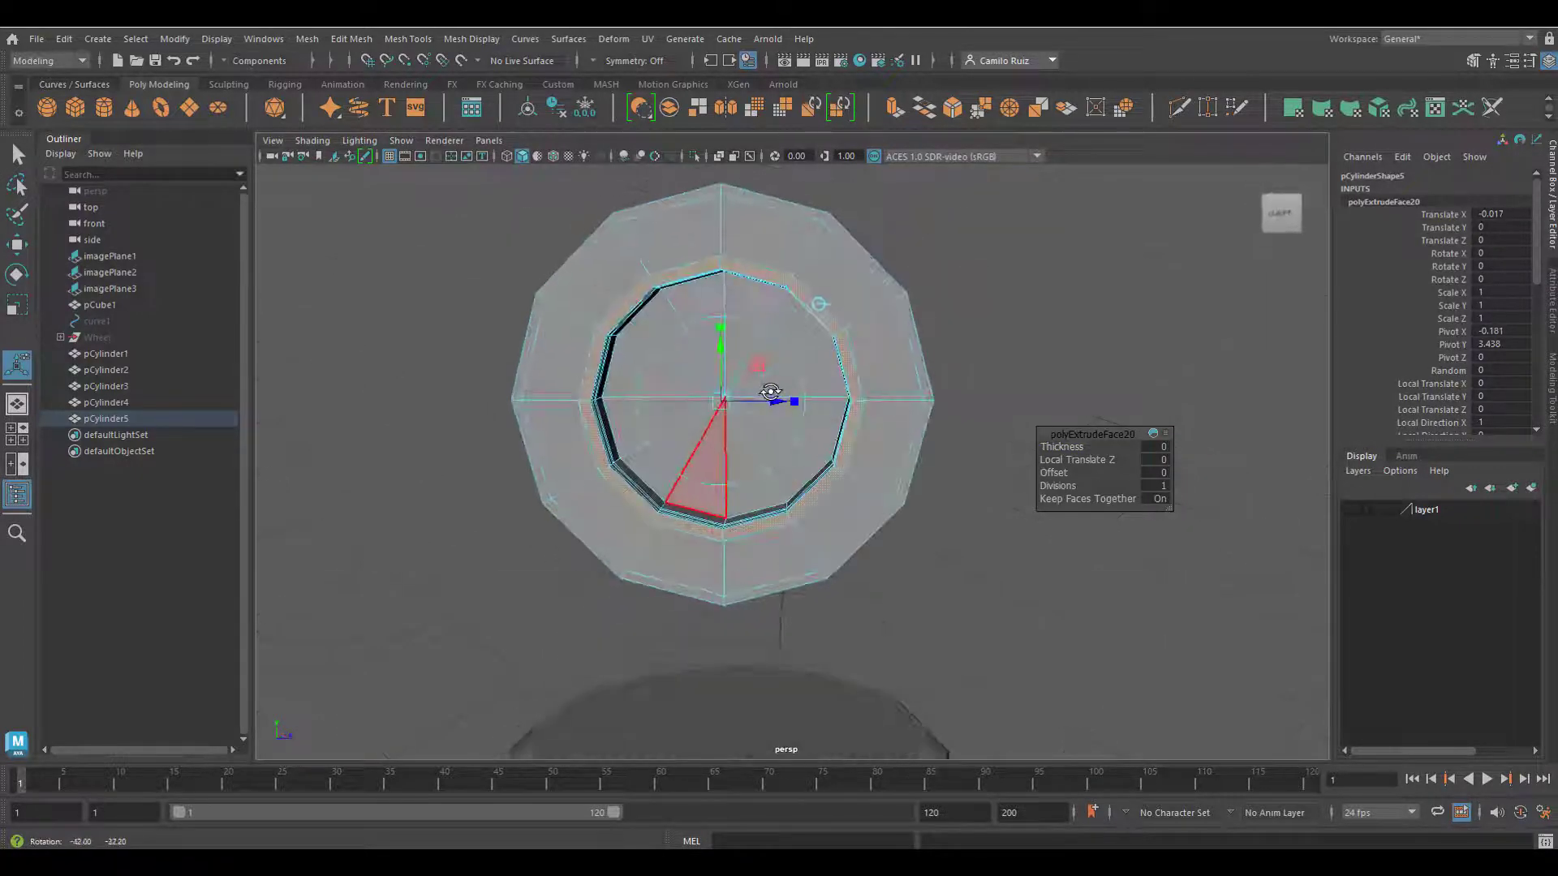
Return to object mode and preview the recessed disc with mesh smoothing to check its lip and edges.
right_drag(808, 272, 865, 233)
click(937, 268)
click(869, 310)
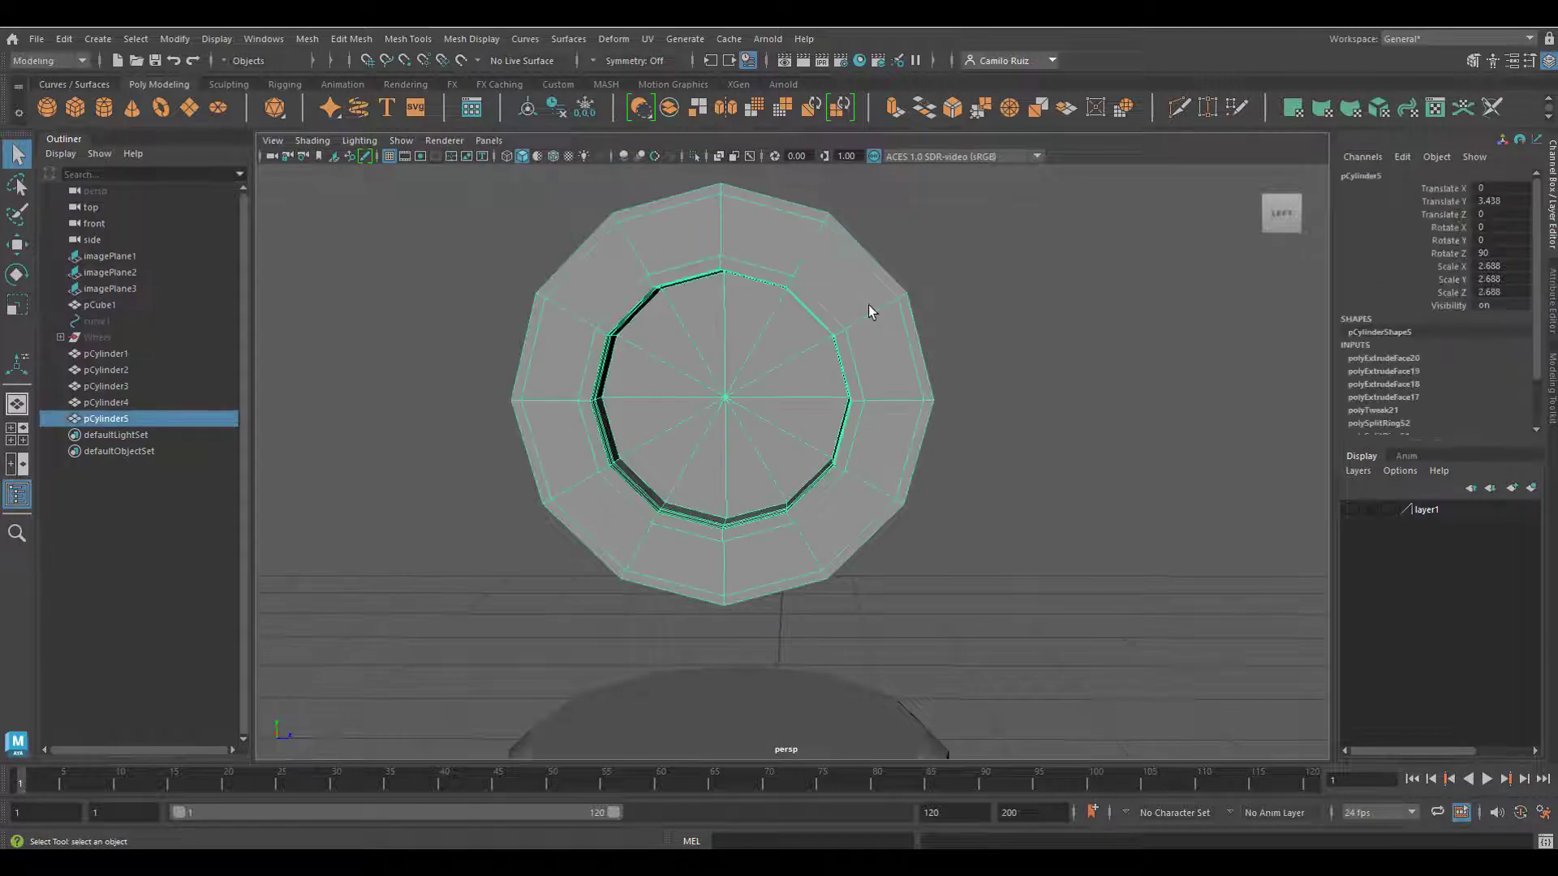
key(3)
click(956, 304)
alt+drag(956, 304, 919, 327)
Extrude the disc's lower rim faces downward twice into a leg reaching the upper cap, the second time with Translate Y -0.429.
right_drag(800, 389, 771, 351)
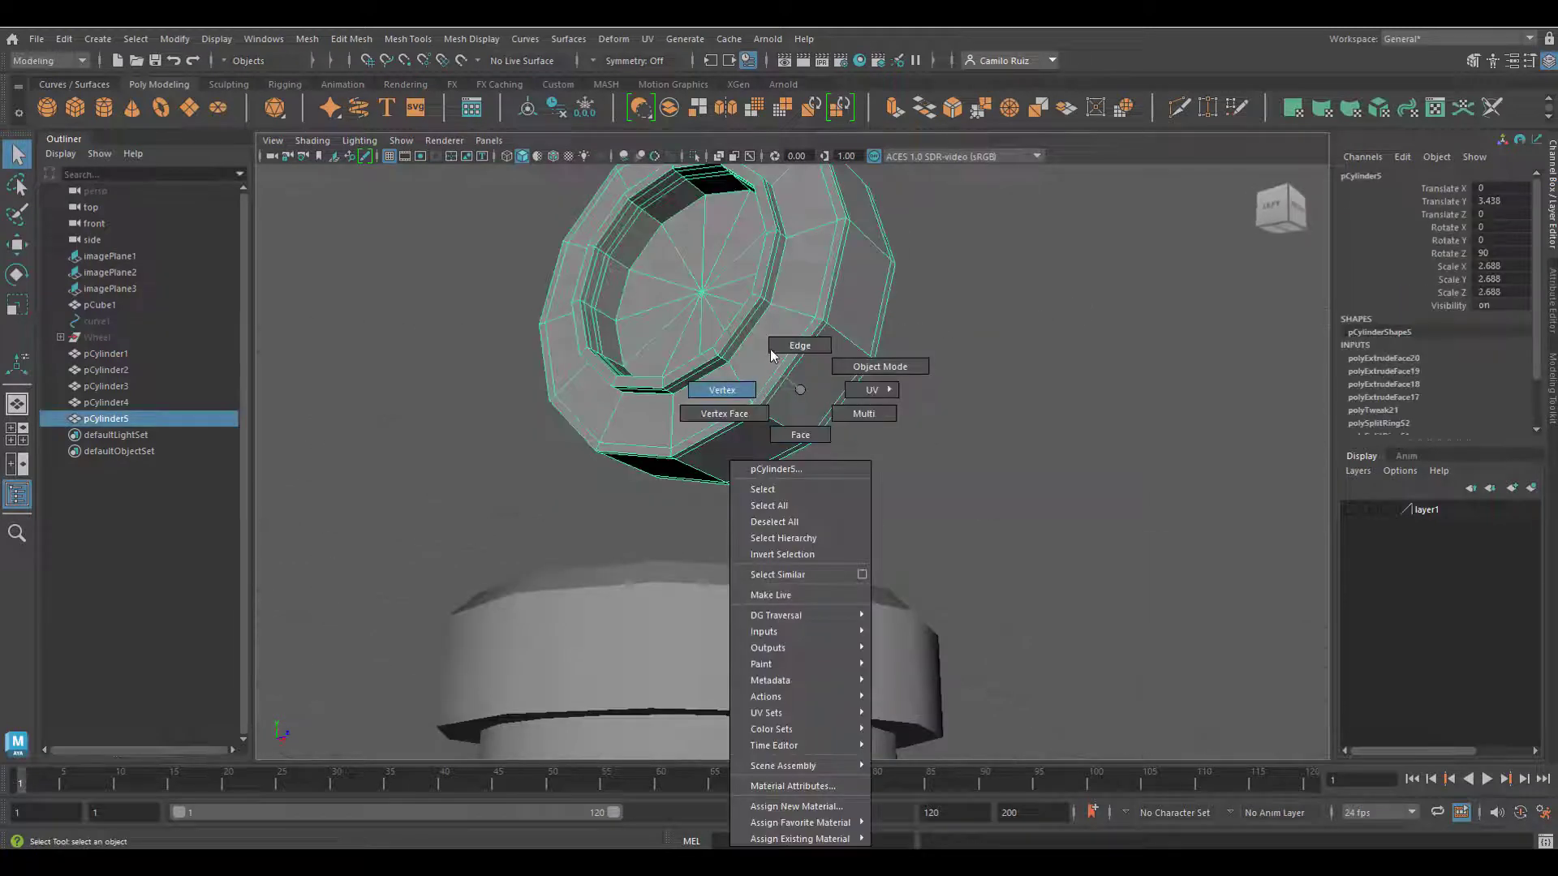
right_drag(806, 347, 800, 434)
click(812, 401)
alt+drag(811, 401, 726, 371)
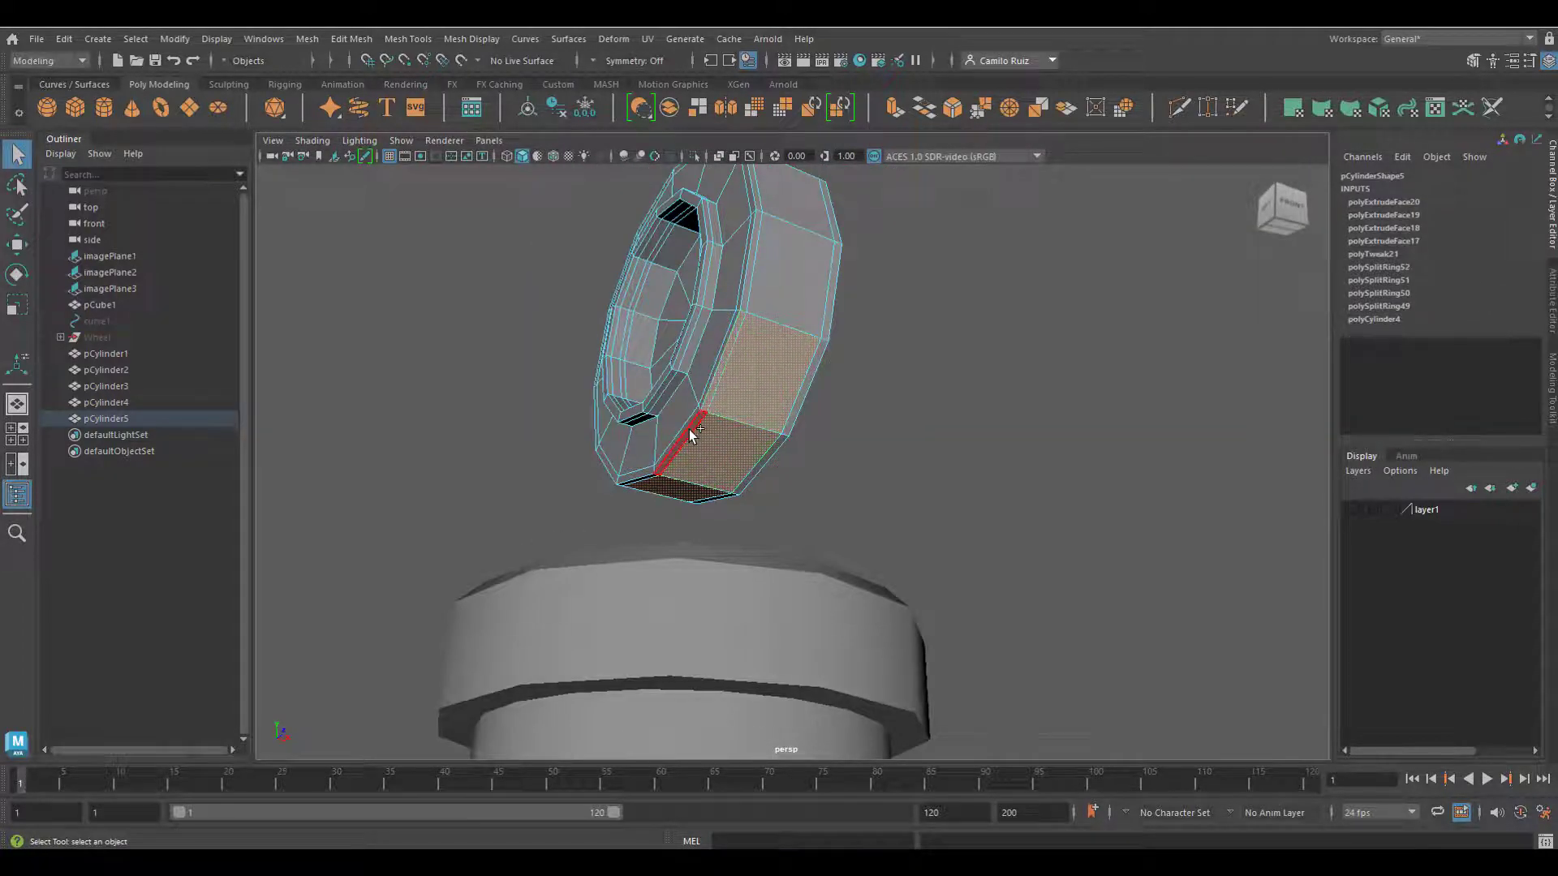
alt+drag(786, 445, 734, 353)
key(ctrl+e)
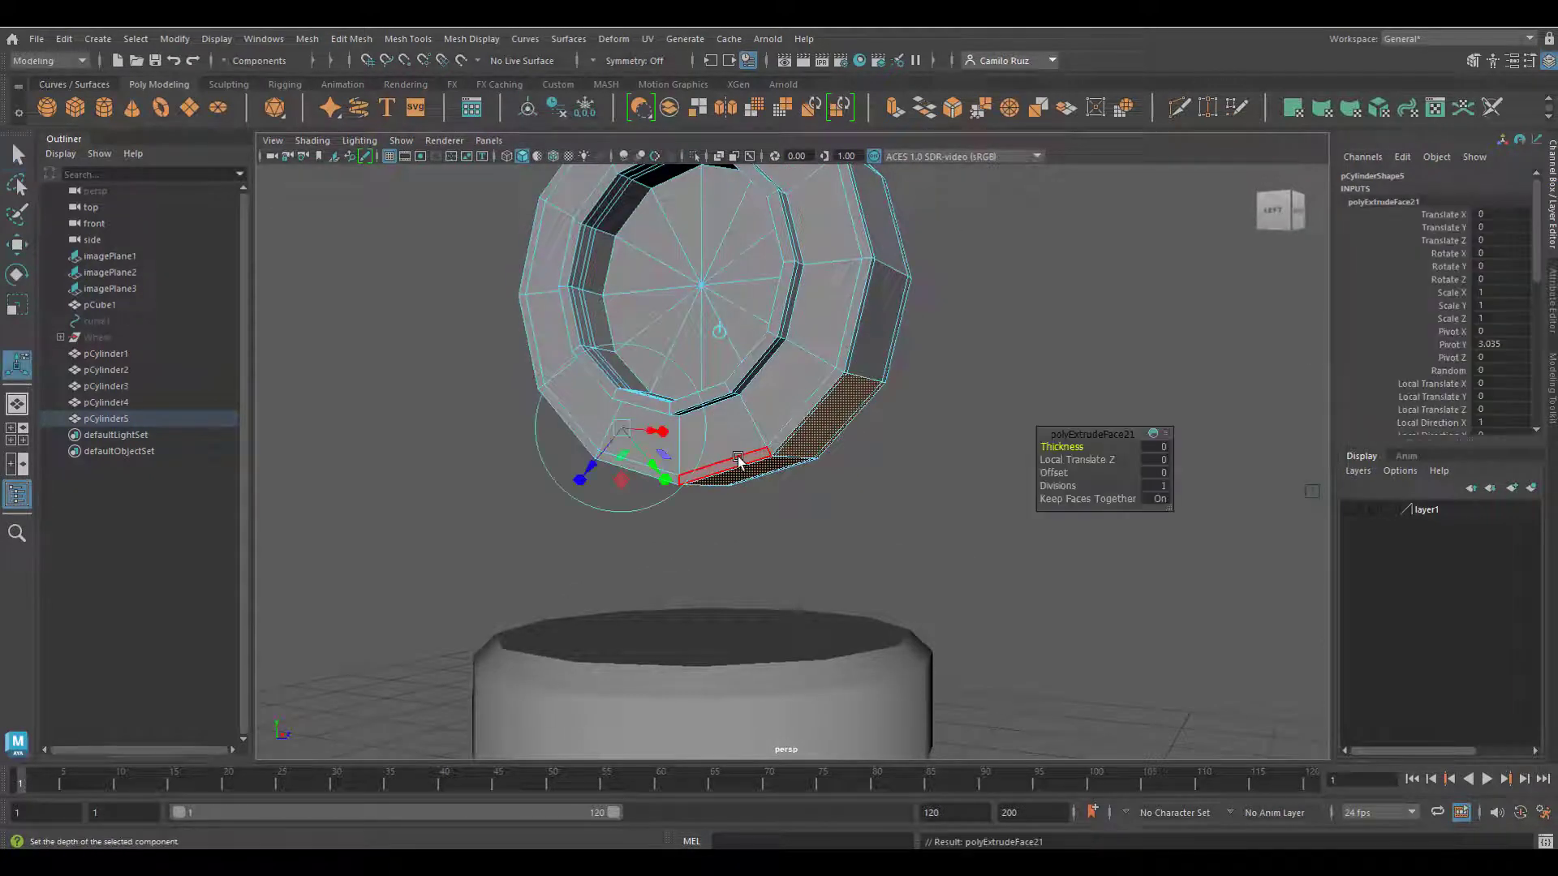
click(720, 332)
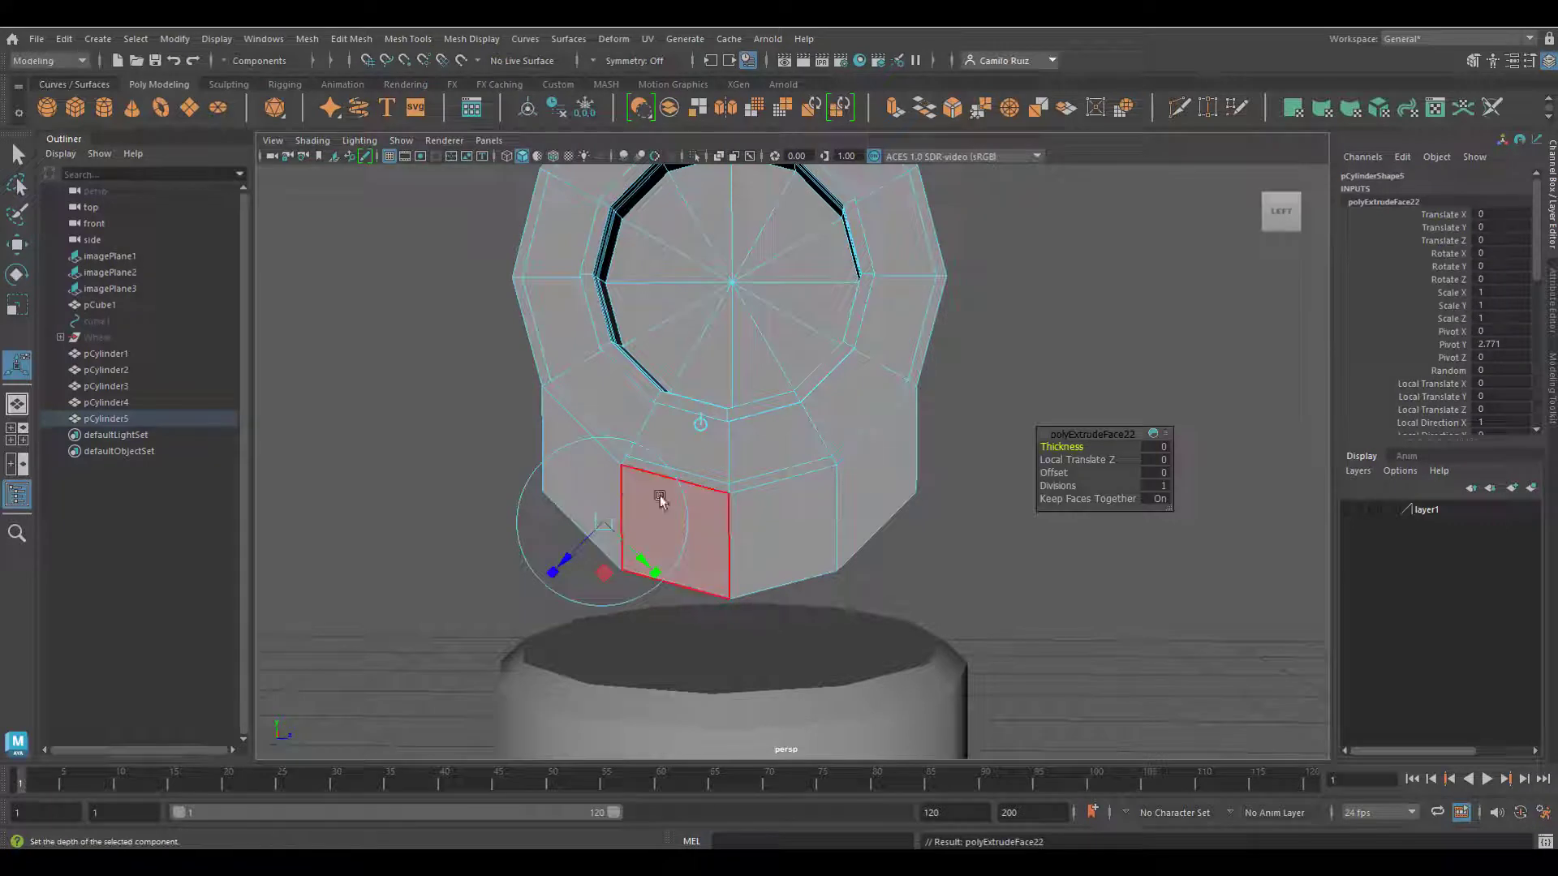
key(ctrl+e)
drag(745, 489, 734, 649)
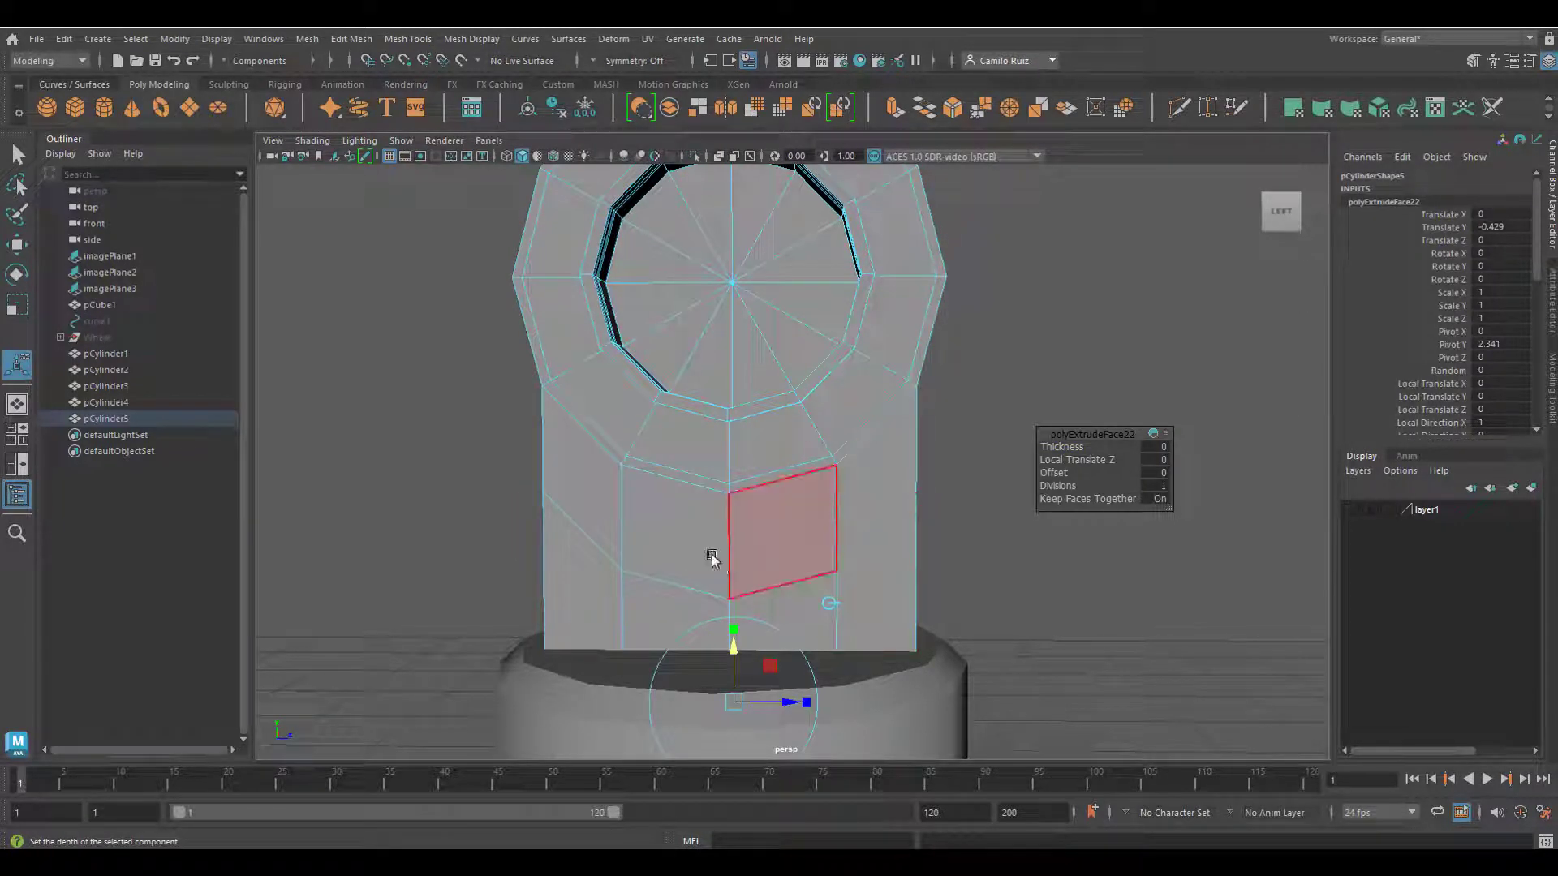
Insert two more edge loops on the mounting end and display it with smooth preview.
alt+drag(852, 544, 706, 549)
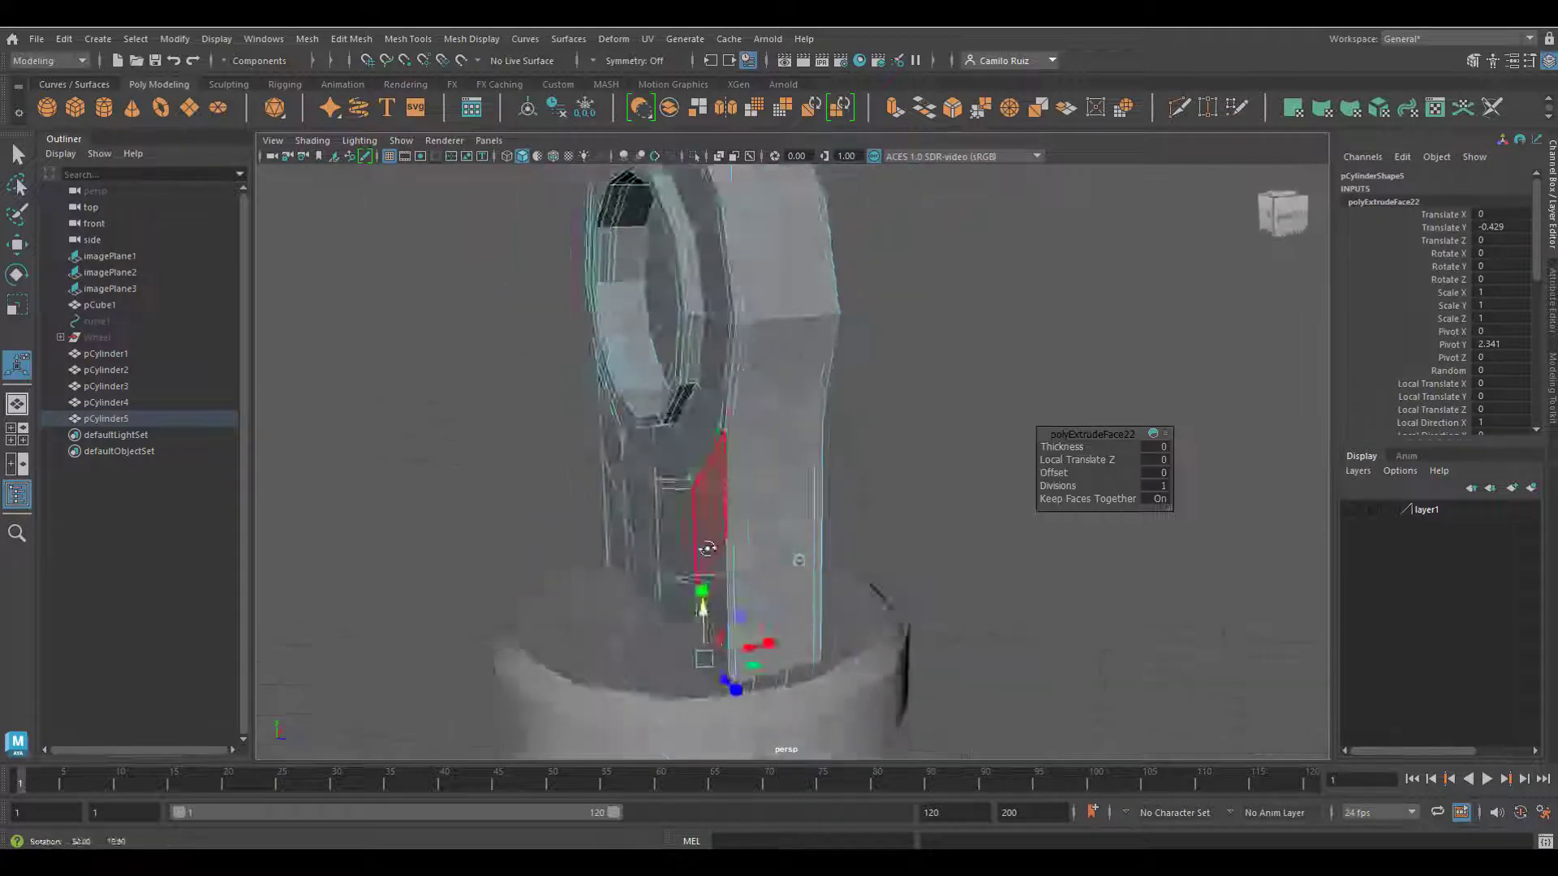
click(986, 441)
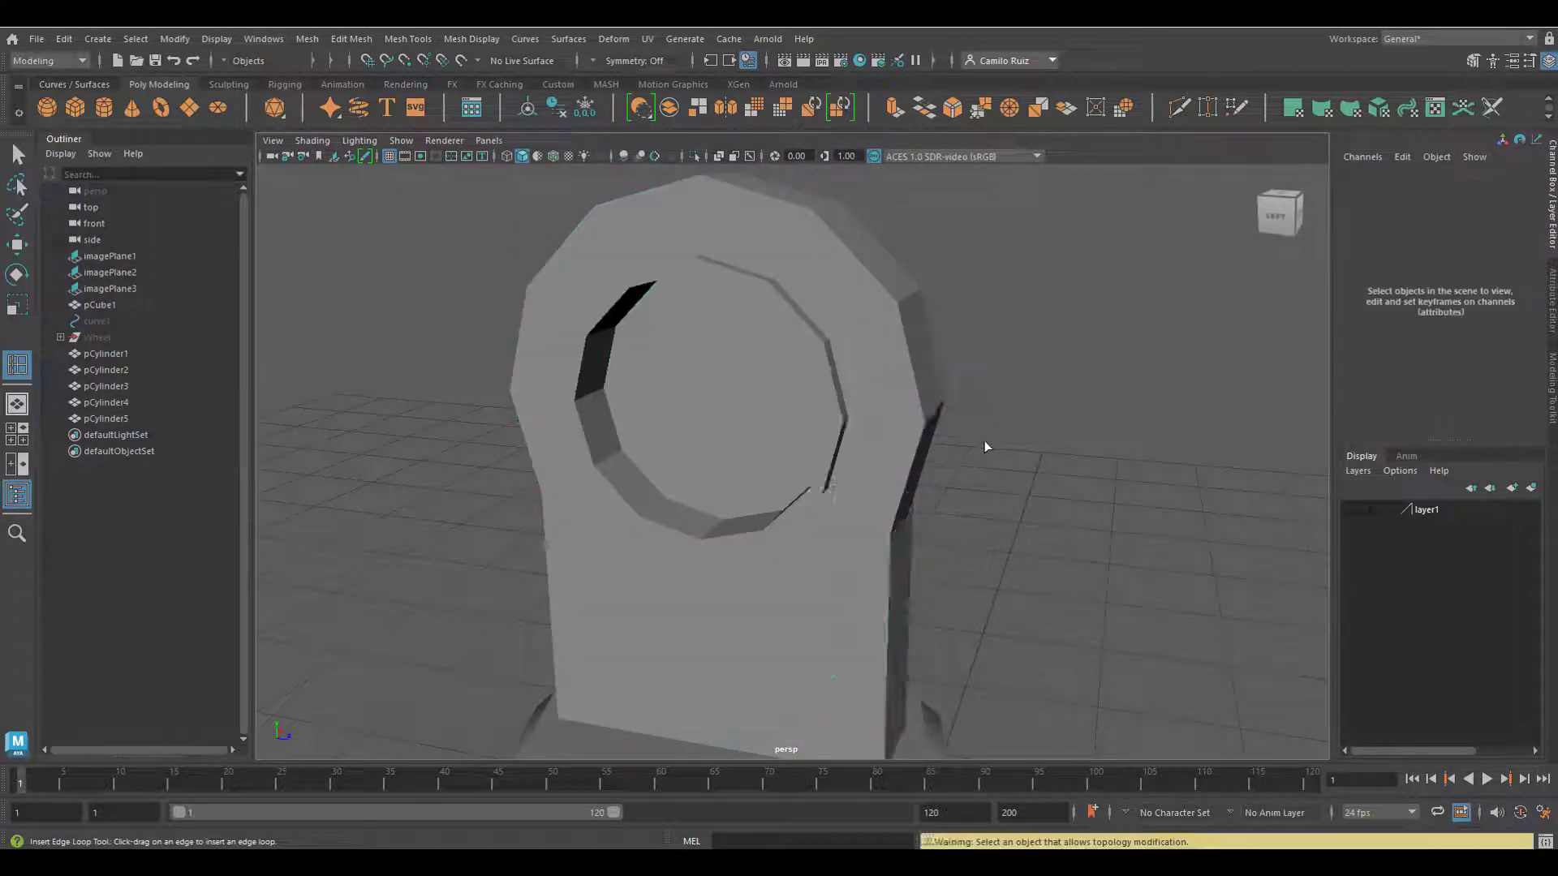
click(894, 397)
key(3)
click(931, 455)
alt+drag(930, 453, 922, 442)
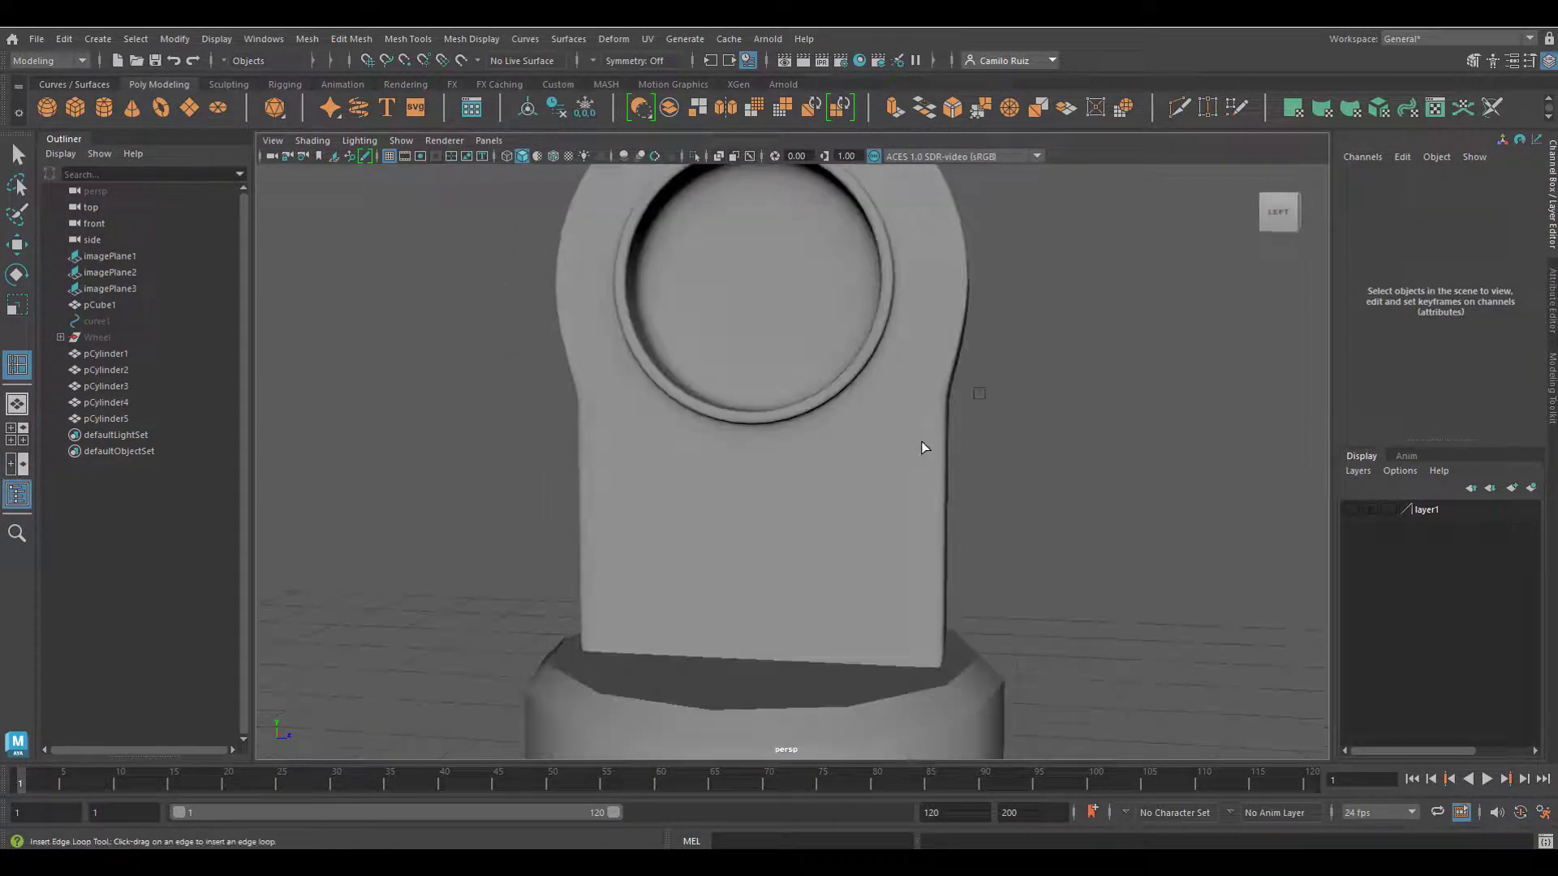
scroll(874, 489, down, 4)
alt+drag(807, 510, 680, 499)
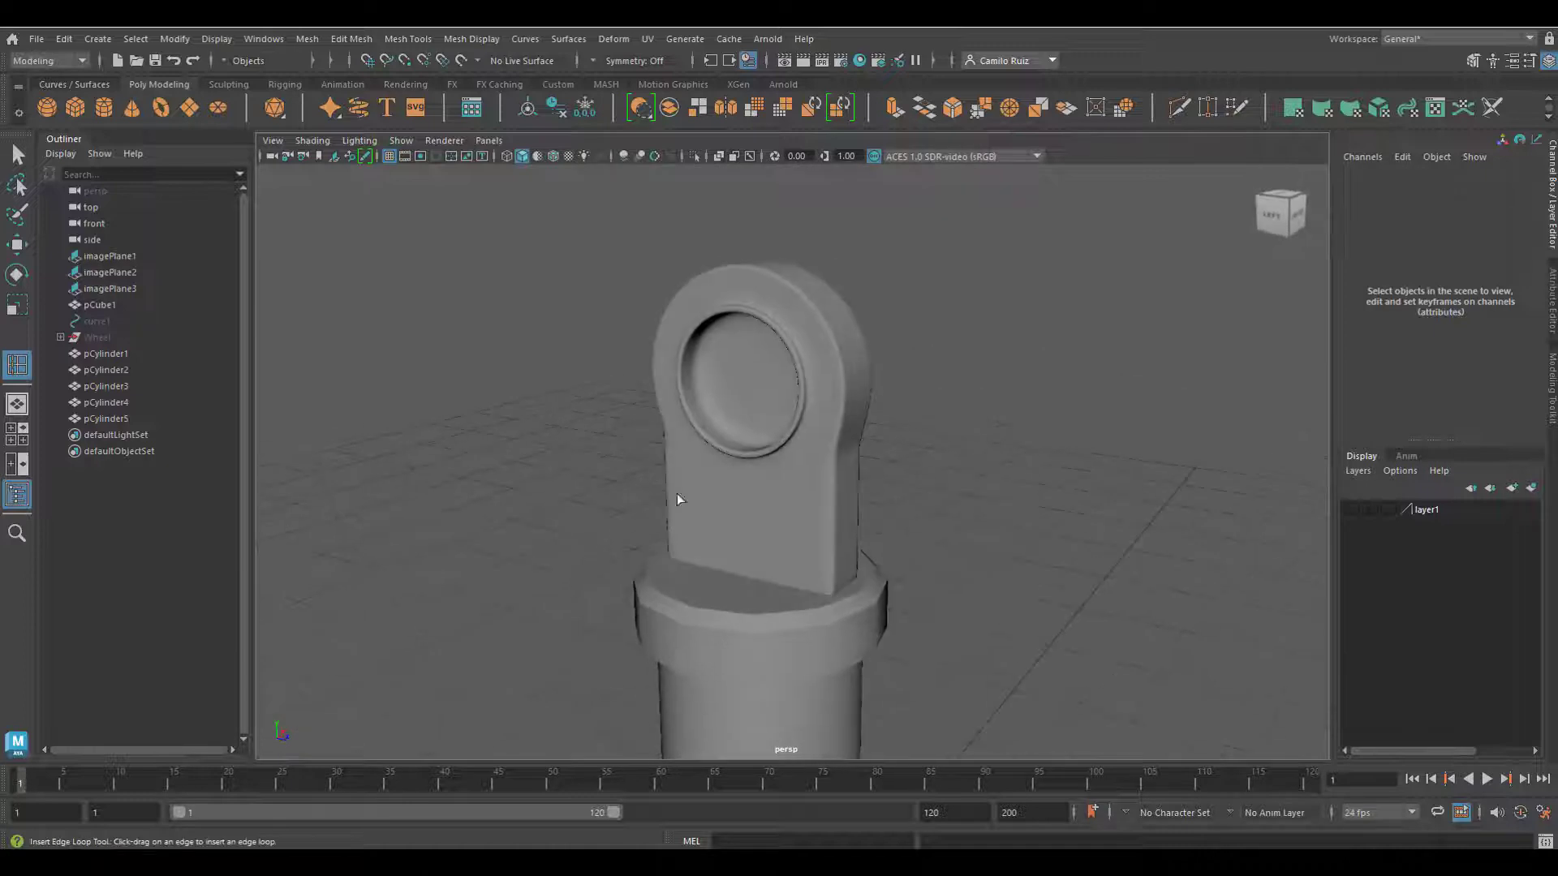
Scale the mounting end uniformly to 2.452 and lower it into the upper cap to Translate Y 3.243.
click(18, 305)
click(740, 475)
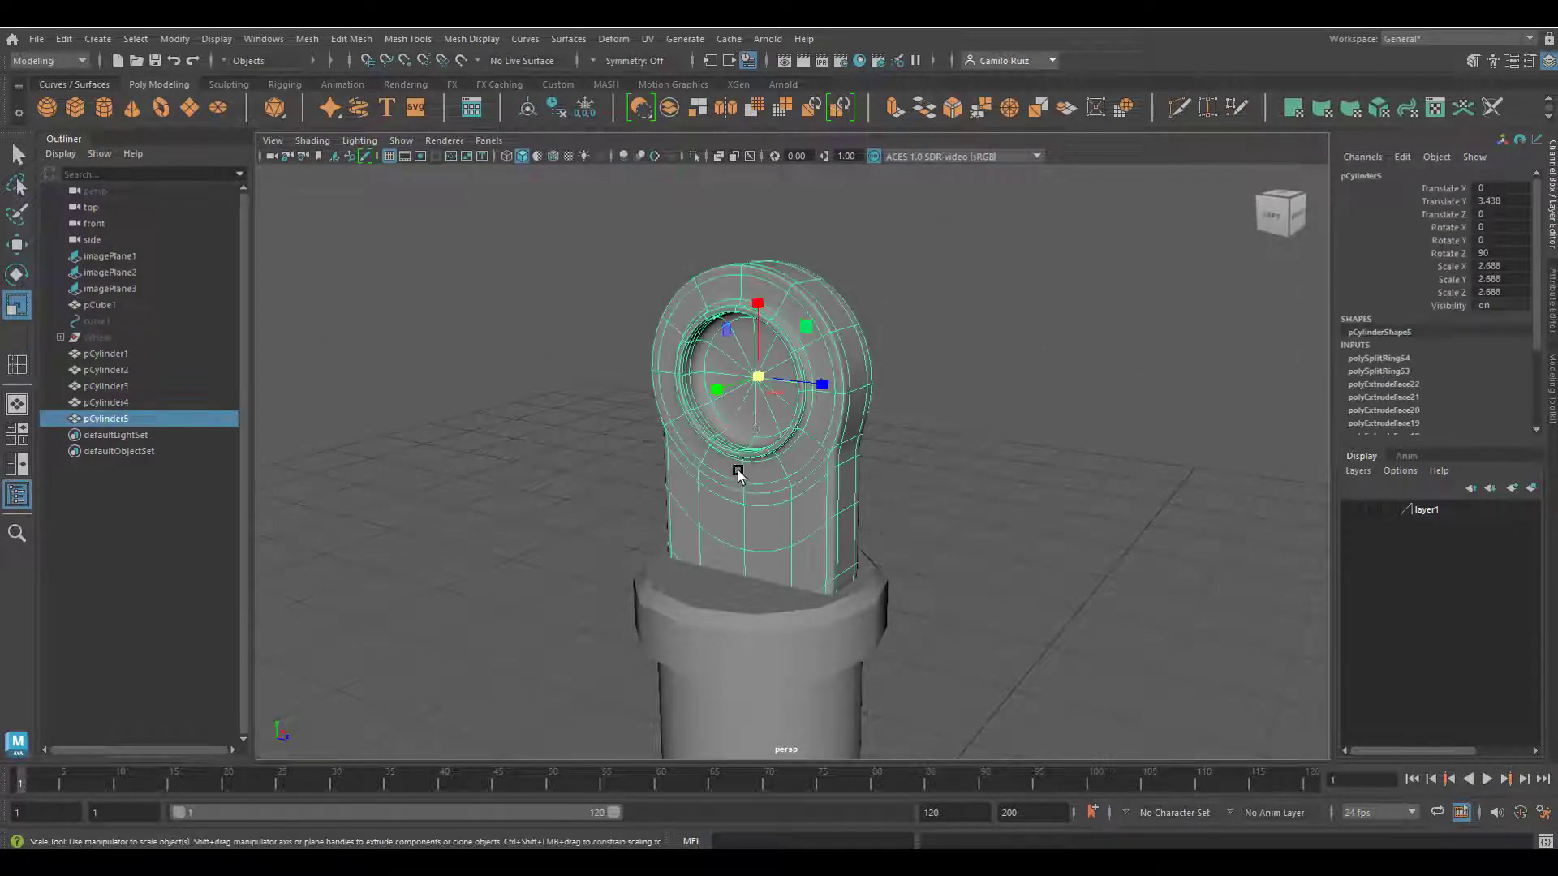
drag(761, 373, 735, 378)
click(17, 244)
drag(758, 313, 758, 353)
scroll(762, 414, down, 4)
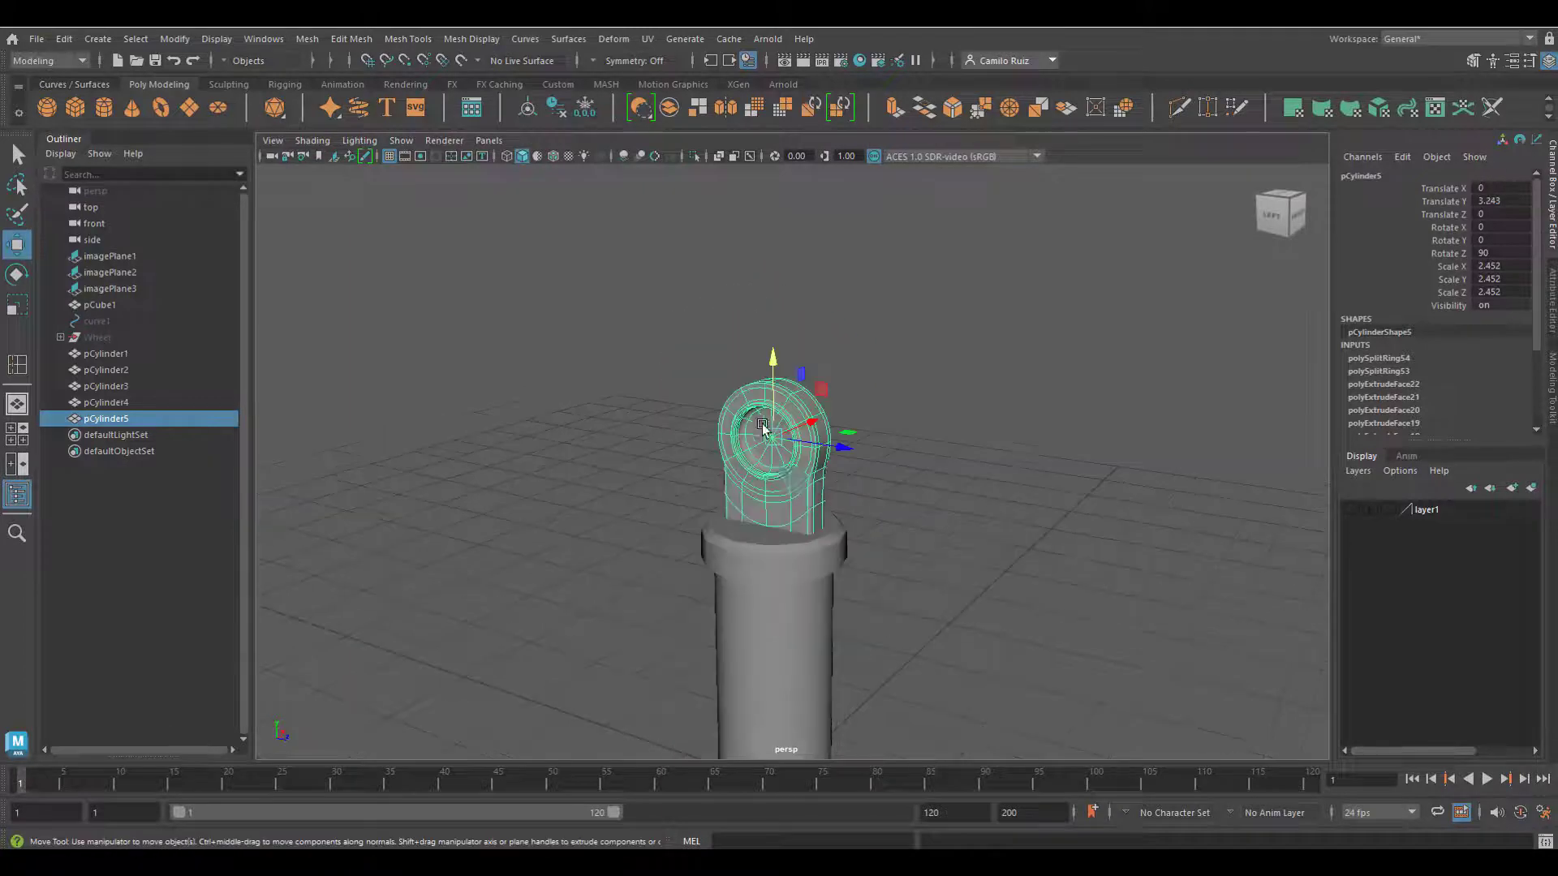
Scale the upper mounting end to X 2.587, Y 5.071 and Z 2.788.
alt+drag(763, 471, 645, 466)
key(r)
drag(680, 370, 792, 372)
mouse_move(840, 373)
mouse_down()
mouse_move(863, 373)
mouse_move(845, 372)
mouse_up()
drag(781, 372, 649, 378)
drag(678, 374, 692, 374)
scroll(904, 299, down, 5)
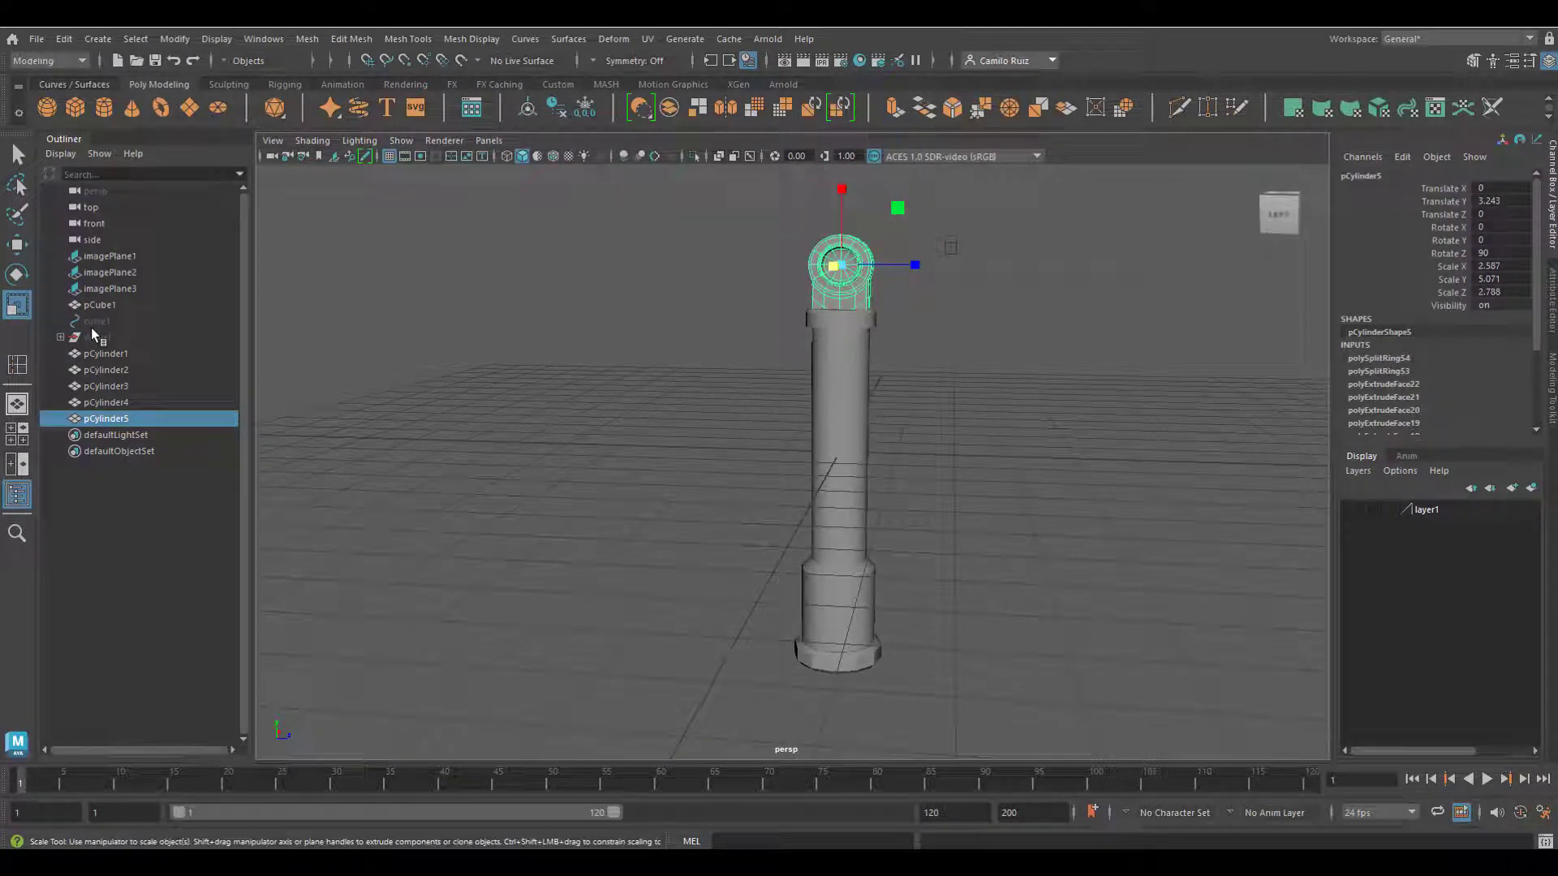
Duplicate the mounting end with Rotate Y 180 and place the copy at the lower cap of the shock absorber.
key(ctrl+d)
click(16, 246)
click(16, 275)
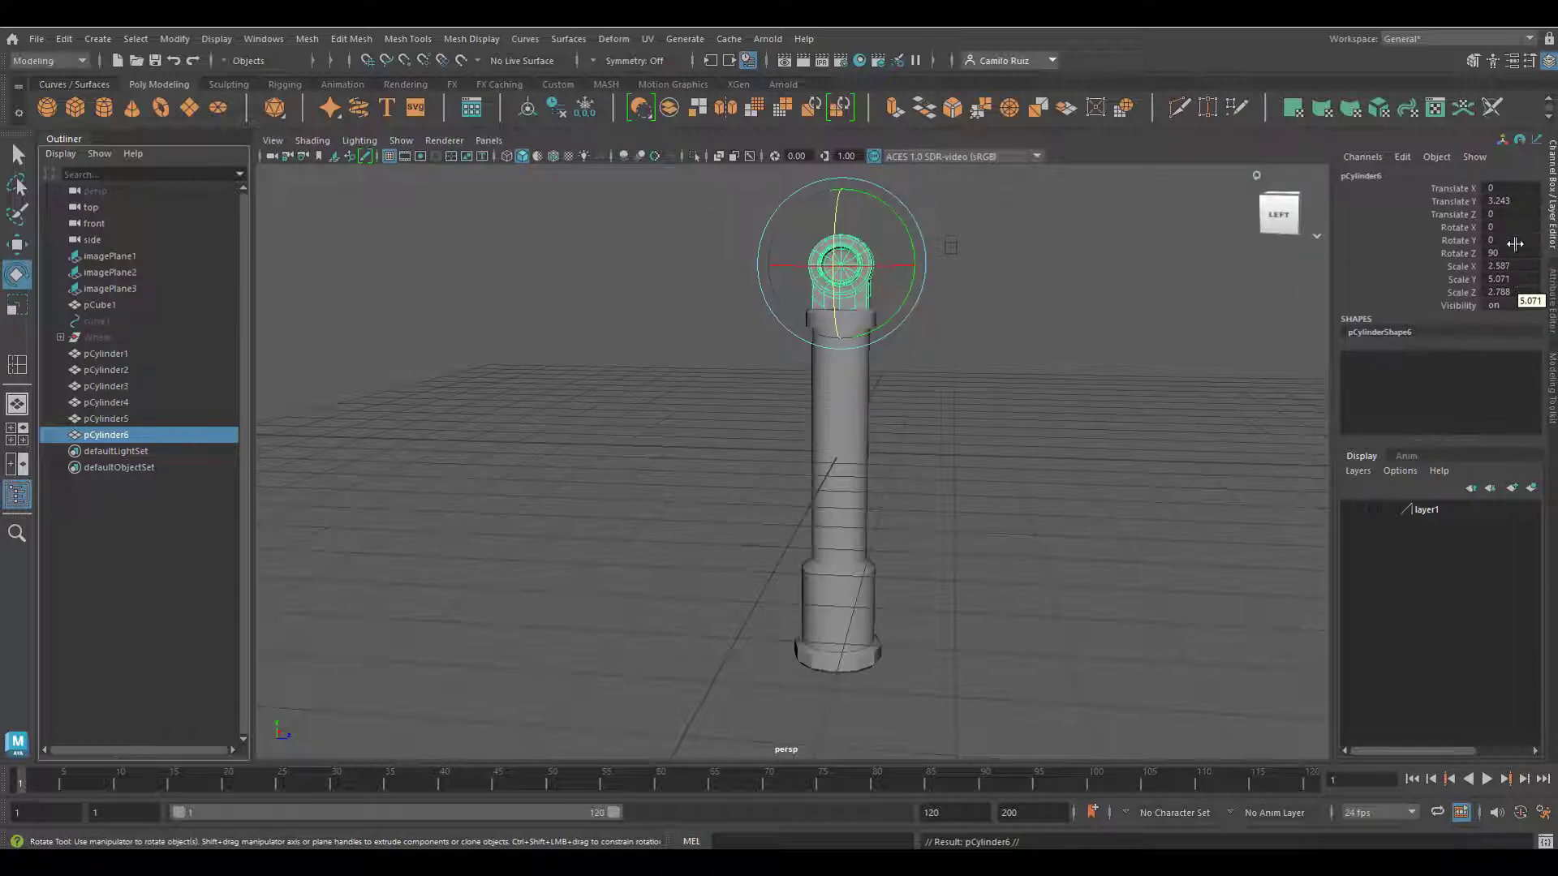
click(1510, 241)
text(180)
key(Return)
key(w)
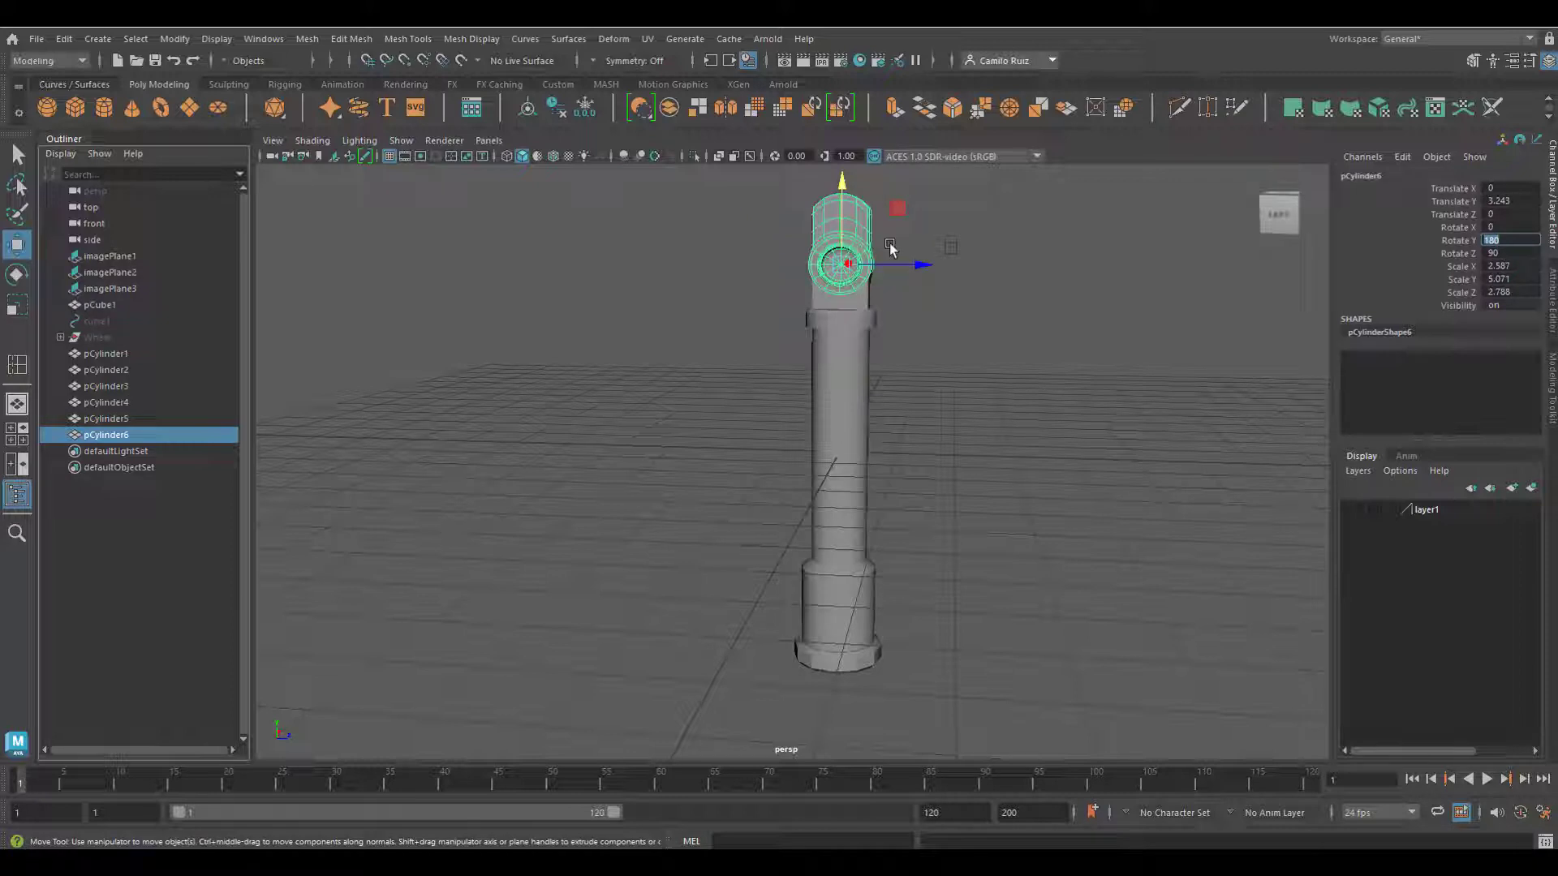
drag(847, 185, 874, 627)
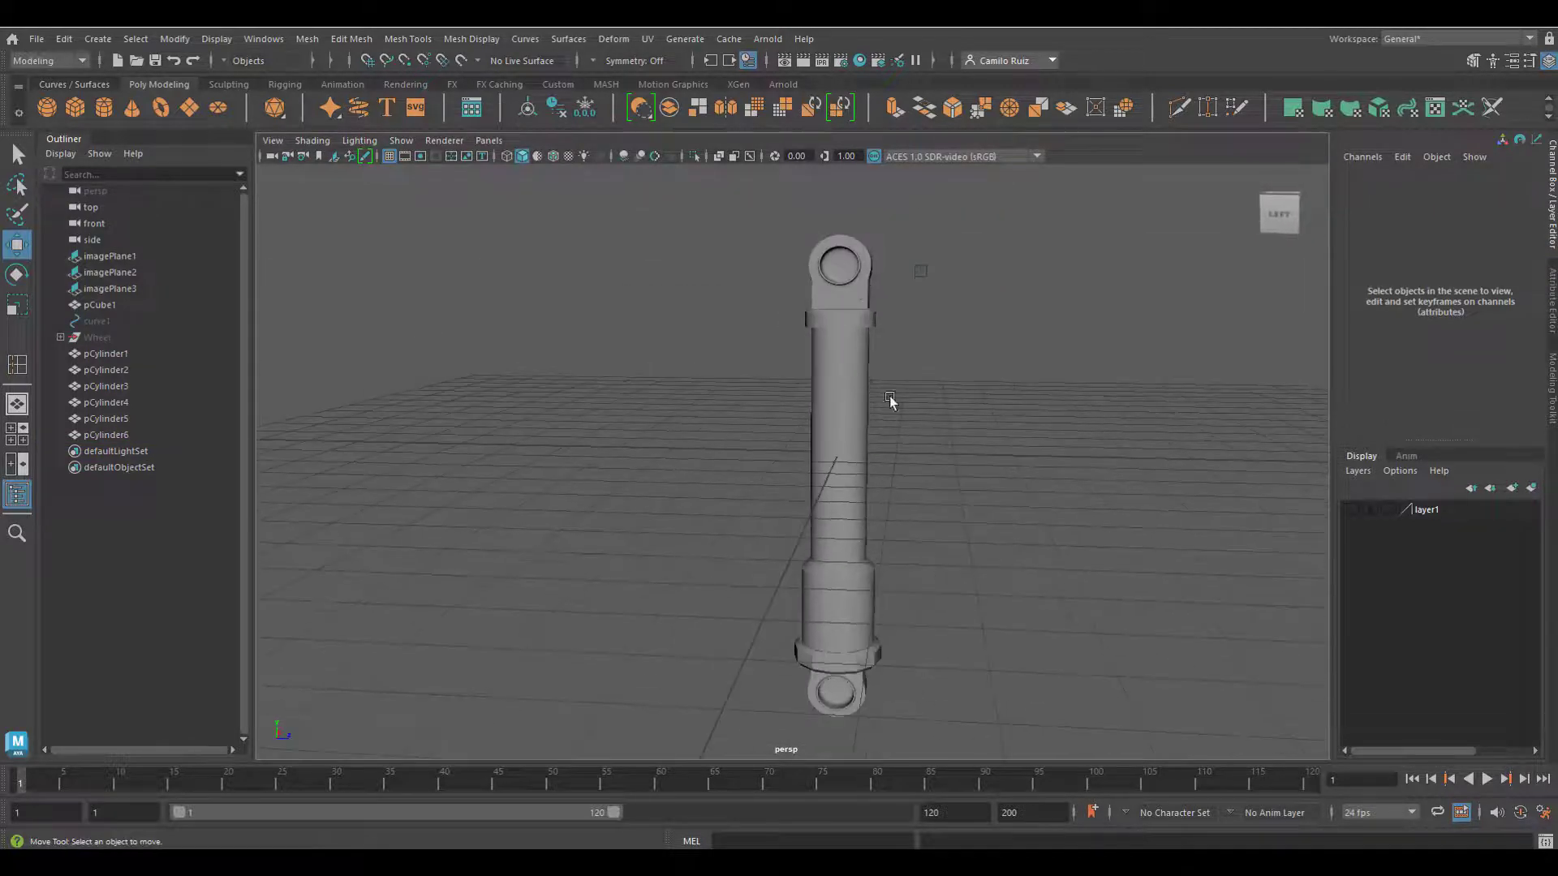
Lower the upper mounting end to Translate Y 3.082 and fine-tune its fit in the upper cap.
click(840, 272)
key(r)
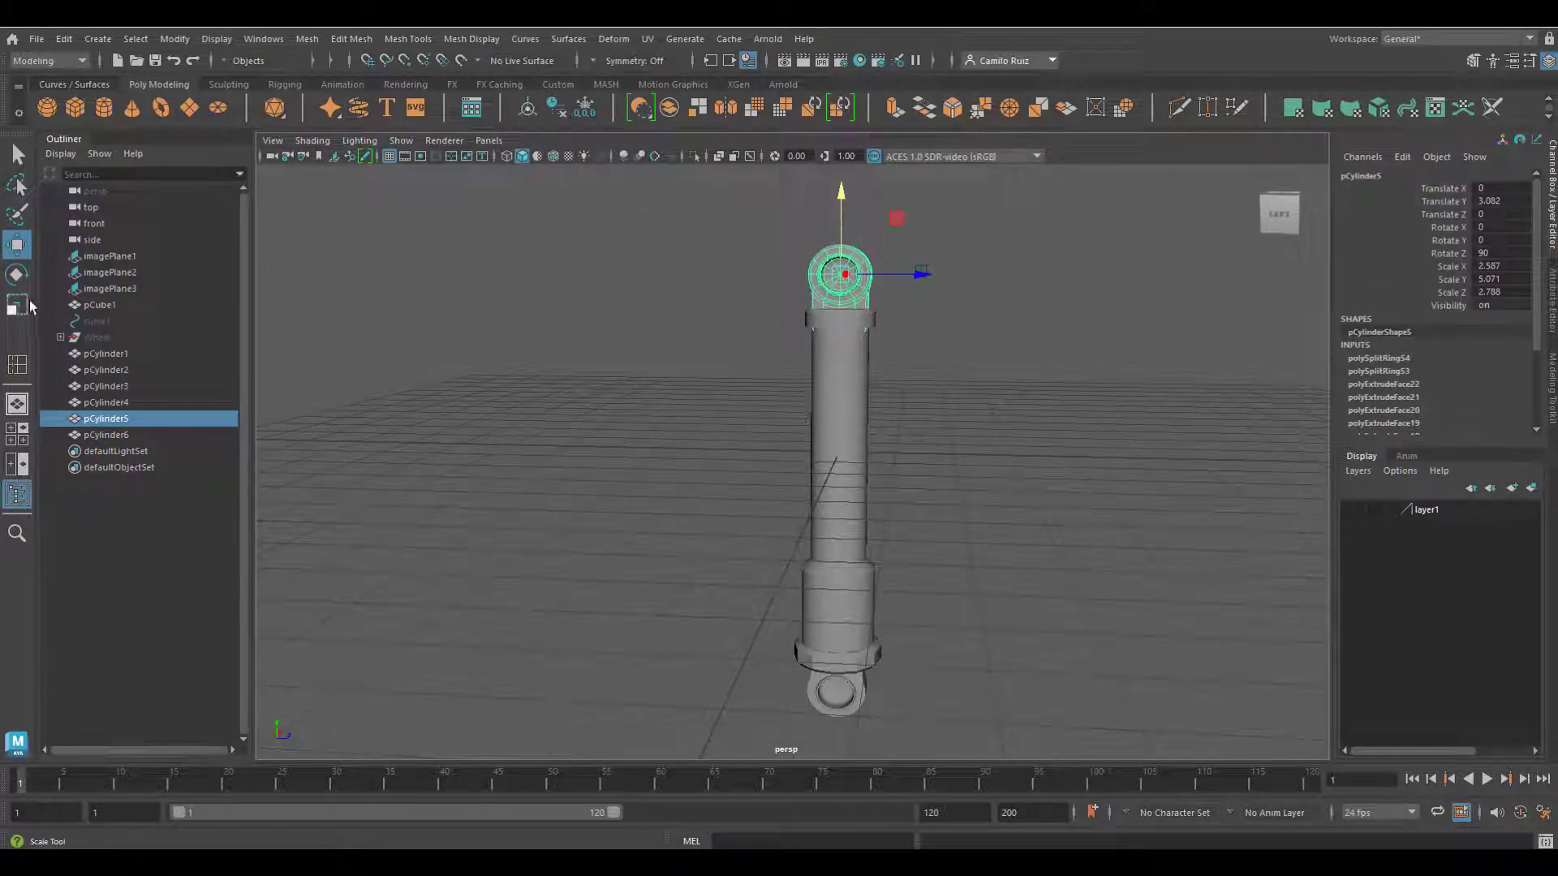
drag(838, 202, 840, 211)
click(17, 244)
click(731, 293)
alt+drag(731, 293, 796, 362)
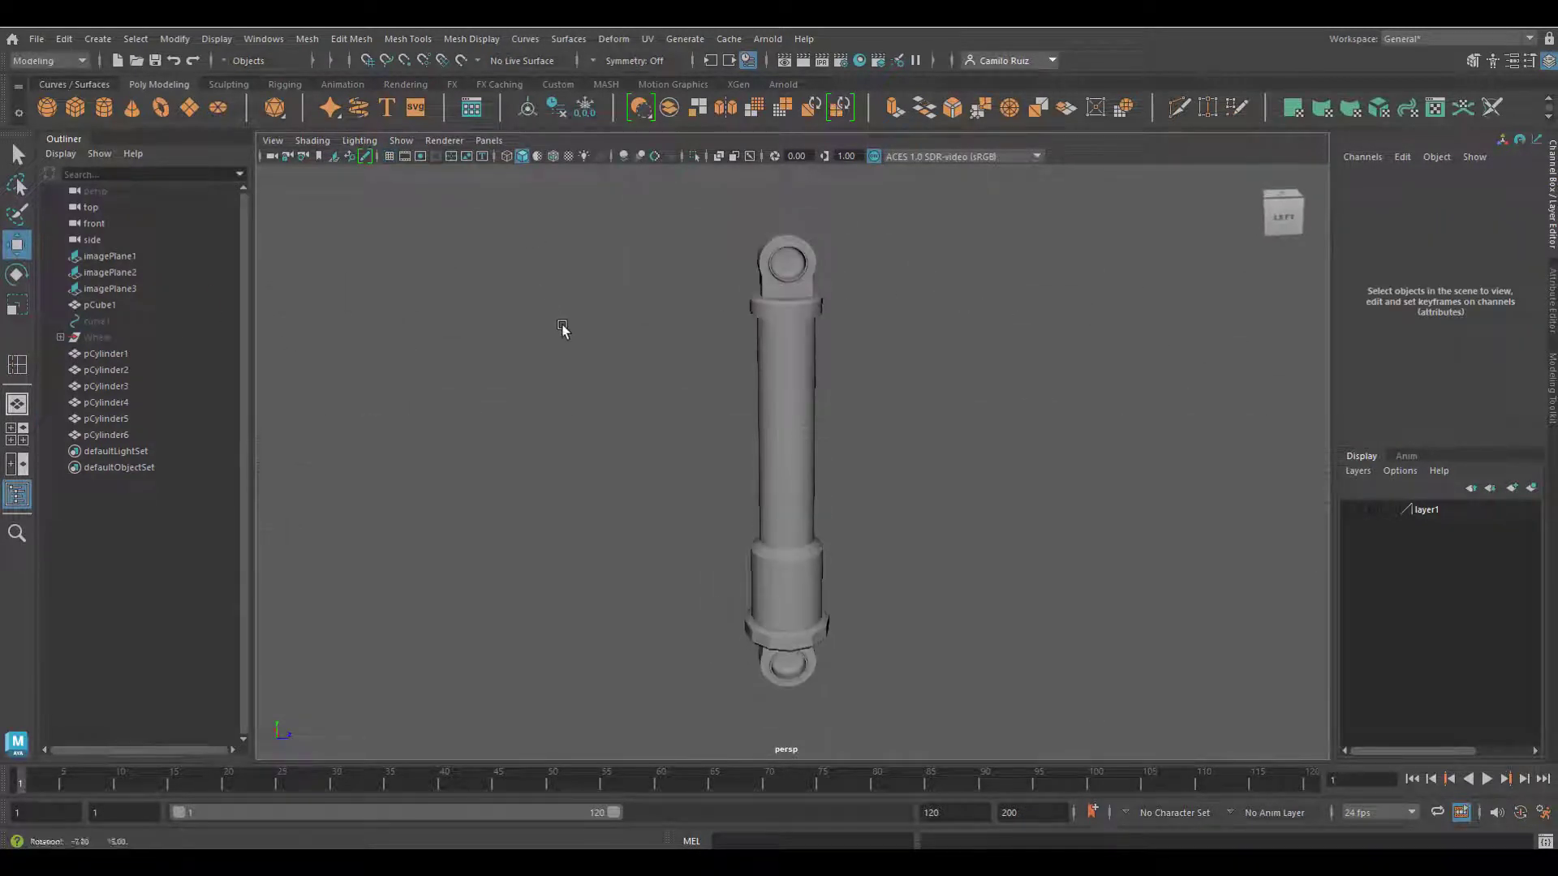
Create a polygon helix primitive around the shock absorber's shaft.
alt+drag(563, 328, 543, 280)
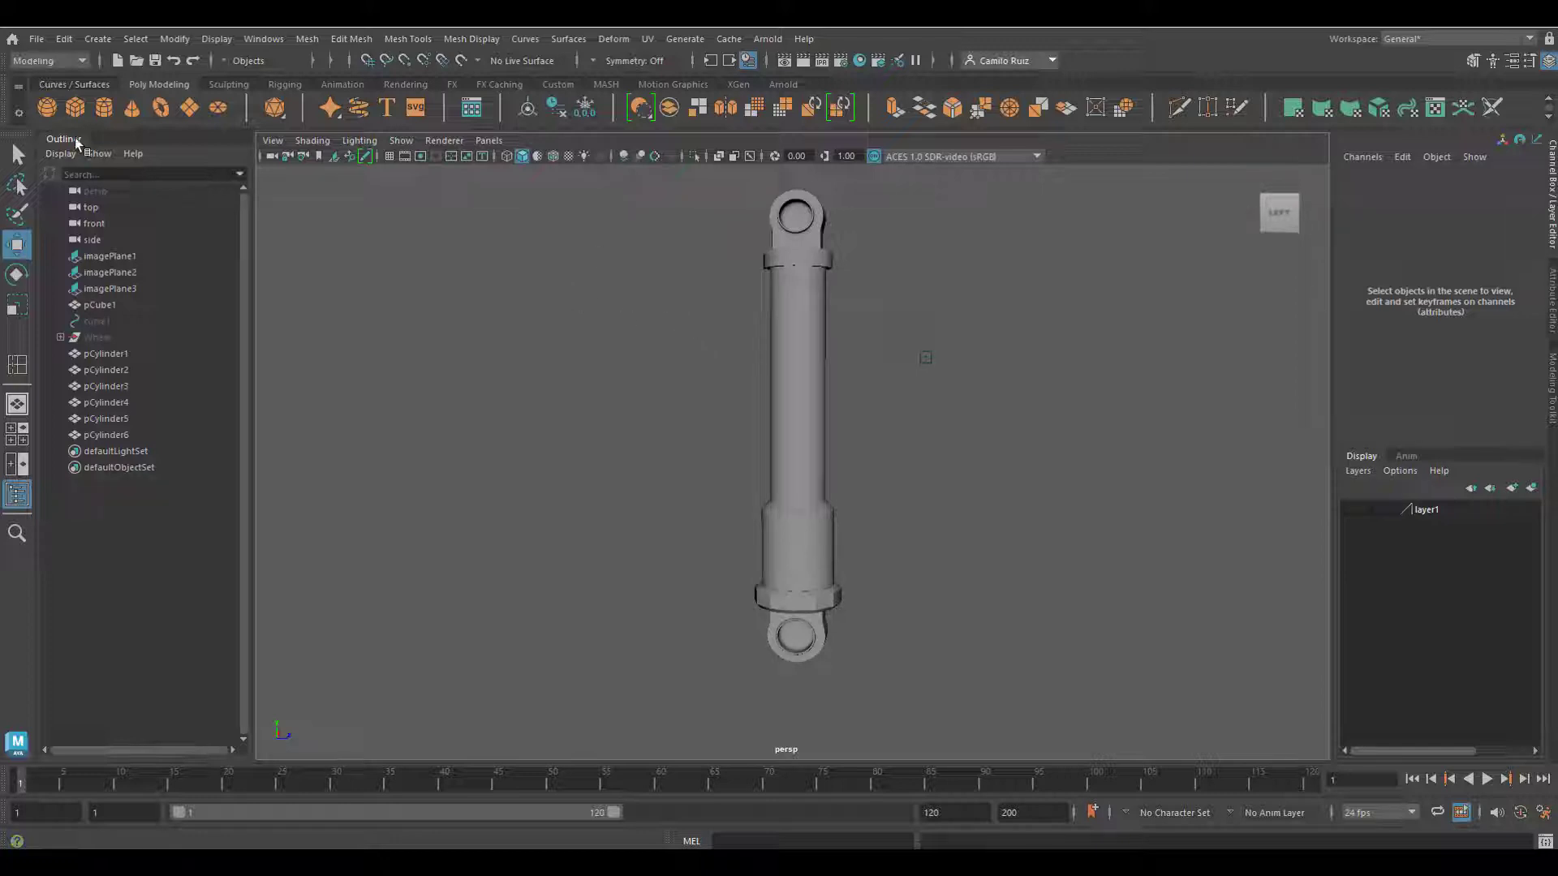
click(62, 39)
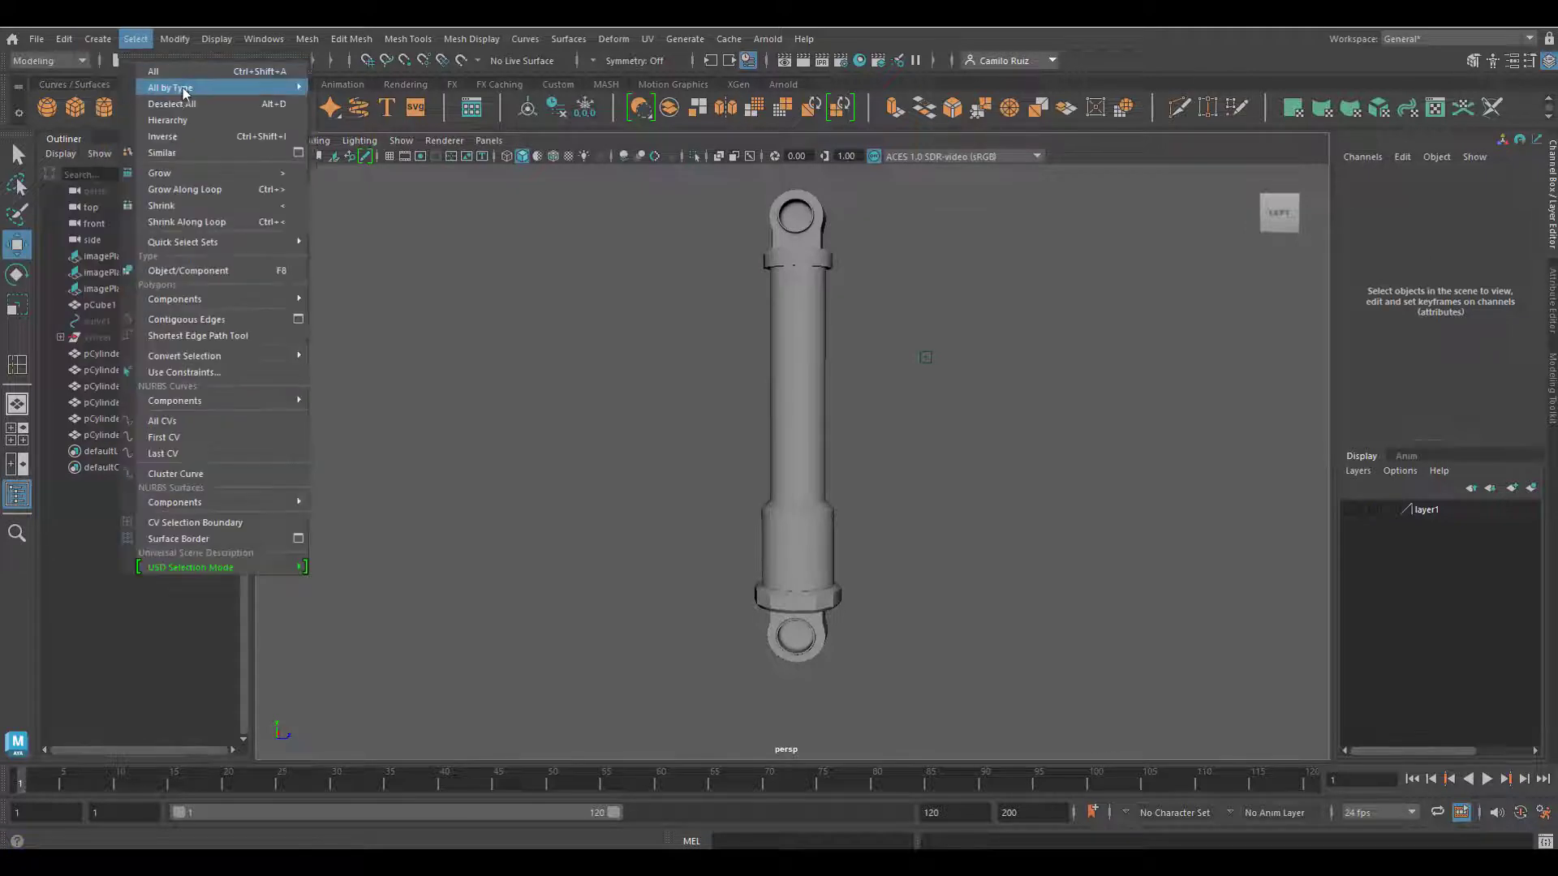
mouse_move(97, 39)
mouse_move(203, 99)
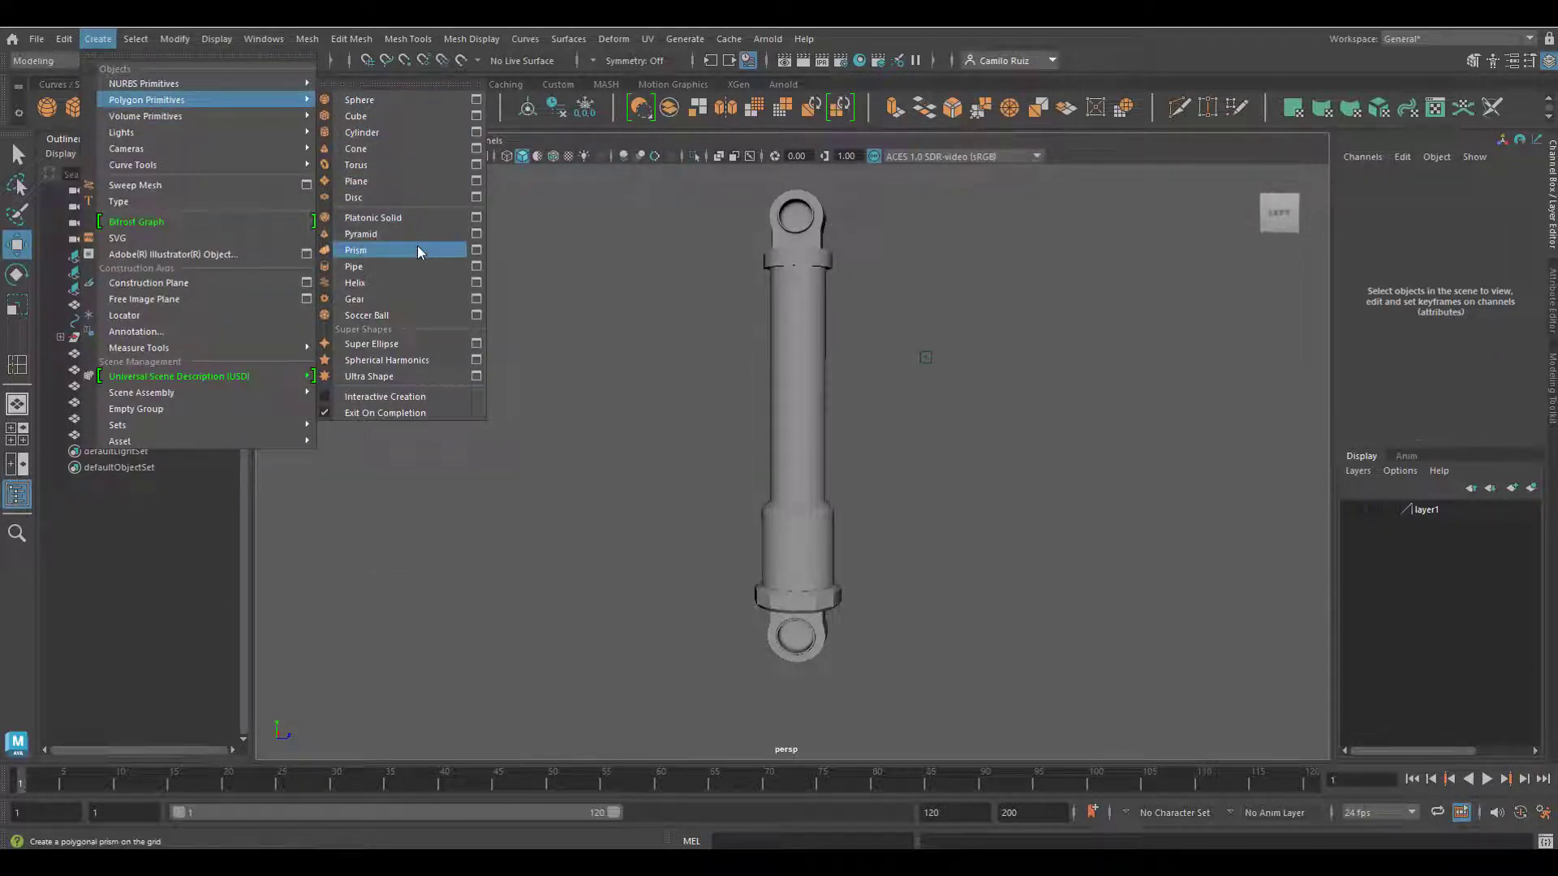
click(412, 288)
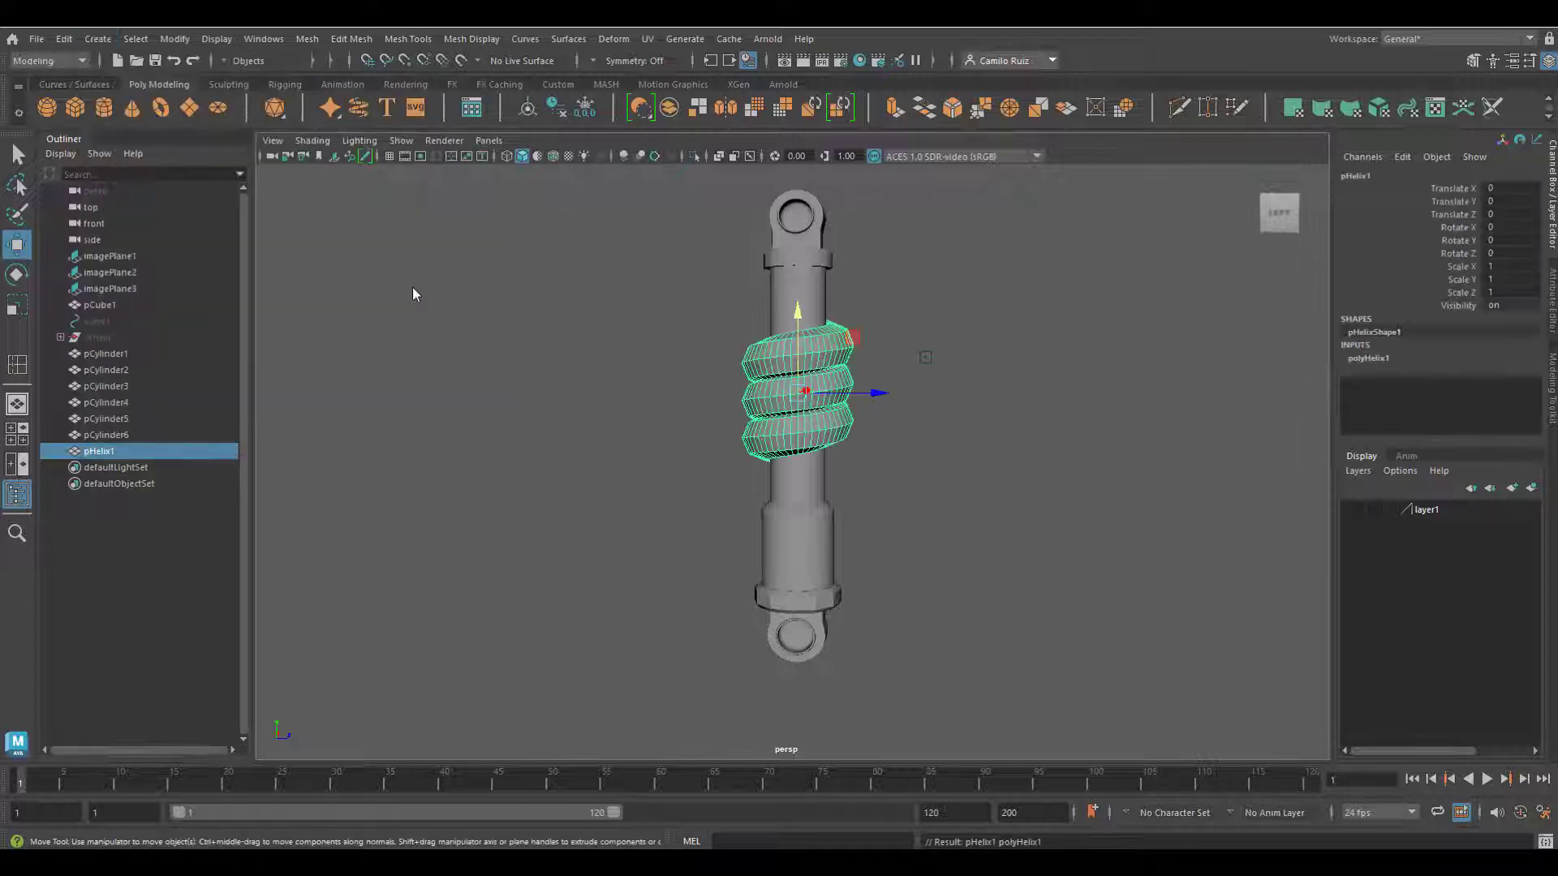
Set the helix's Coils to 14 and its Height to 5.7.
click(1370, 358)
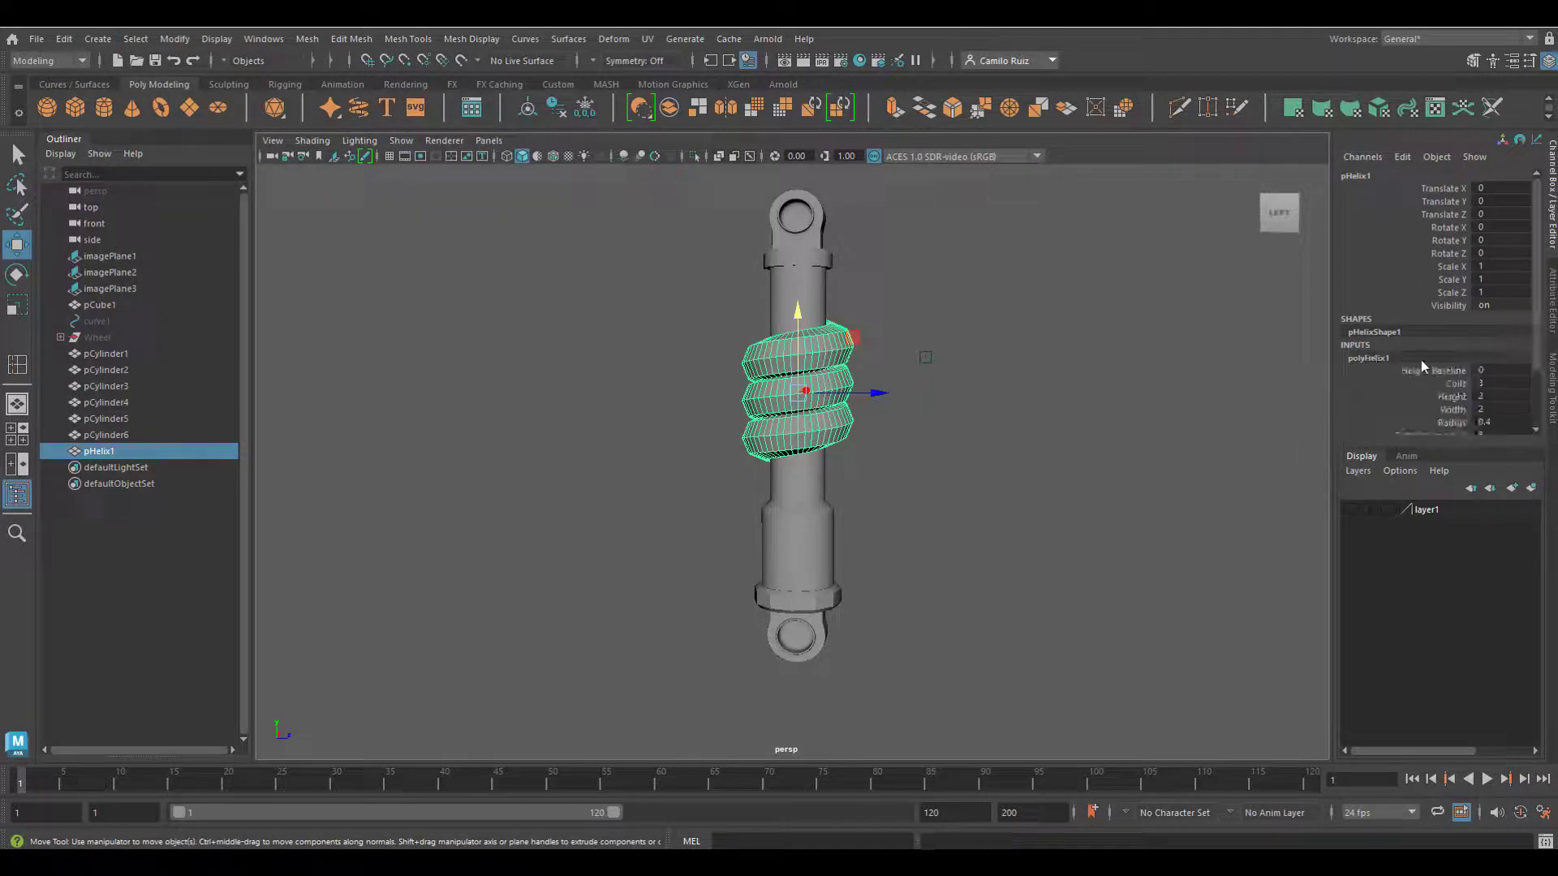
click(1463, 385)
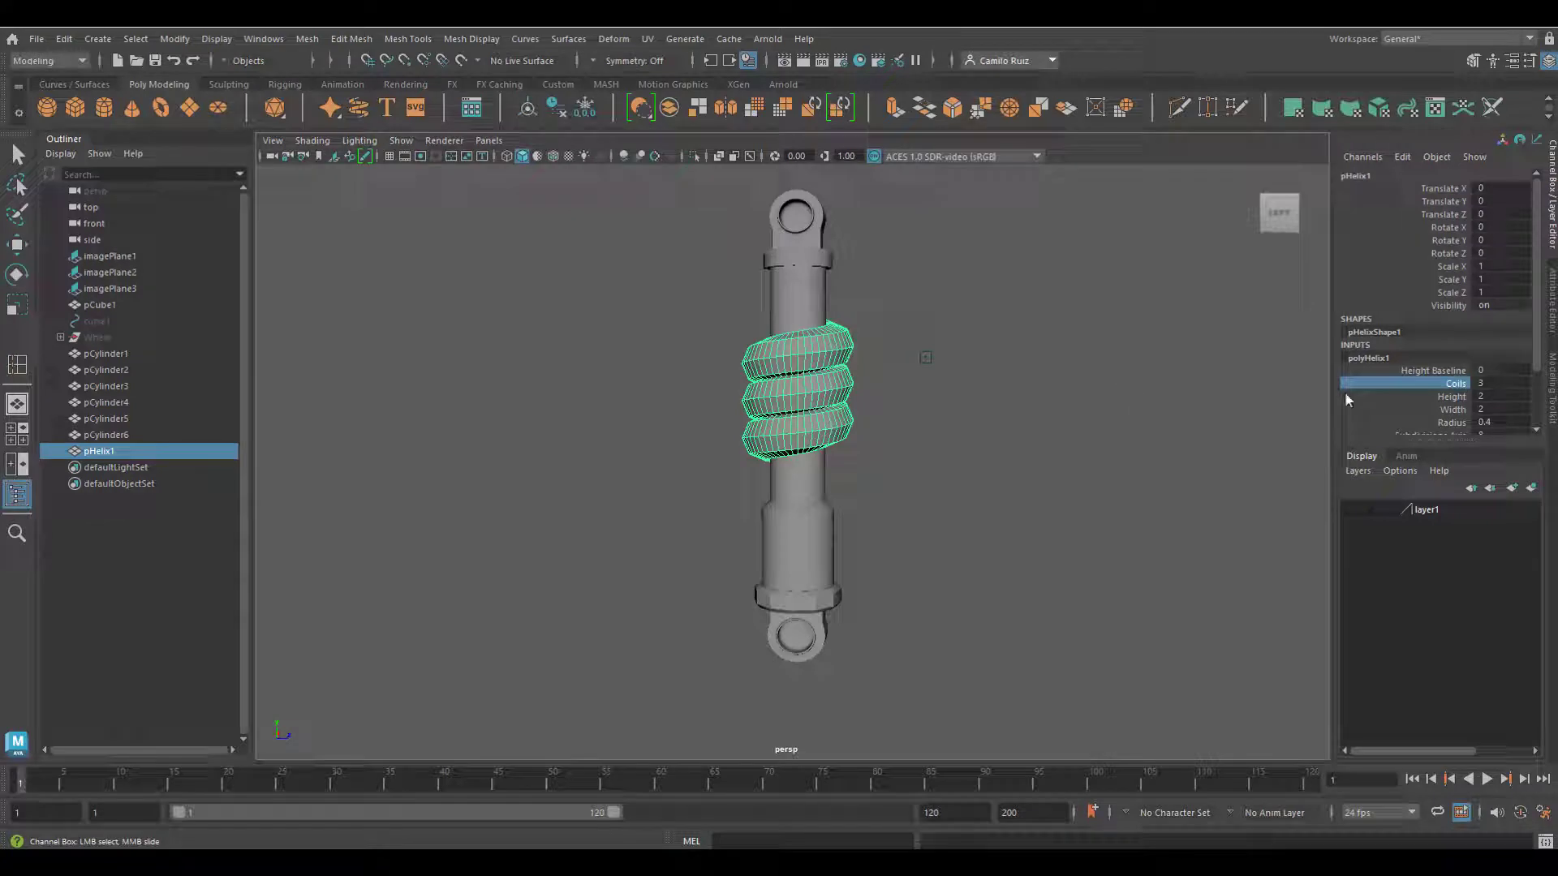
middle_drag(1159, 370, 1218, 374)
click(1451, 396)
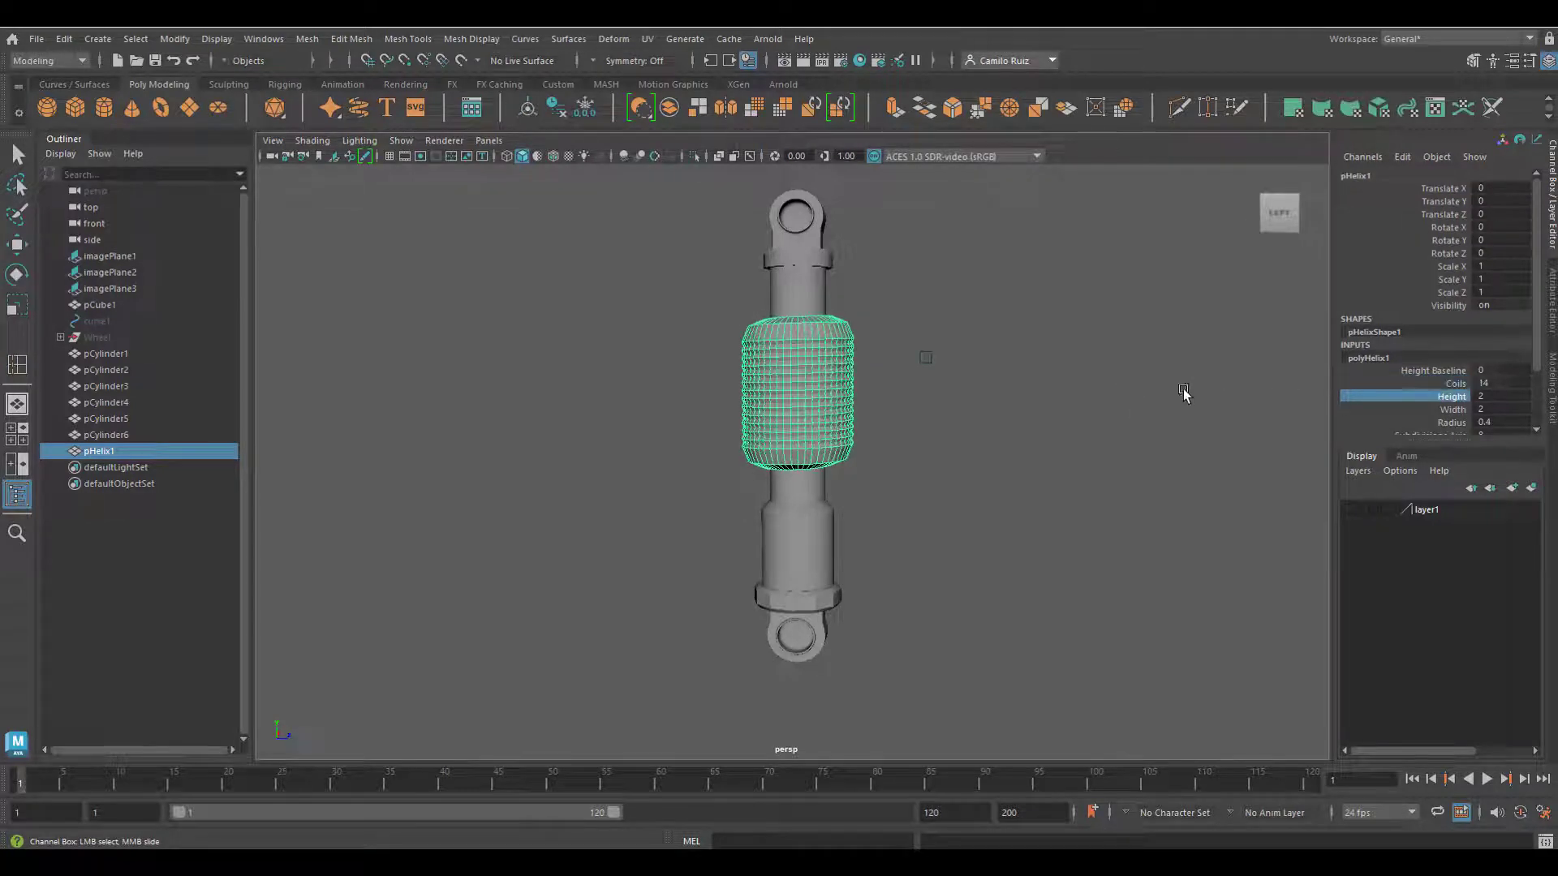
middle_drag(1079, 385, 1147, 384)
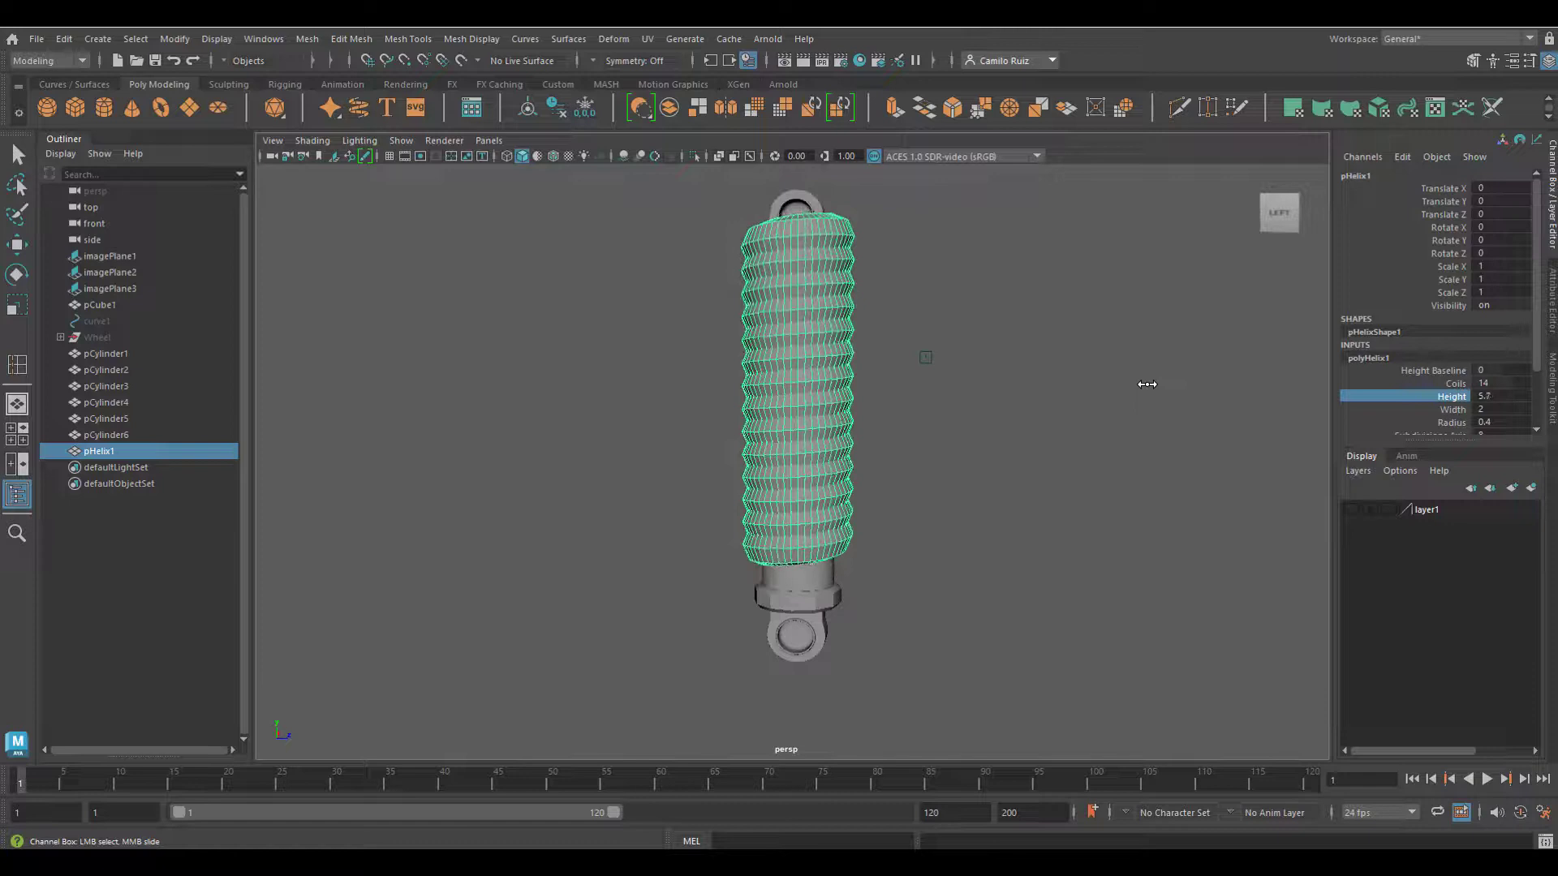
Set the helix's Width to 1.7 and its Radius to 0.1.
click(1379, 409)
middle_drag(1353, 414, 1179, 418)
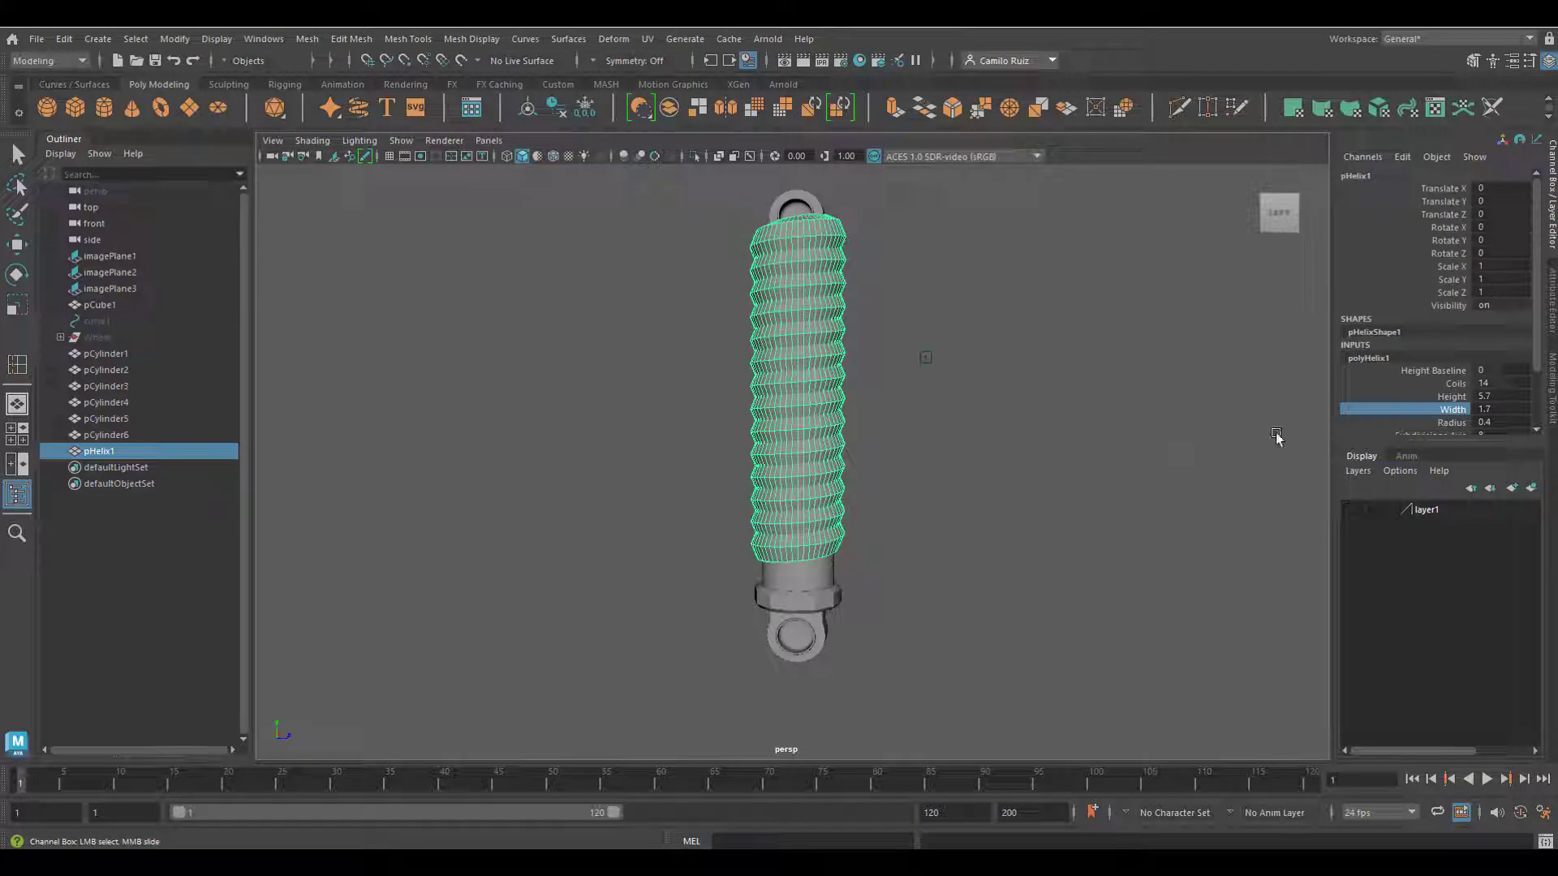
click(1451, 423)
middle_drag(1218, 401, 1217, 388)
Lower the helix along the shaft to Translate Y -0.648.
click(1455, 383)
click(17, 245)
drag(798, 318, 811, 361)
alt+middle_drag(890, 360, 827, 323)
alt+drag(827, 323, 829, 357)
Set the helix's Coils to 15.1 and its Height to 6 to fill the space between the caps.
click(1457, 384)
middle_drag(1096, 384, 1124, 383)
click(1453, 396)
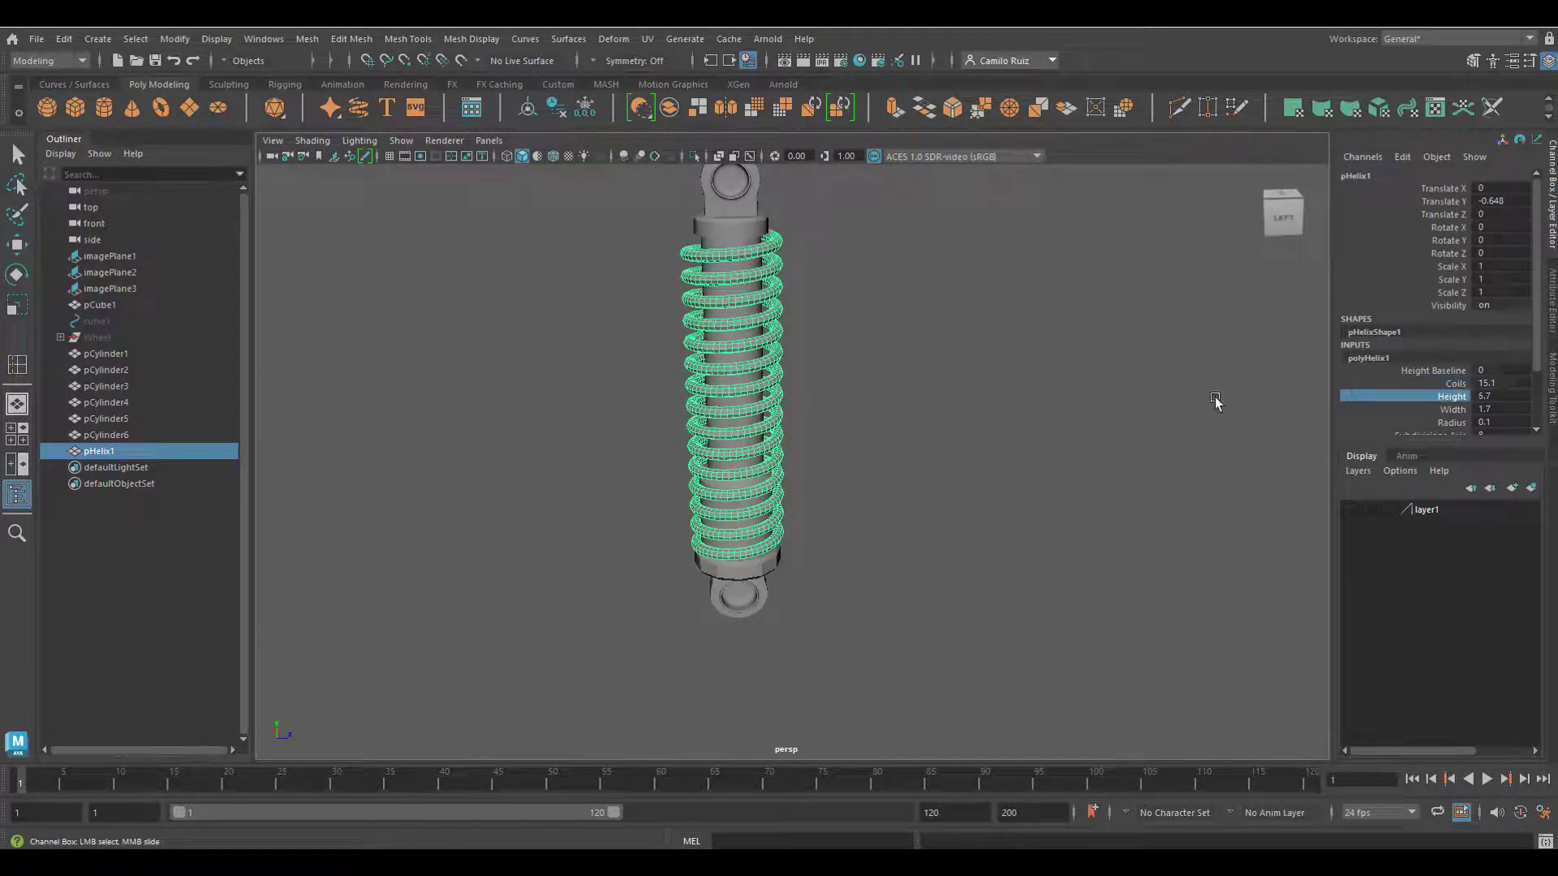
middle_drag(1215, 398, 1225, 398)
alt+drag(1055, 454, 1039, 390)
alt+middle_drag(910, 299, 1015, 333)
click(1015, 333)
key(w)
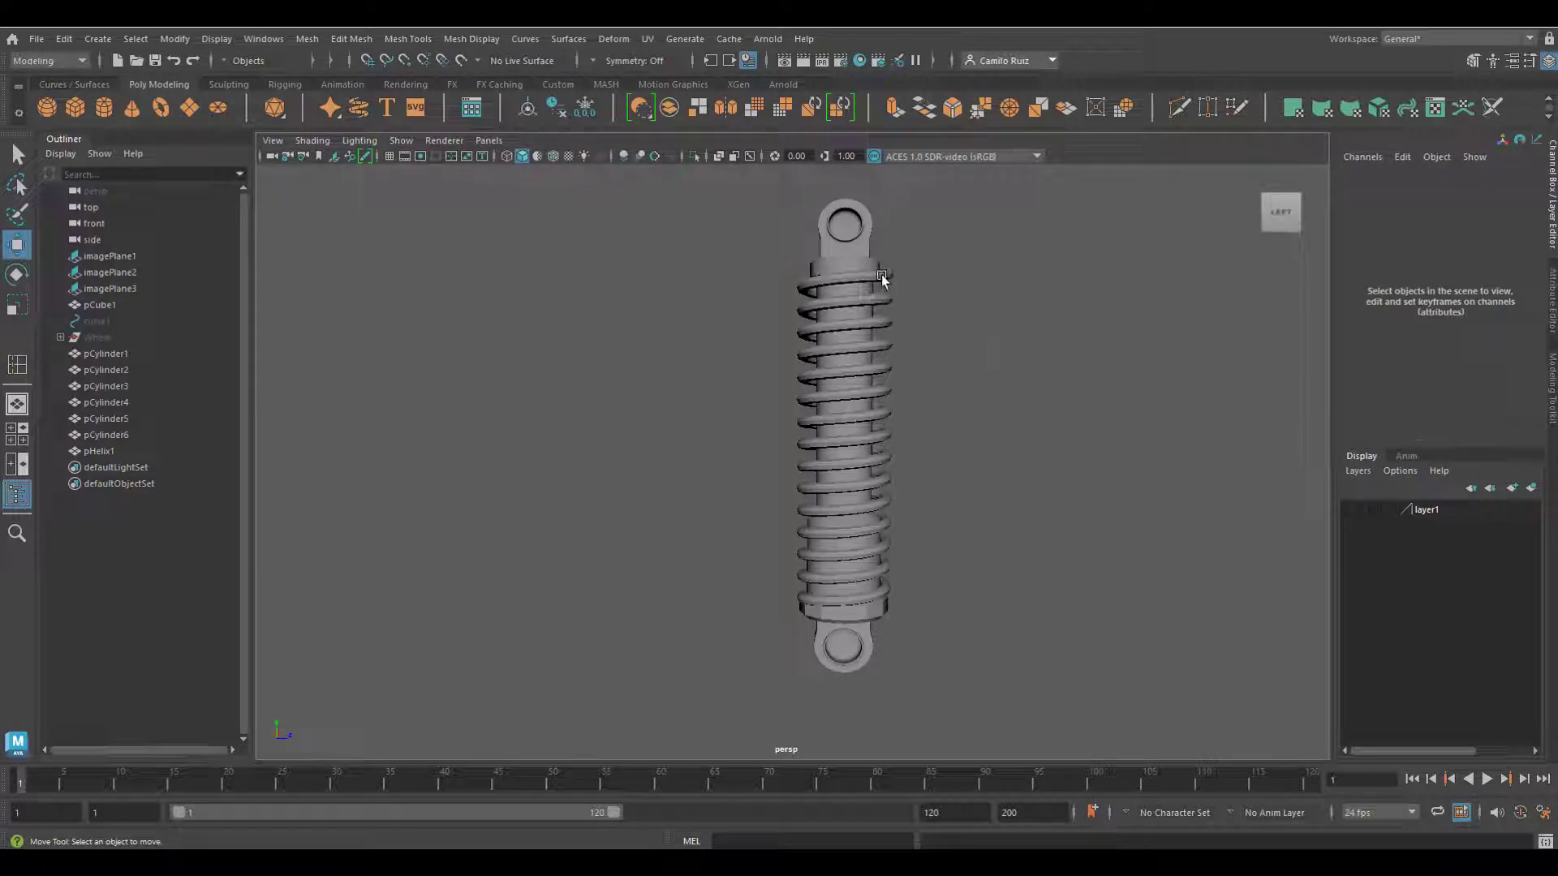
click(883, 279)
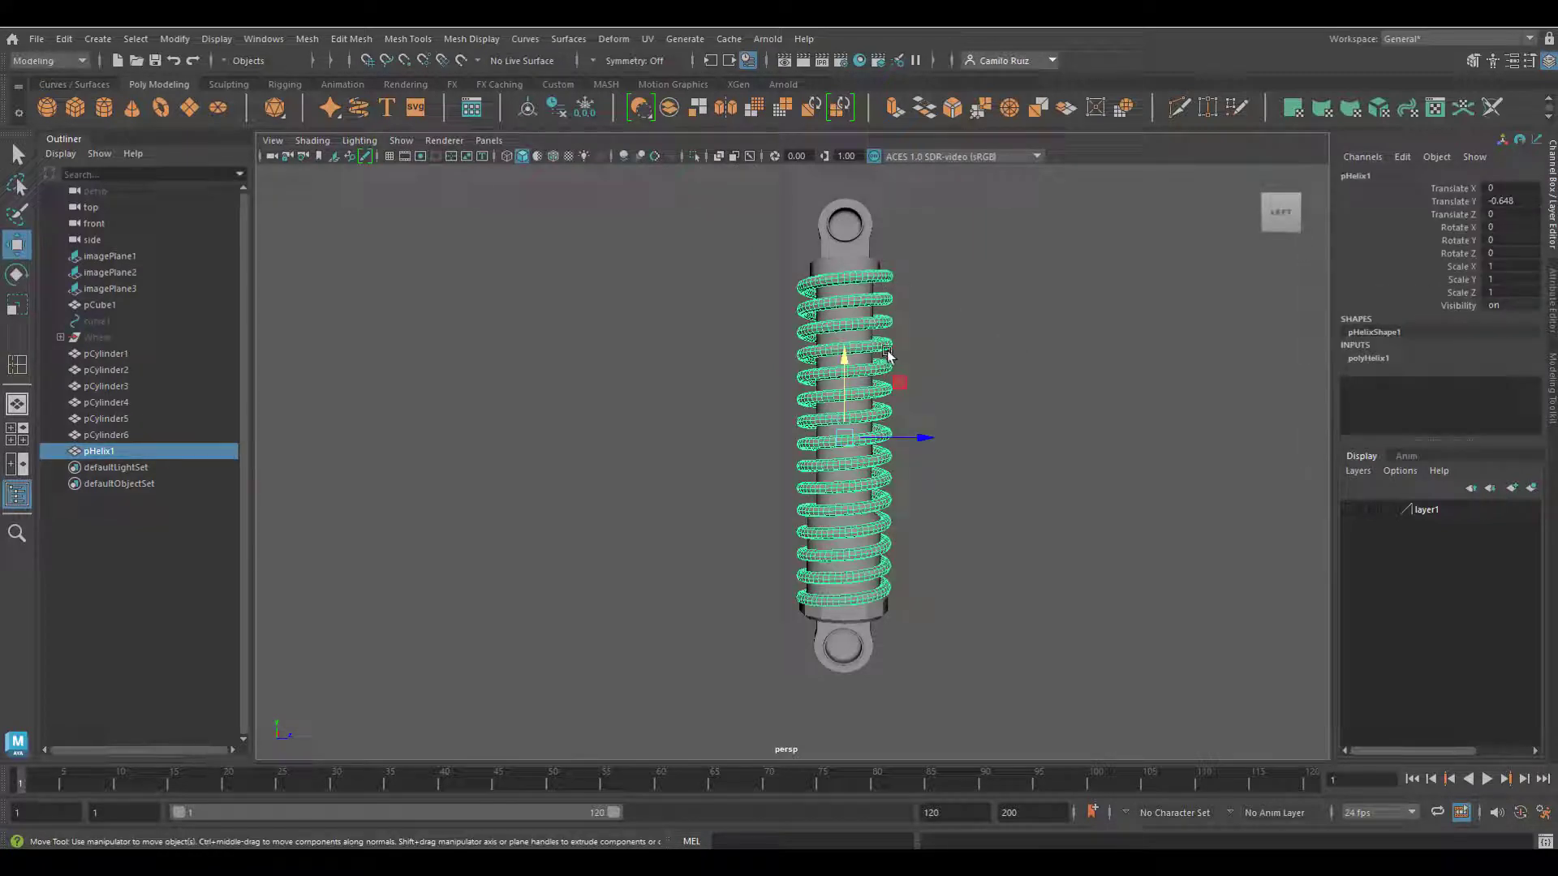
click(1369, 358)
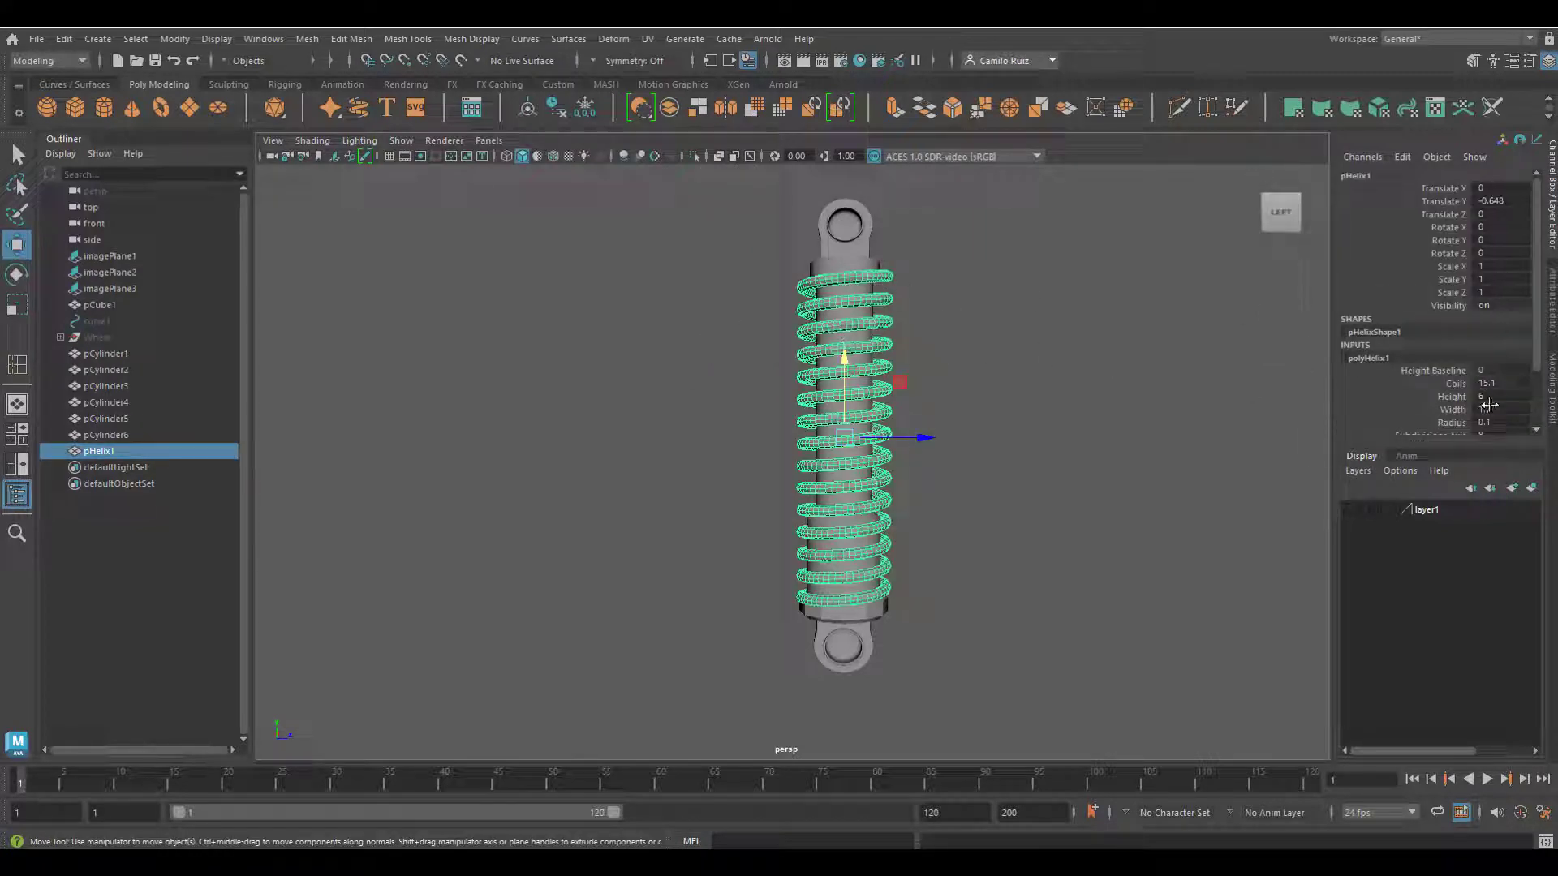
Scale the upper cap uniformly to 4.63 and the lower cap to 5.059 so both cover the spring's ends.
key(r)
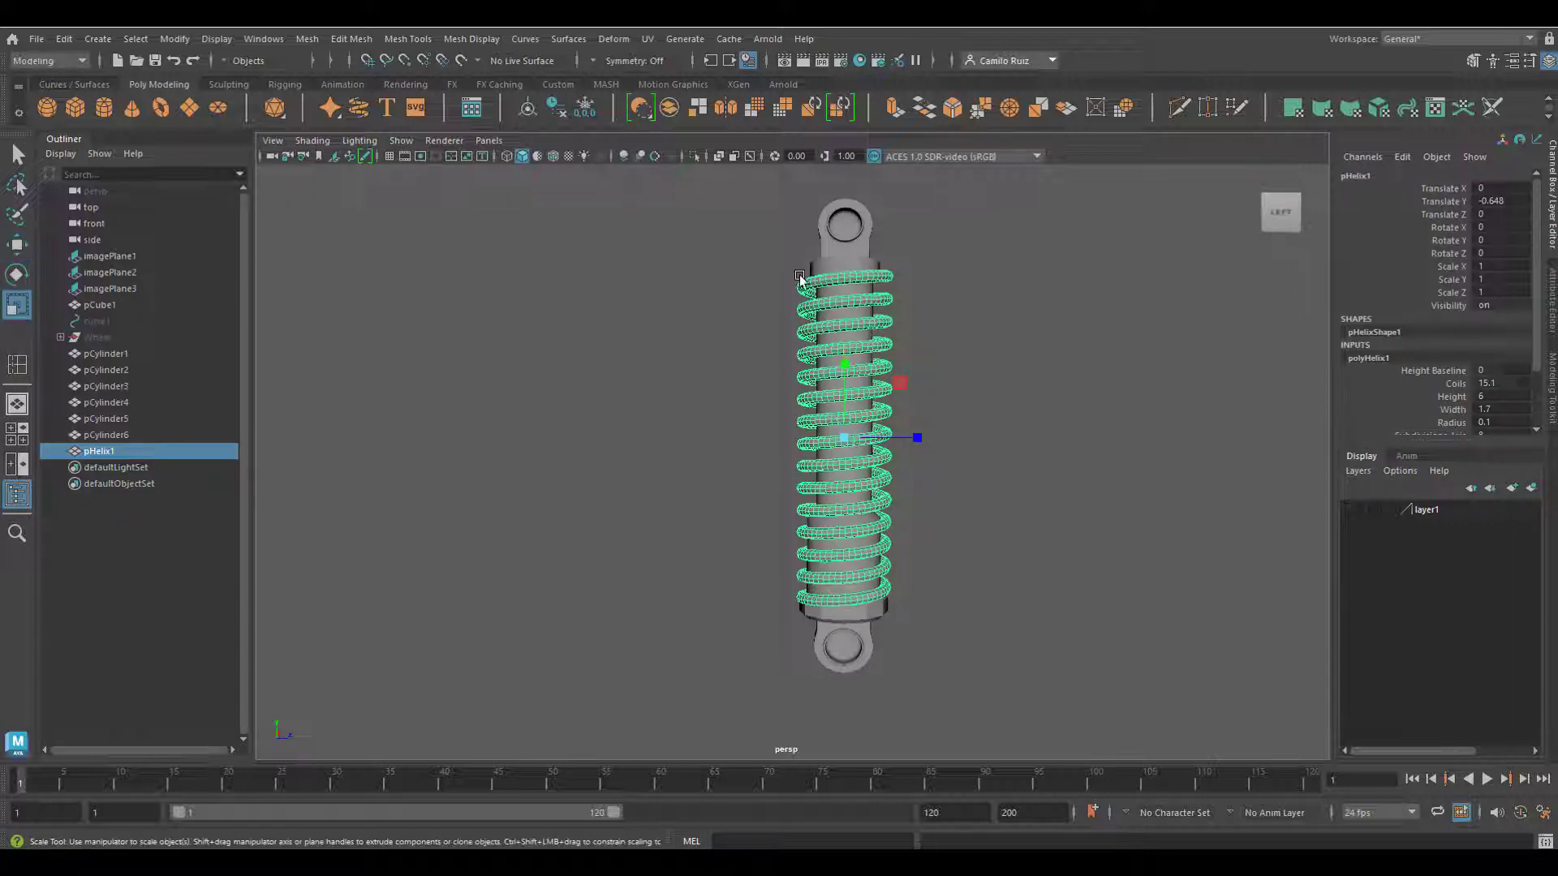
click(833, 268)
drag(845, 273, 846, 587)
click(850, 577)
alt+drag(845, 578, 849, 546)
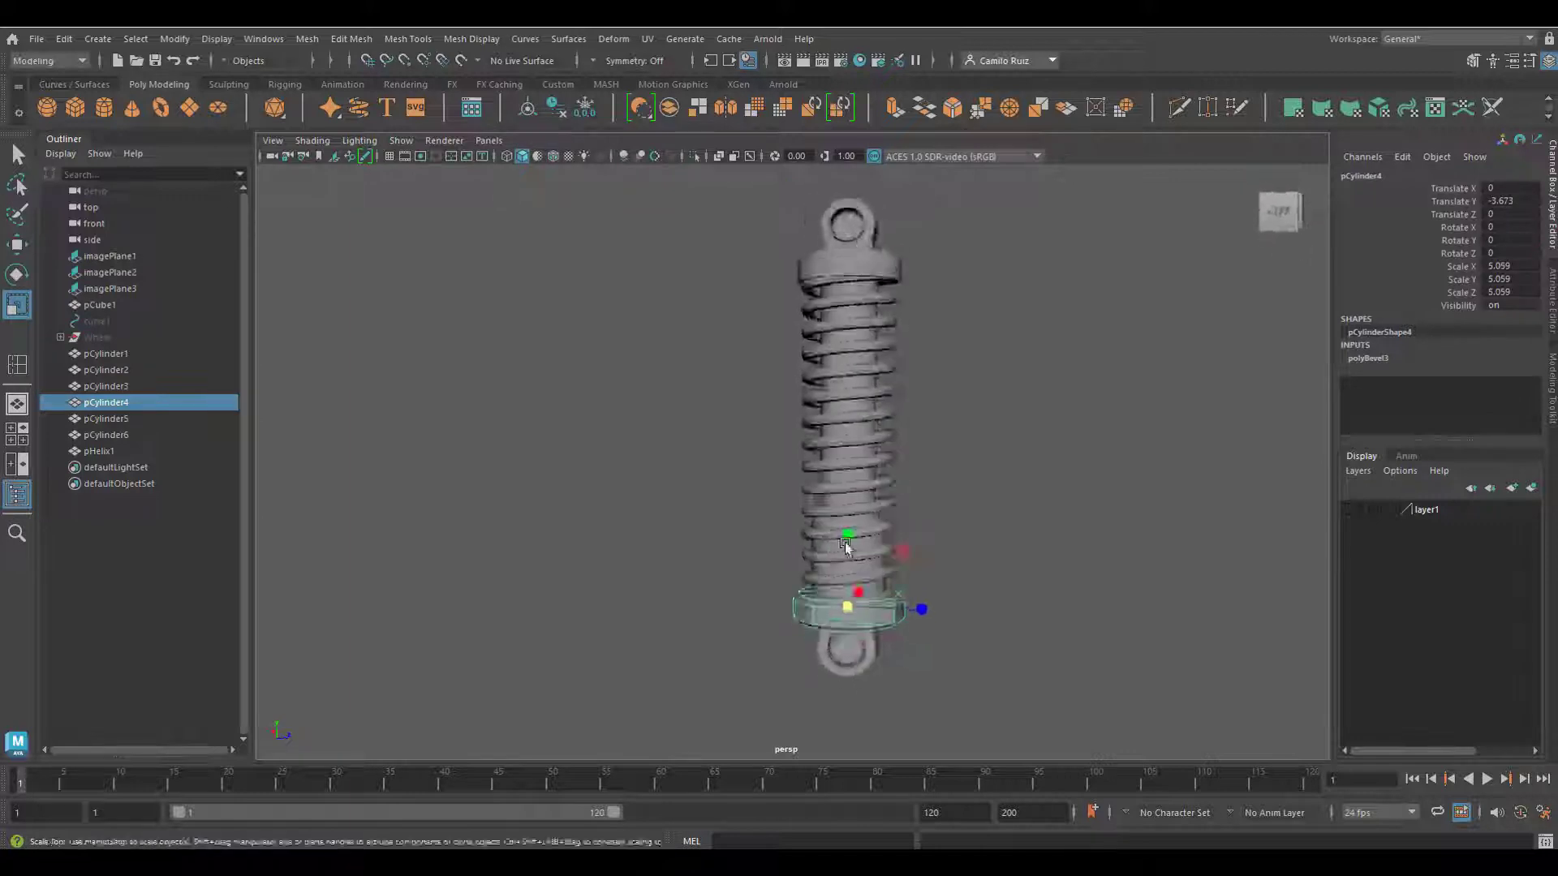
click(941, 531)
alt+drag(941, 531, 953, 526)
Reposition both caps against the spring's ends, raising the upper cap to Translate Y 2.459.
click(873, 268)
key(w)
drag(850, 204, 852, 199)
mouse_move(950, 292)
alt+mouse_down()
mouse_move(904, 306)
mouse_move(954, 313)
alt+mouse_up()
click(860, 610)
drag(847, 539, 888, 536)
click(885, 260)
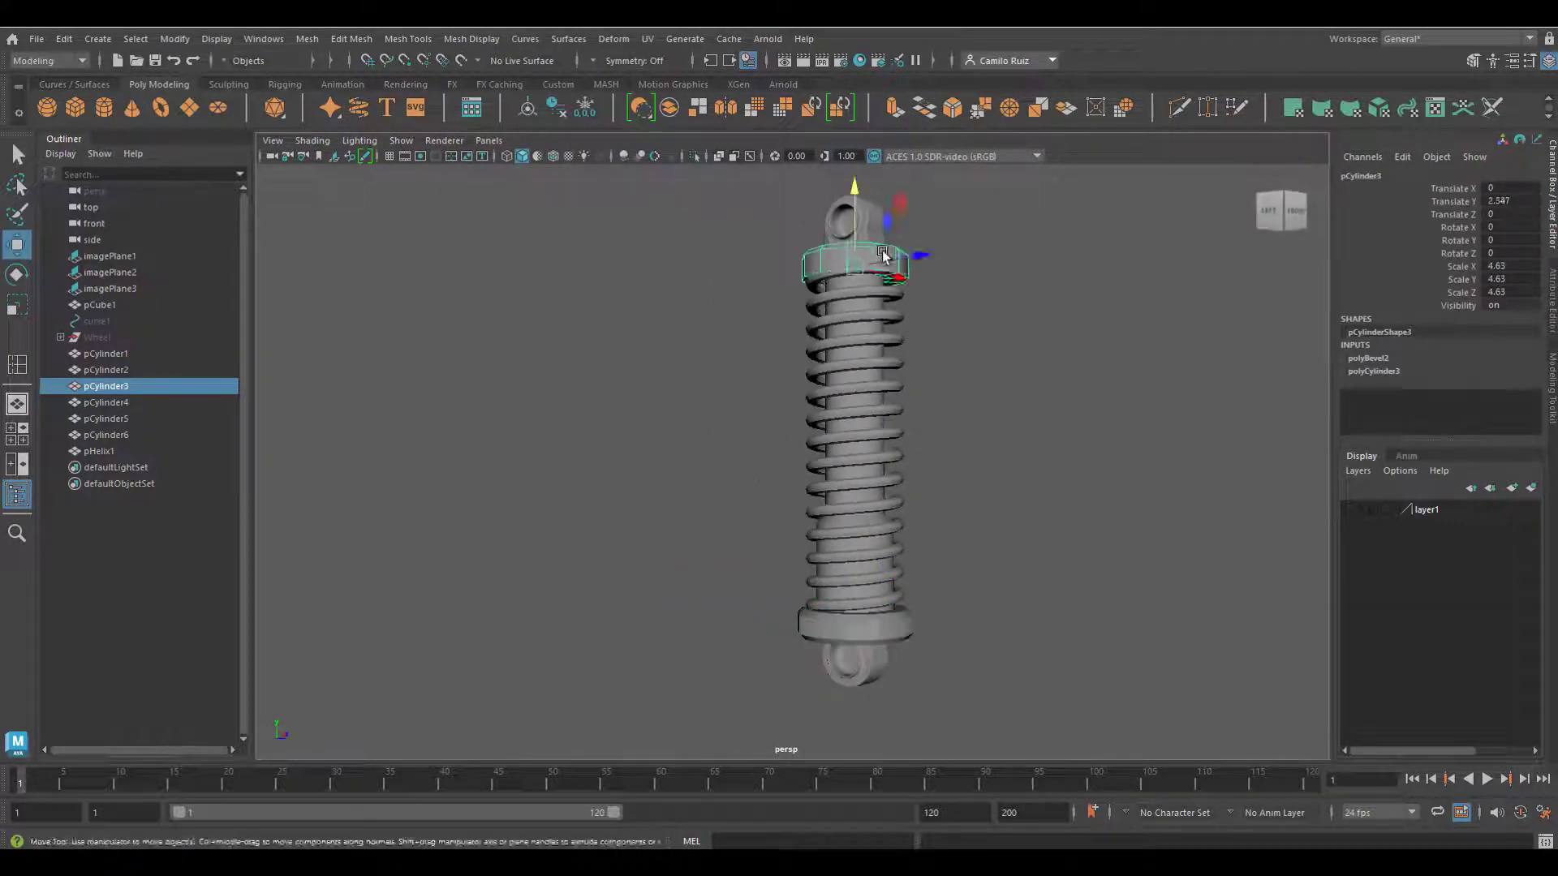
alt+drag(887, 257, 817, 238)
drag(774, 185, 852, 195)
click(848, 183)
click(138, 385)
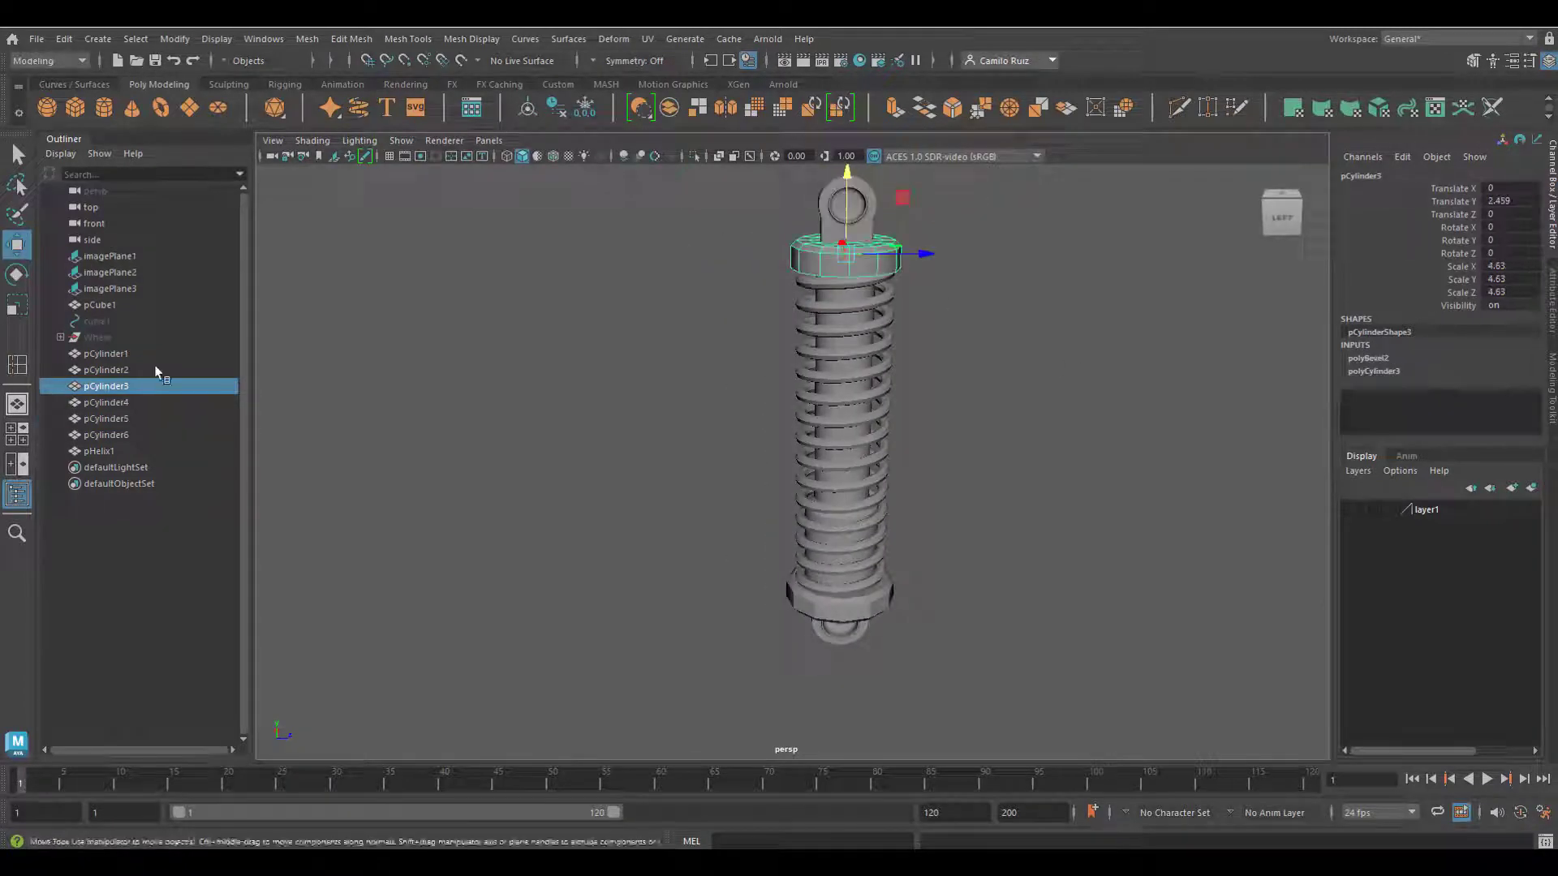
Try a smaller upper cap with a uniform scale of 3.733.
key(r)
drag(846, 254, 826, 258)
alt+drag(826, 258, 925, 266)
Try a tighter spring by changing the helix's Width to 1.4 and its Height to 6.4.
click(795, 368)
click(1368, 358)
click(1451, 397)
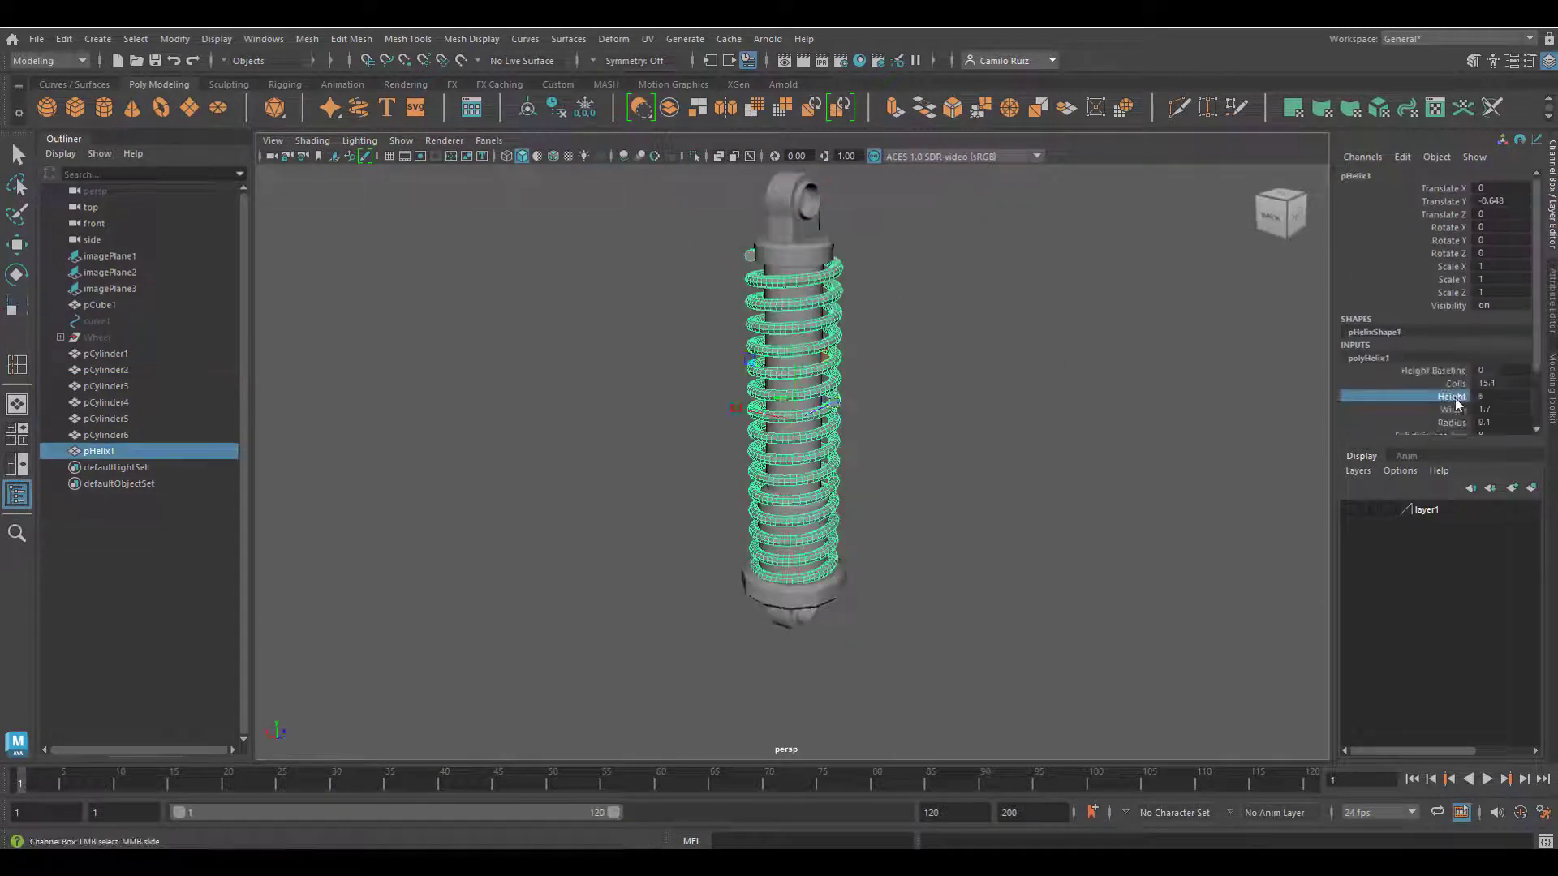
click(1451, 411)
middle_drag(1071, 387, 1115, 393)
click(1460, 422)
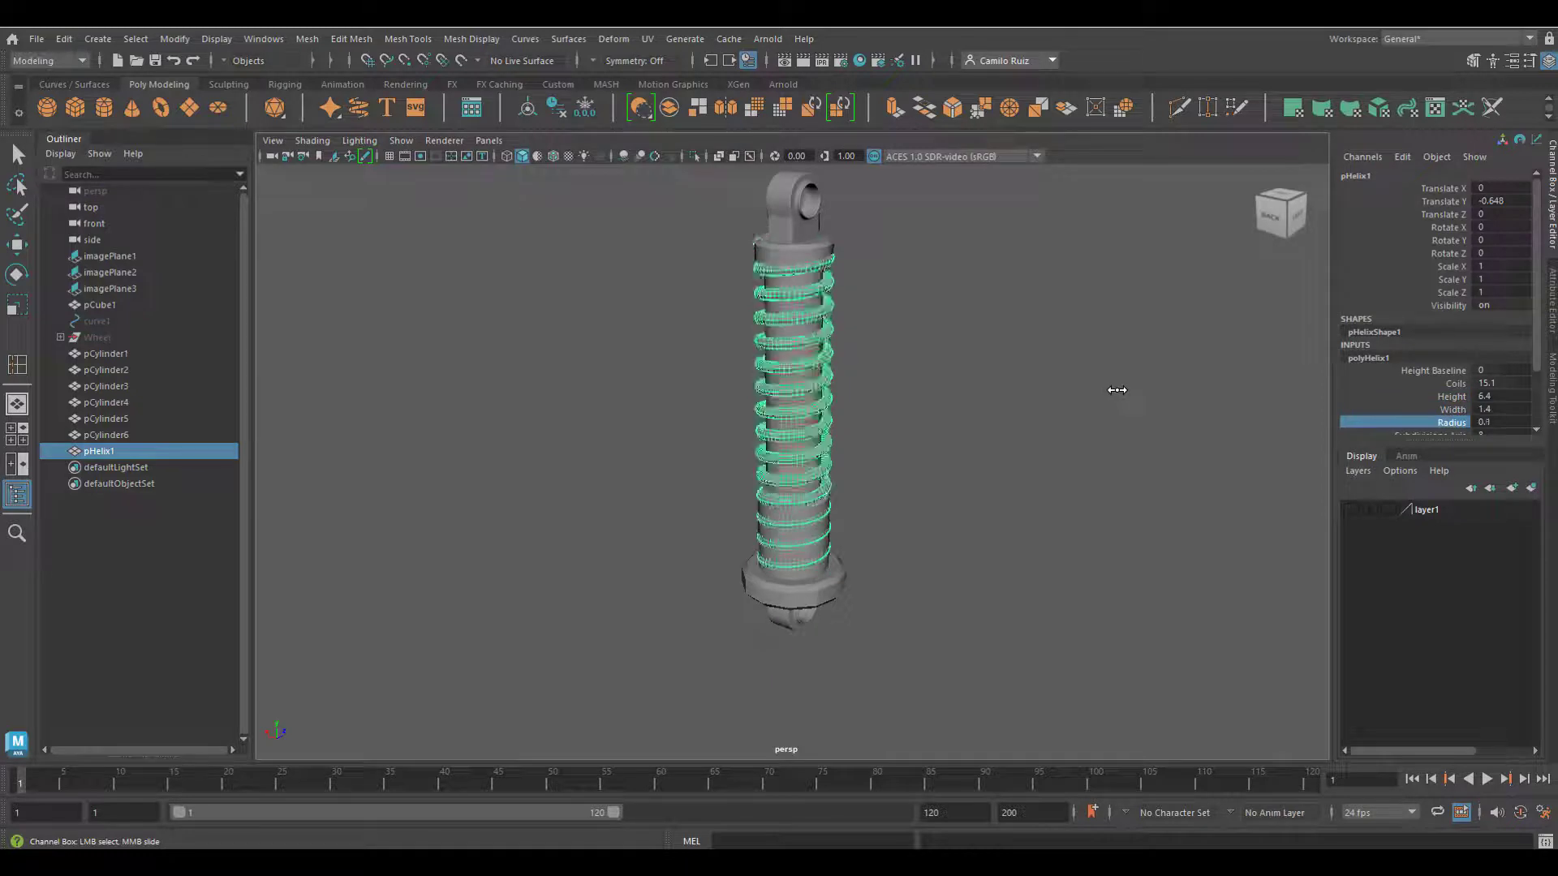
alt+drag(1115, 393, 1035, 374)
click(1451, 396)
middle_drag(1113, 376, 1073, 376)
Scale the upper cap uniformly to 4.413 and raise it to Translate Y 2.539 above the spring.
click(738, 251)
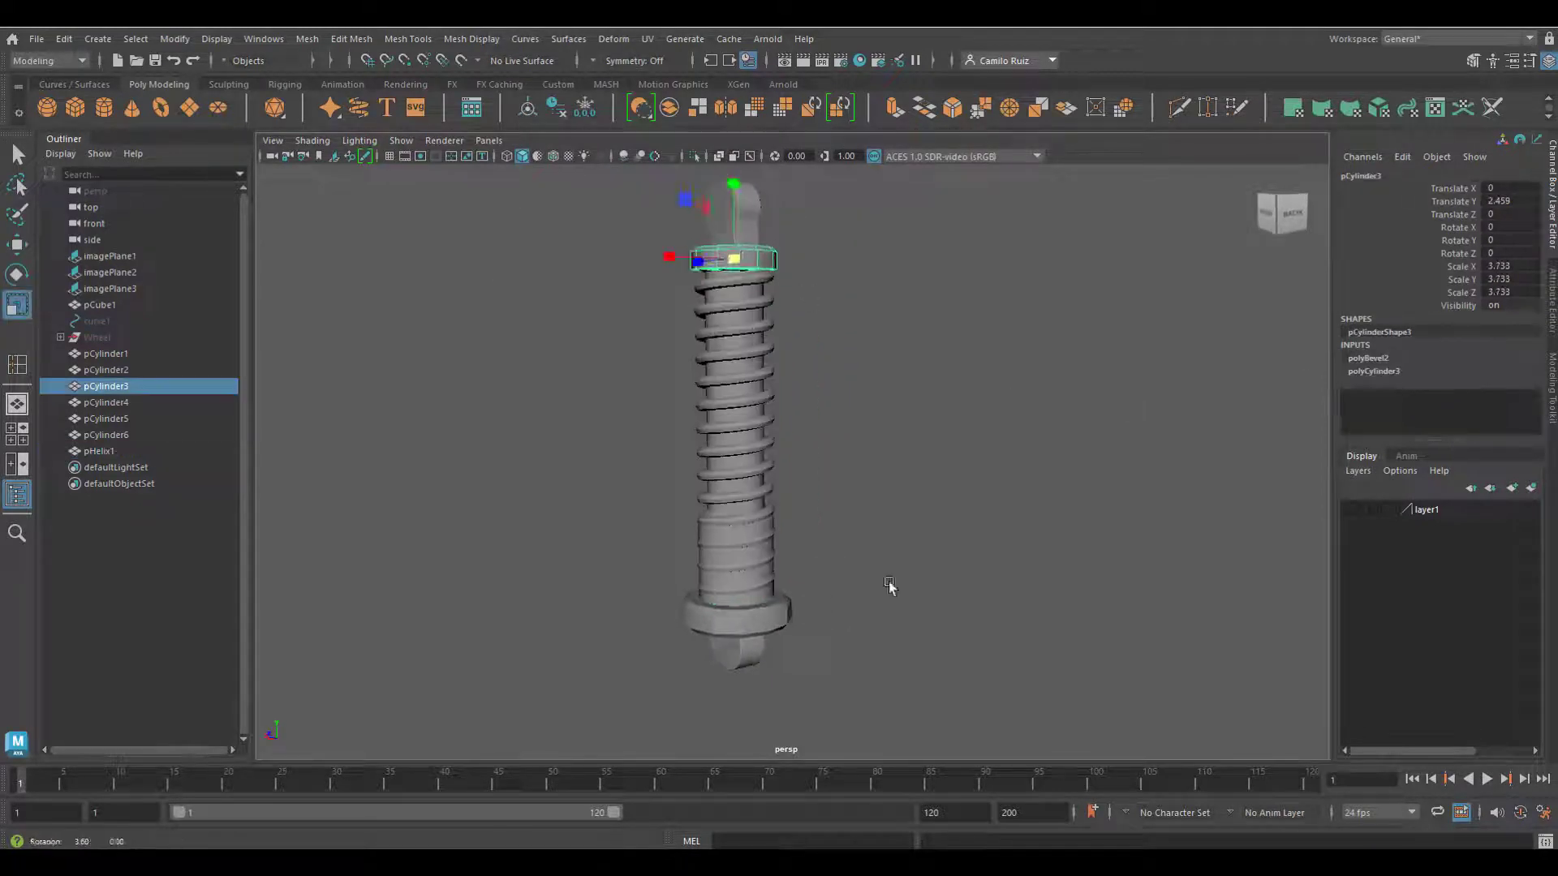
alt+drag(890, 587, 564, 433)
click(866, 429)
middle_drag(998, 424, 1037, 424)
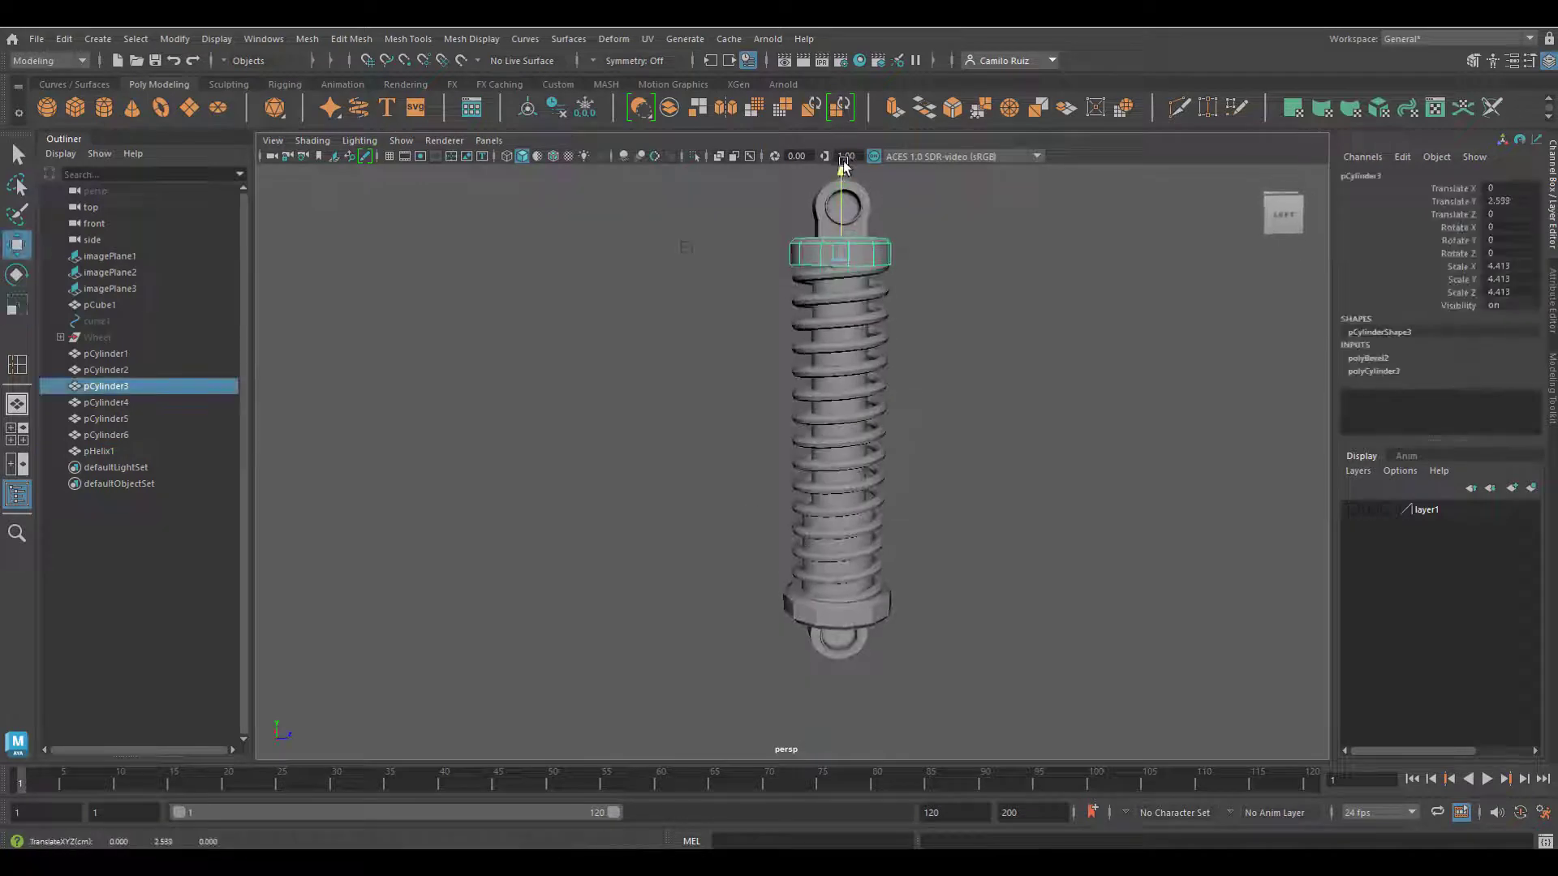
click(955, 309)
alt+drag(955, 305, 878, 295)
click(878, 295)
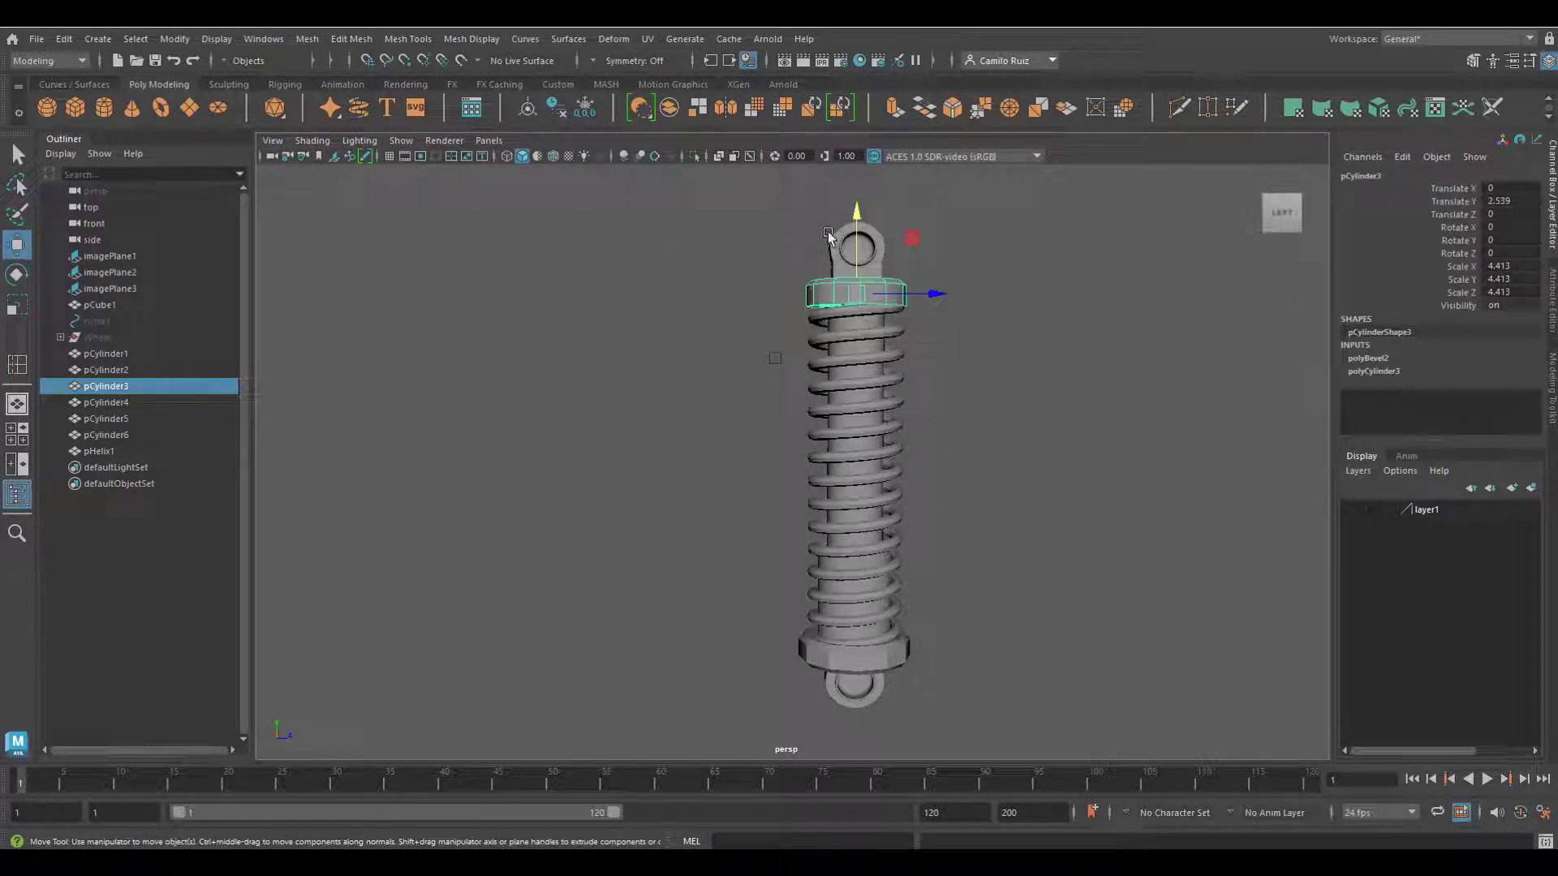
drag(856, 215, 782, 315)
click(865, 248)
Lengthen the inner shaft cylinder to Scale Y 2.818 so it reaches into the upper cap.
click(721, 334)
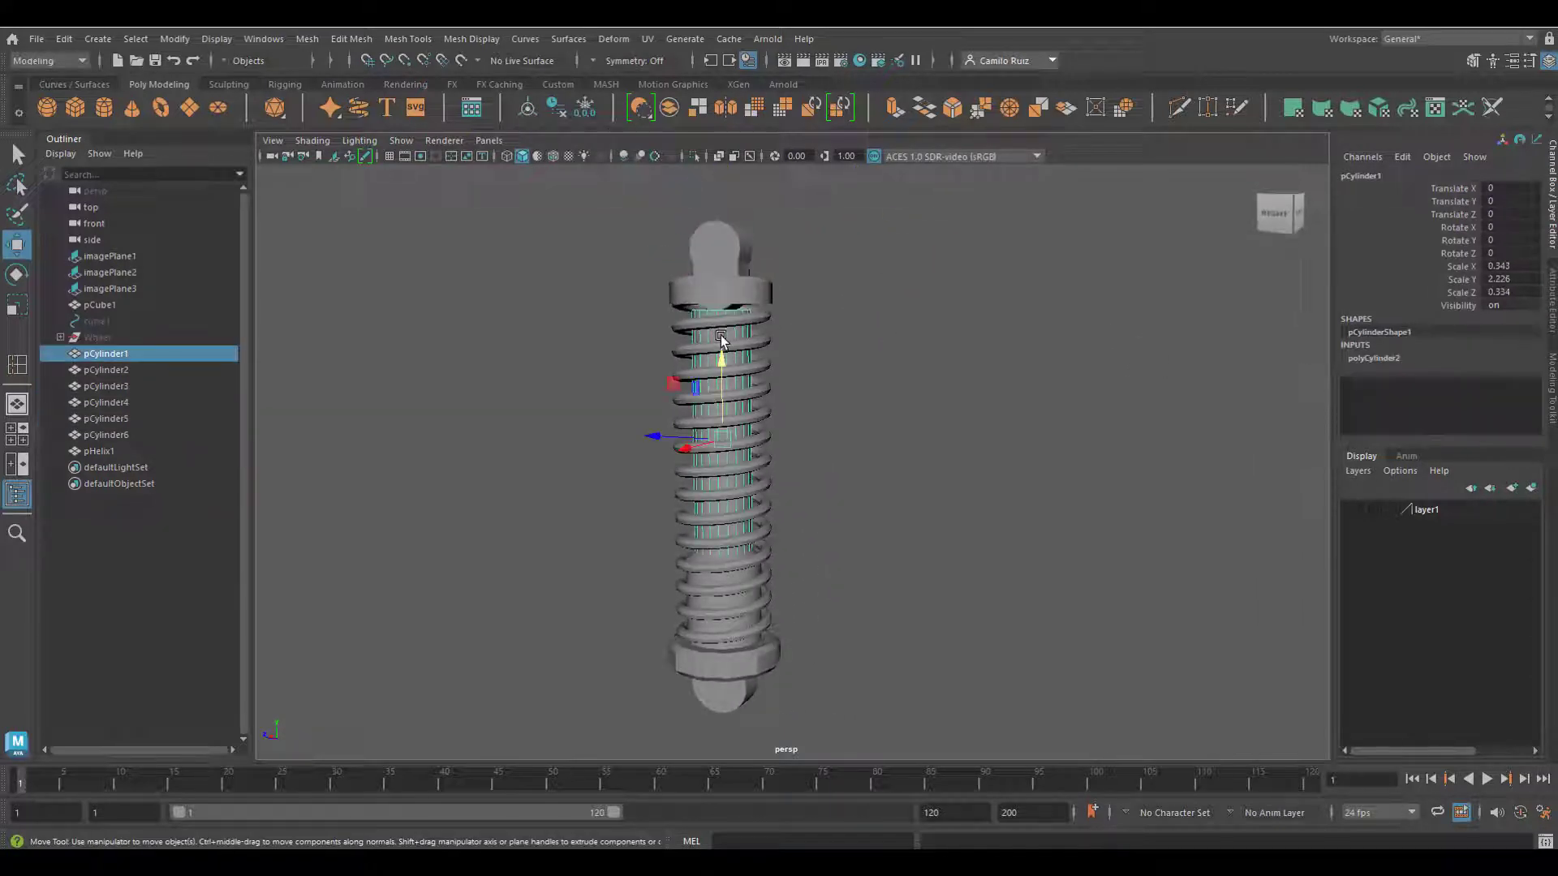
key(r)
drag(722, 360, 722, 342)
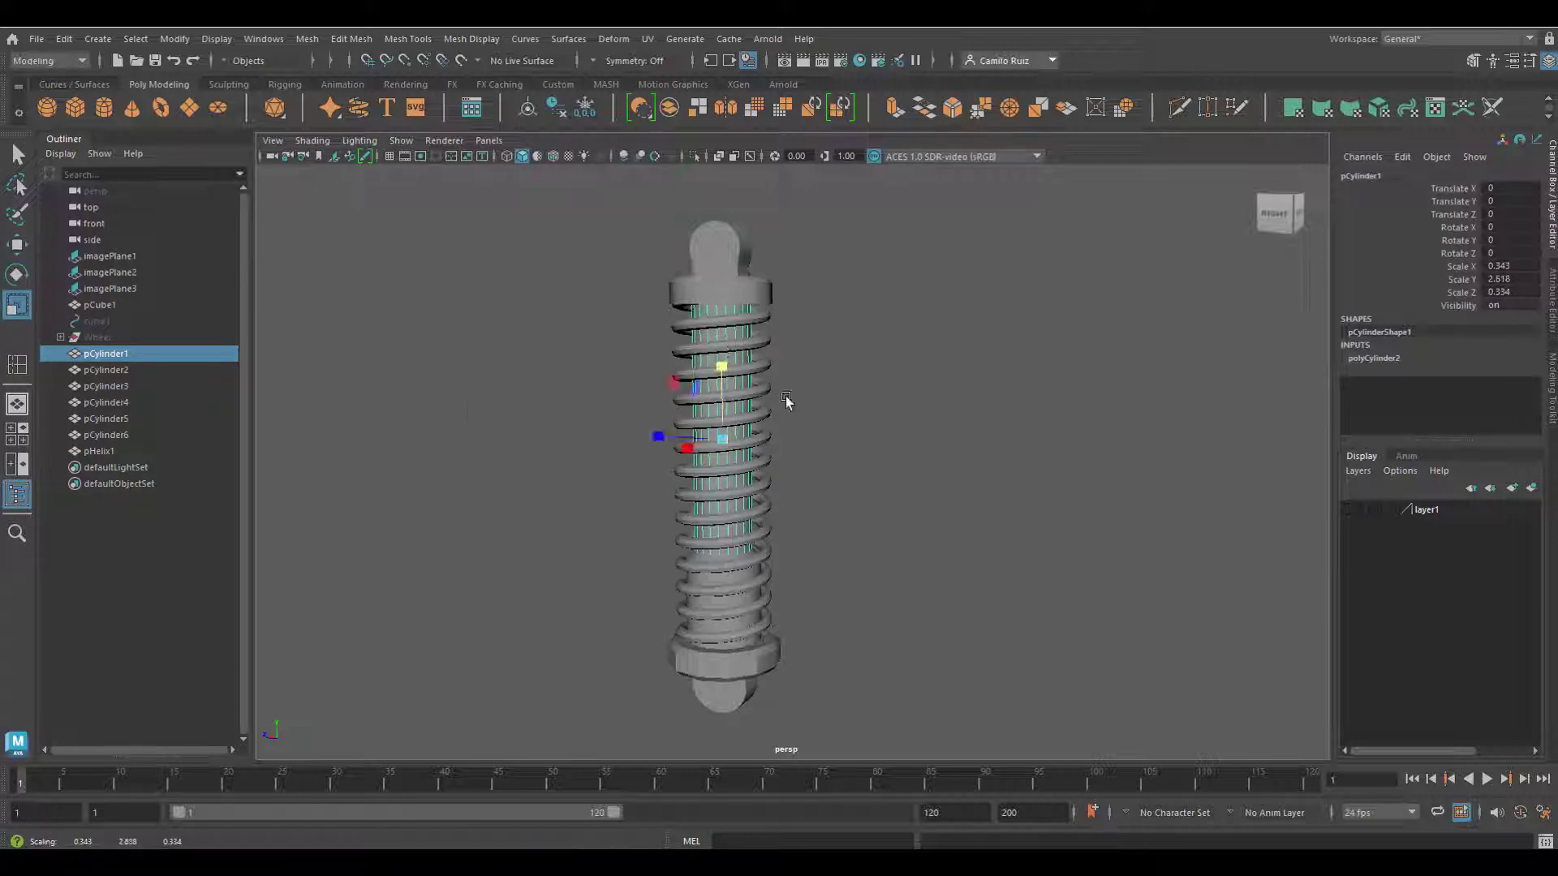
click(785, 399)
alt+drag(785, 399, 786, 473)
scroll(796, 527, down, 3)
alt+drag(803, 579, 874, 414)
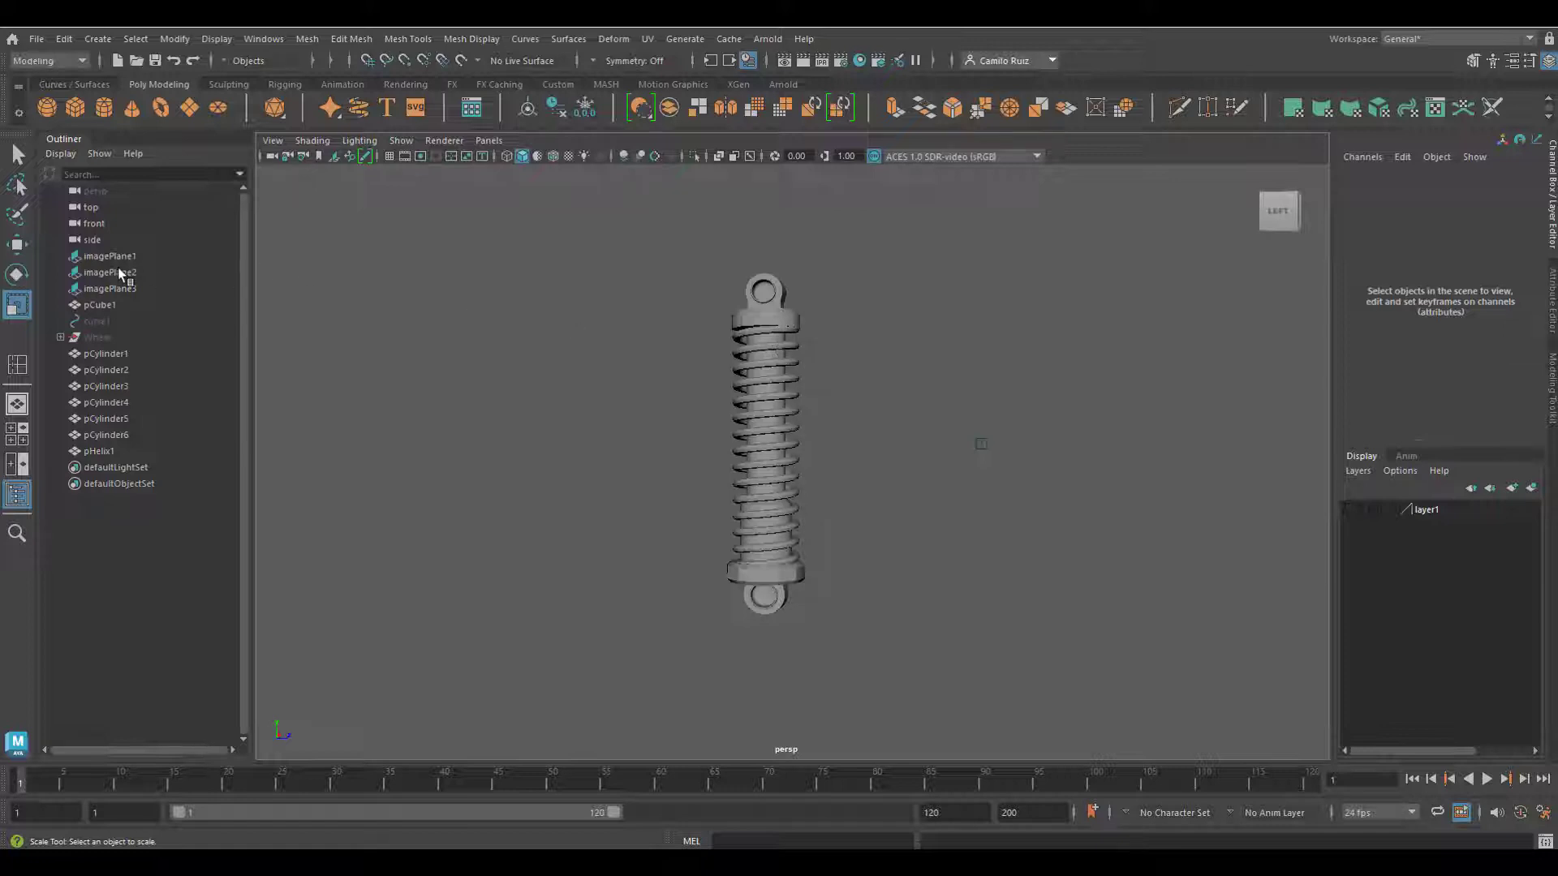
Duplicate the Screw object inside the Wheel group and unparent the copy from the group.
click(77, 340)
click(61, 340)
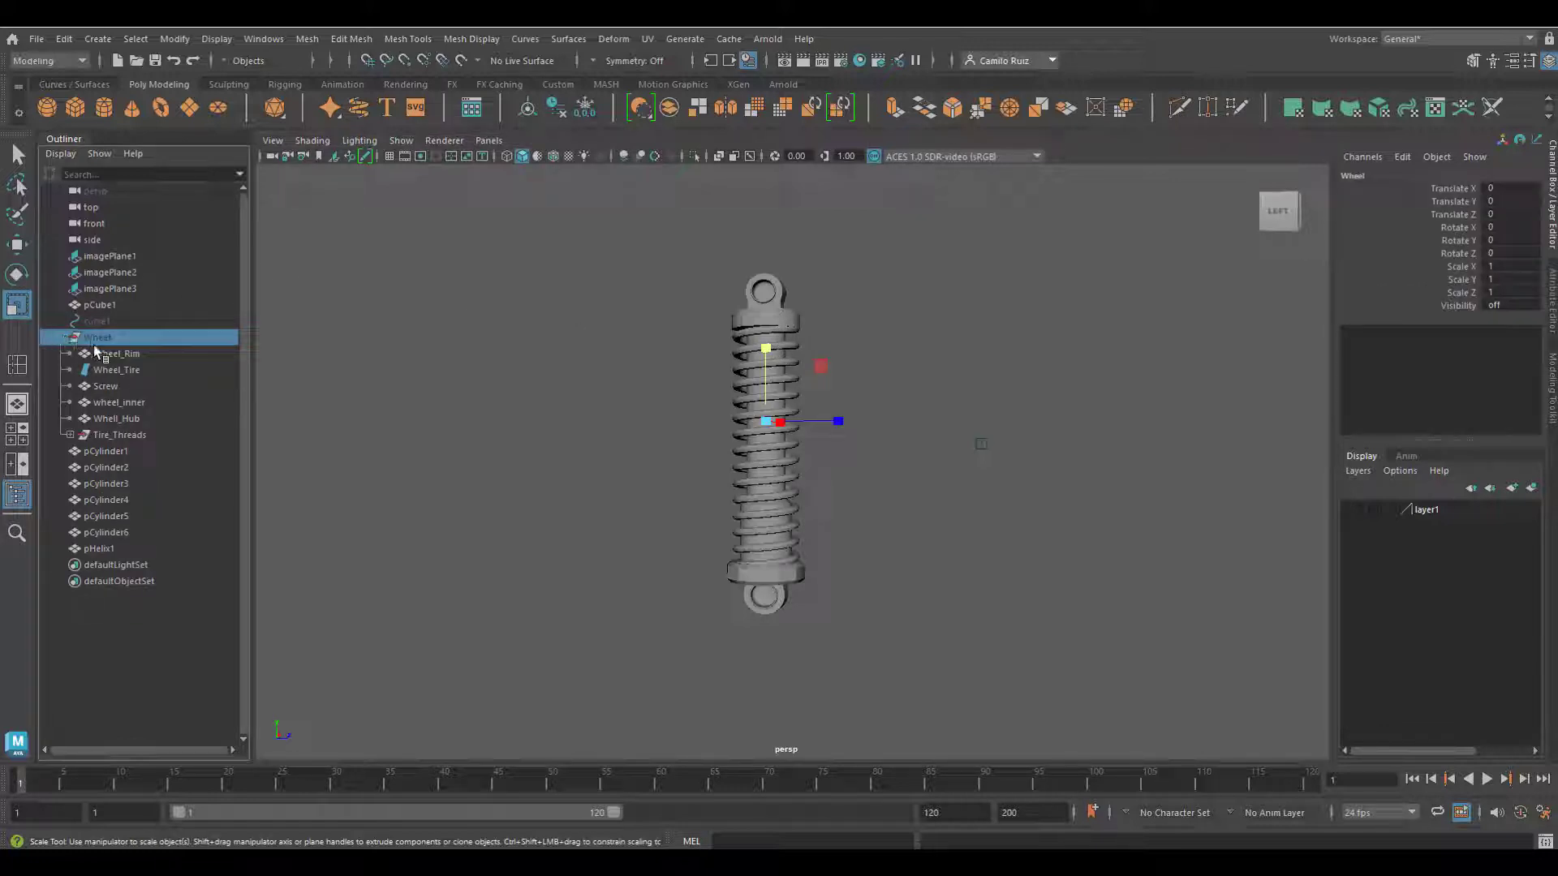
click(105, 387)
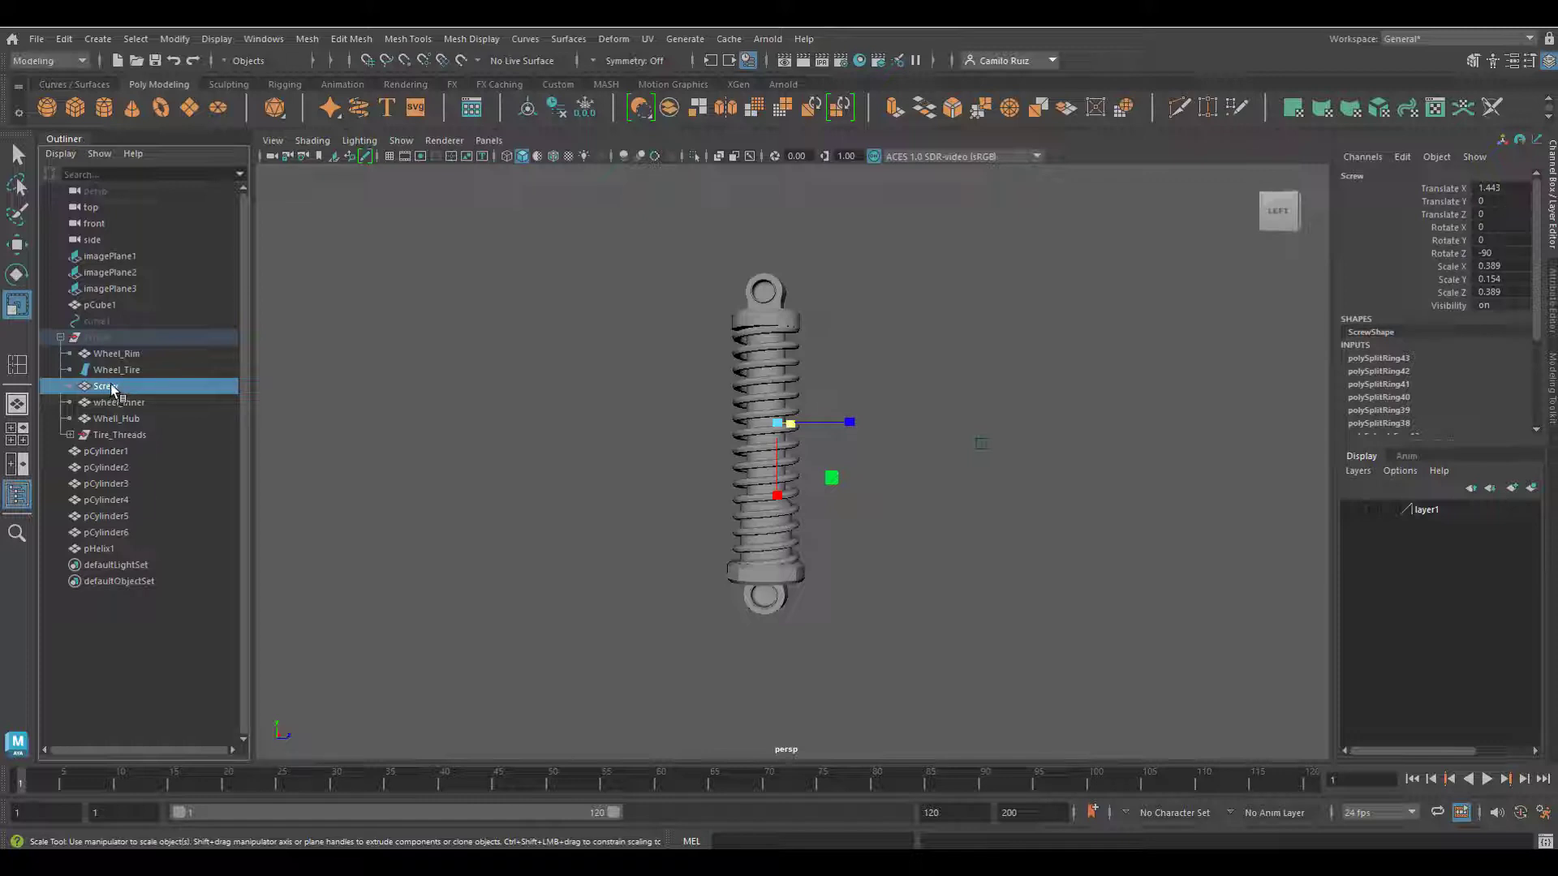
key(ctrl+d)
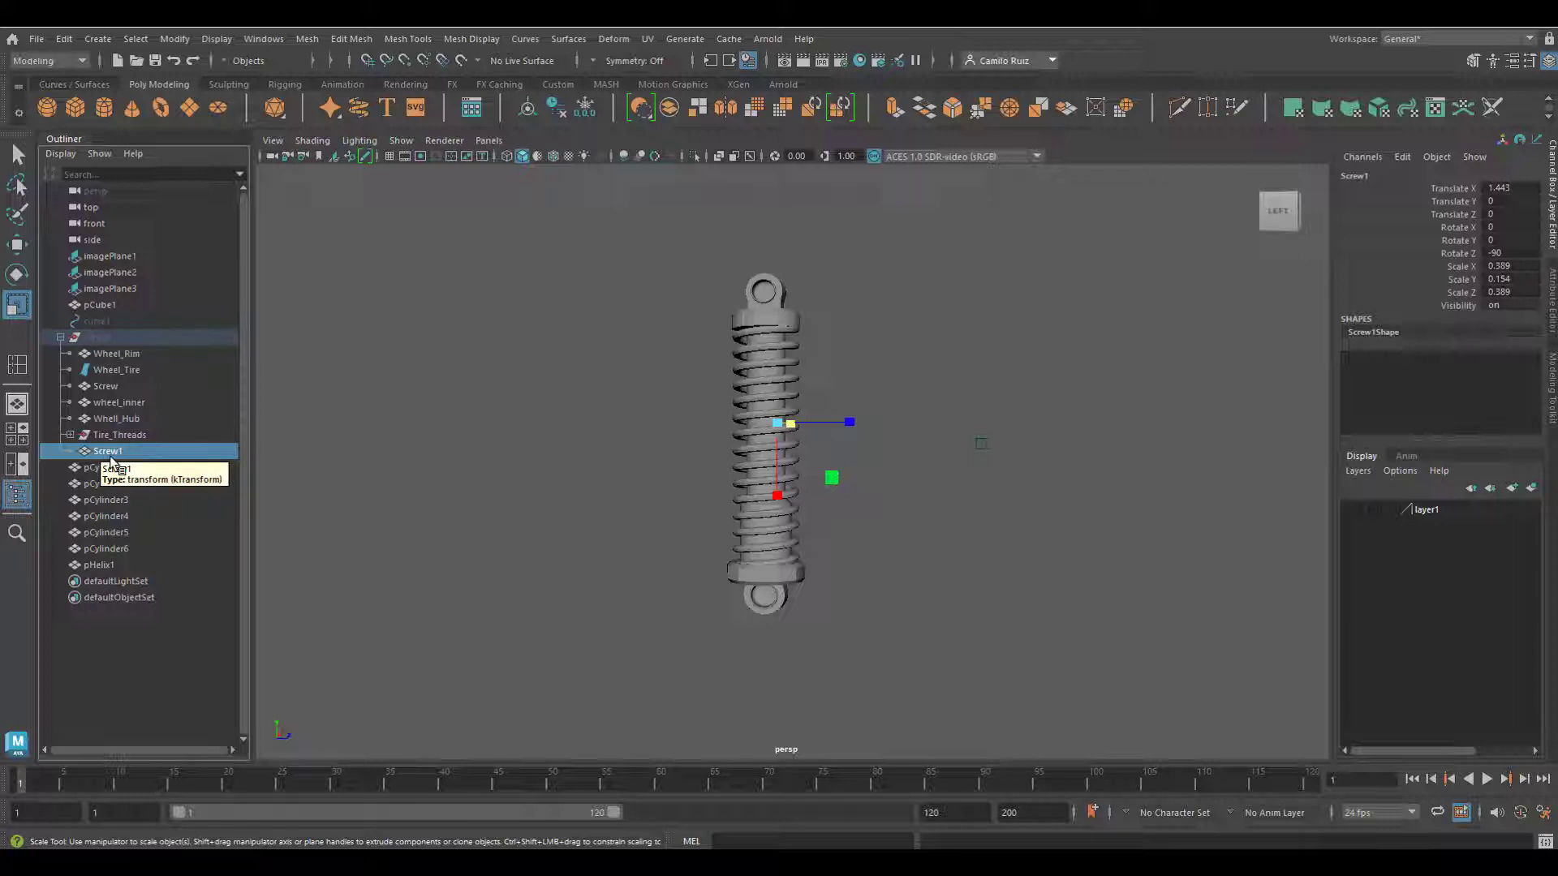
key(shift+p)
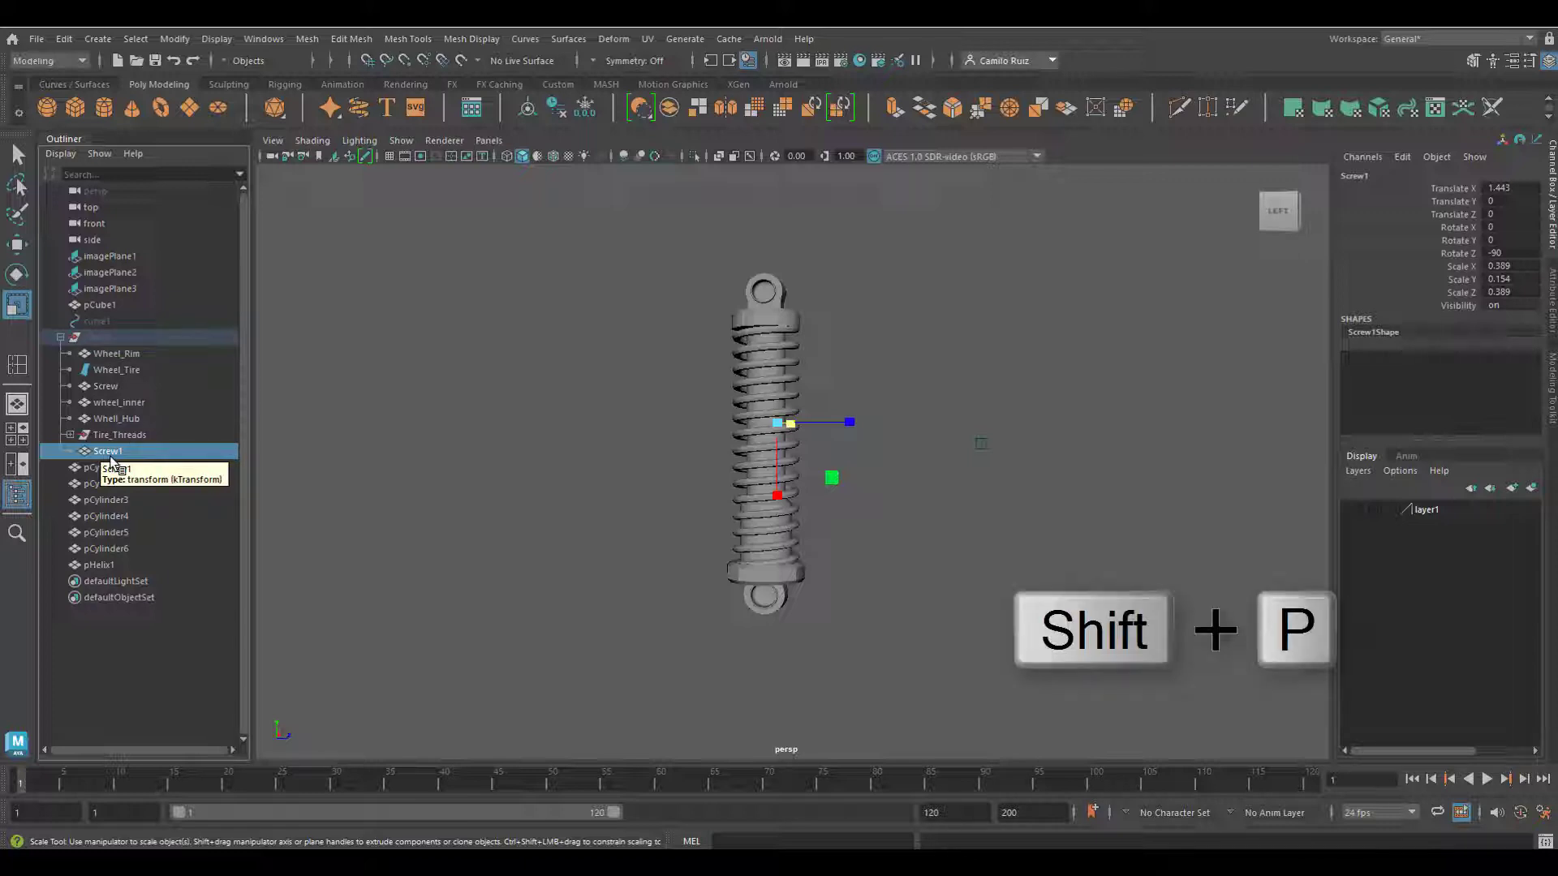
Unparent the duplicated screw from the Wheel group and move it up to Translate Y 3.345, beside the upper mounting ring.
key(shift+p)
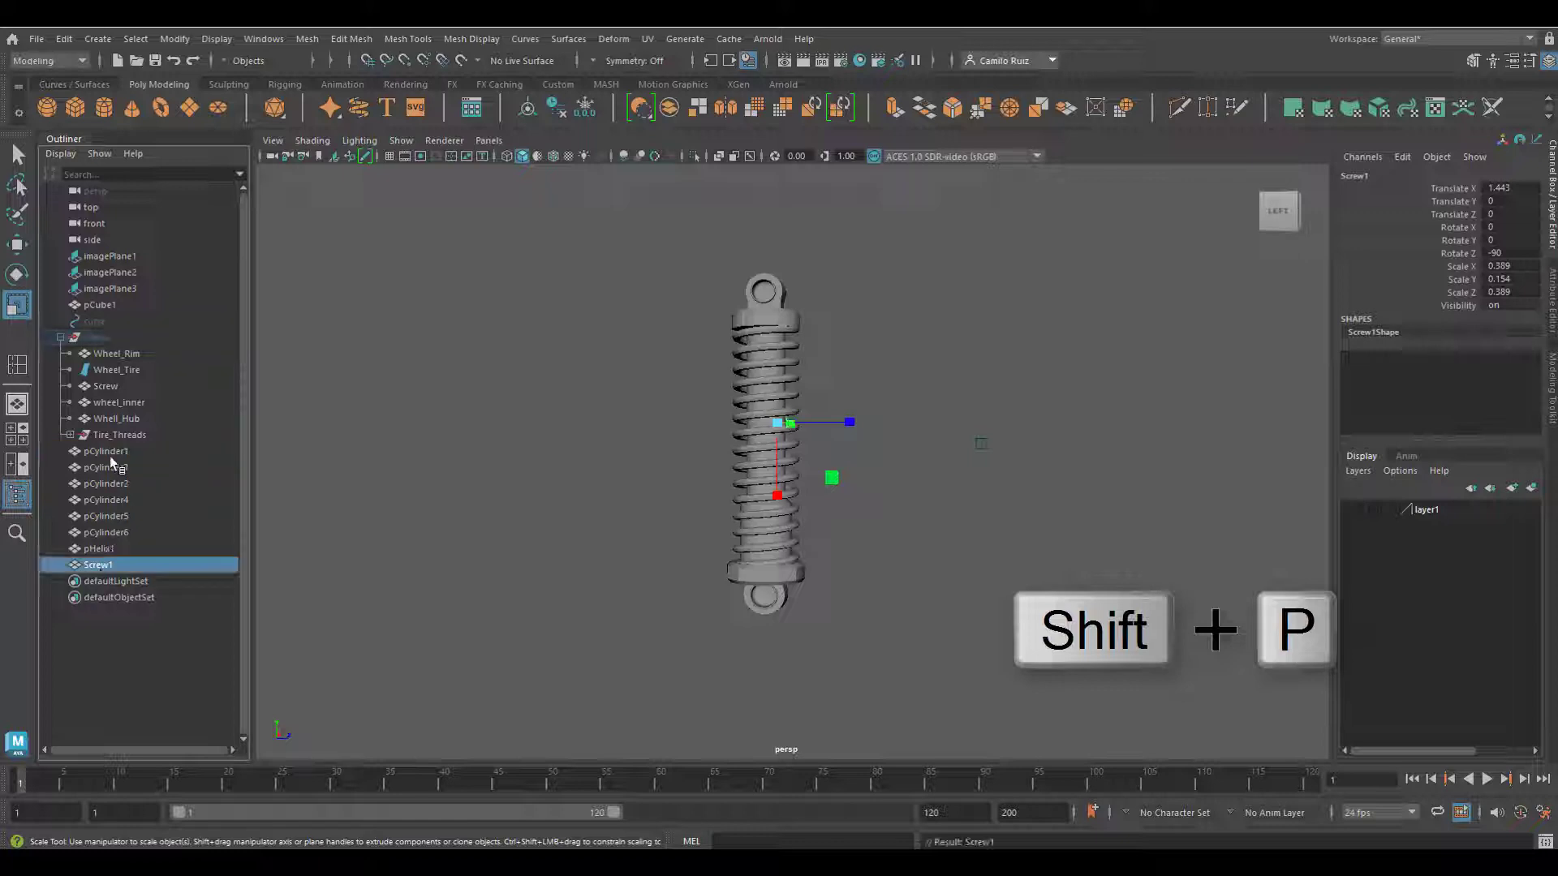
click(60, 337)
click(16, 244)
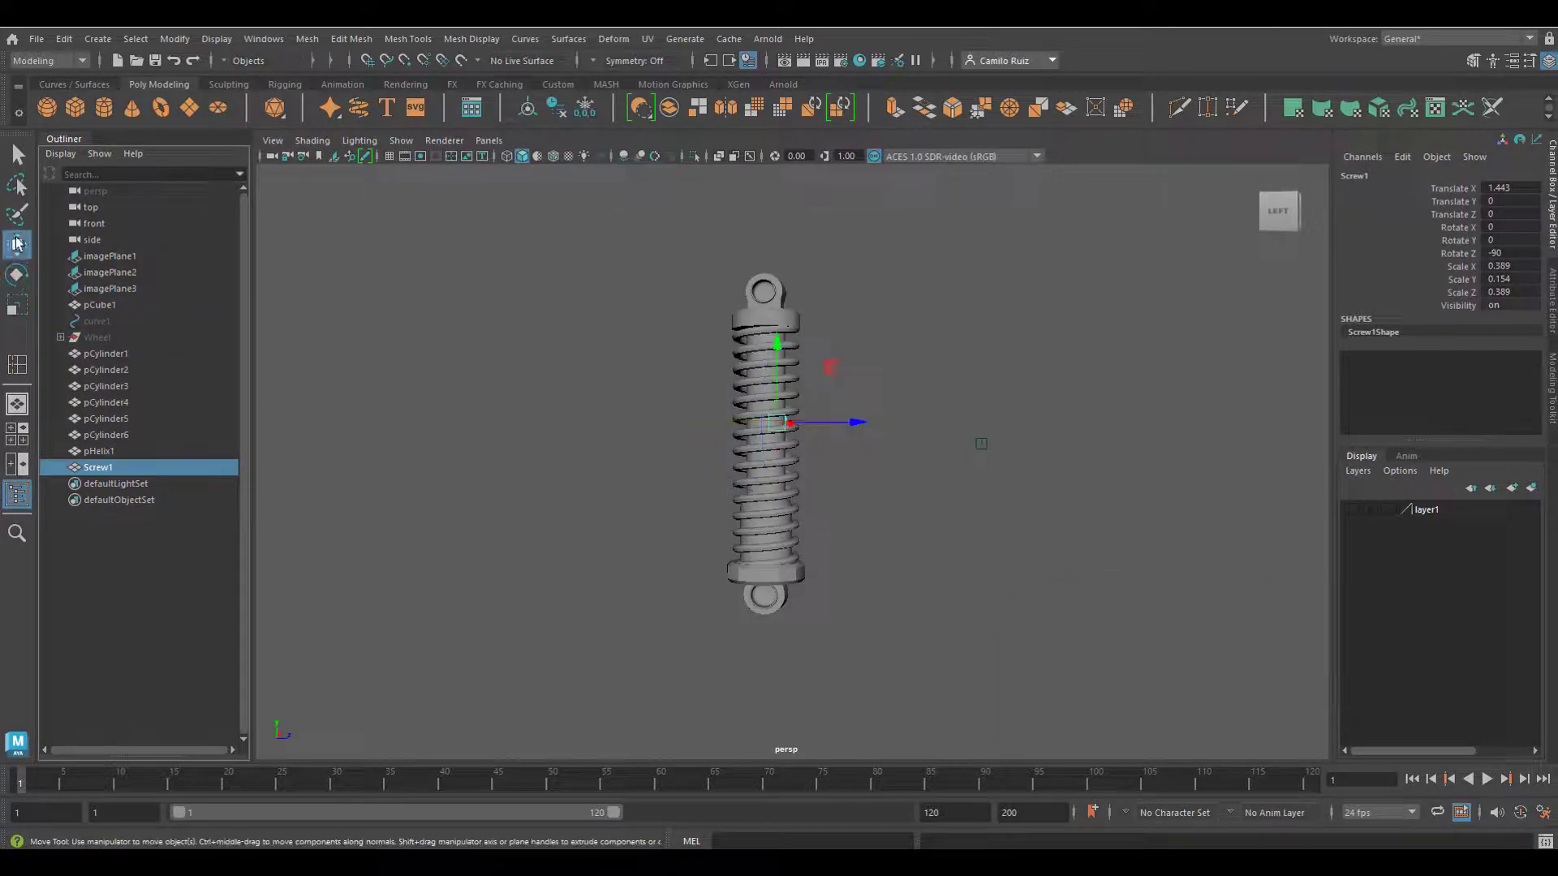
alt+drag(1079, 426, 845, 421)
drag(760, 336, 759, 207)
drag(828, 285, 848, 286)
alt+drag(649, 309, 844, 324)
Rotate the screw to face outward from the upper mount, setting its Rotate Z to 90.
scroll(801, 276, up, 6)
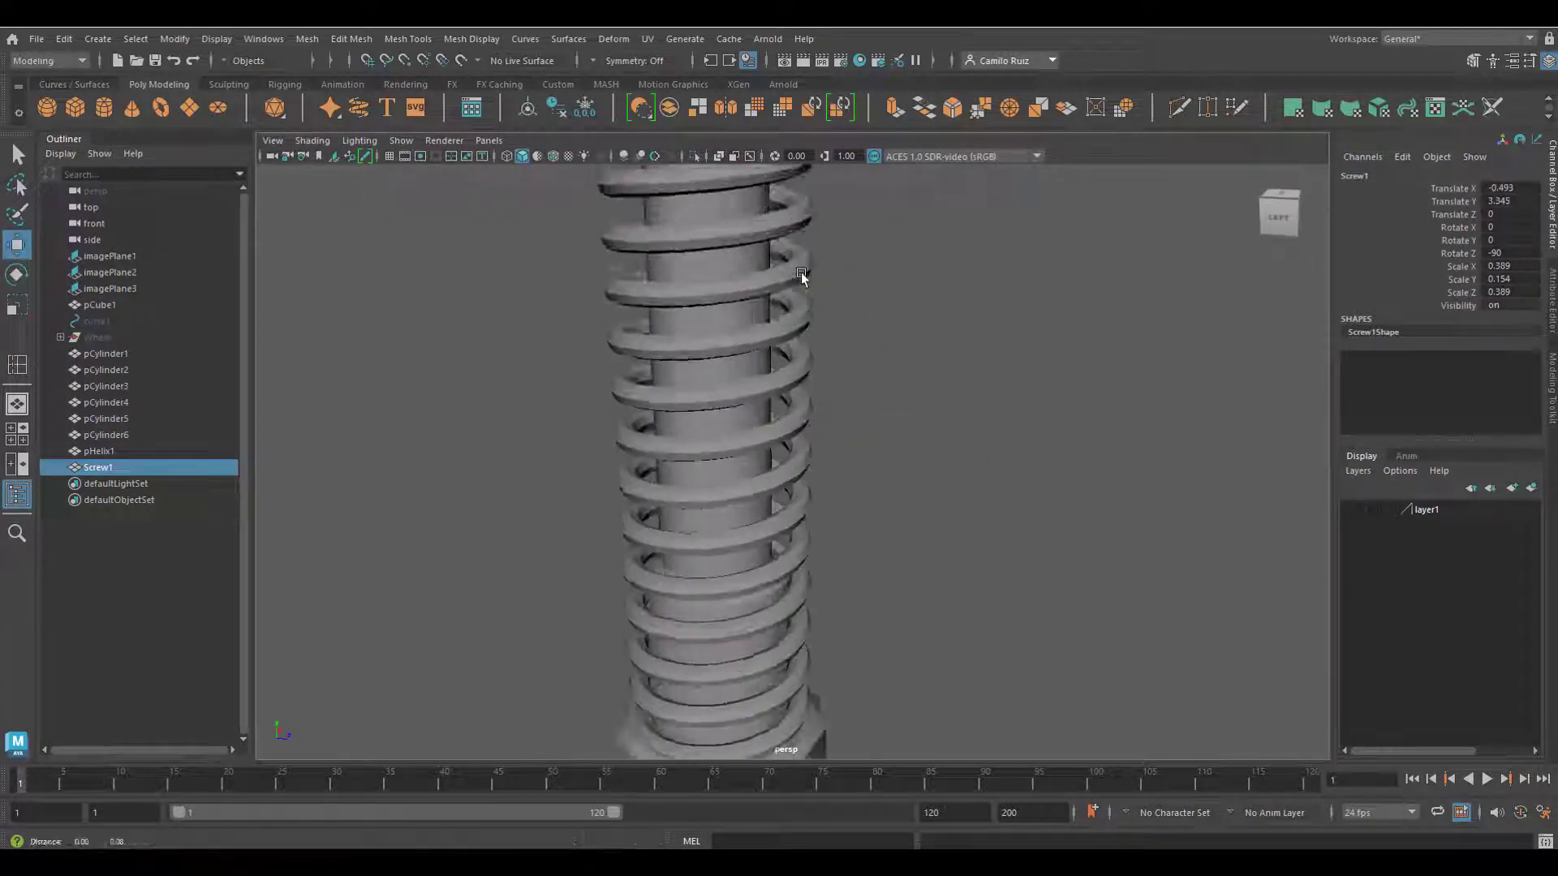
alt+middle_drag(801, 273, 742, 465)
alt+drag(741, 465, 561, 413)
key(e)
drag(464, 381, 666, 419)
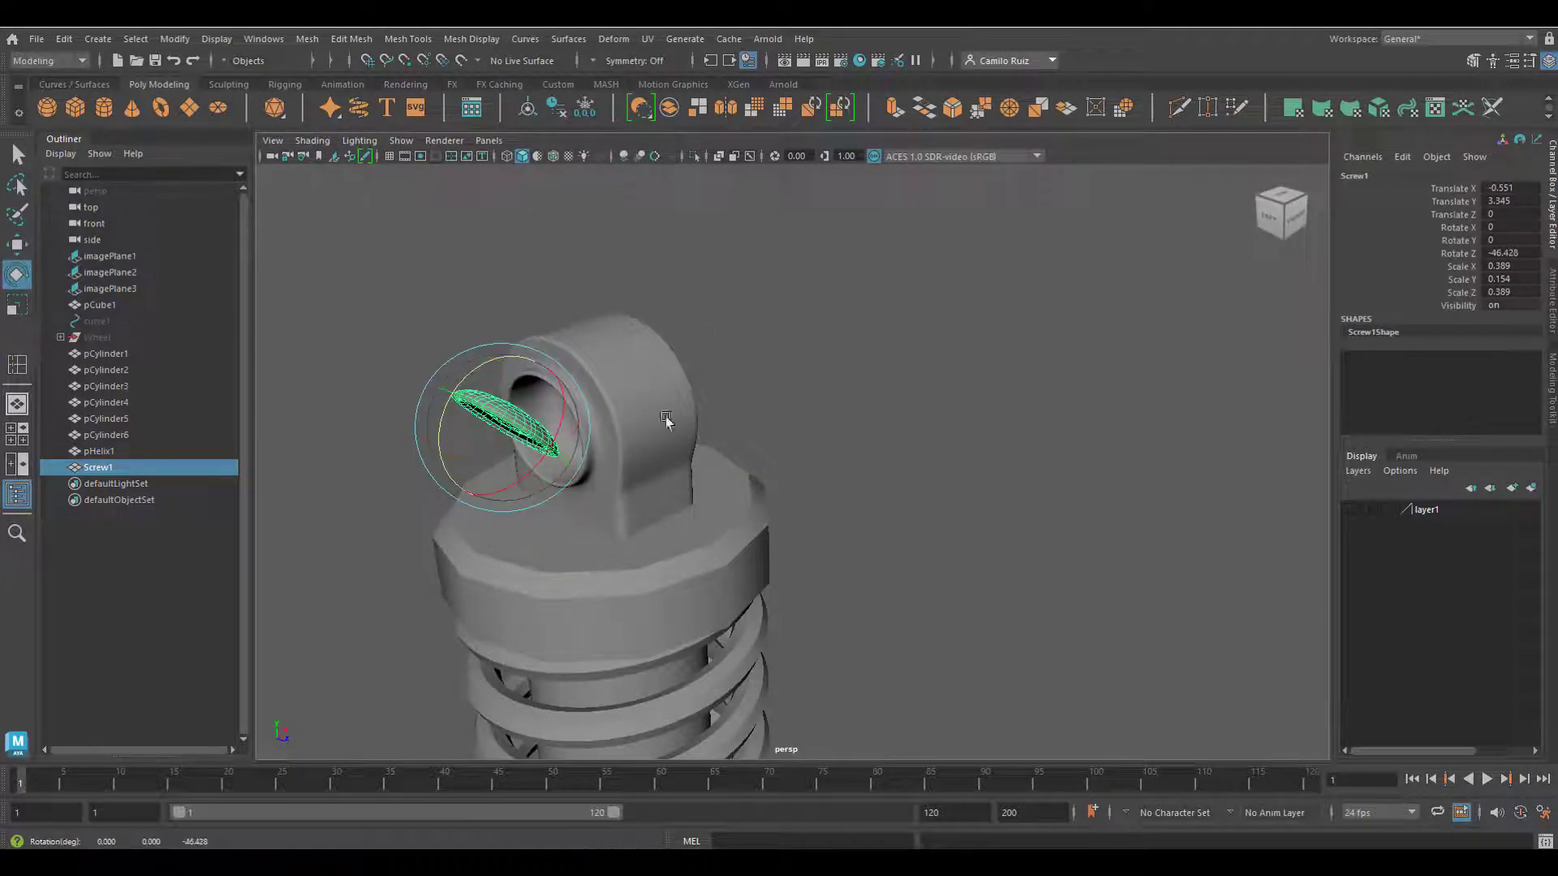
click(1499, 254)
text(90)
key(Return)
Seat the screw in the upper mount's hole at Translate X -0.217 and Translate Y 3.269.
key(w)
drag(557, 410, 603, 394)
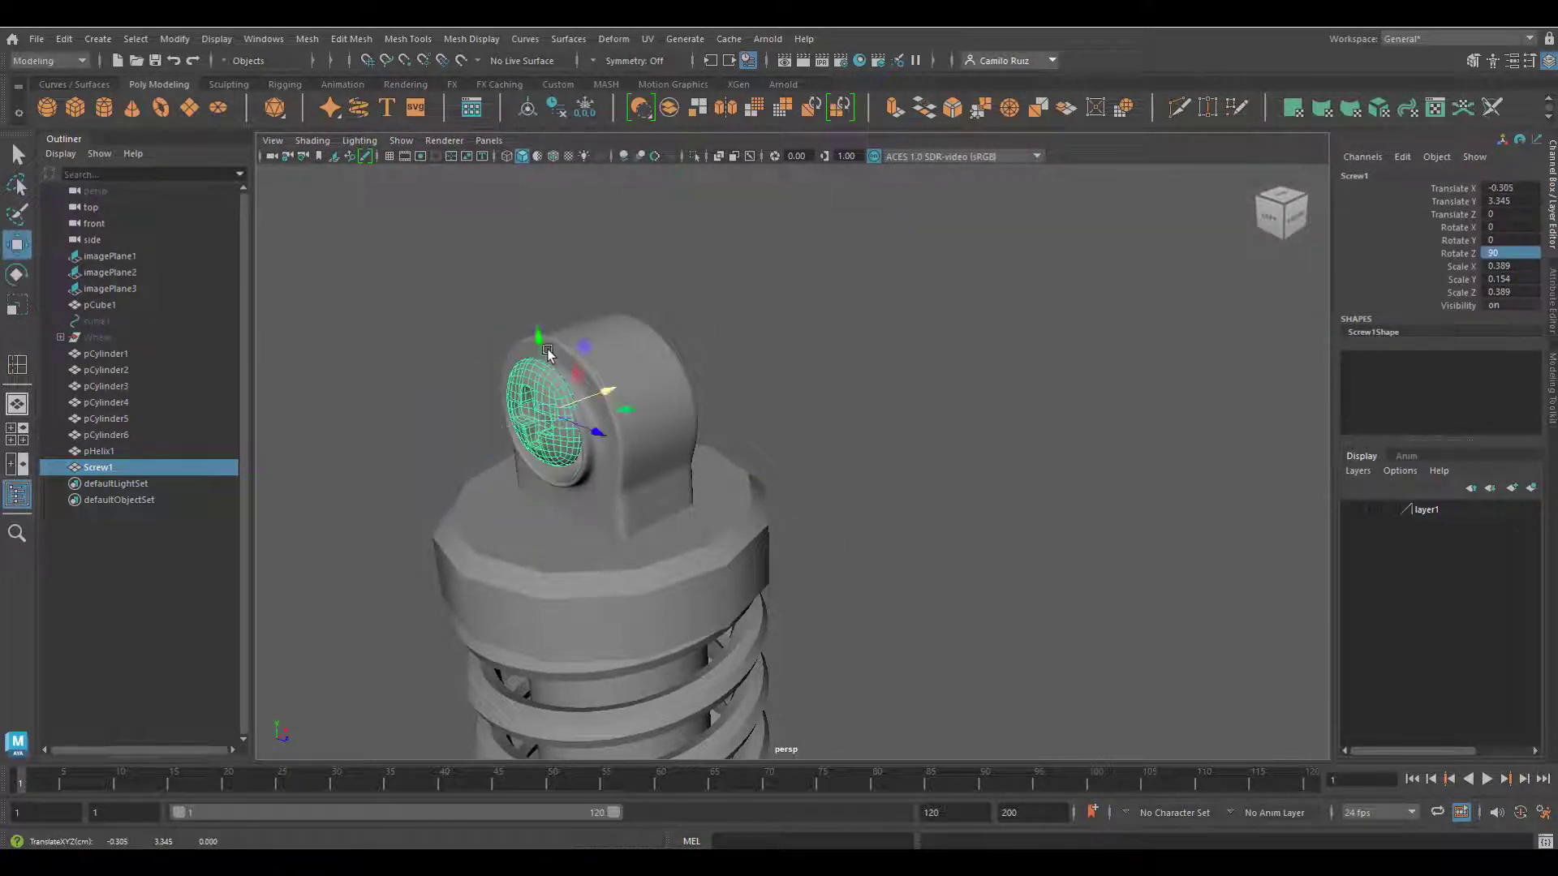
drag(539, 339, 605, 379)
scroll(658, 431, up, 4)
alt+drag(657, 431, 586, 427)
drag(550, 370, 571, 366)
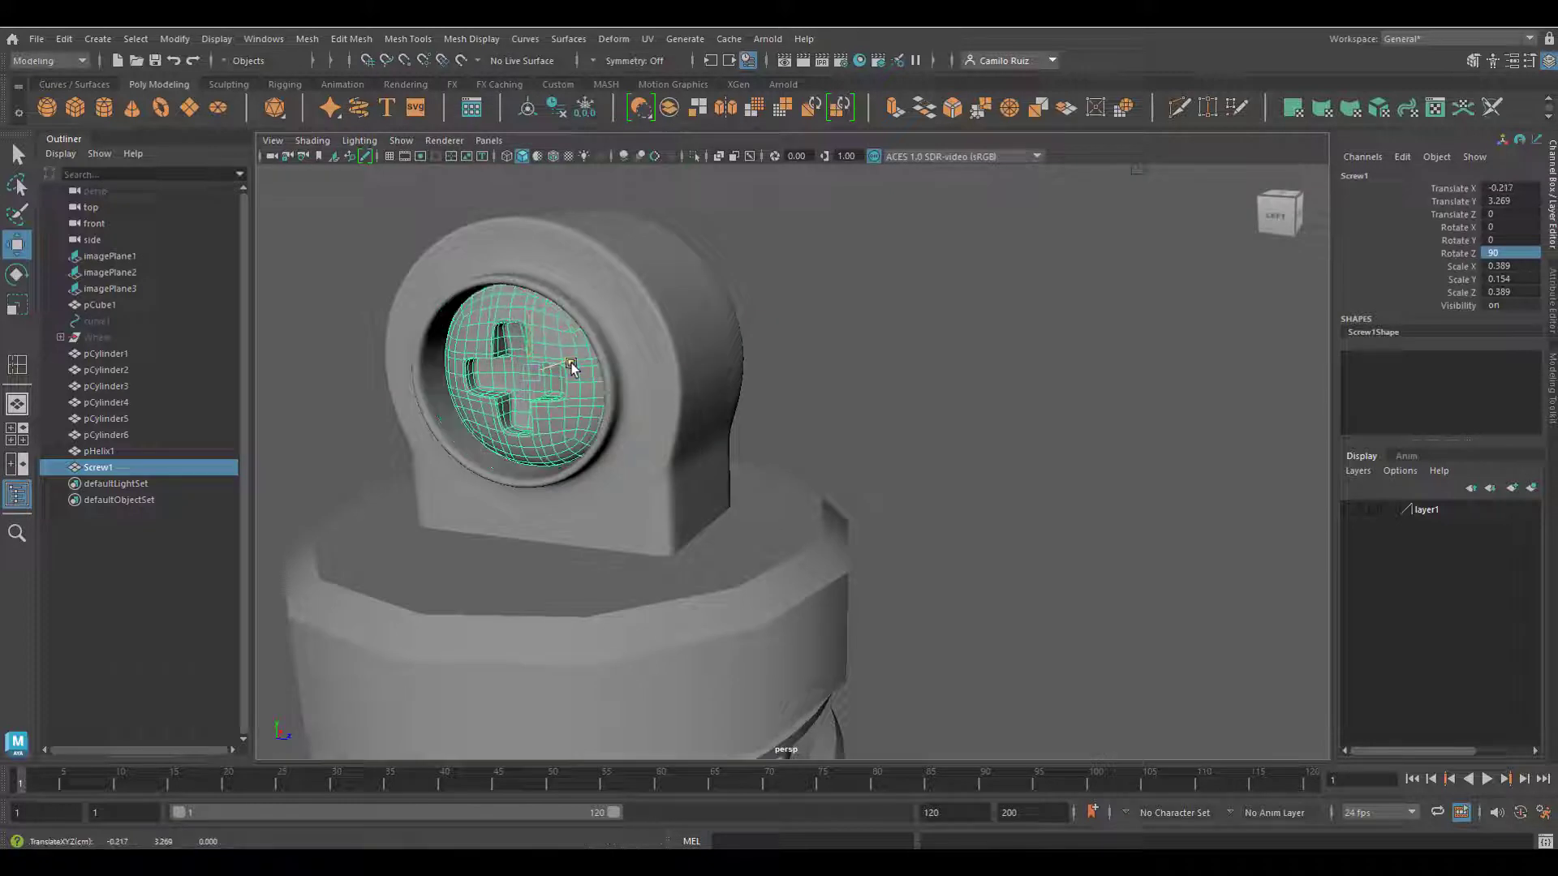
Duplicate the upper mount's screw and move the copy straight down into the lower mount's hole.
click(357, 438)
alt+drag(365, 455, 560, 435)
scroll(560, 435, down, 5)
click(750, 399)
alt+middle_drag(751, 406, 665, 307)
scroll(736, 419, down, 3)
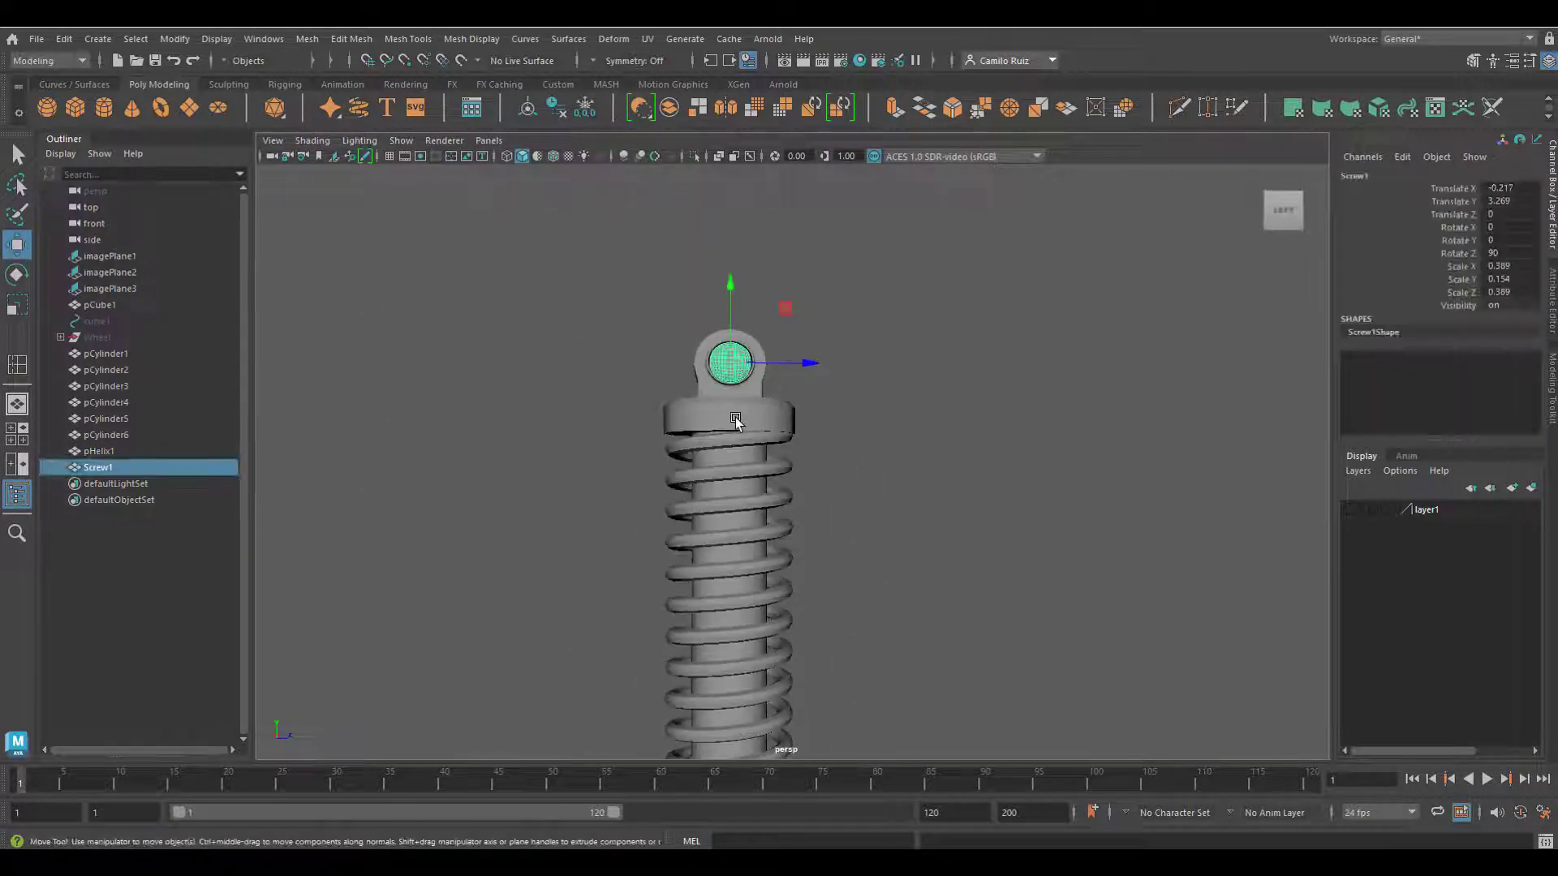
key(ctrl+d)
drag(730, 288, 731, 649)
alt+middle_drag(794, 665, 741, 348)
drag(677, 329, 677, 547)
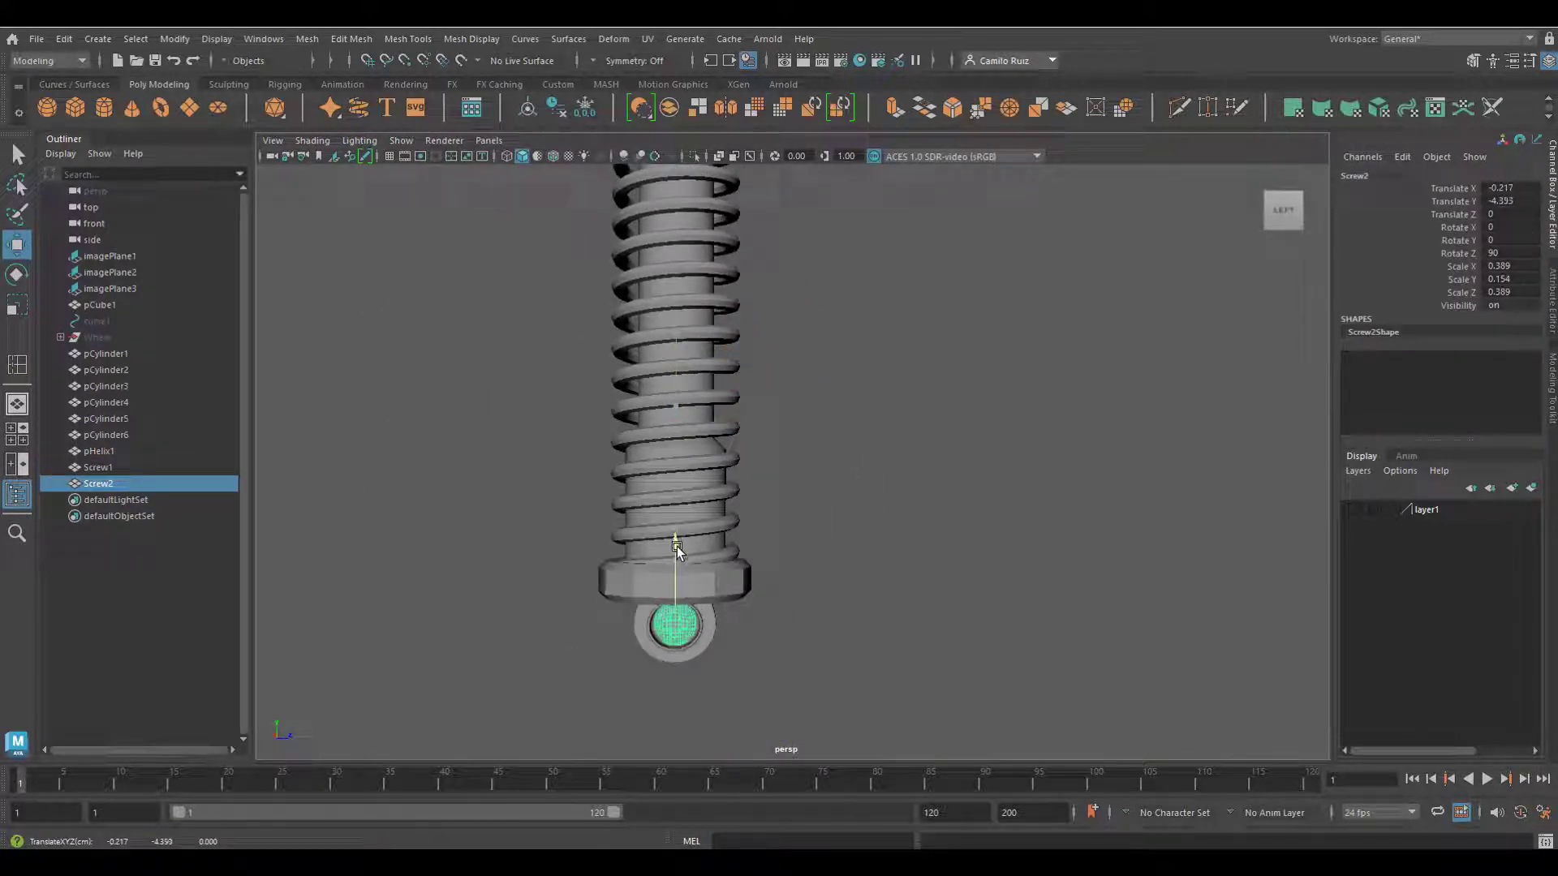
Scale the copied screw to fit the hole of the lower mounting ring.
scroll(735, 655, up, 5)
scroll(731, 514, up, 3)
alt+middle_drag(735, 655, 771, 493)
click(17, 305)
drag(558, 481, 636, 518)
Group all the shock absorber parts, including both screws, and open the new group's name for editing.
scroll(793, 351, down, 5)
alt+drag(793, 352, 528, 390)
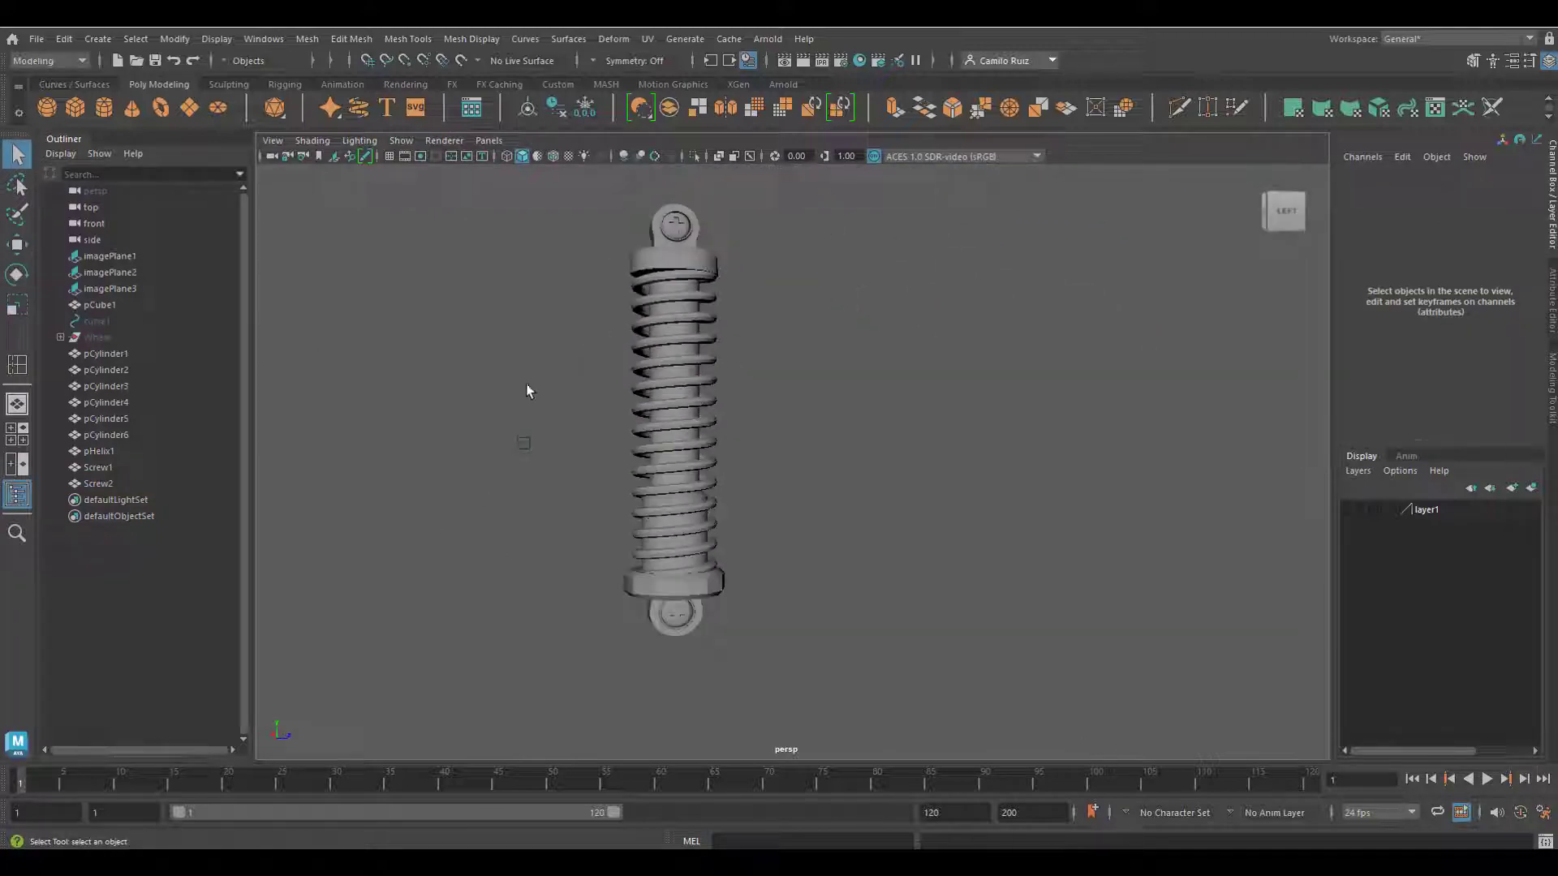
drag(567, 191, 810, 699)
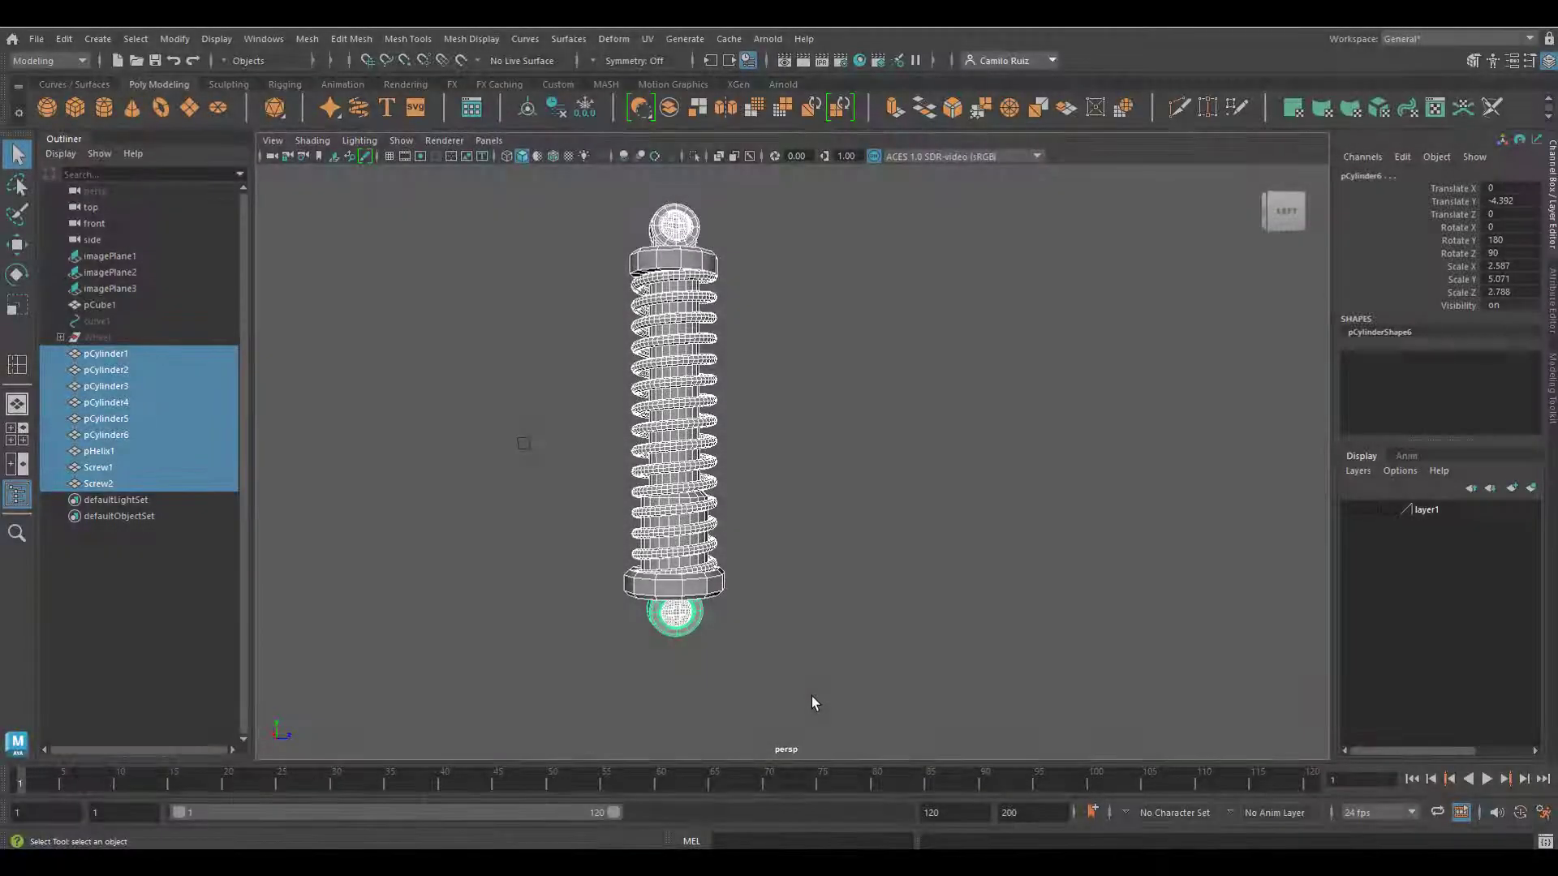
key(ctrl+g)
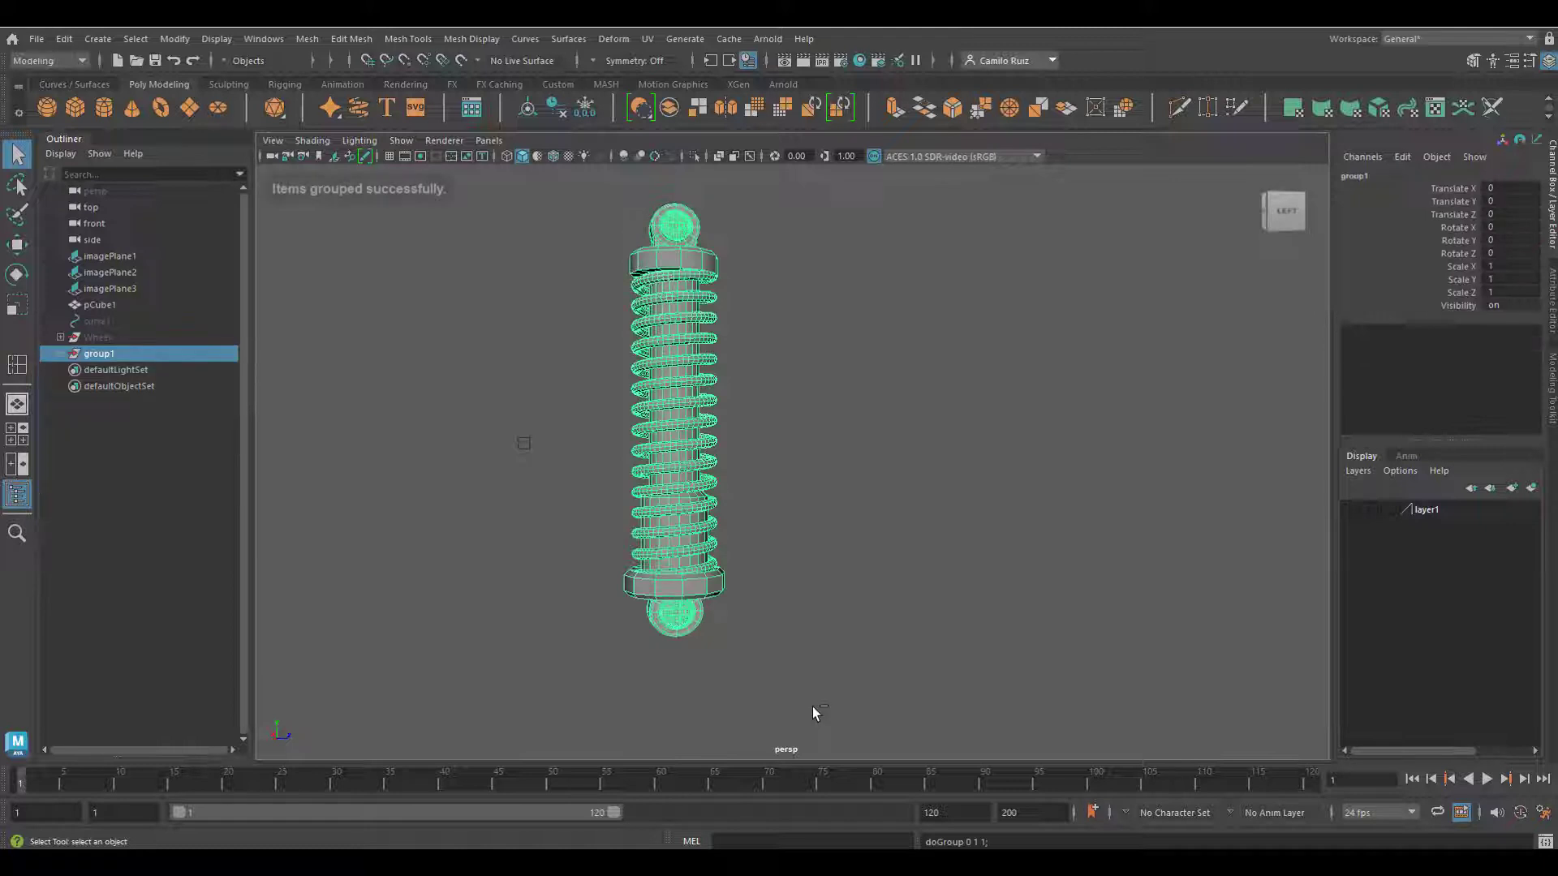
double_click(1342, 179)
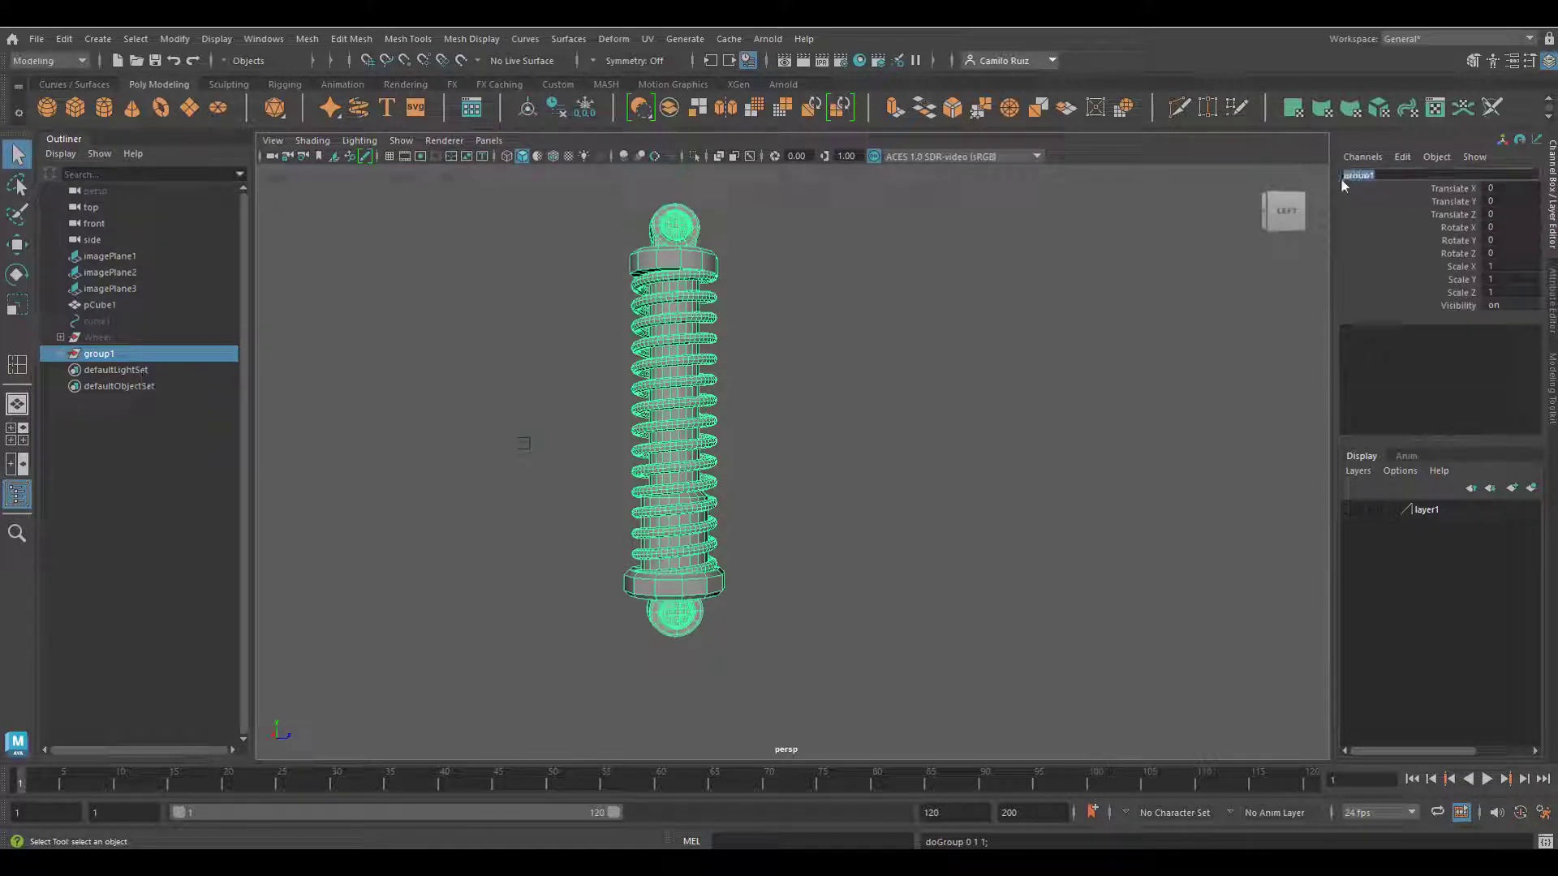